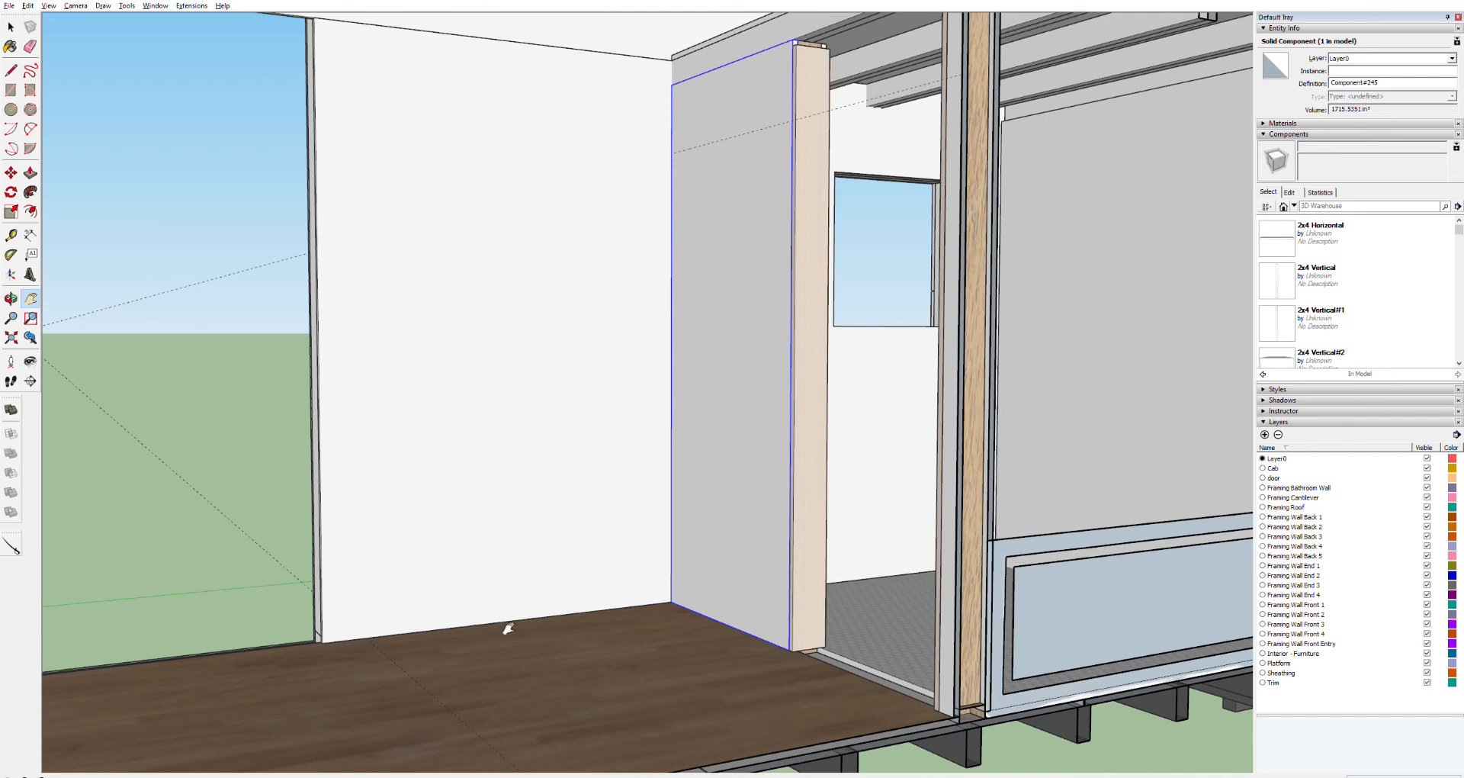
Step: Measure the total rise vertically from the dashed guide on the grey partition wall down to the floor
key(o)
drag(549, 592, 518, 618)
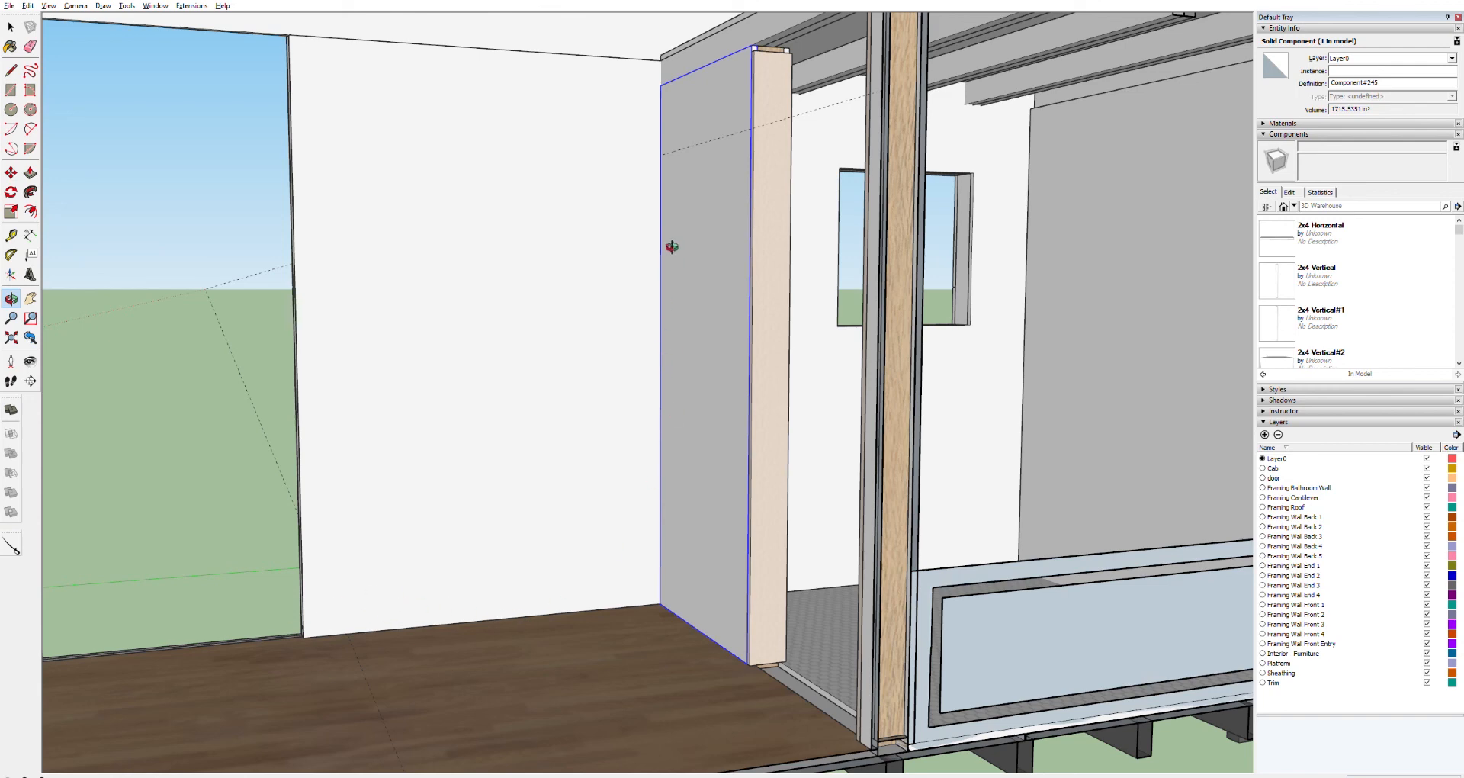
key(h)
drag(693, 222, 735, 281)
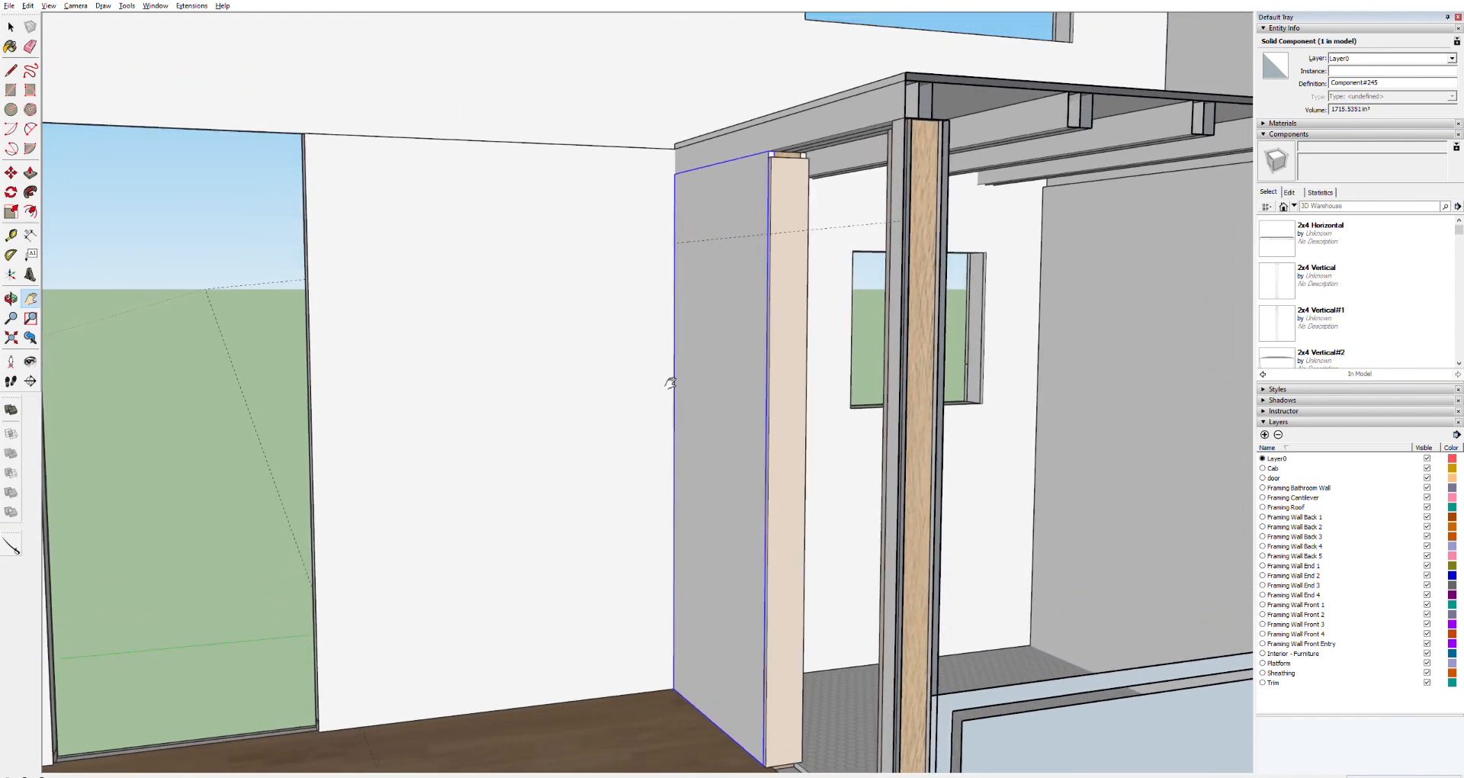
drag(670, 382, 688, 301)
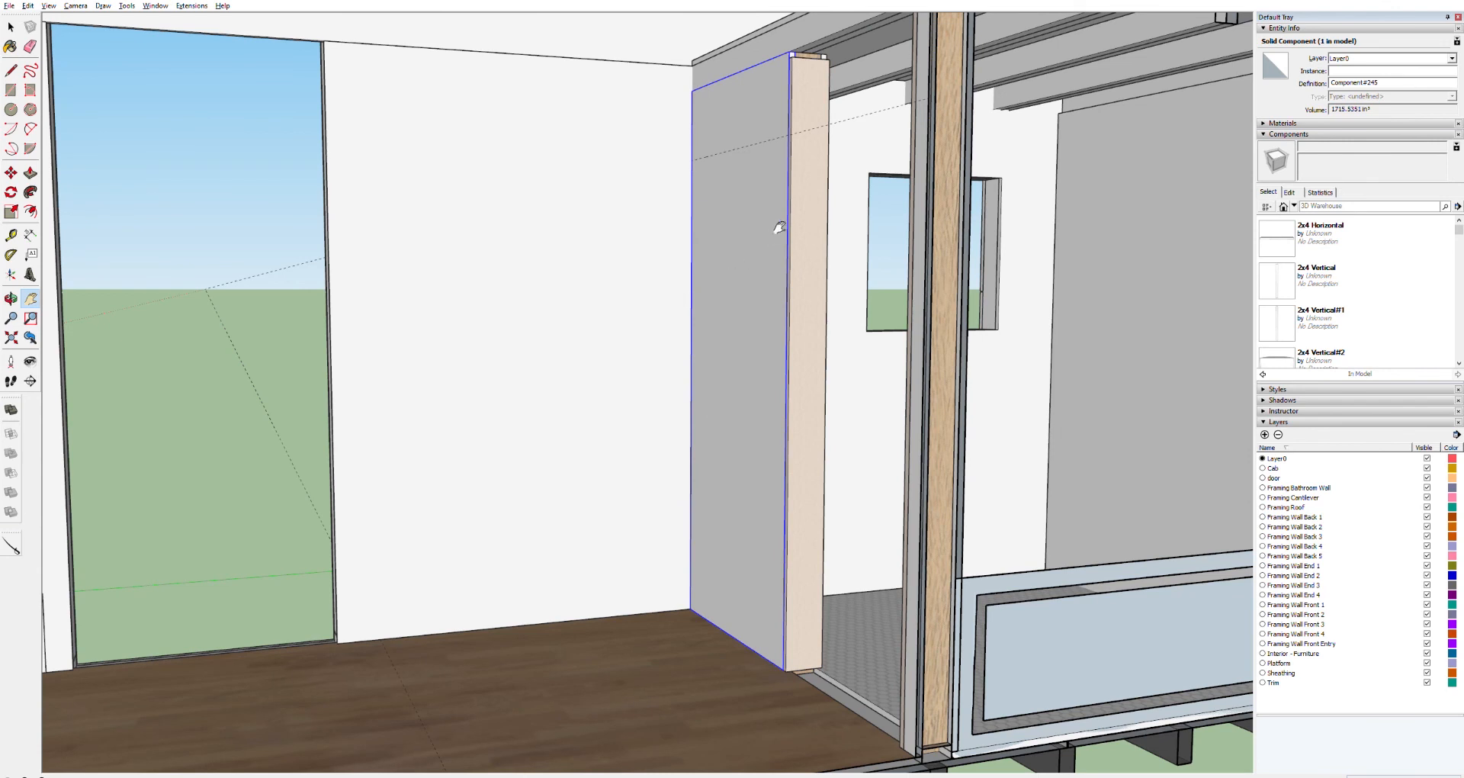
key(t)
click(743, 147)
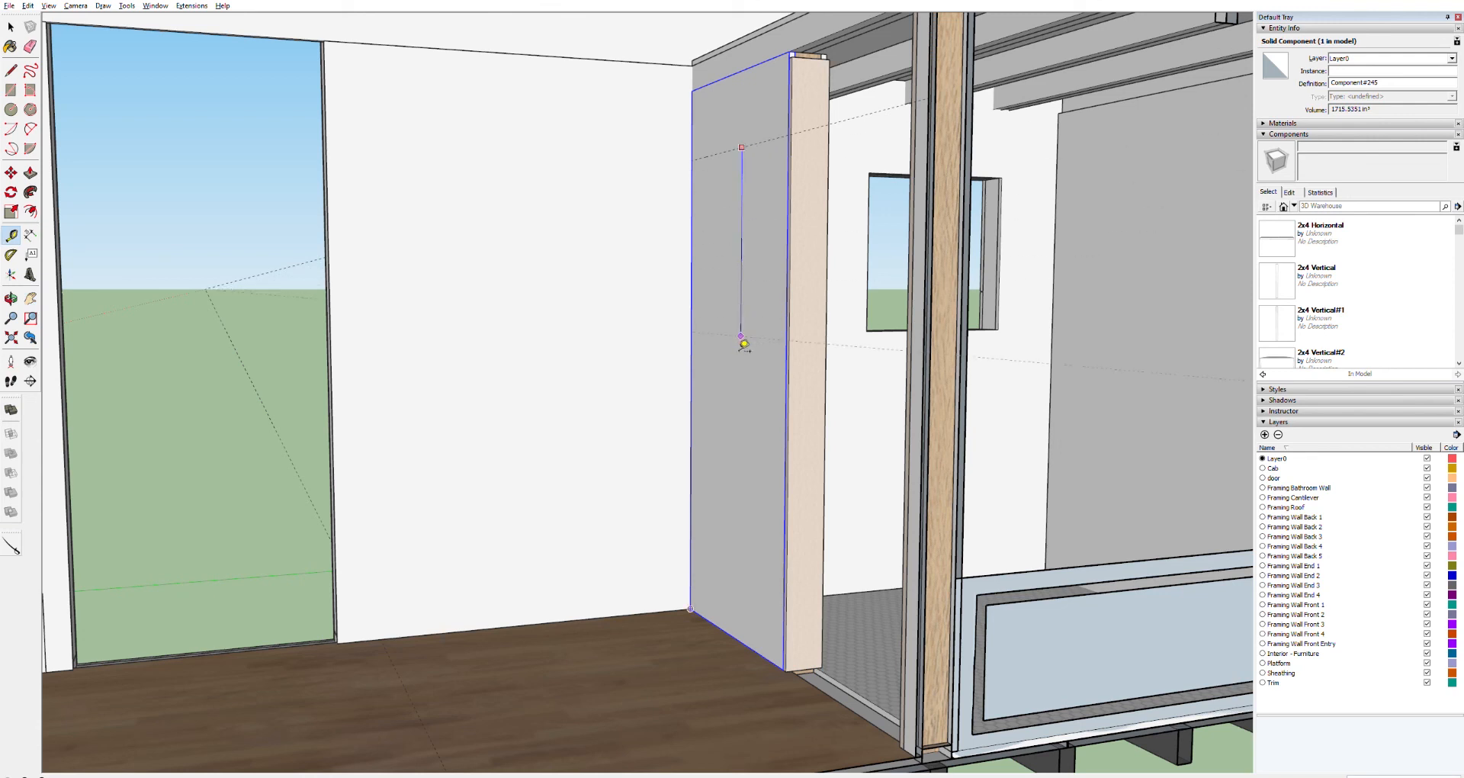
click(750, 635)
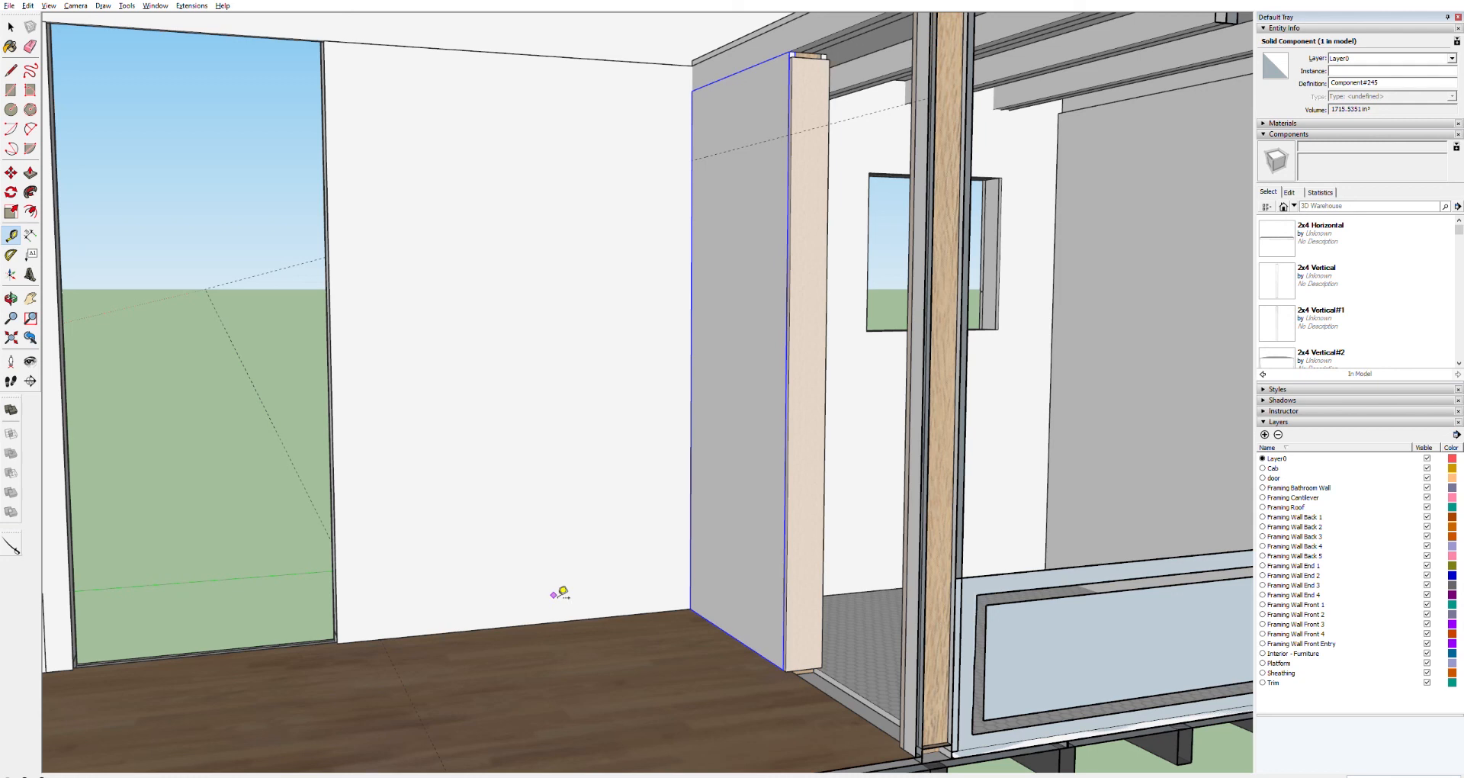
Step: Measure the available stair run along the floor between the wall corner and the dashed floor guide
click(691, 607)
click(382, 639)
click(391, 658)
click(717, 624)
Step: Switch to the myCarpentry Stair Calculator in the browser and go to its Manual Stair Calculator
key(alt+Tab)
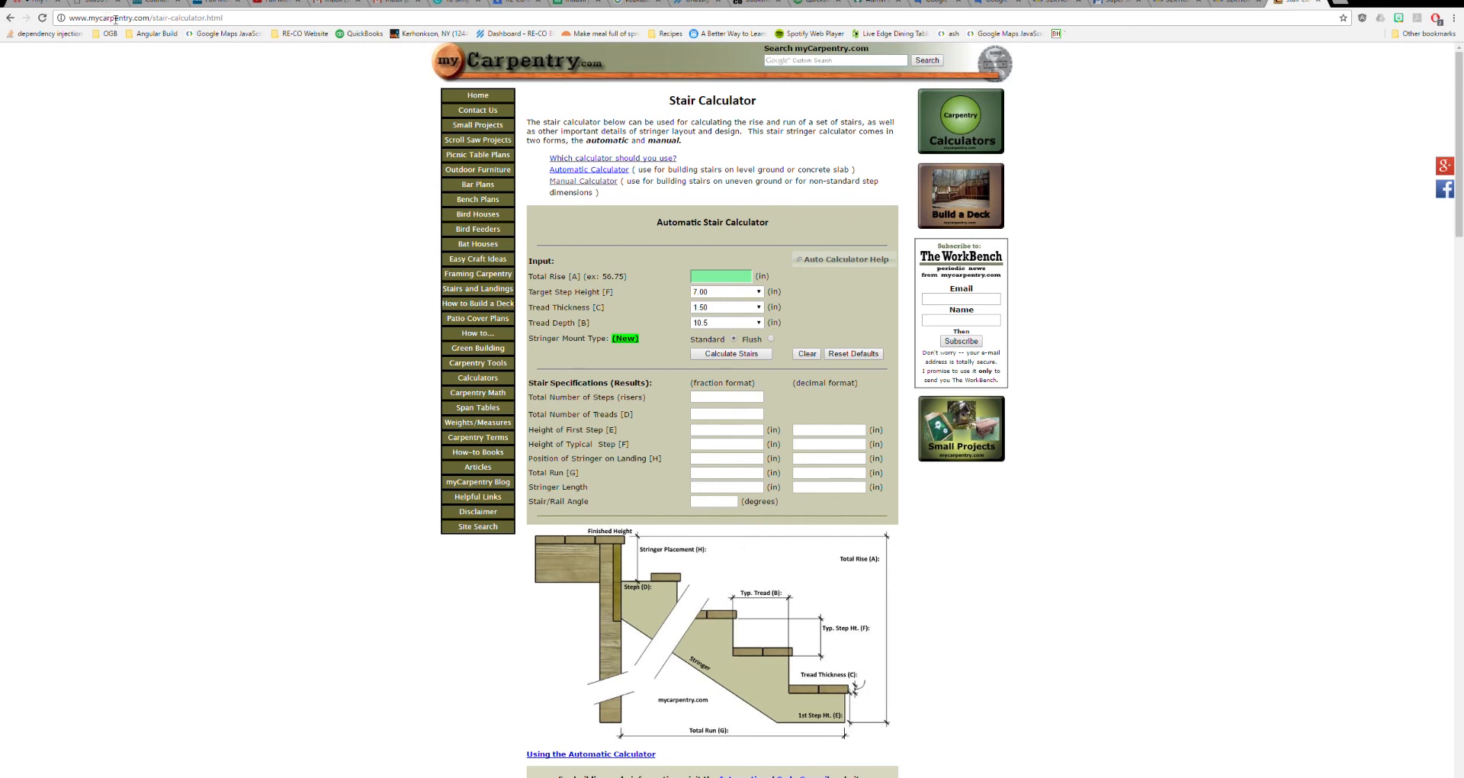
click(1385, 1)
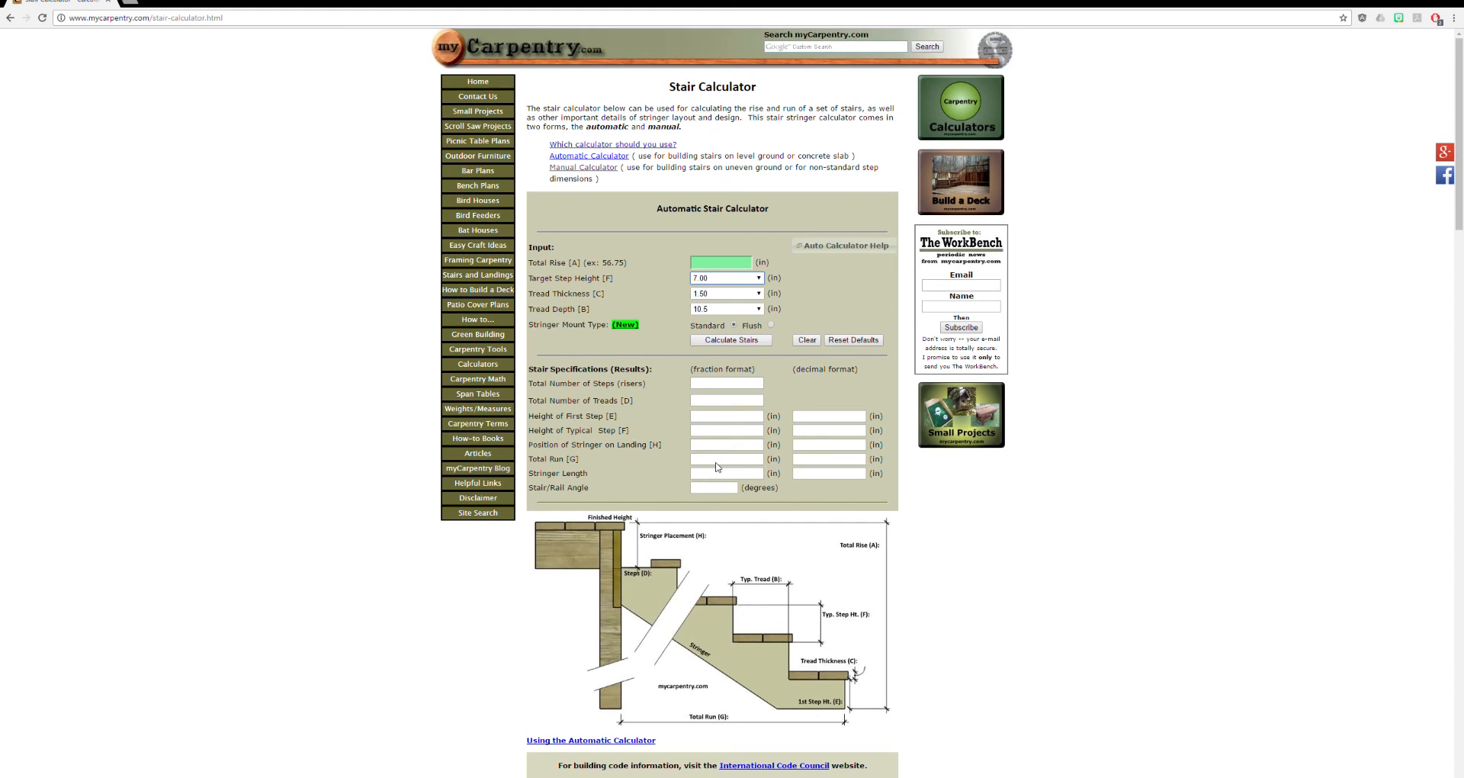
scroll(852, 384, down, 8)
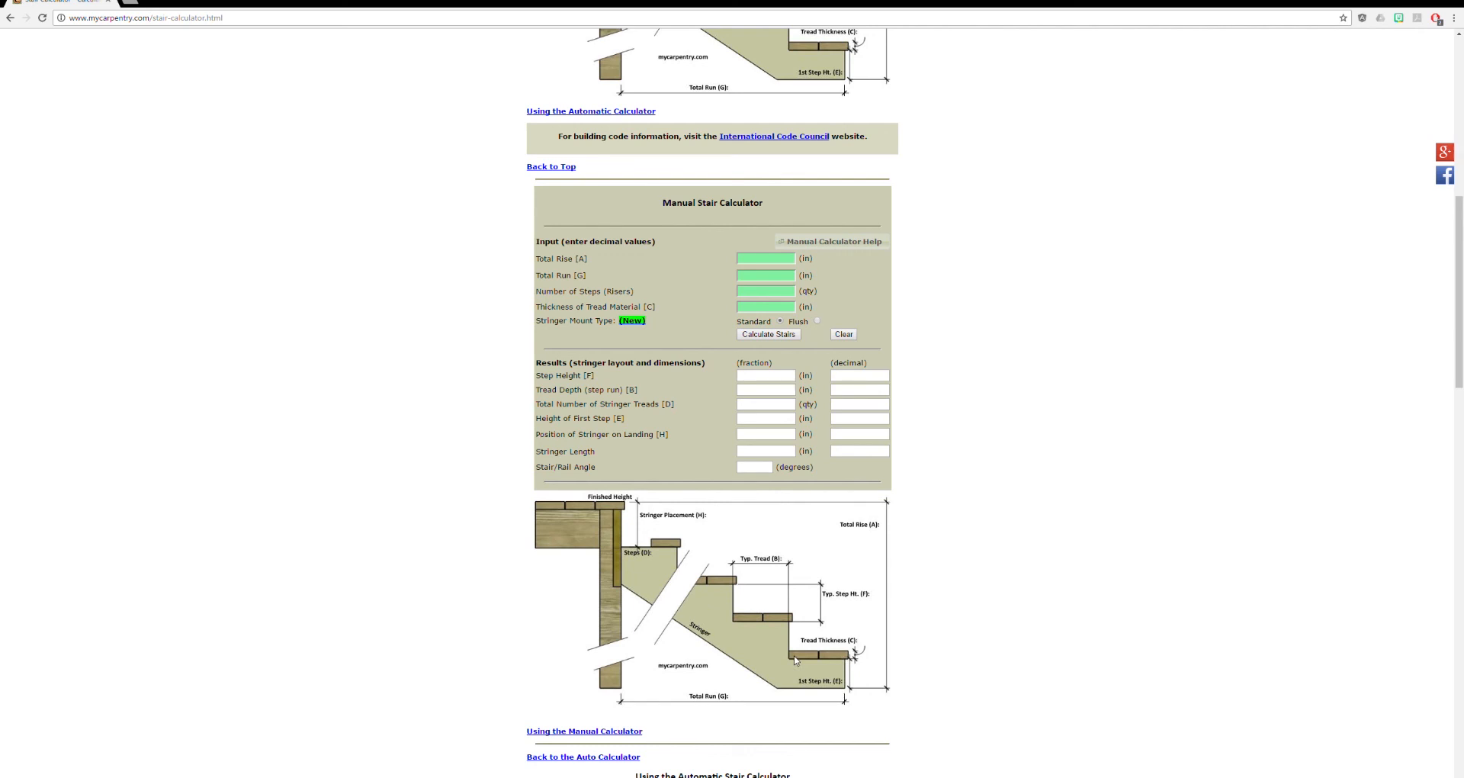
Step: Calculate stairs with a 65 in total rise, 45 in run, 6 steps and .75 in treads, comparing Flush with Standard mount
click(771, 262)
text(65)
key(Tab)
key(Tab)
key(Tab)
click(772, 334)
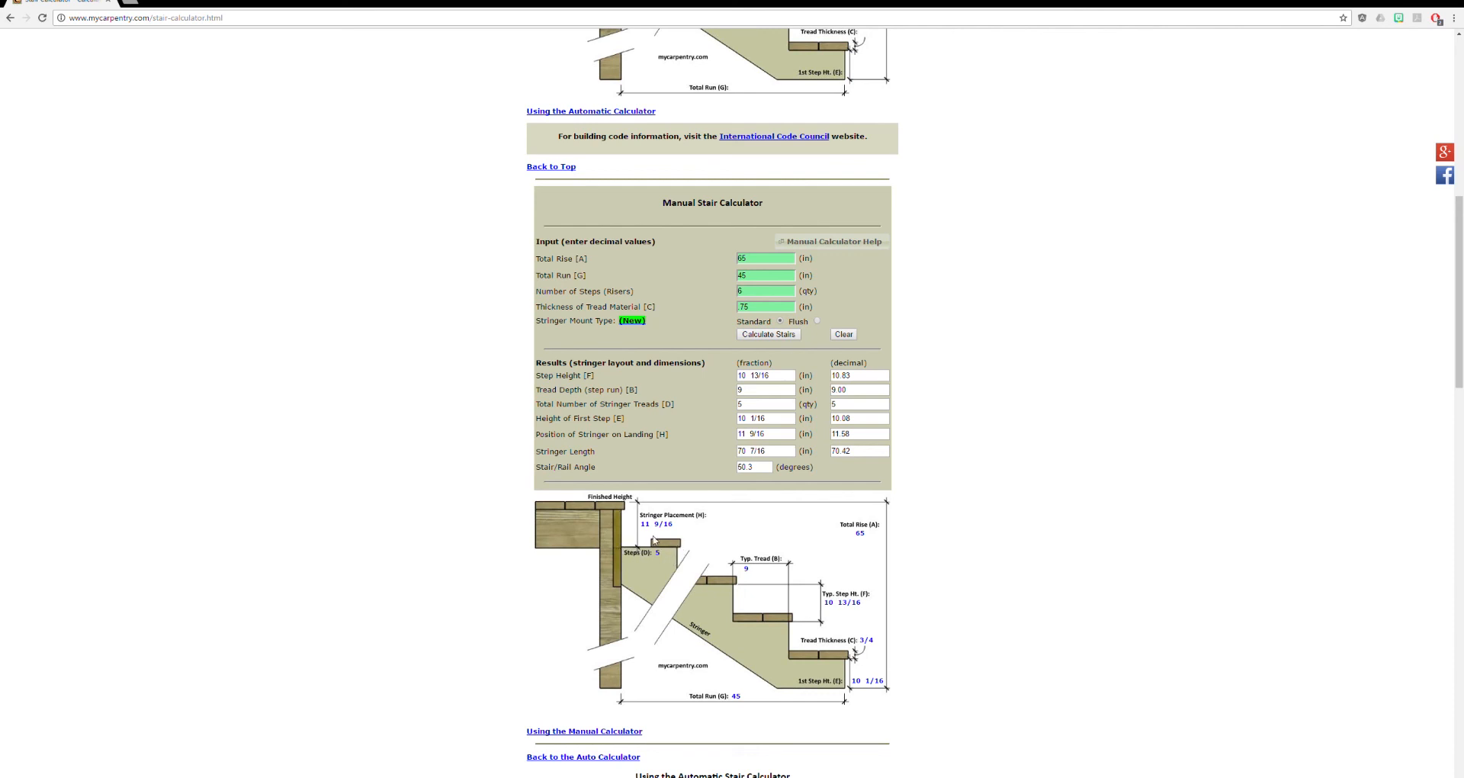
click(817, 321)
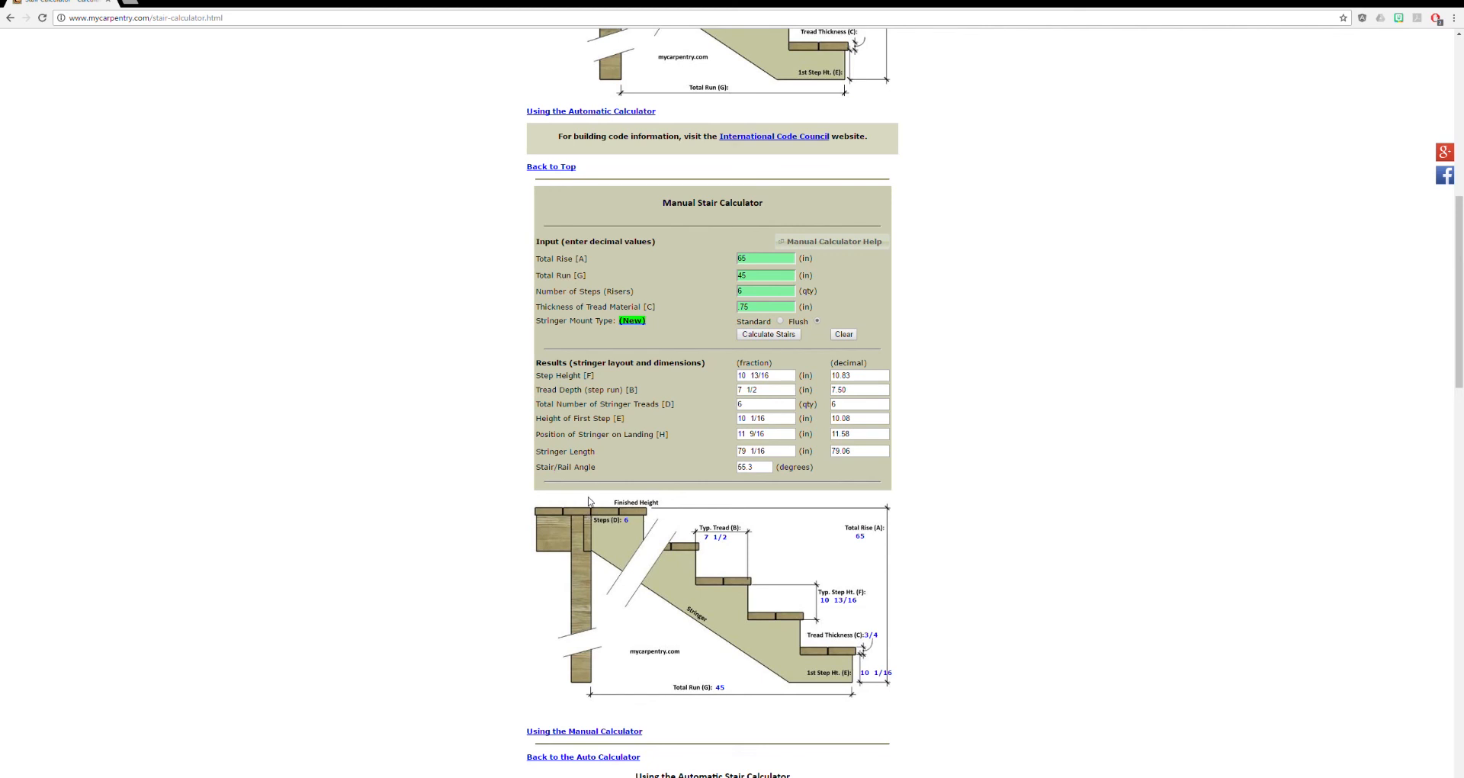
click(780, 321)
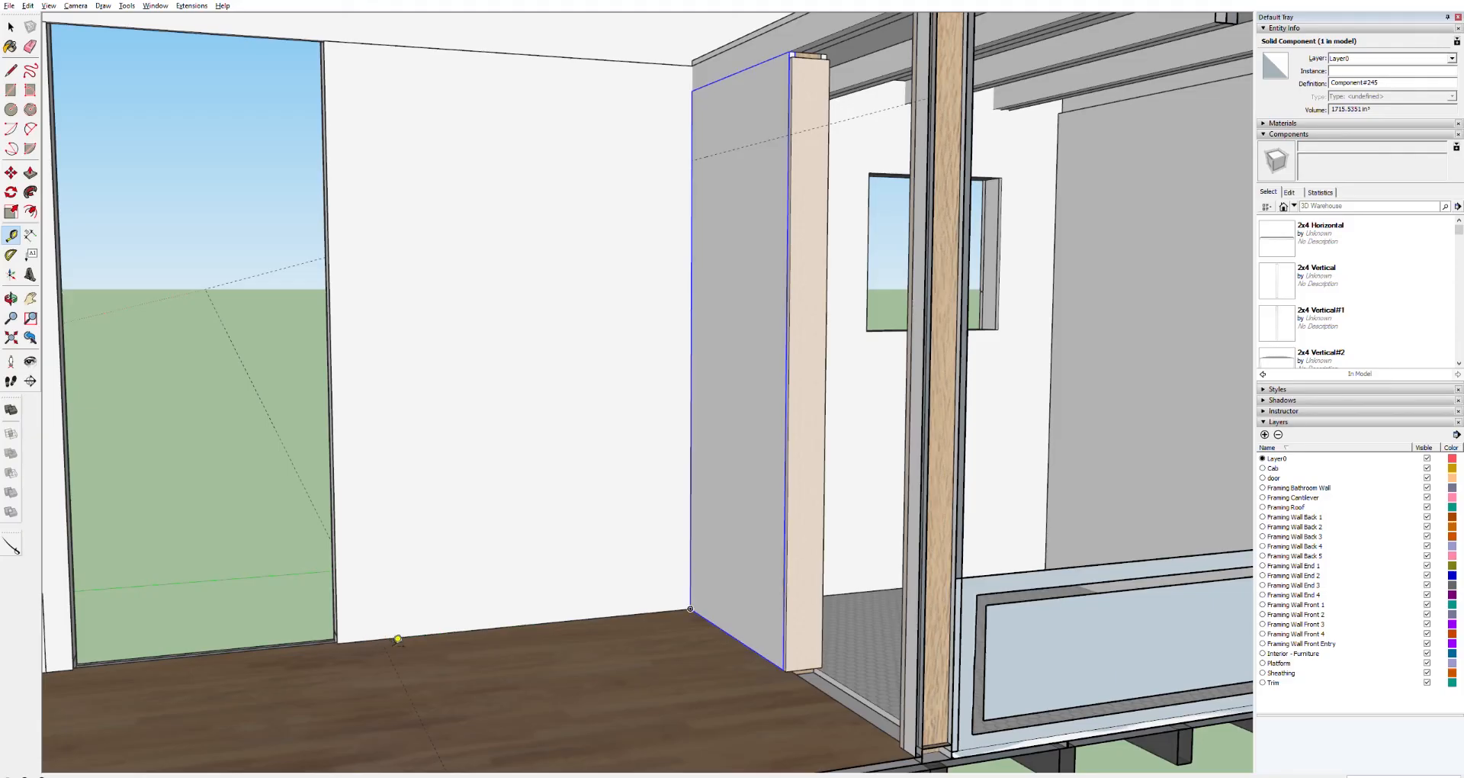
Step: Draw the first riser on the white wall as a 3/4 by 10 1/16 in upright rectangle starting at the floor guide
scroll(393, 647, up, 3)
scroll(392, 647, up, 1)
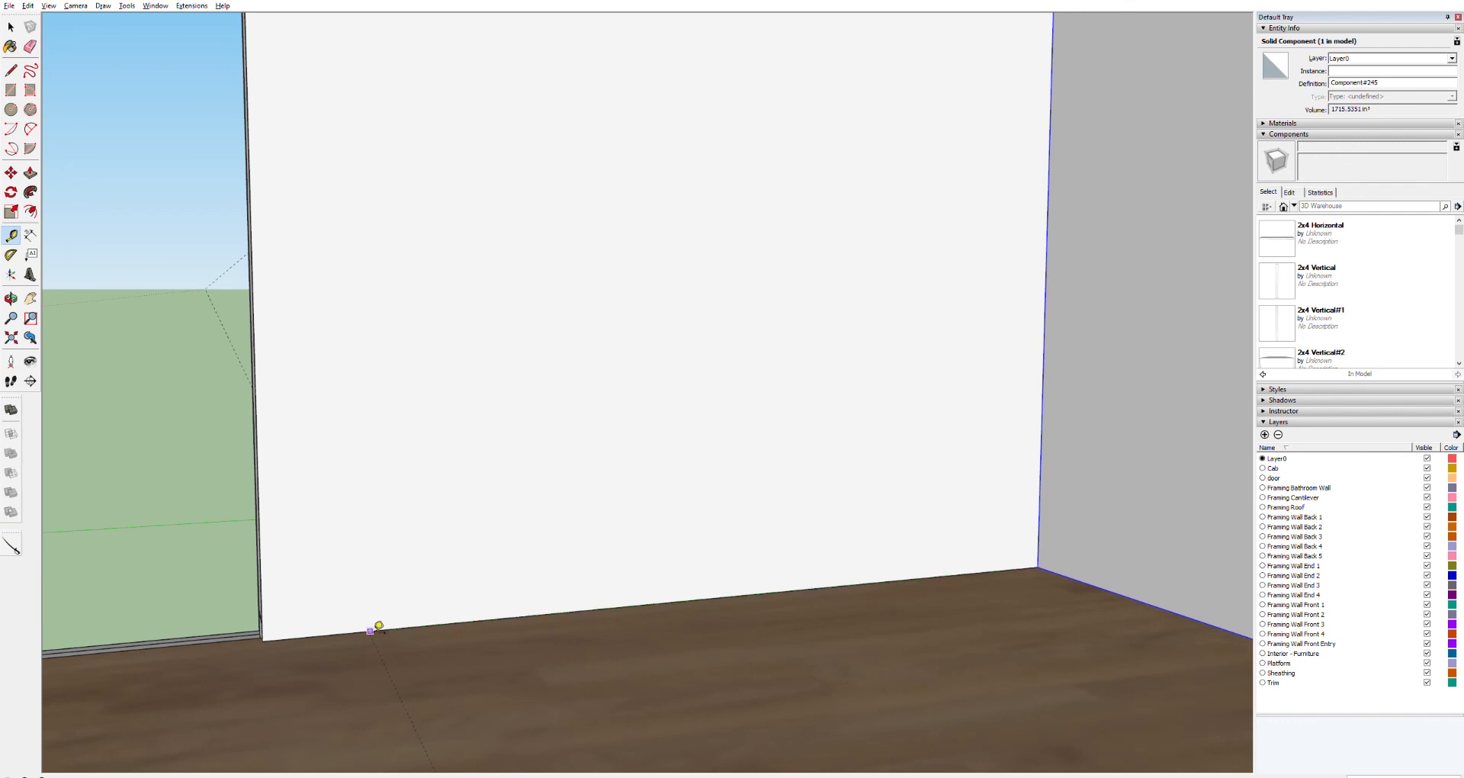
click(368, 630)
key(Escape)
key(r)
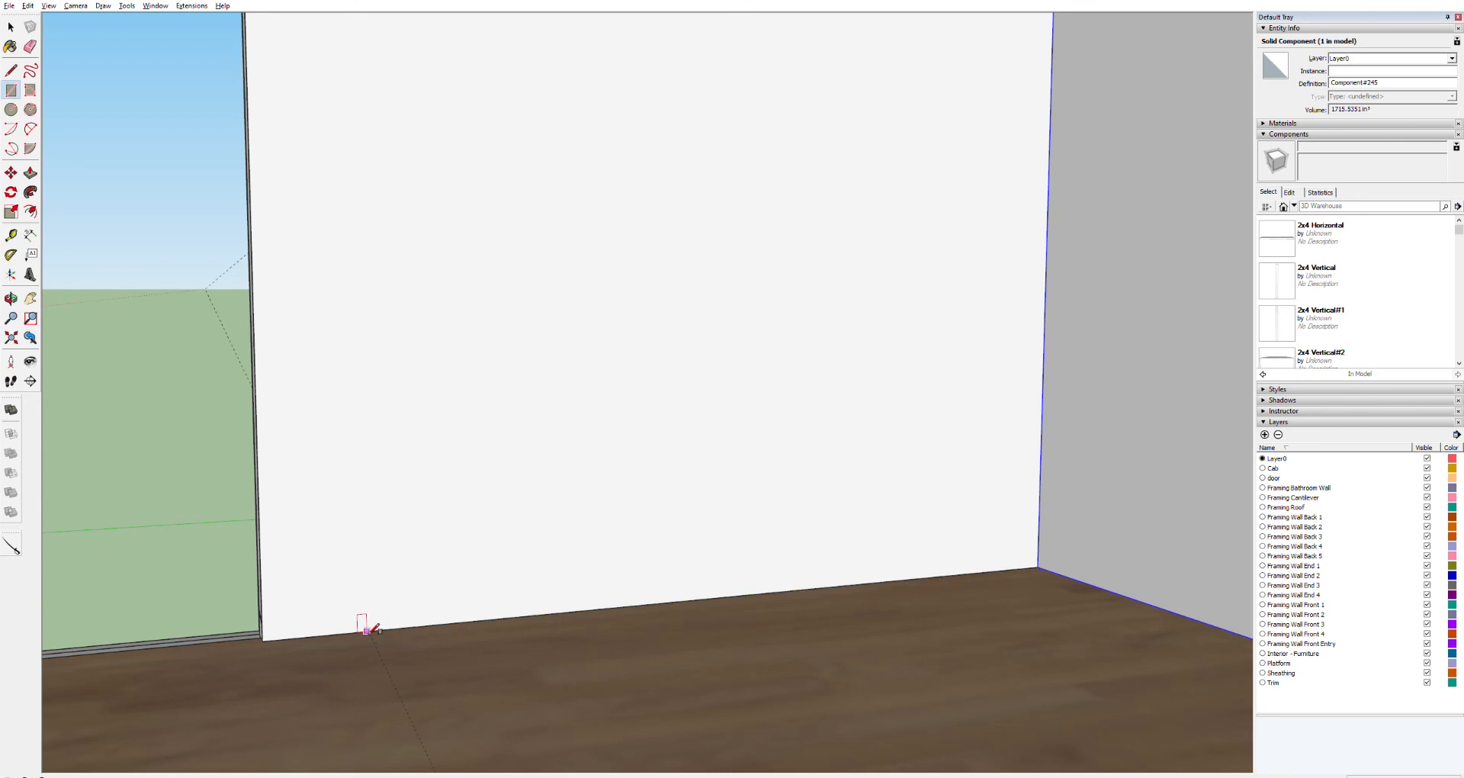
scroll(373, 629, up, 3)
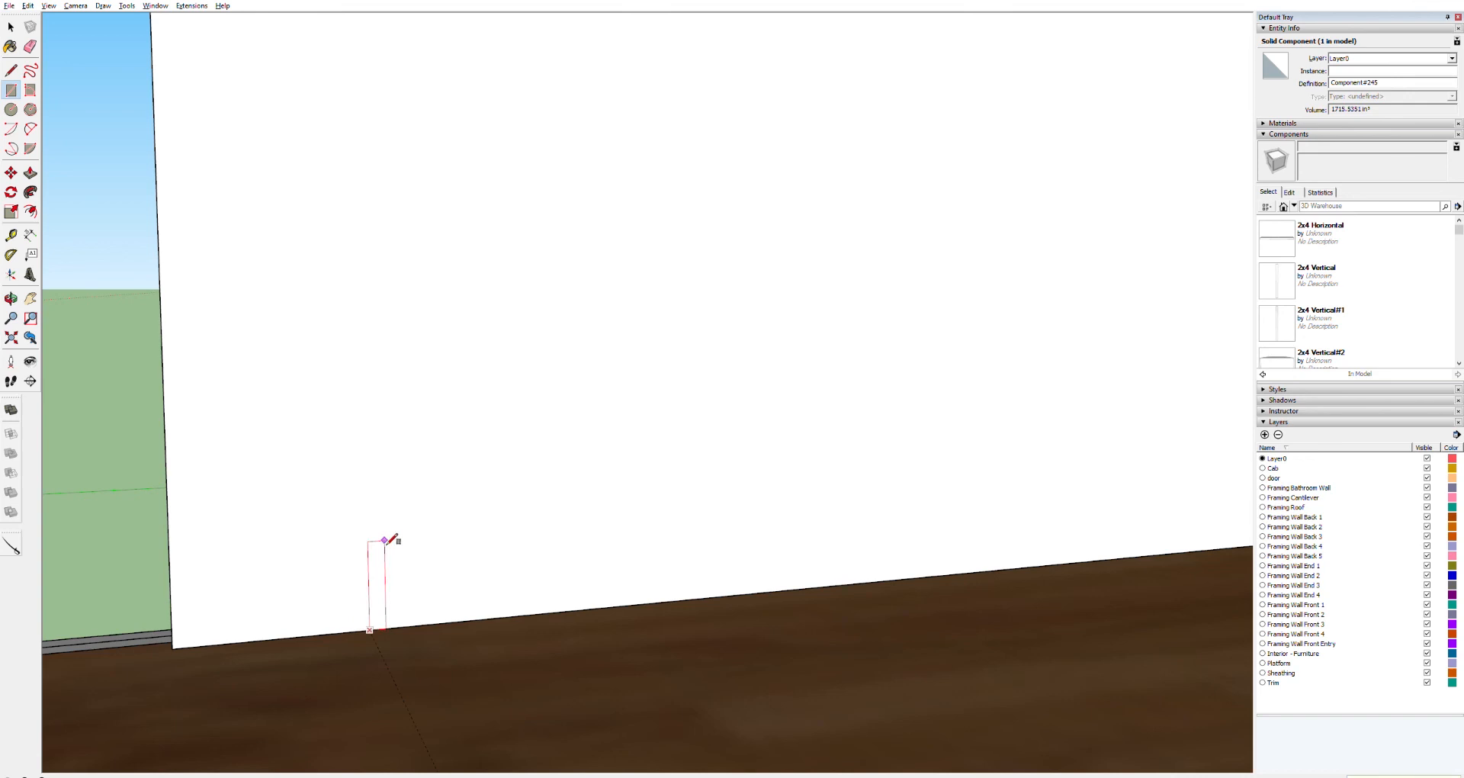
key(Return)
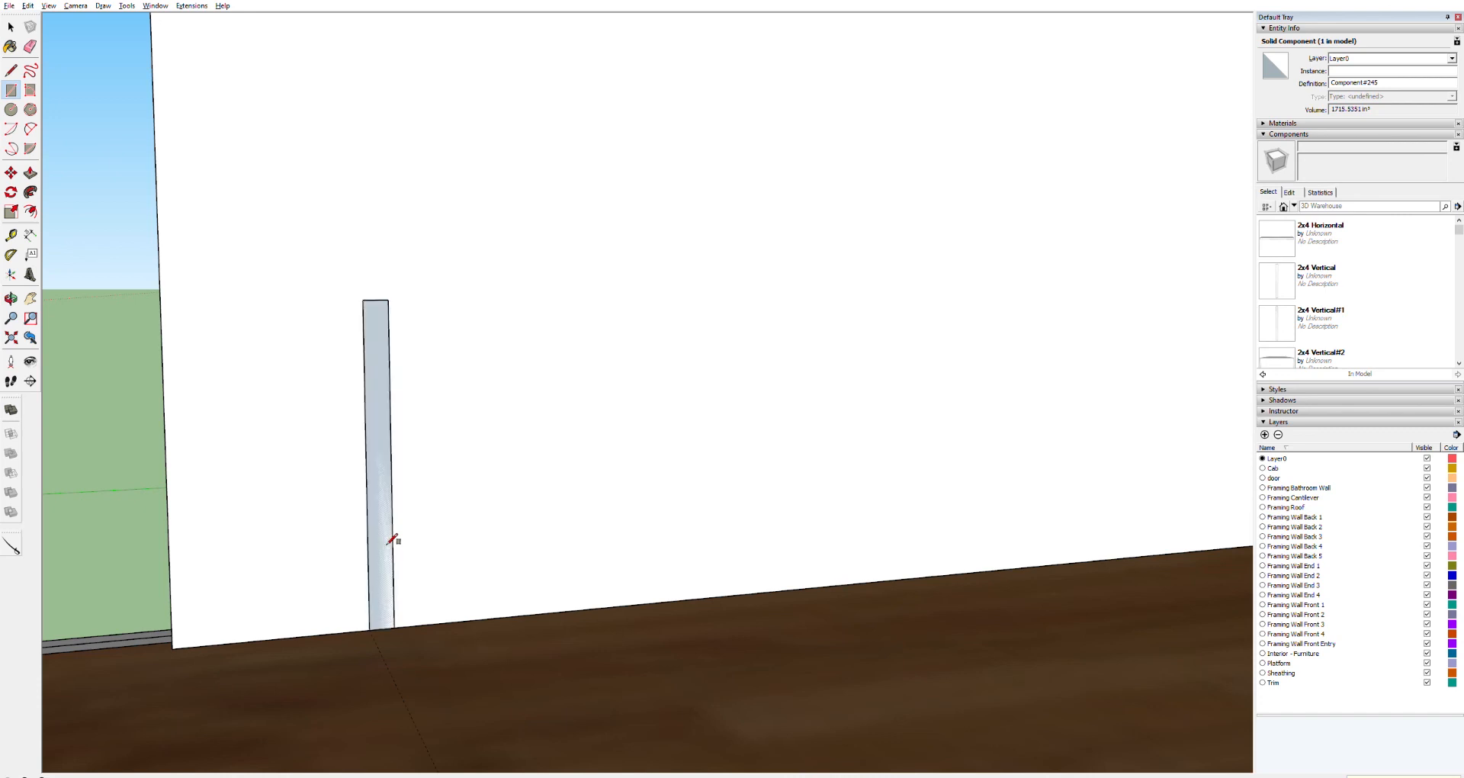
Step: Draw the first tread as a 3/4 in thick horizontal rectangle on top of the riser, extending towards the grey partition
scroll(451, 500, down, 6)
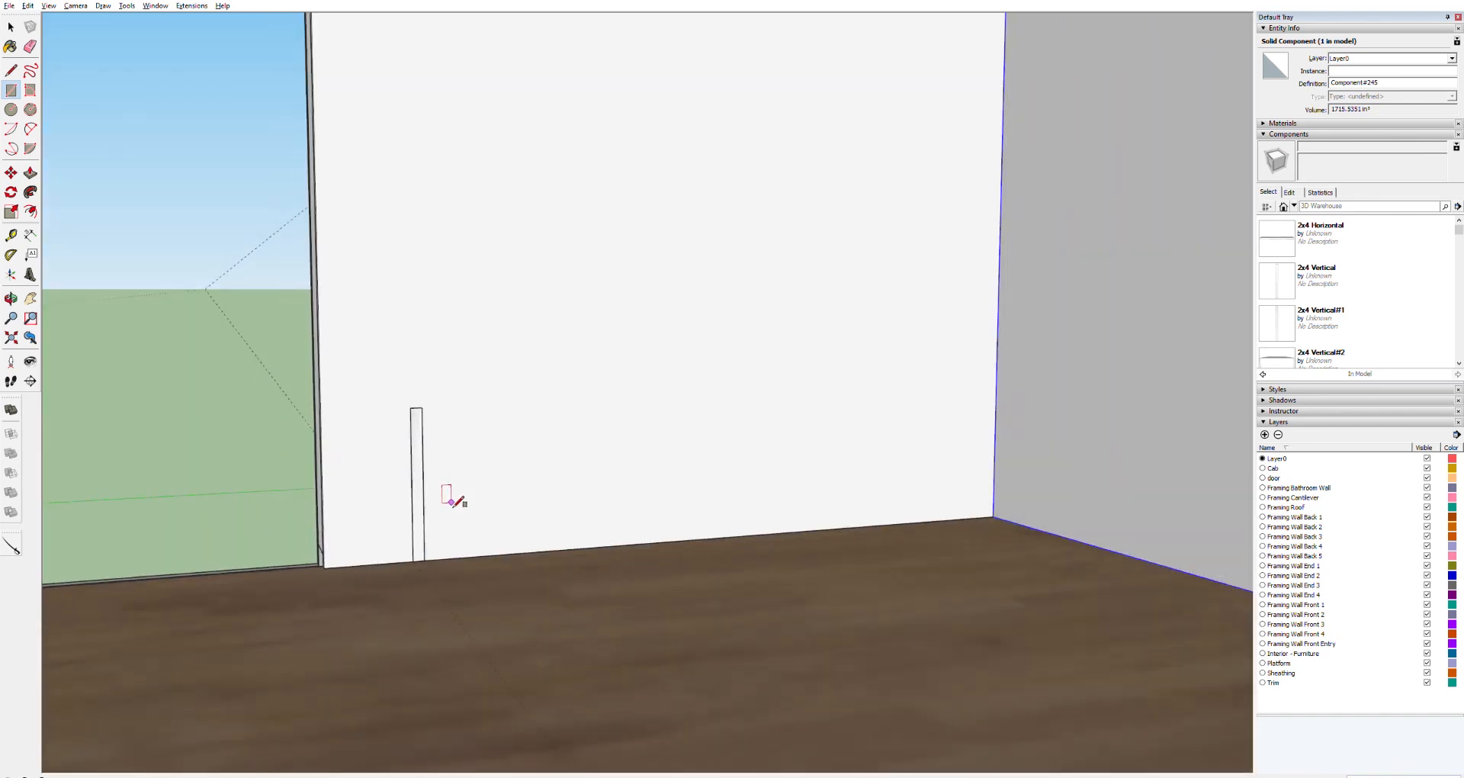
scroll(452, 500, up, 3)
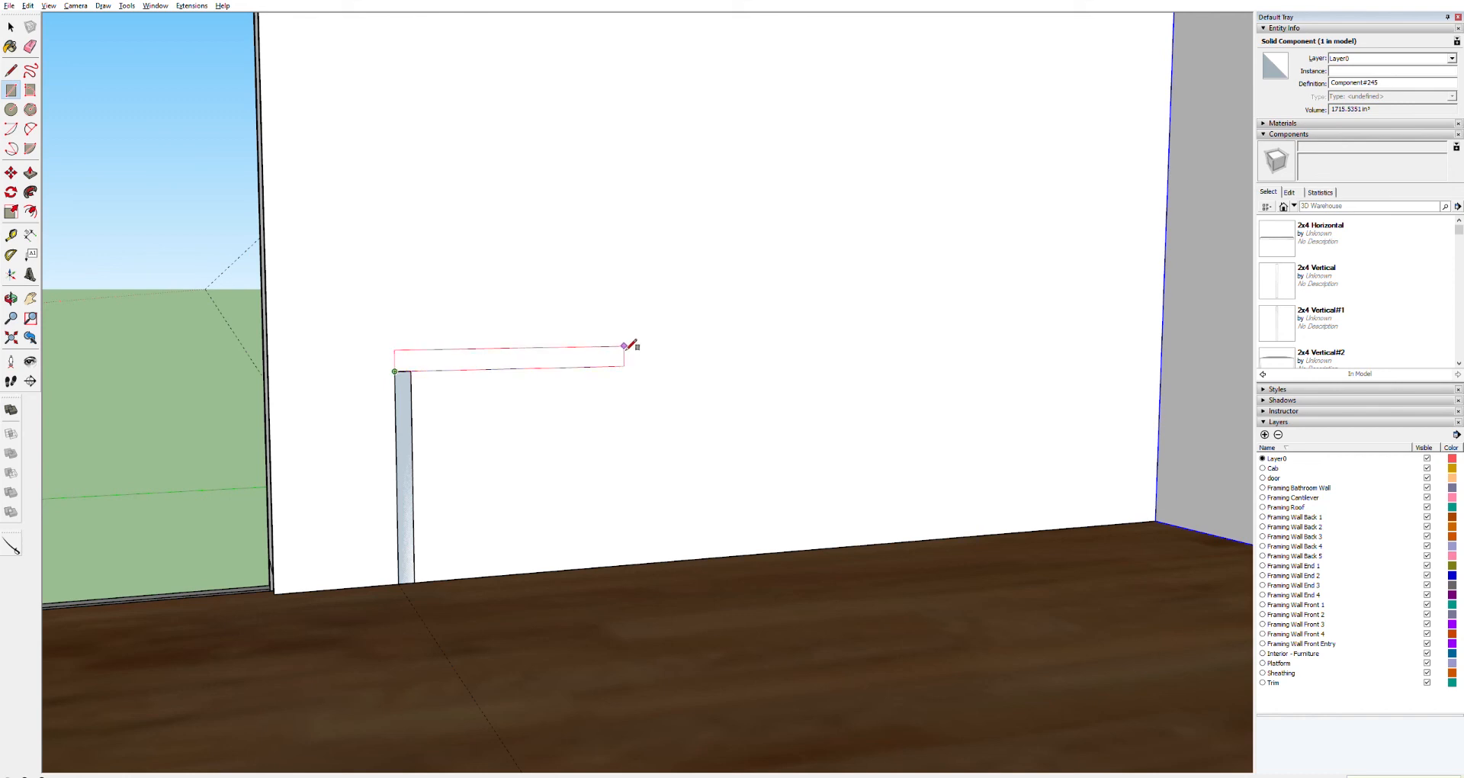
key(Return)
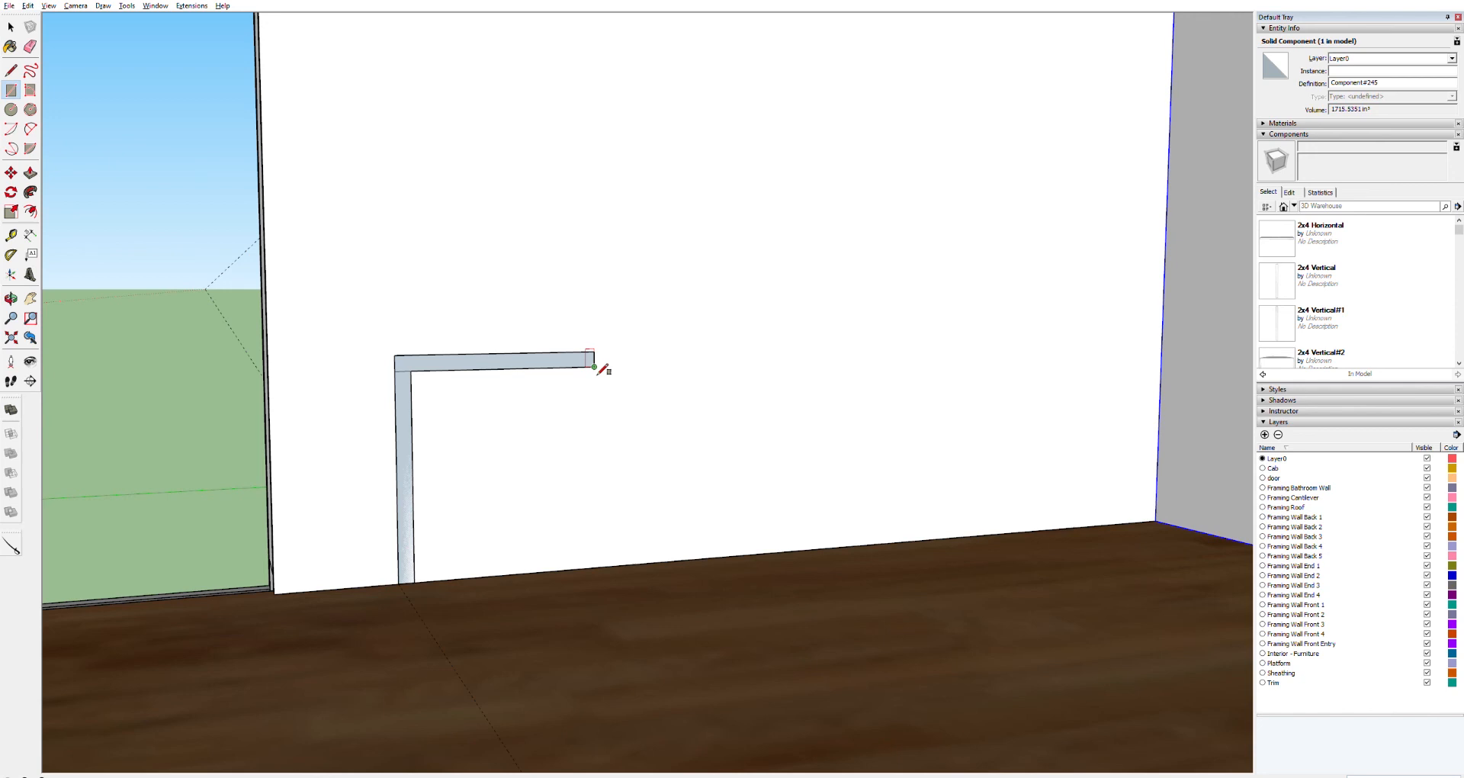
Step: Copy the first riser and place the copy beneath the tread's far end, flush with that end
key(space)
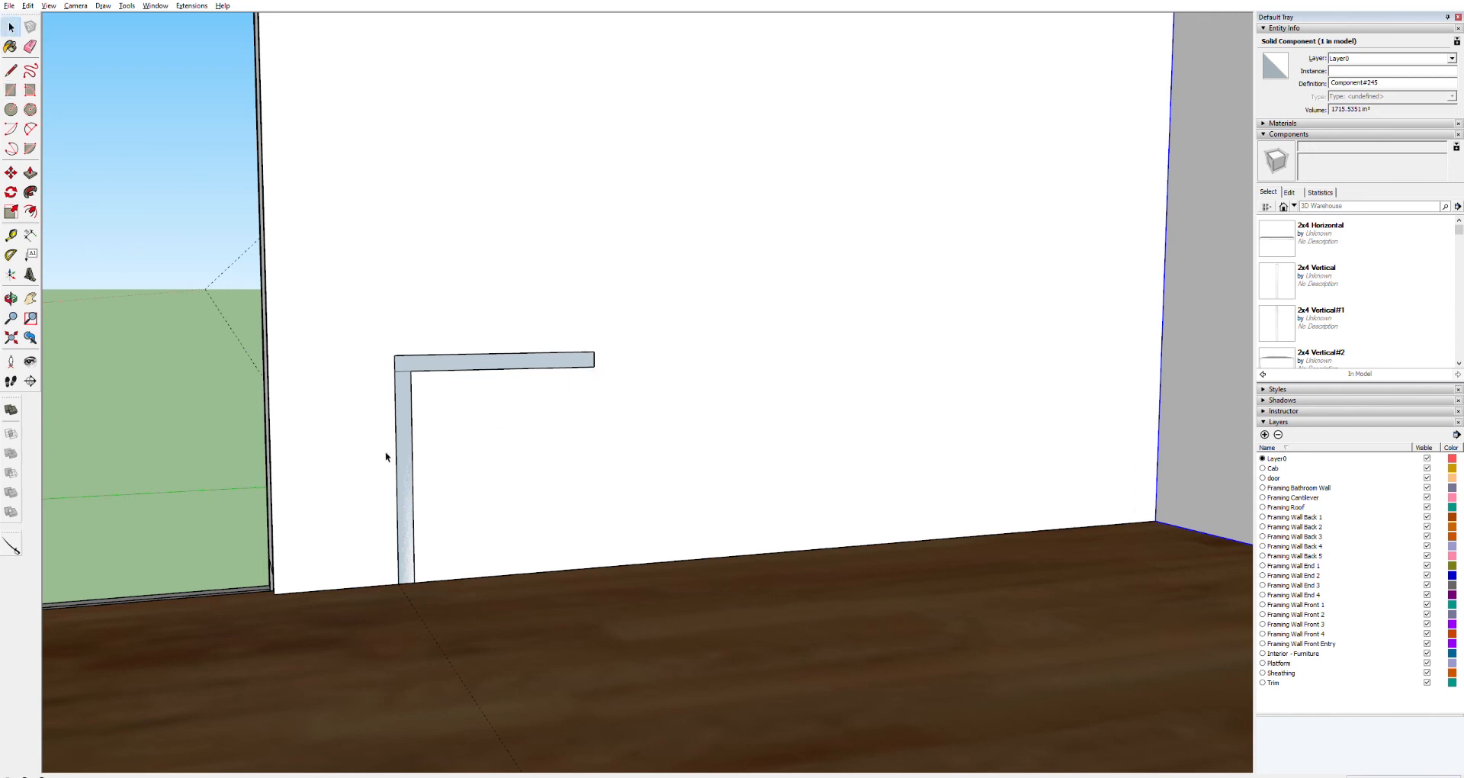
click(405, 444)
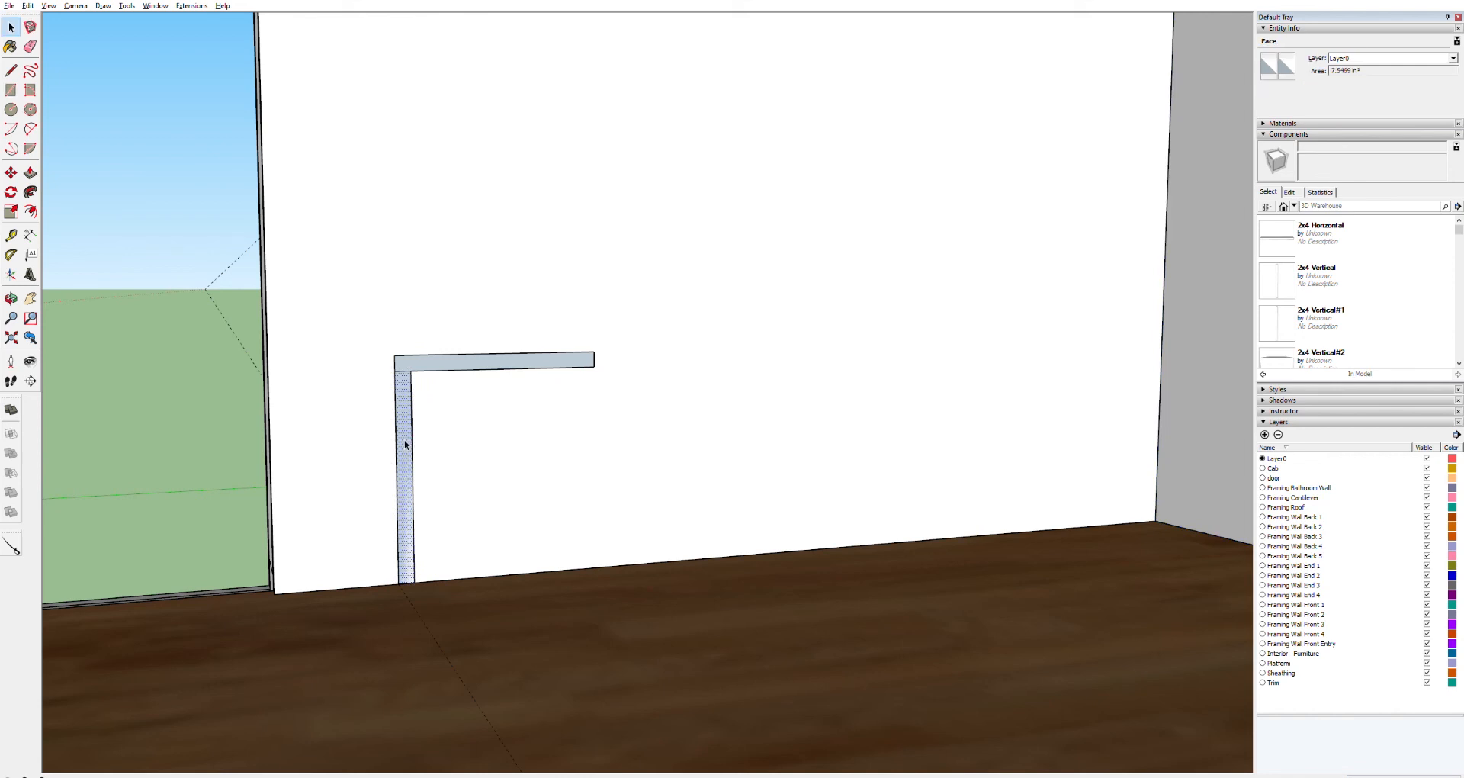
key(ctrl+c)
key(ctrl+v)
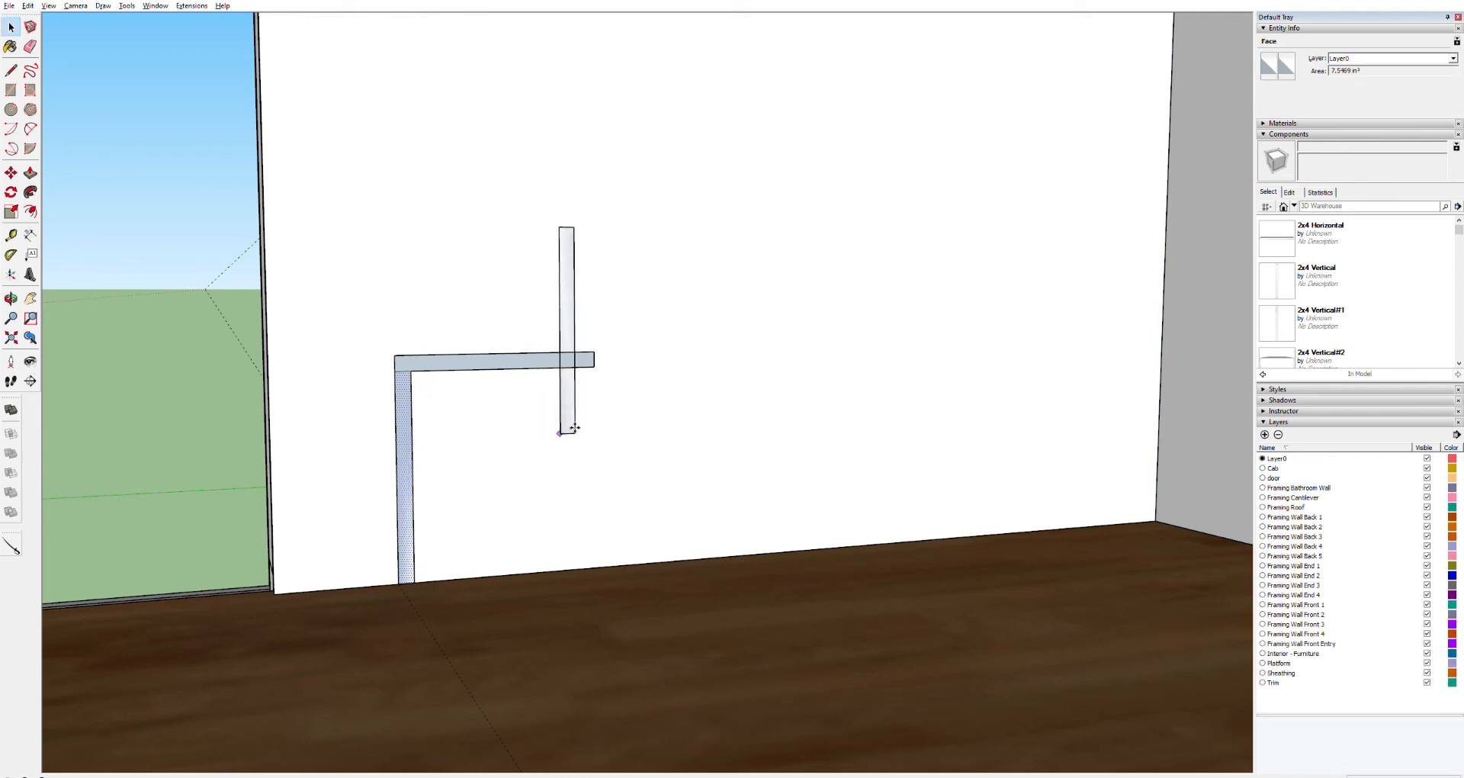
click(607, 565)
click(621, 367)
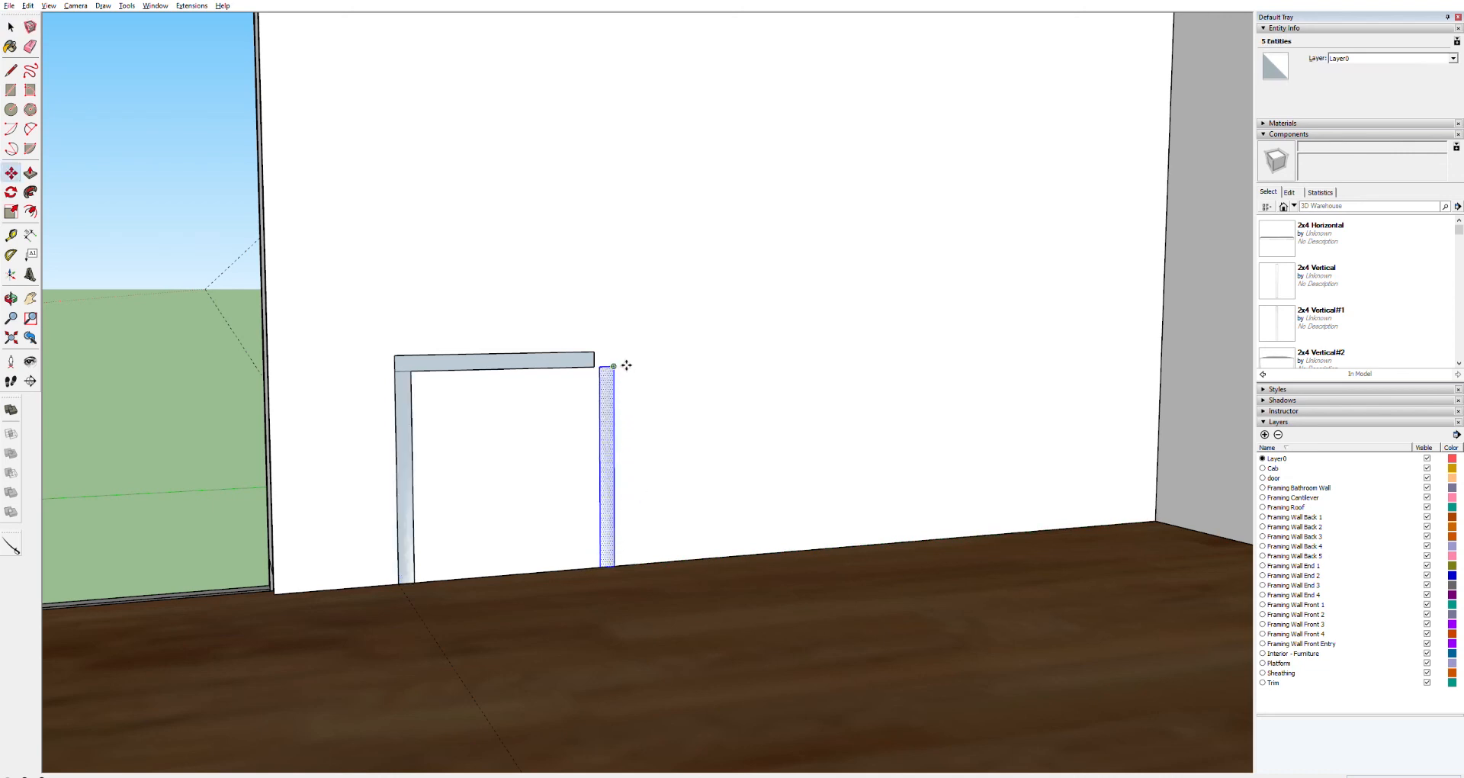
click(601, 366)
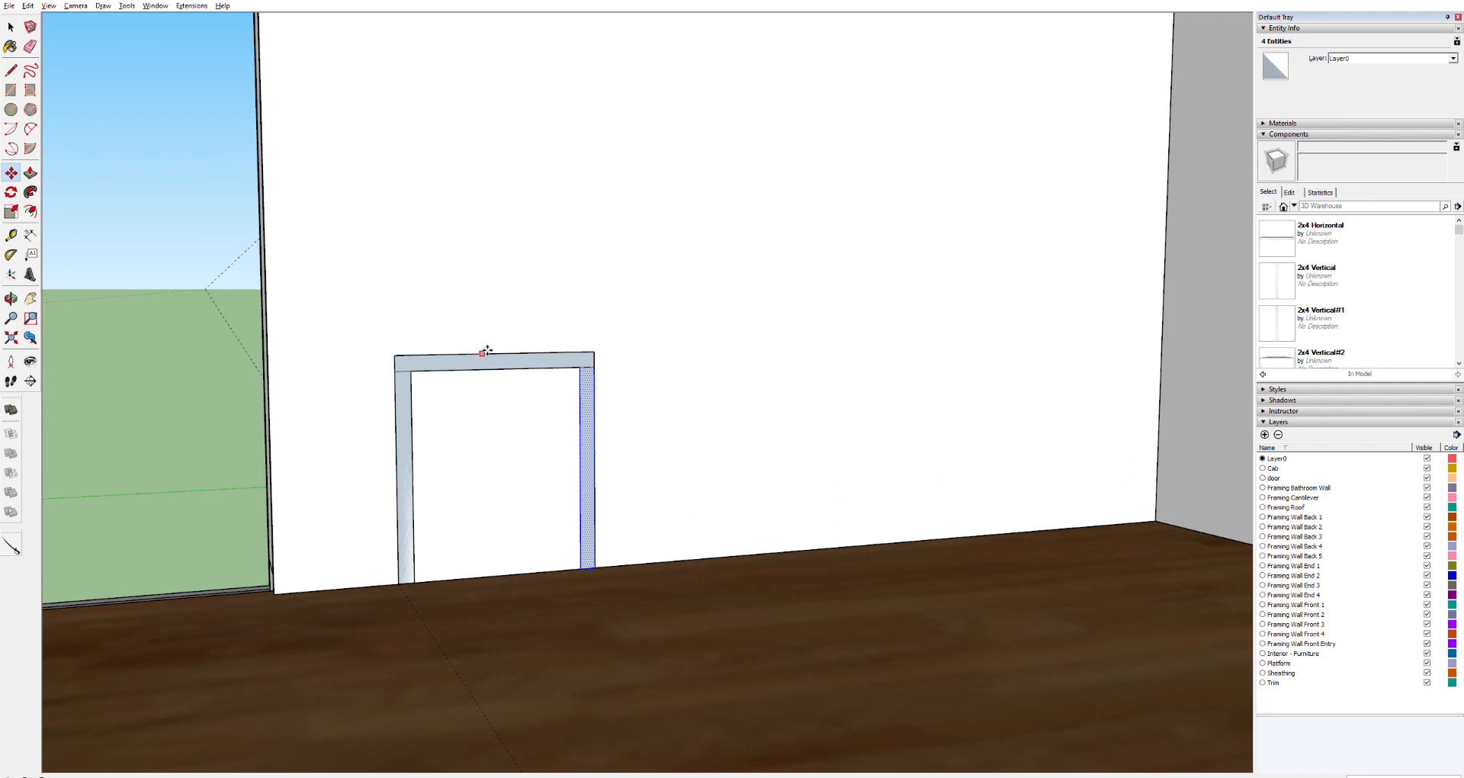
Step: Check the tread's thickness and draw a 3/4 by 10 13/16 in upright riser on top of the tread's far end
key(t)
click(580, 367)
click(580, 353)
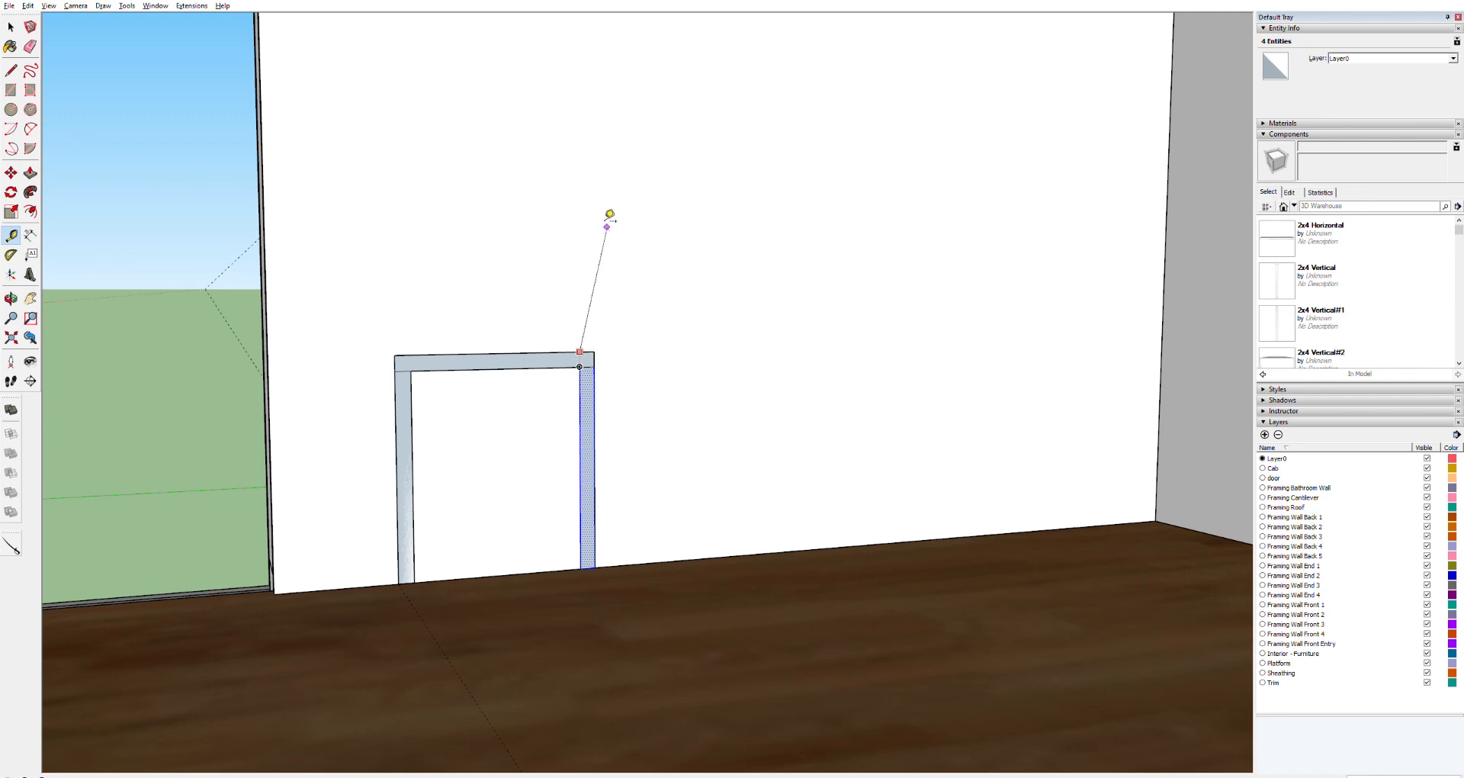
key(Escape)
key(r)
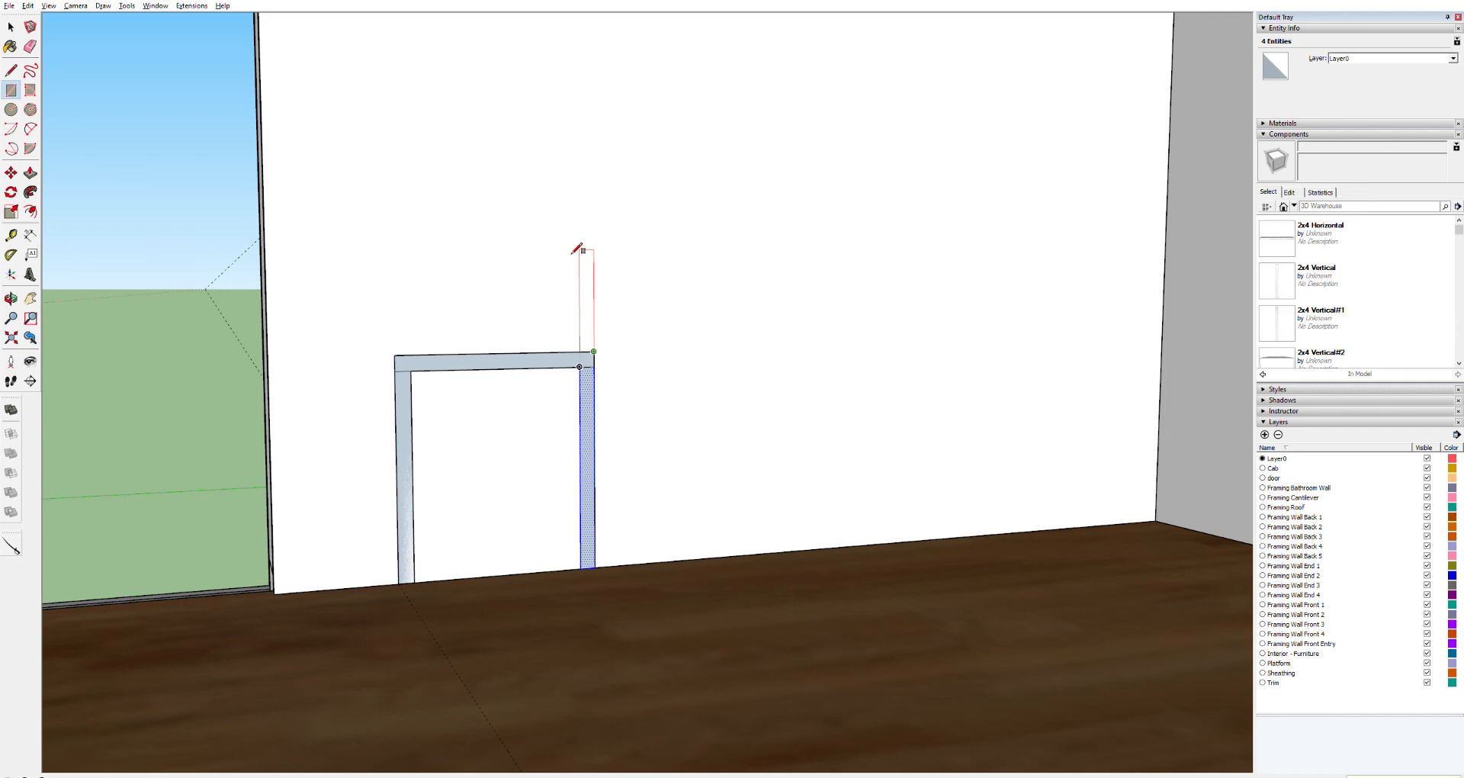
key(Return)
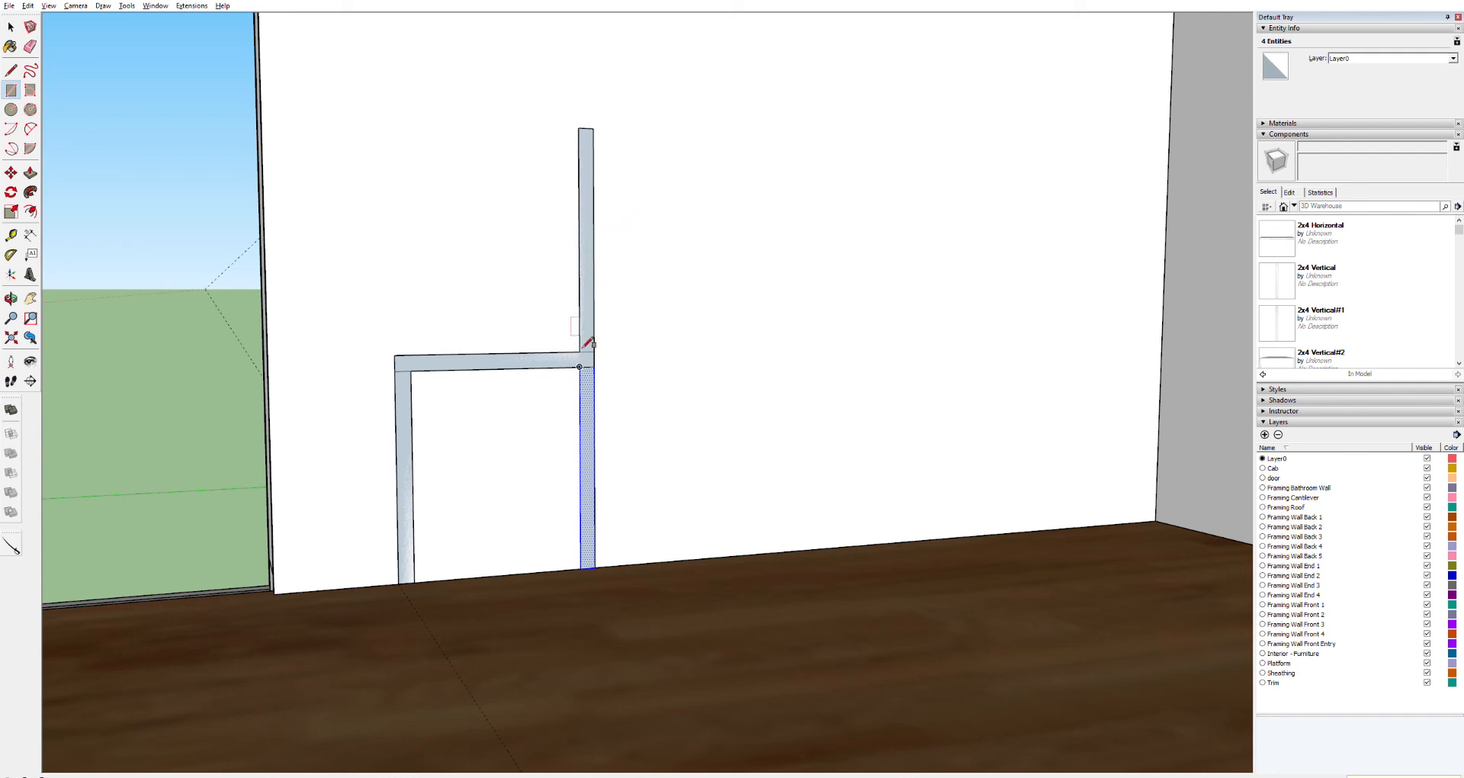
Step: Copy the first tread and place the copy on top of the new upper riser
key(space)
click(530, 359)
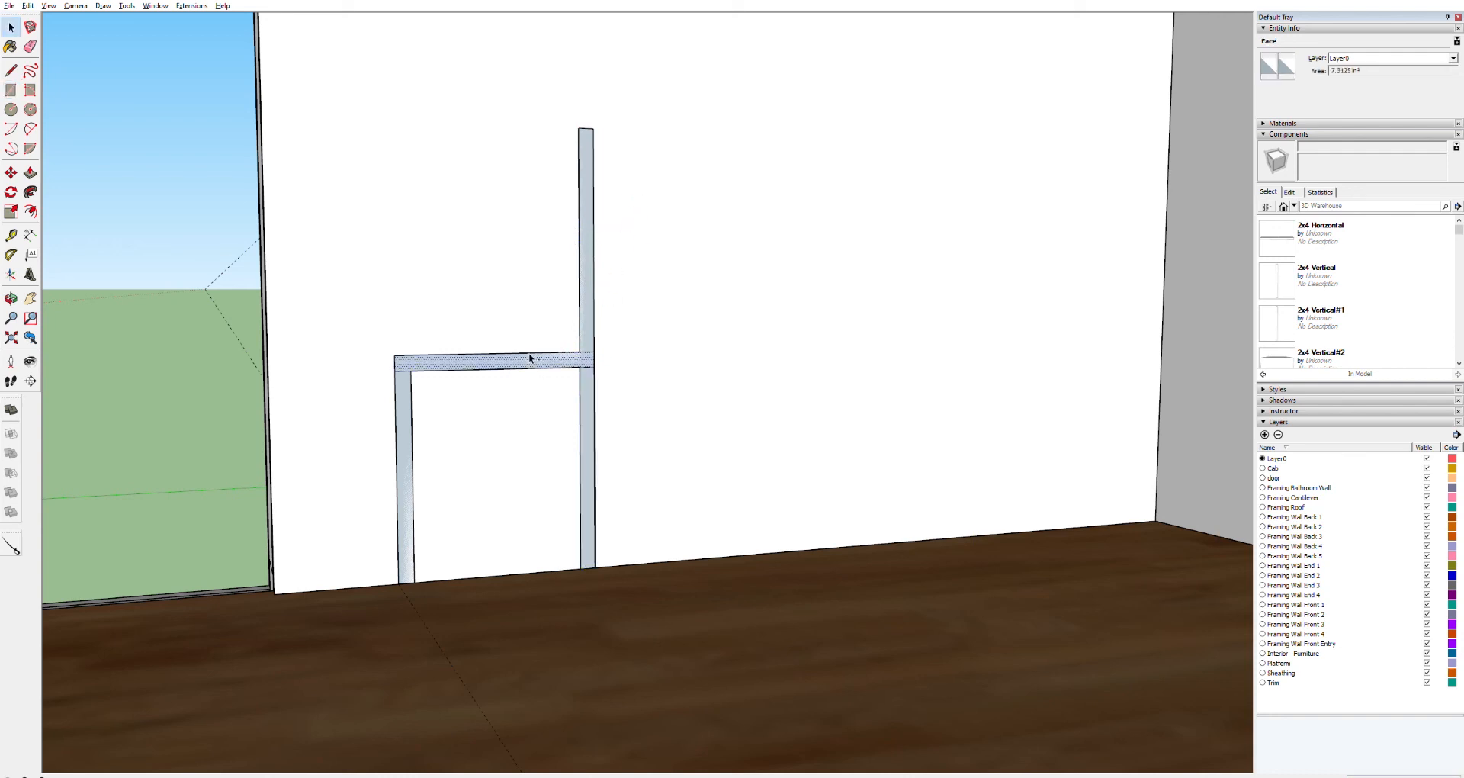
key(ctrl+v)
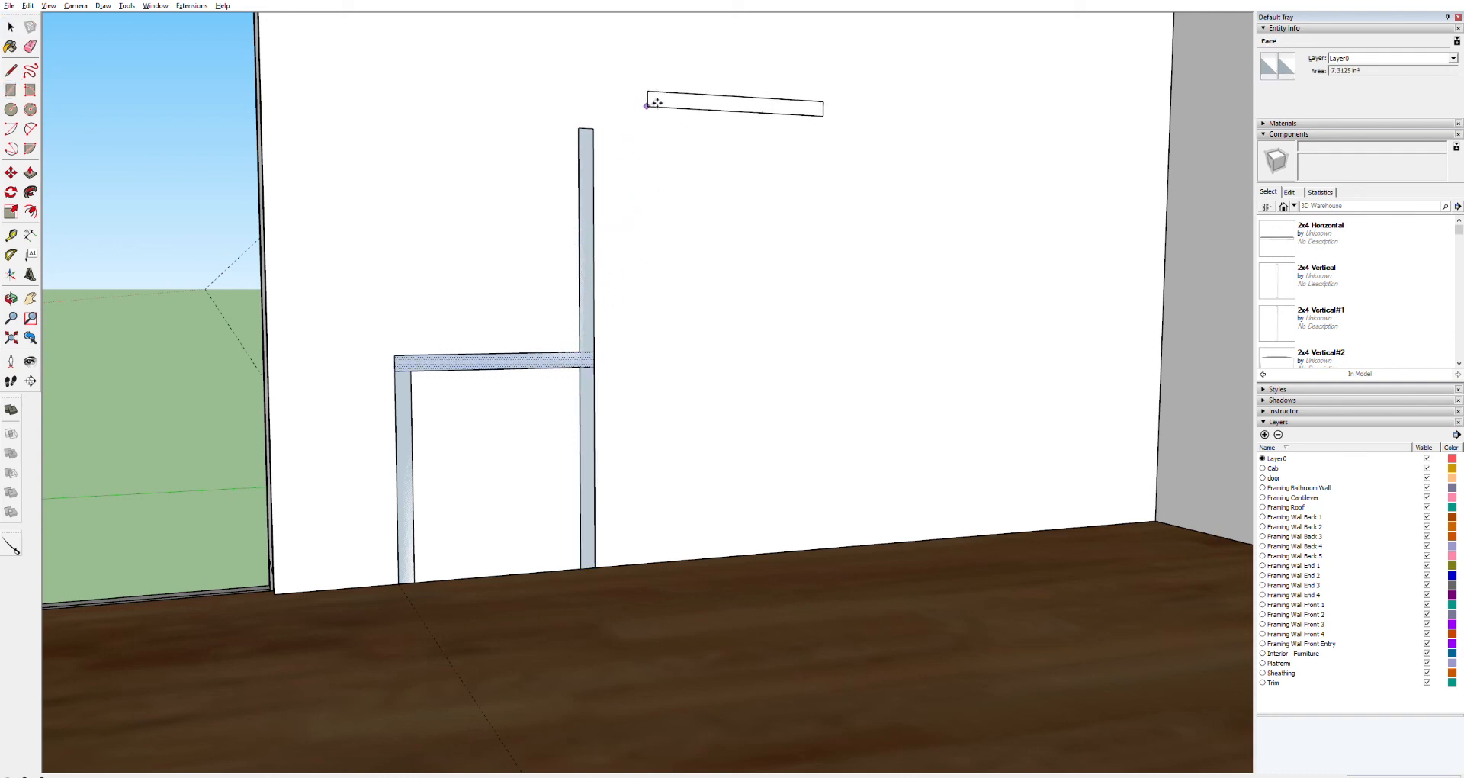
click(578, 128)
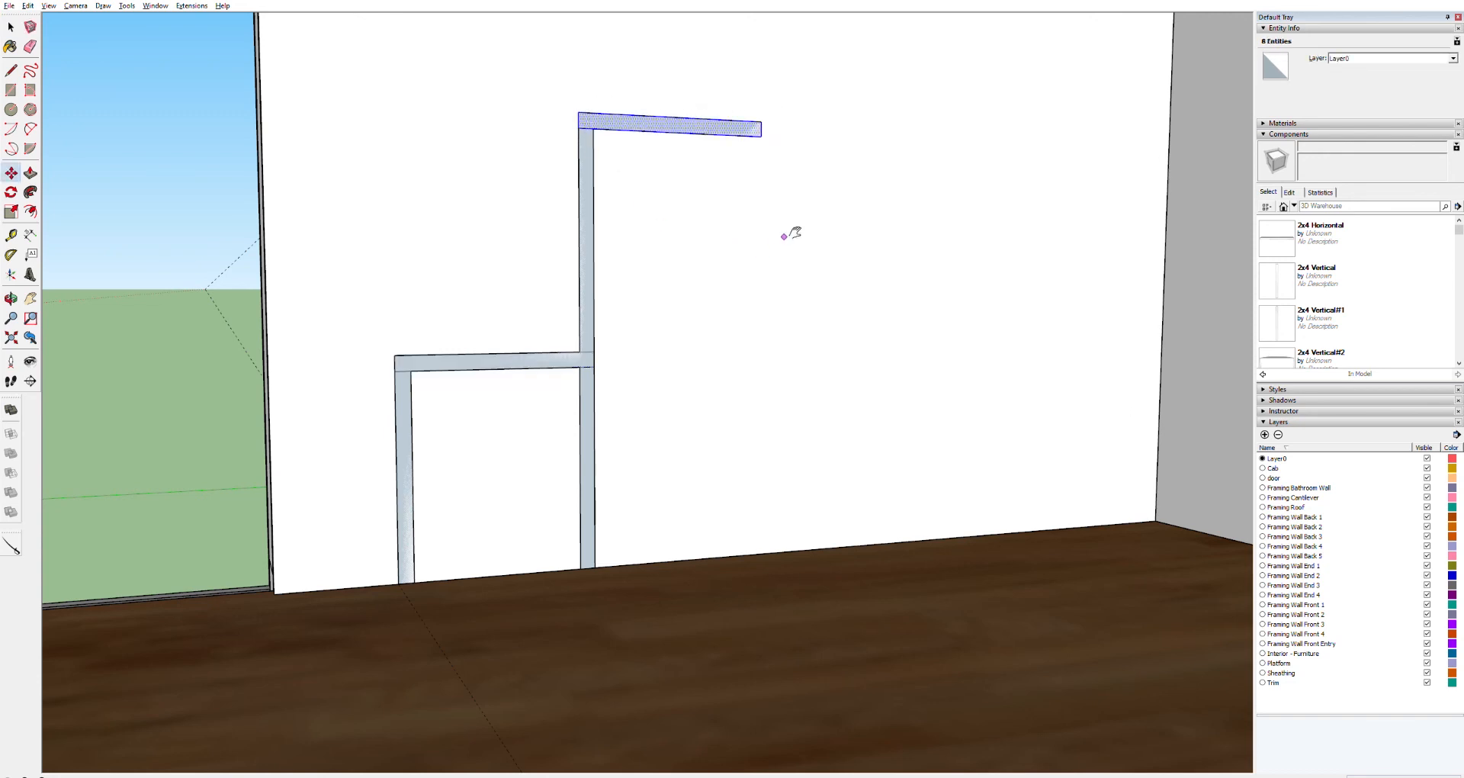
Step: Copy the upper riser and tread as a pair and paste it twice, each pair standing on the far end of the previous tread
key(h)
drag(787, 232, 538, 392)
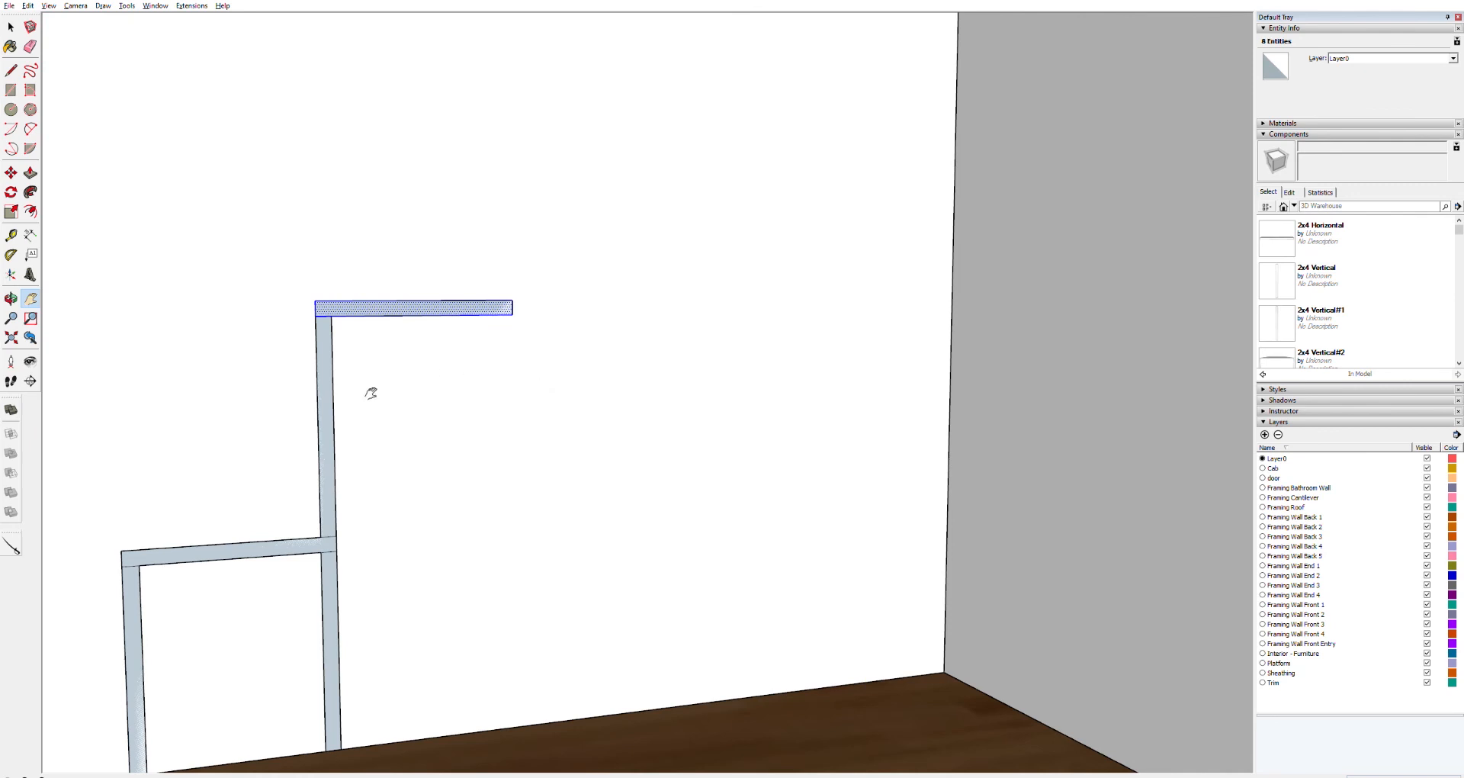
key(space)
click(325, 419)
shift+click(391, 303)
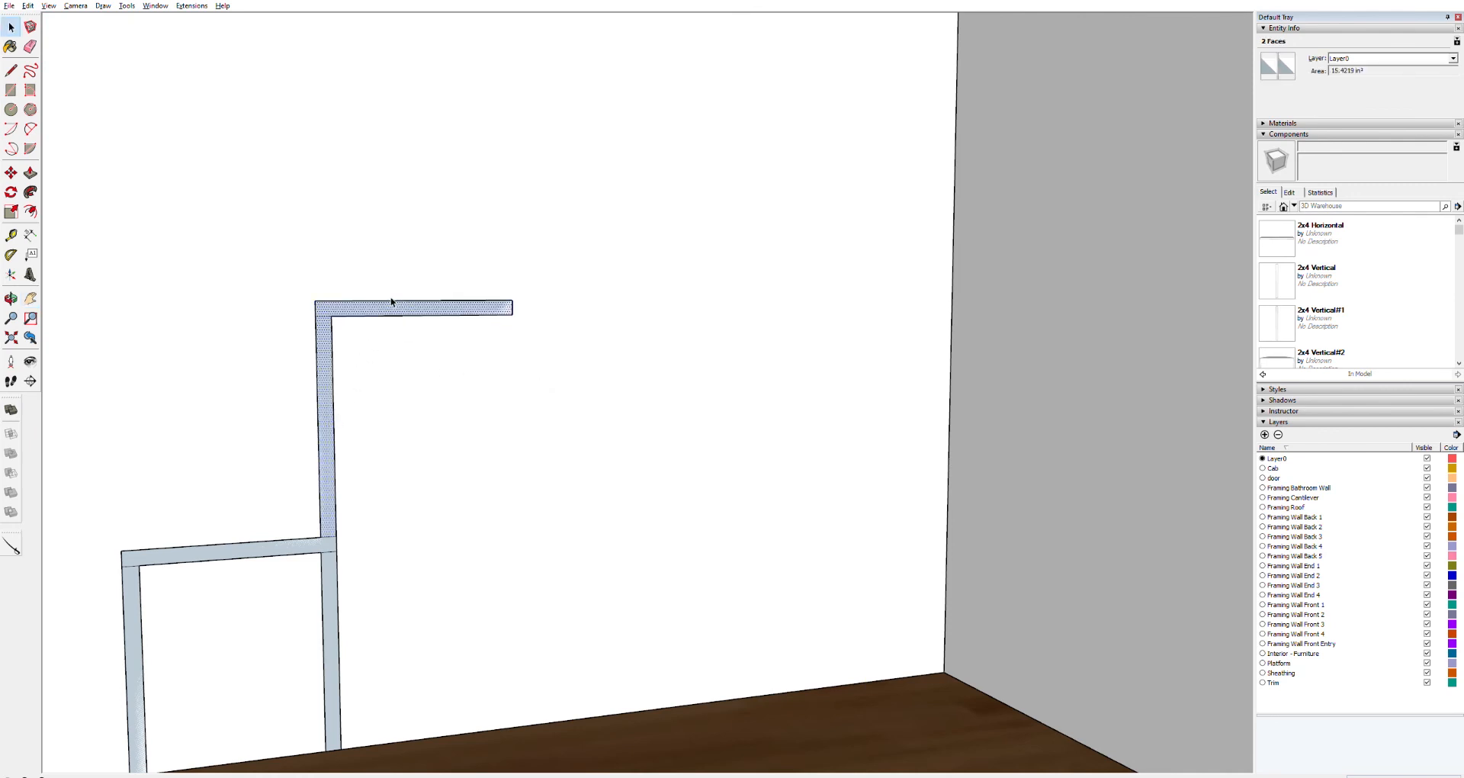
key(ctrl+c)
key(ctrl+v)
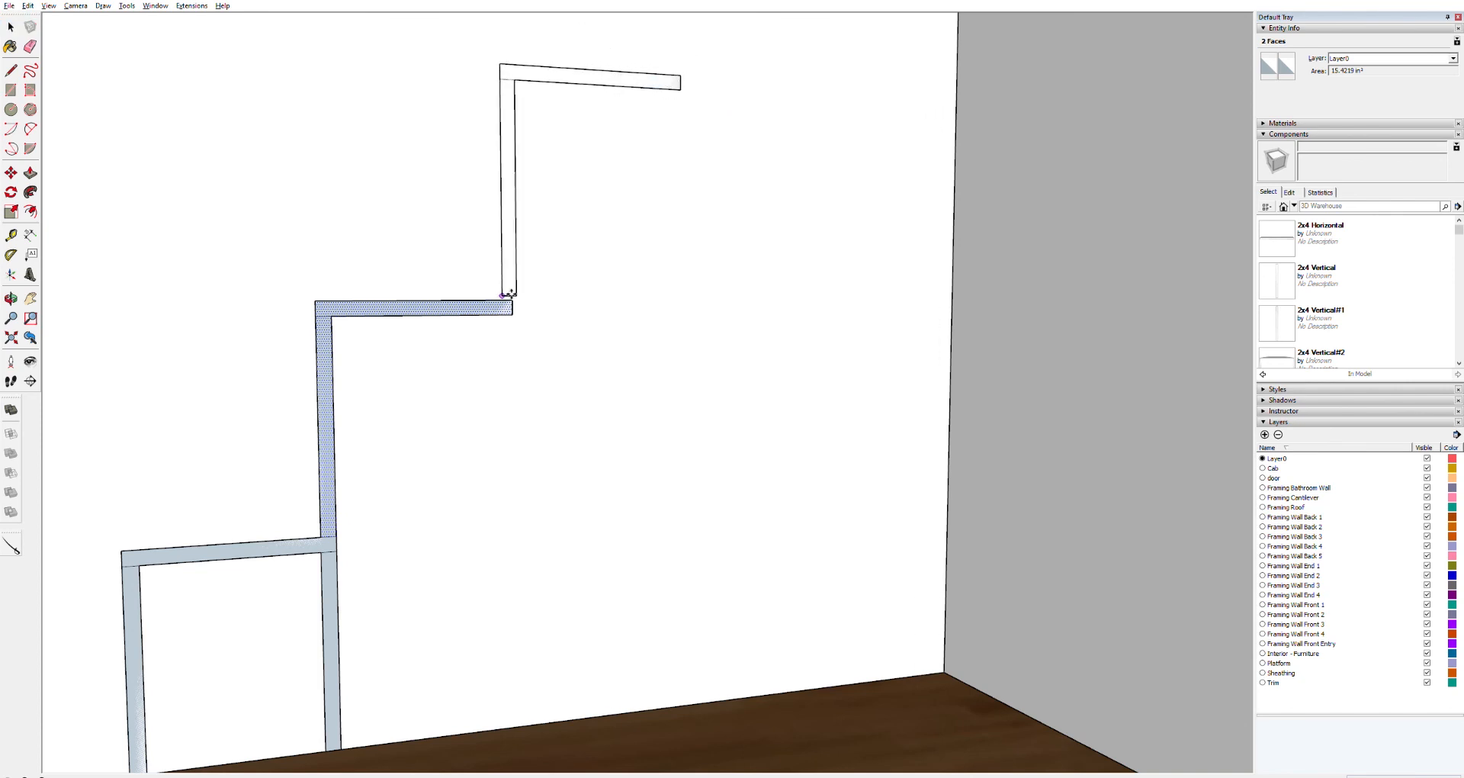
click(506, 300)
key(ctrl+v)
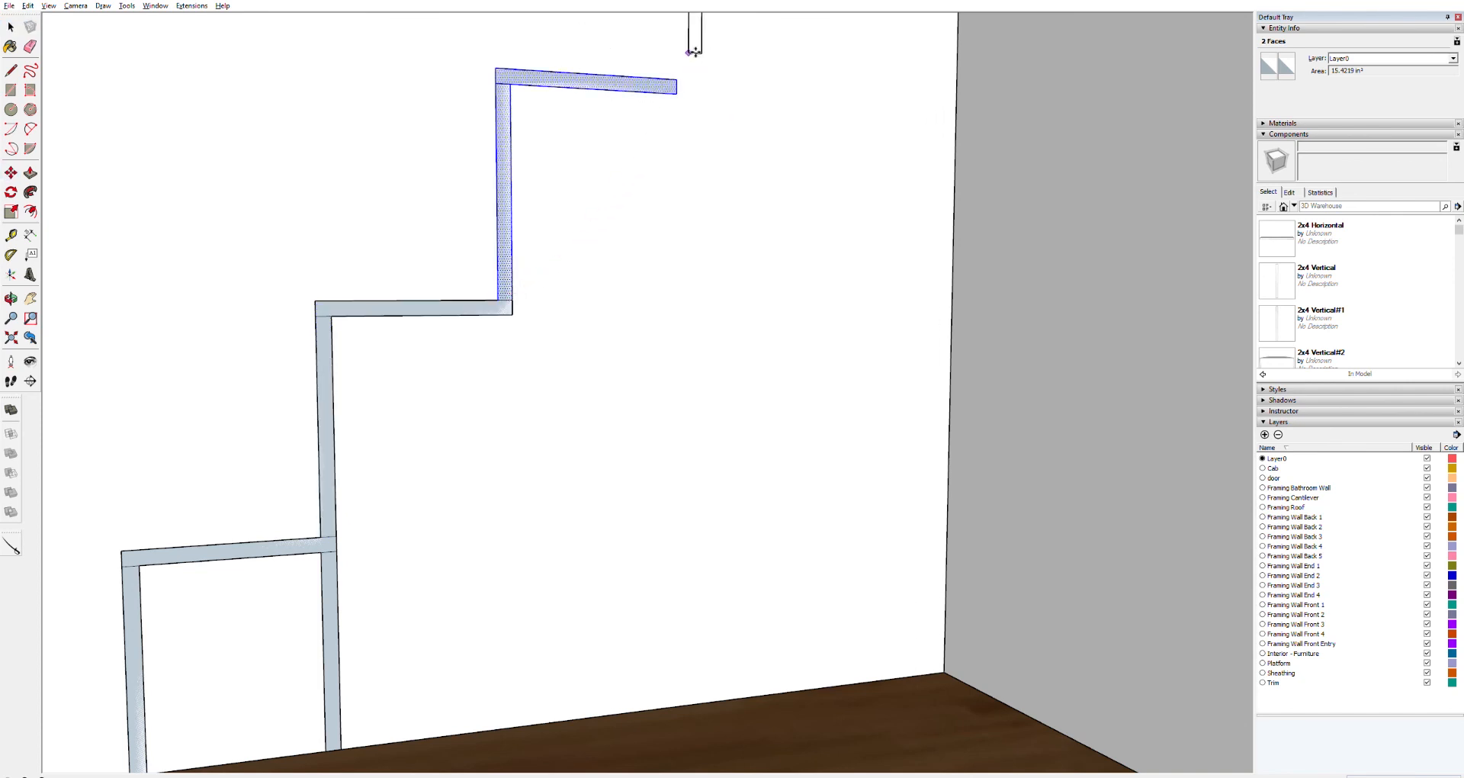
click(675, 79)
key(h)
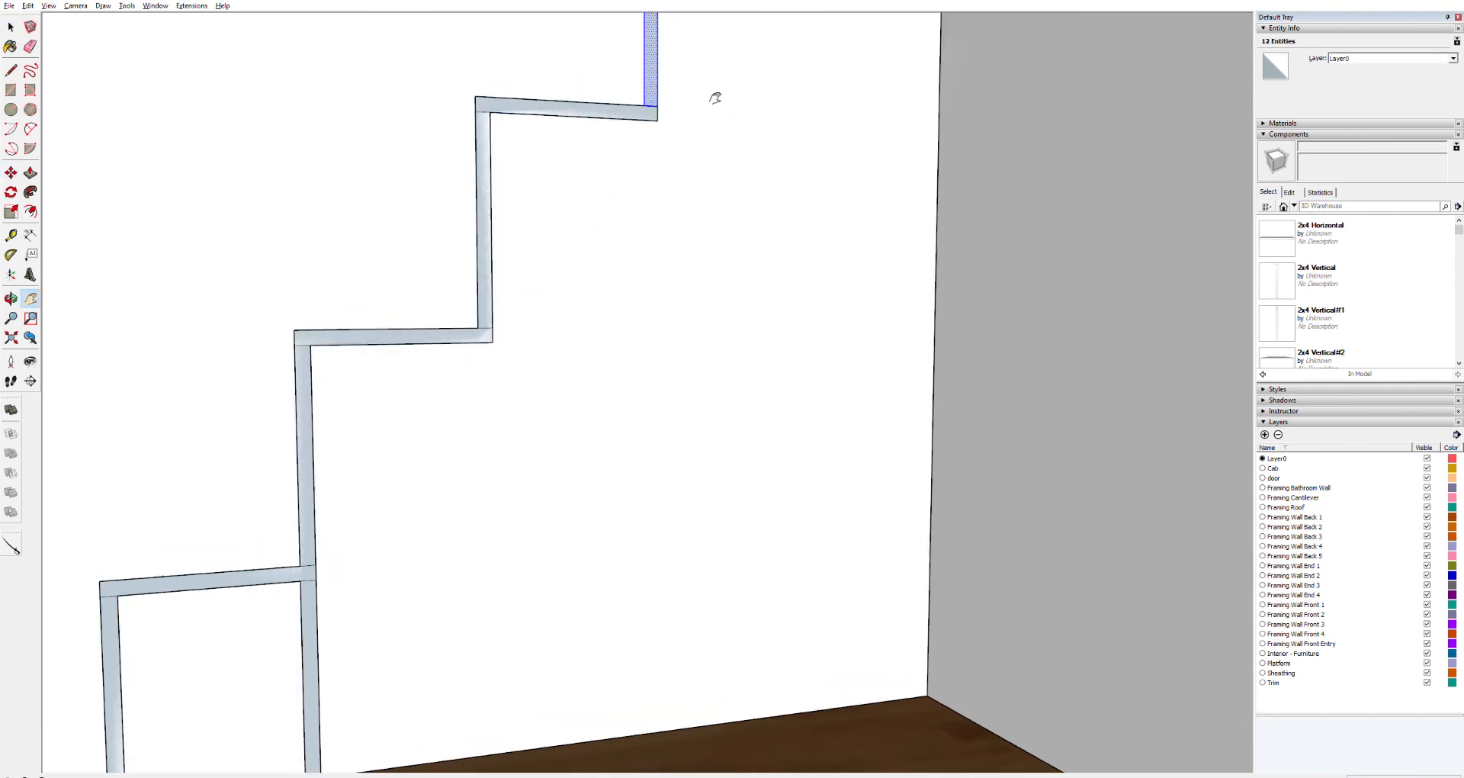
drag(713, 94, 386, 543)
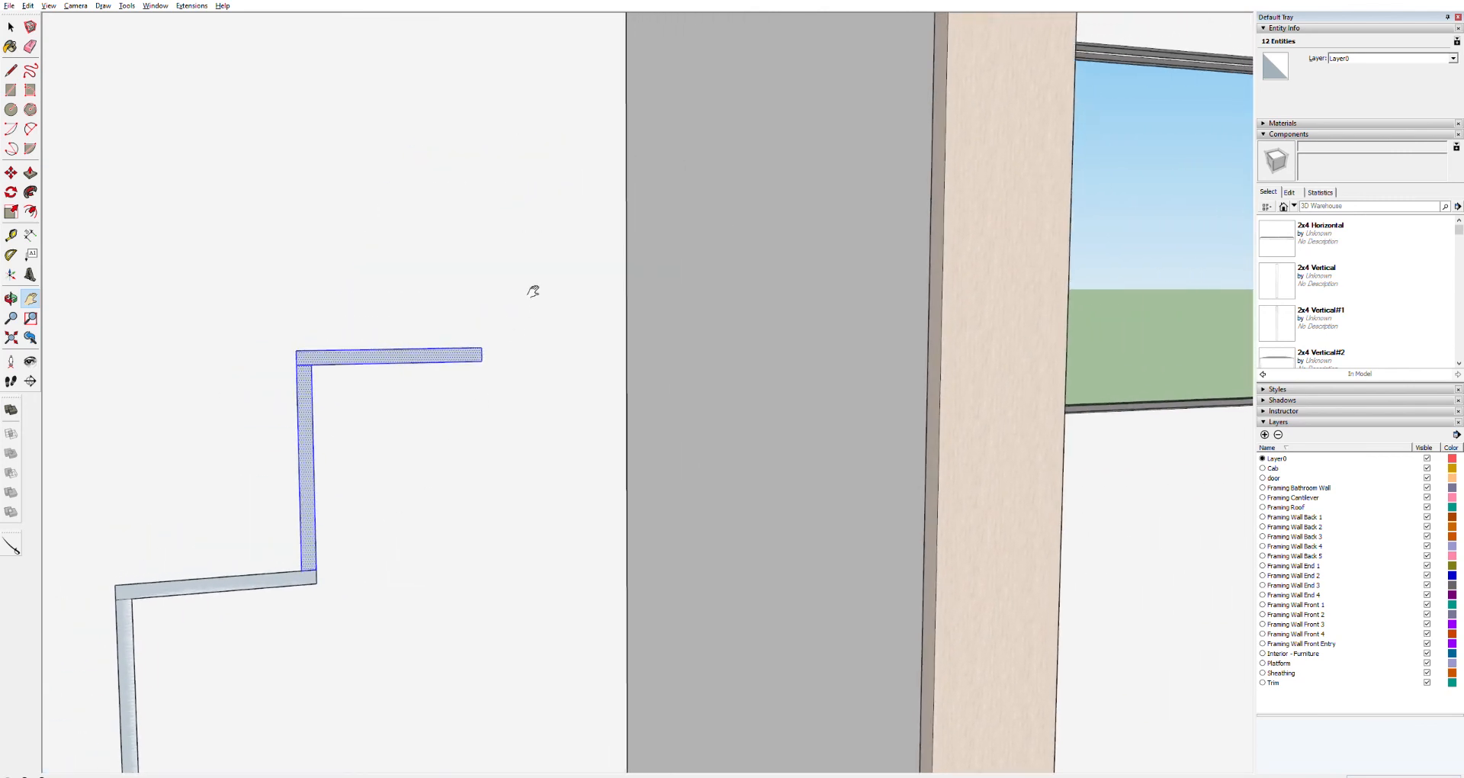
Step: Paste another riser-and-tread pair onto the last tread and shift it so its tread end meets the grey partition wall
key(ctrl+v)
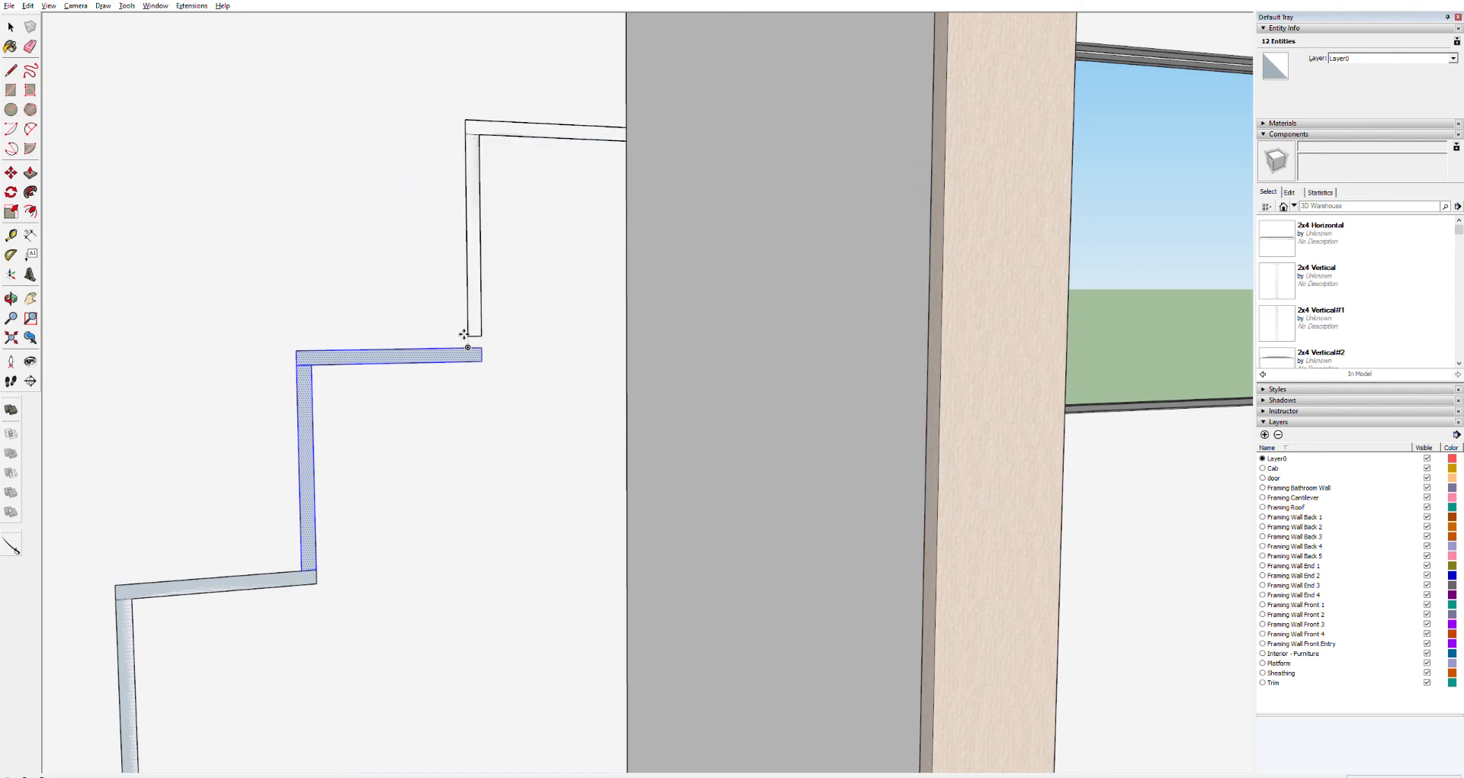
click(461, 334)
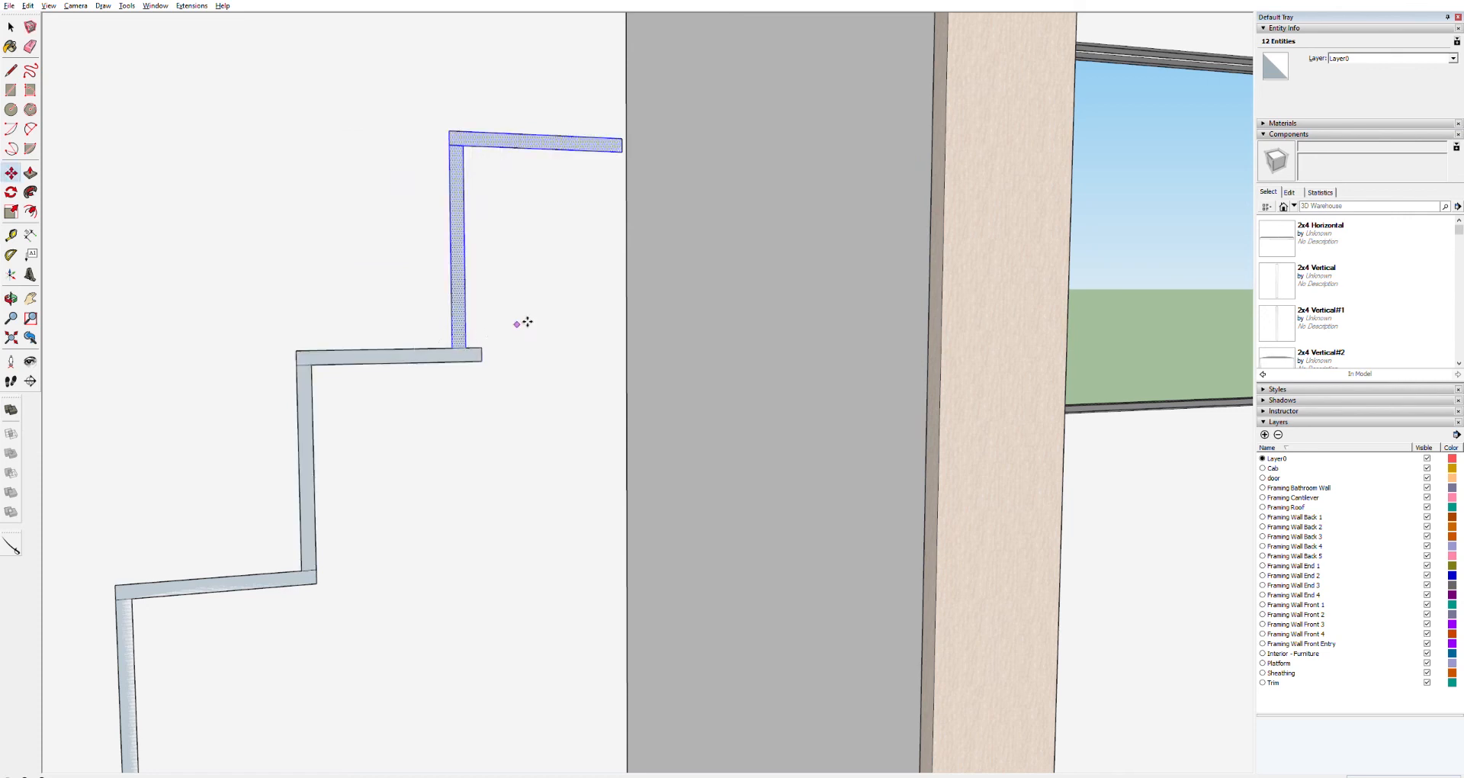
click(627, 135)
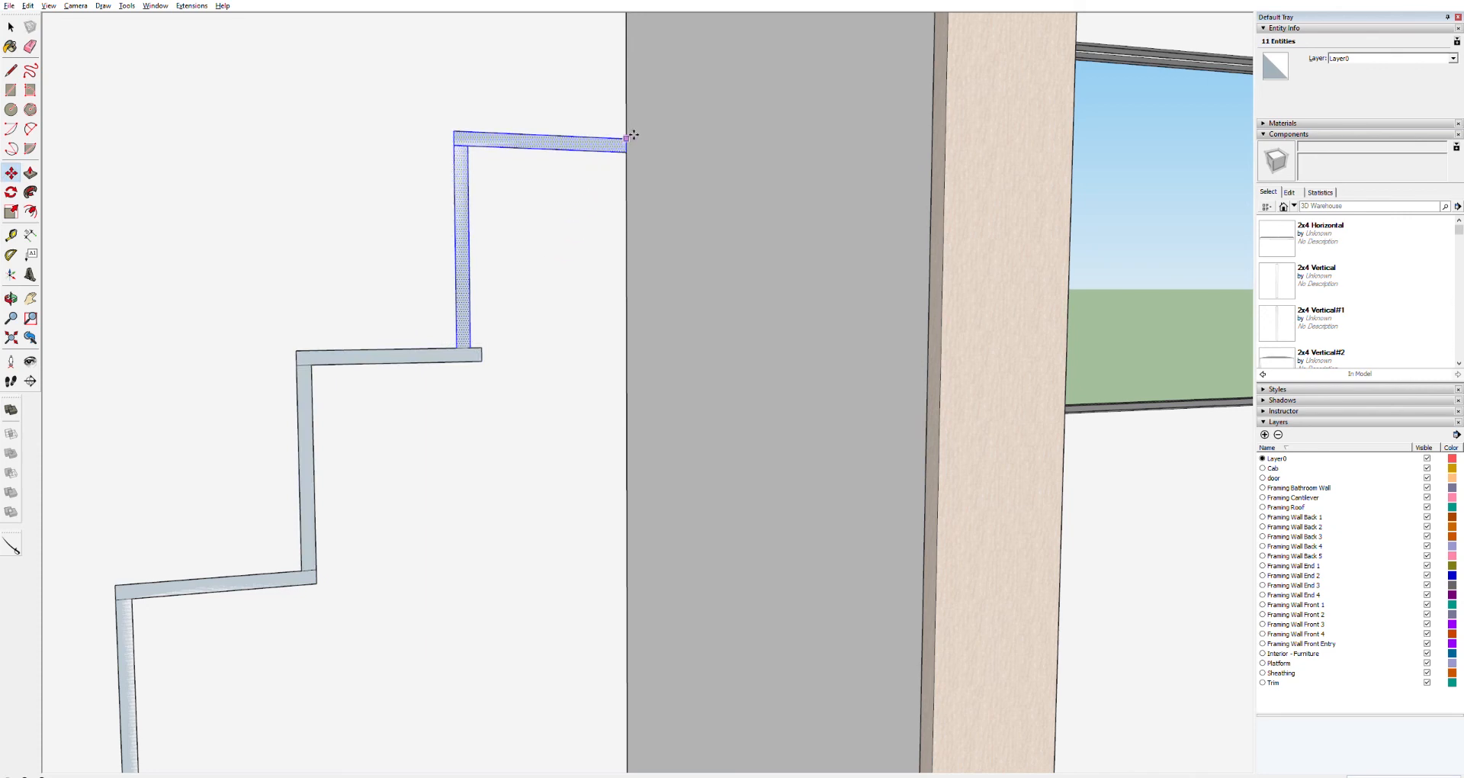
Step: Inspect the tread overhang beside the topmost riser, and delete the topmost riser-and-tread pair
scroll(492, 353, up, 5)
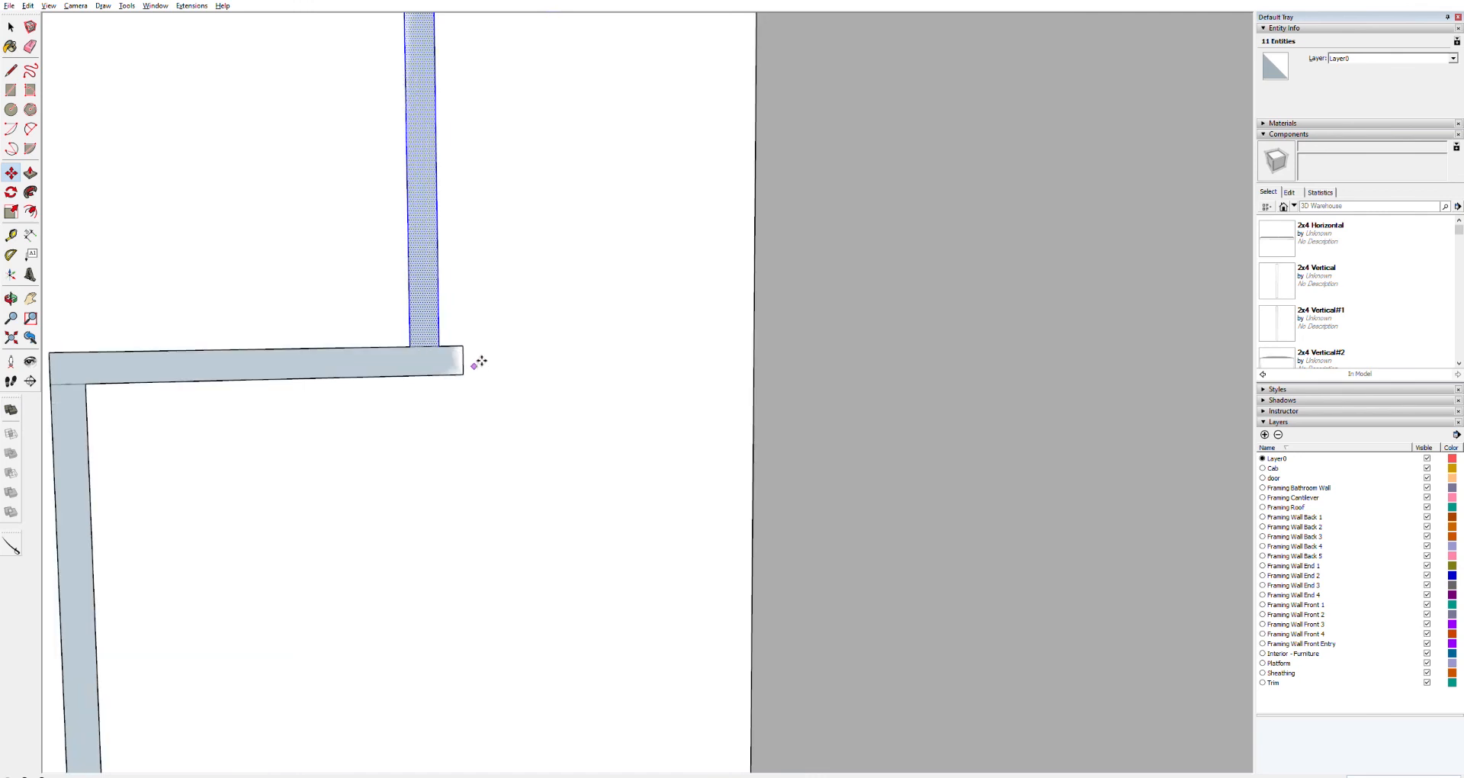
key(t)
scroll(451, 344, down, 10)
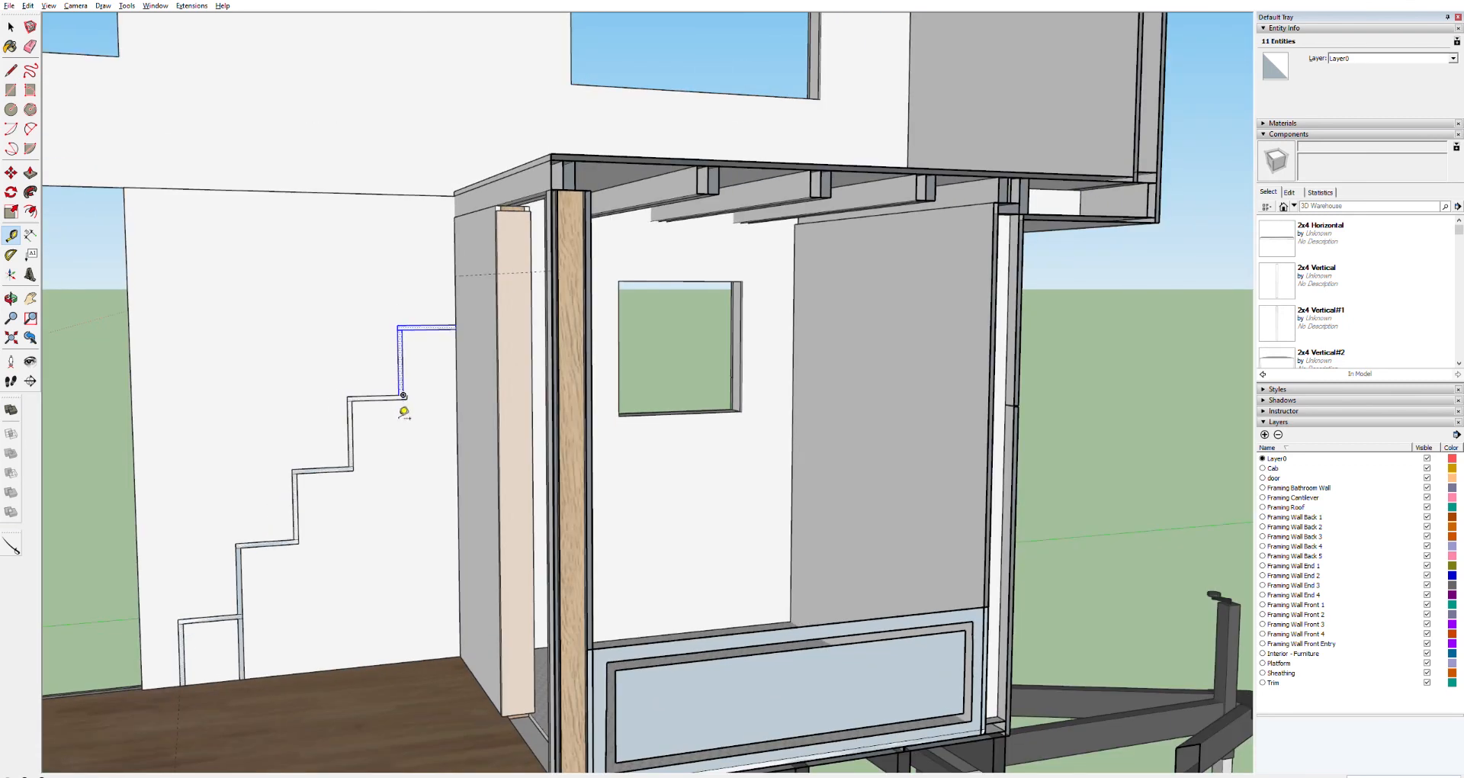
scroll(402, 410, up, 5)
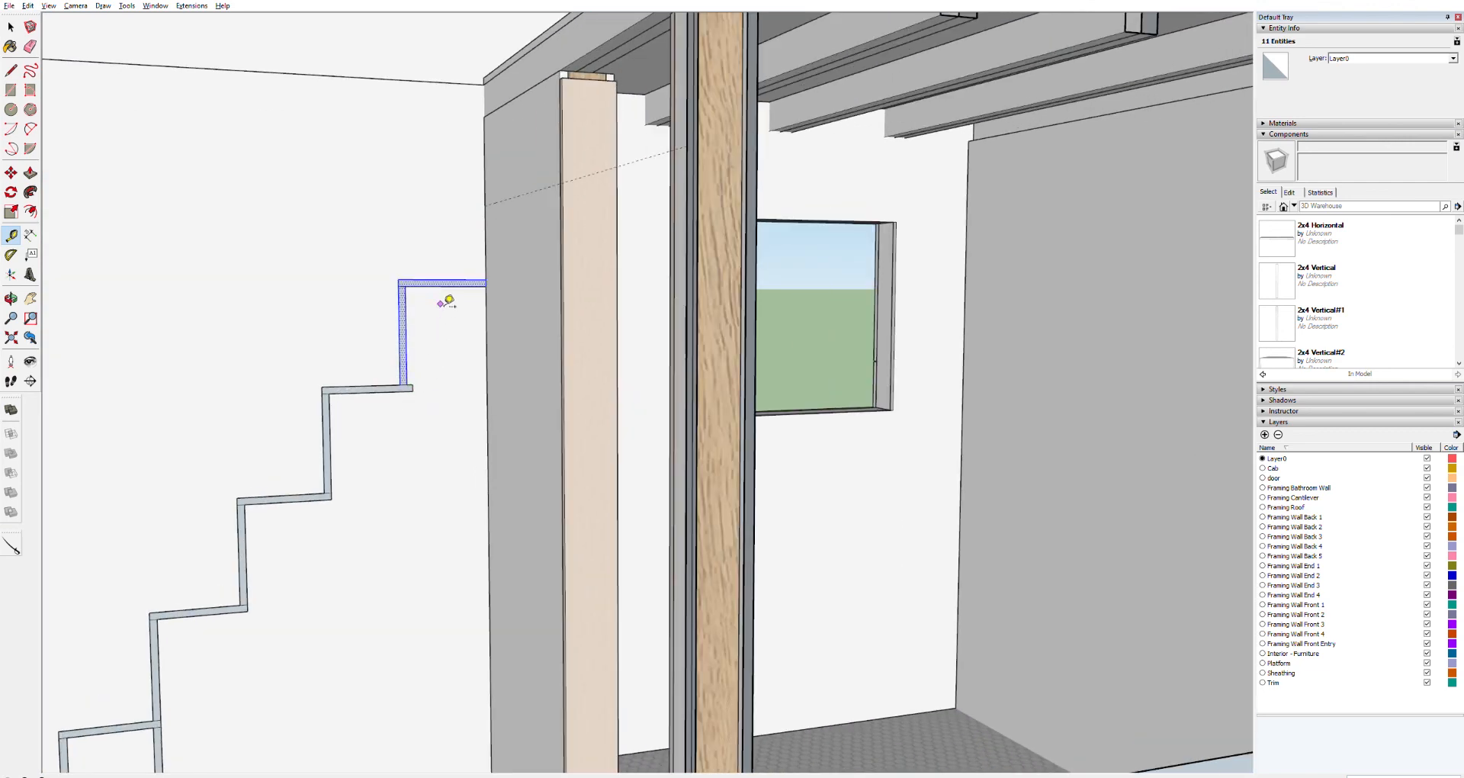
key(space)
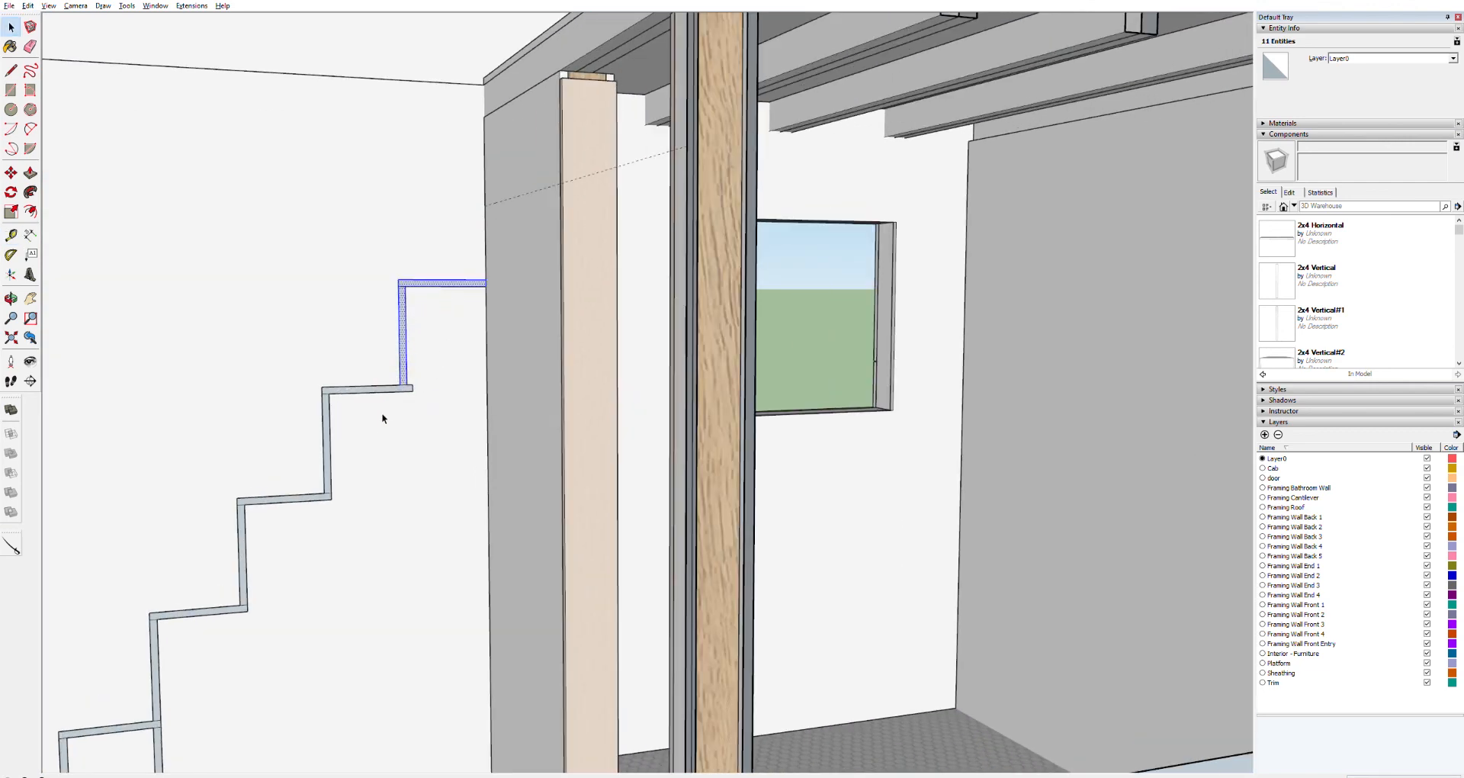
scroll(390, 411, down, 2)
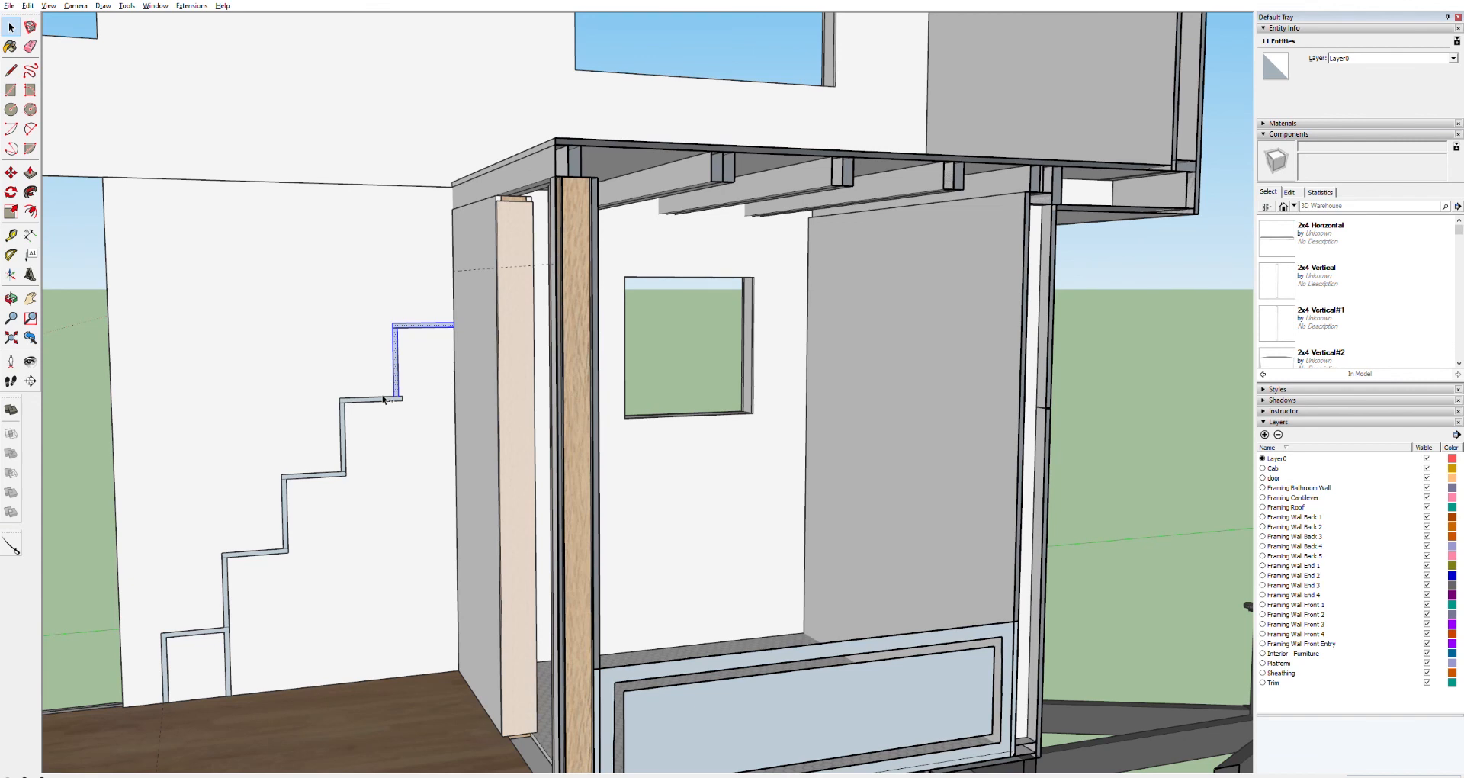
key(Delete)
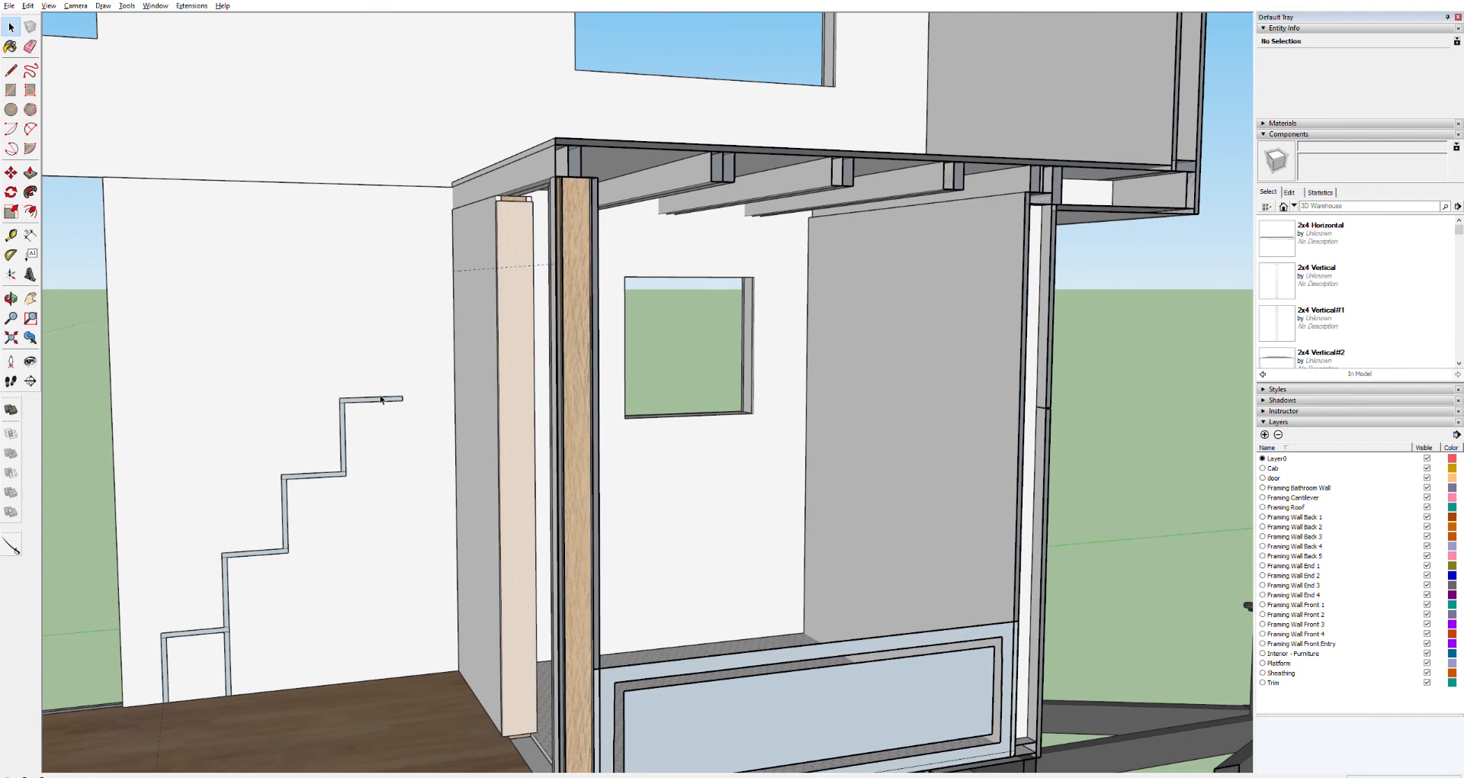
Step: Select the entire connected stair profile and move it slightly away from the grey partition wall
click(381, 399)
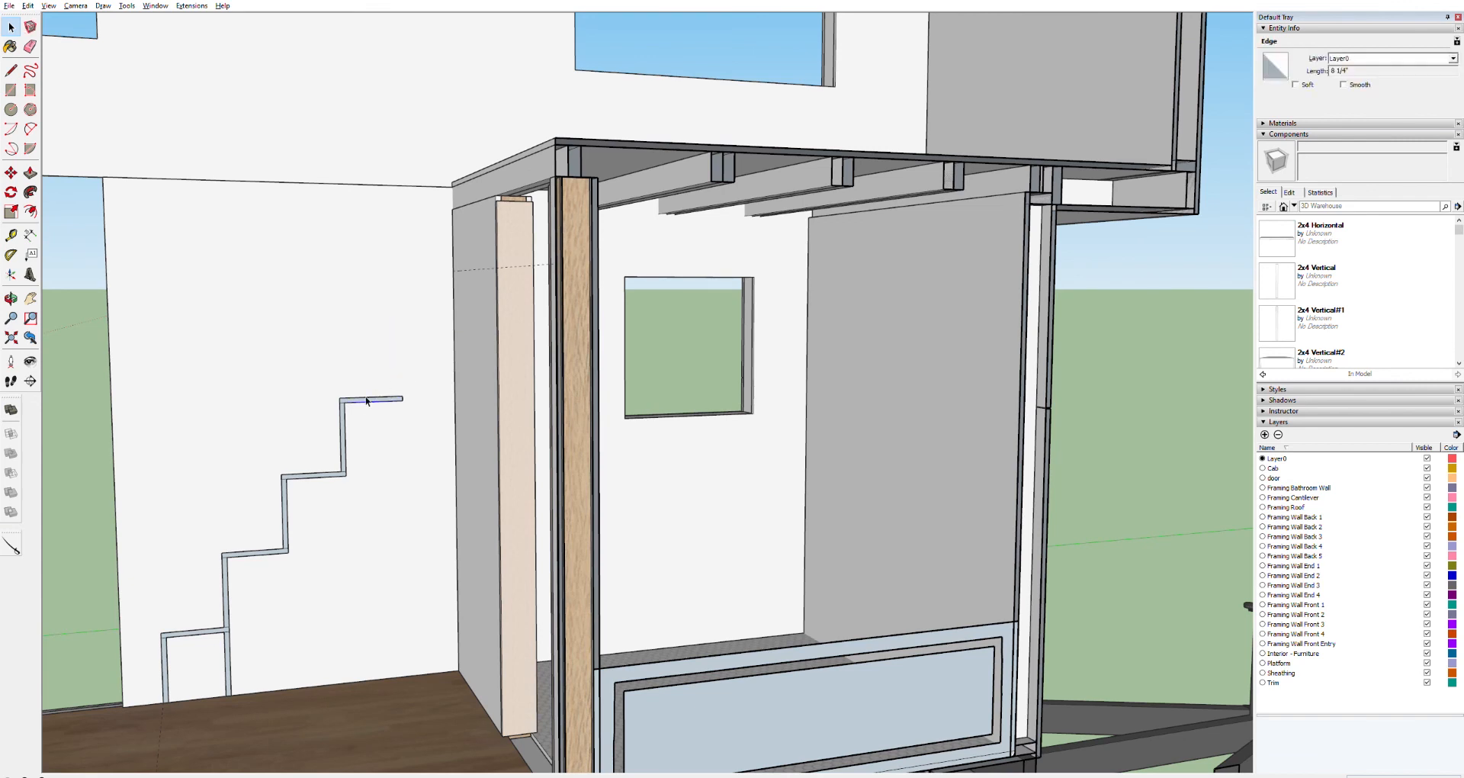
triple_click(368, 398)
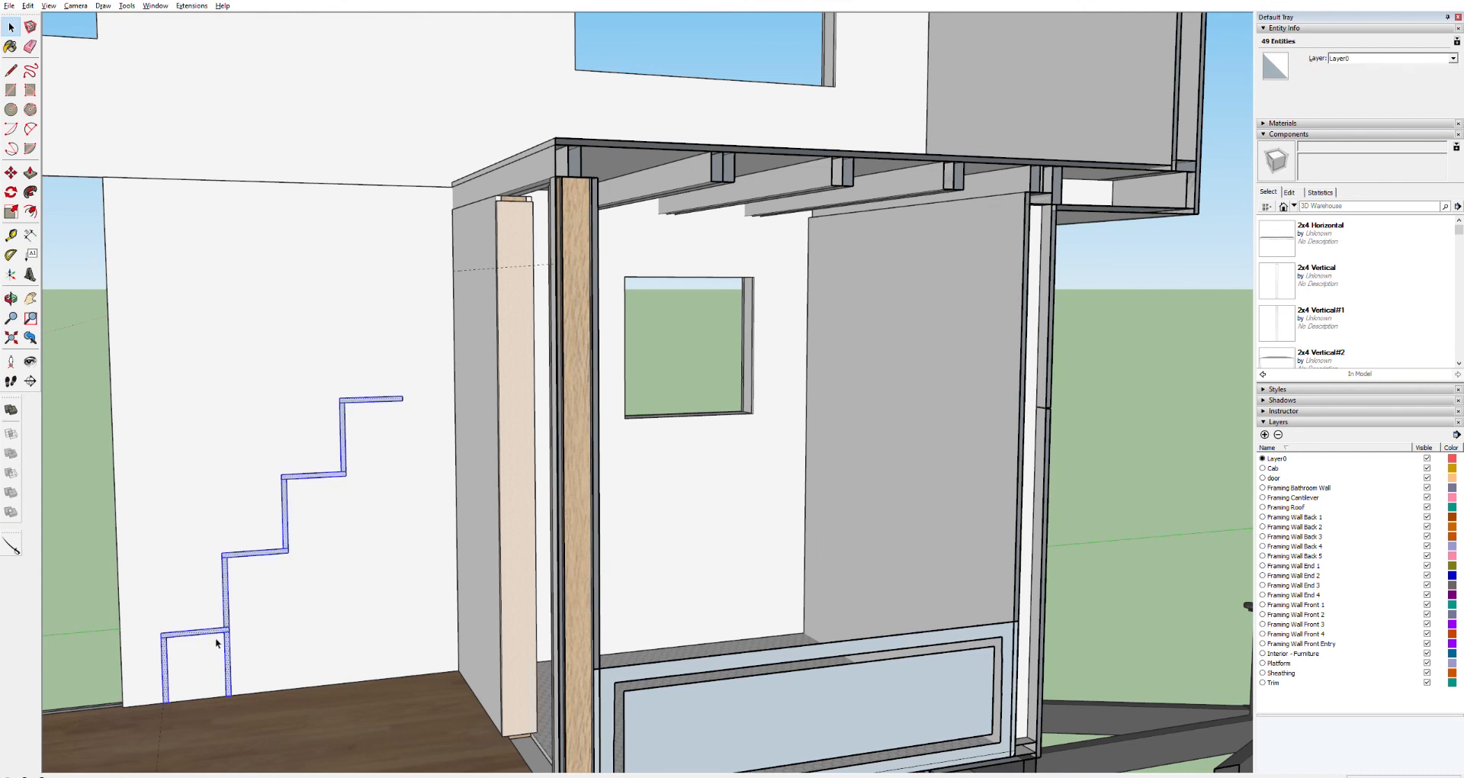
key(m)
click(169, 633)
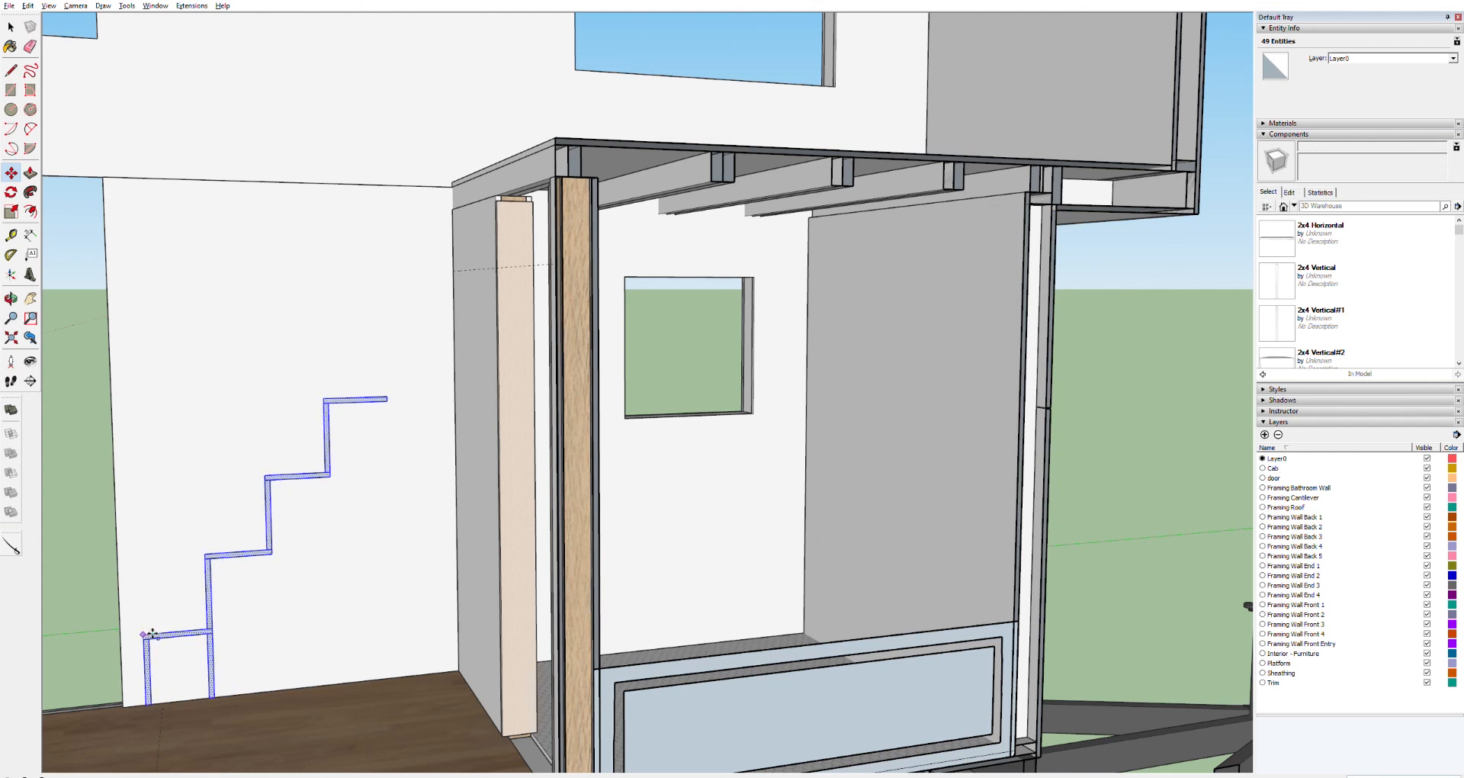
key(Escape)
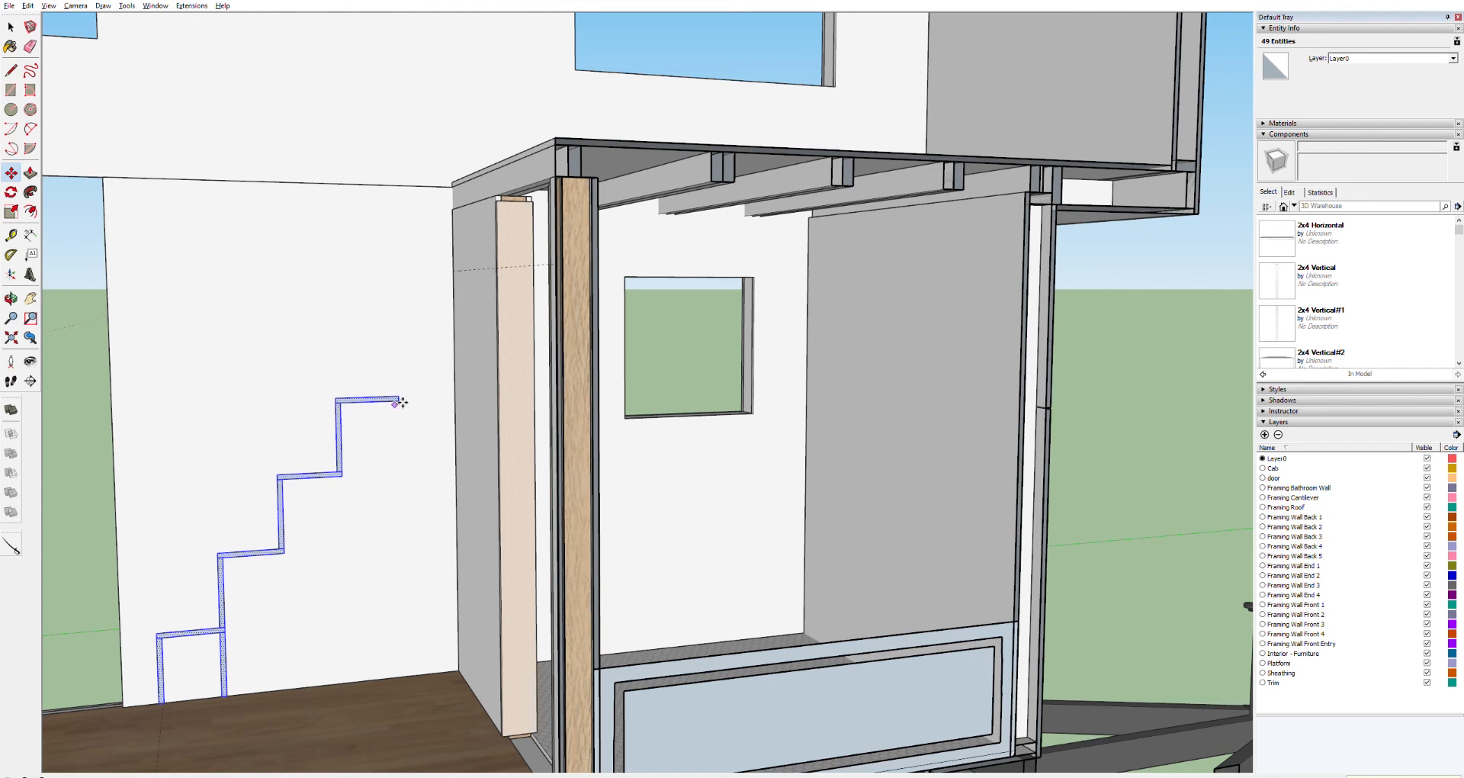
key(space)
Step: Copy the top riser-and-tread pair and place the copy on the far end of the top tread, reaching the grey partition wall
click(345, 360)
click(363, 397)
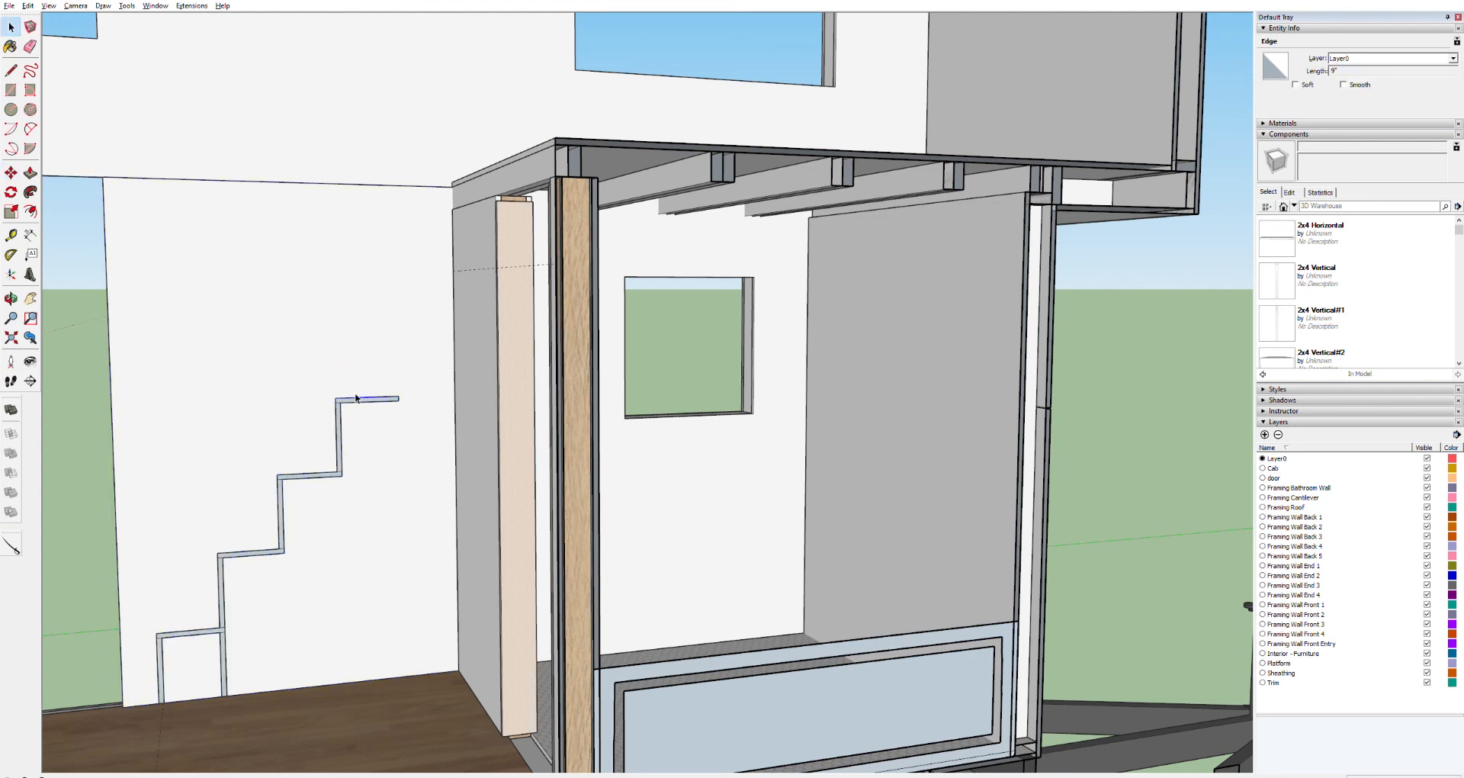
ctrl+double_click(351, 401)
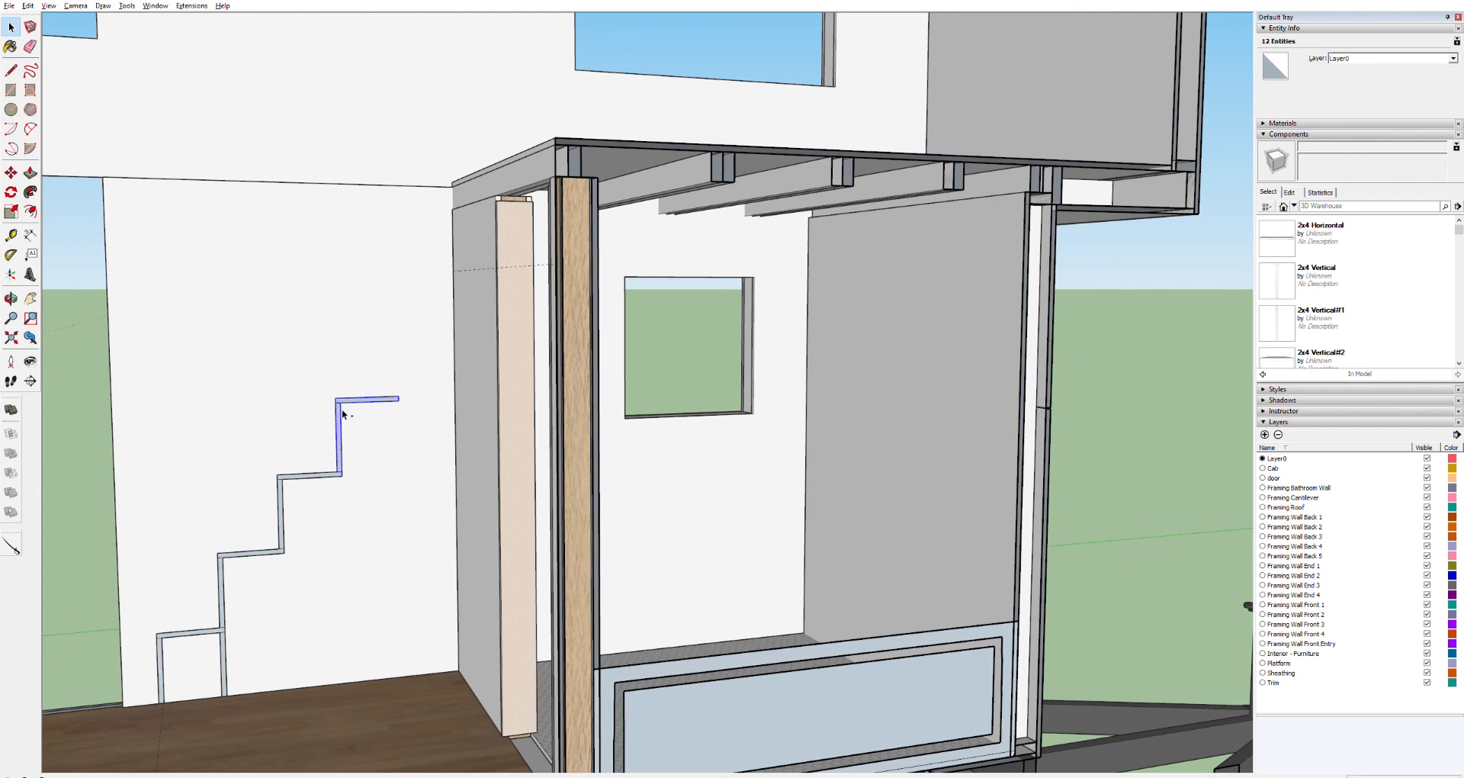
key(ctrl+v)
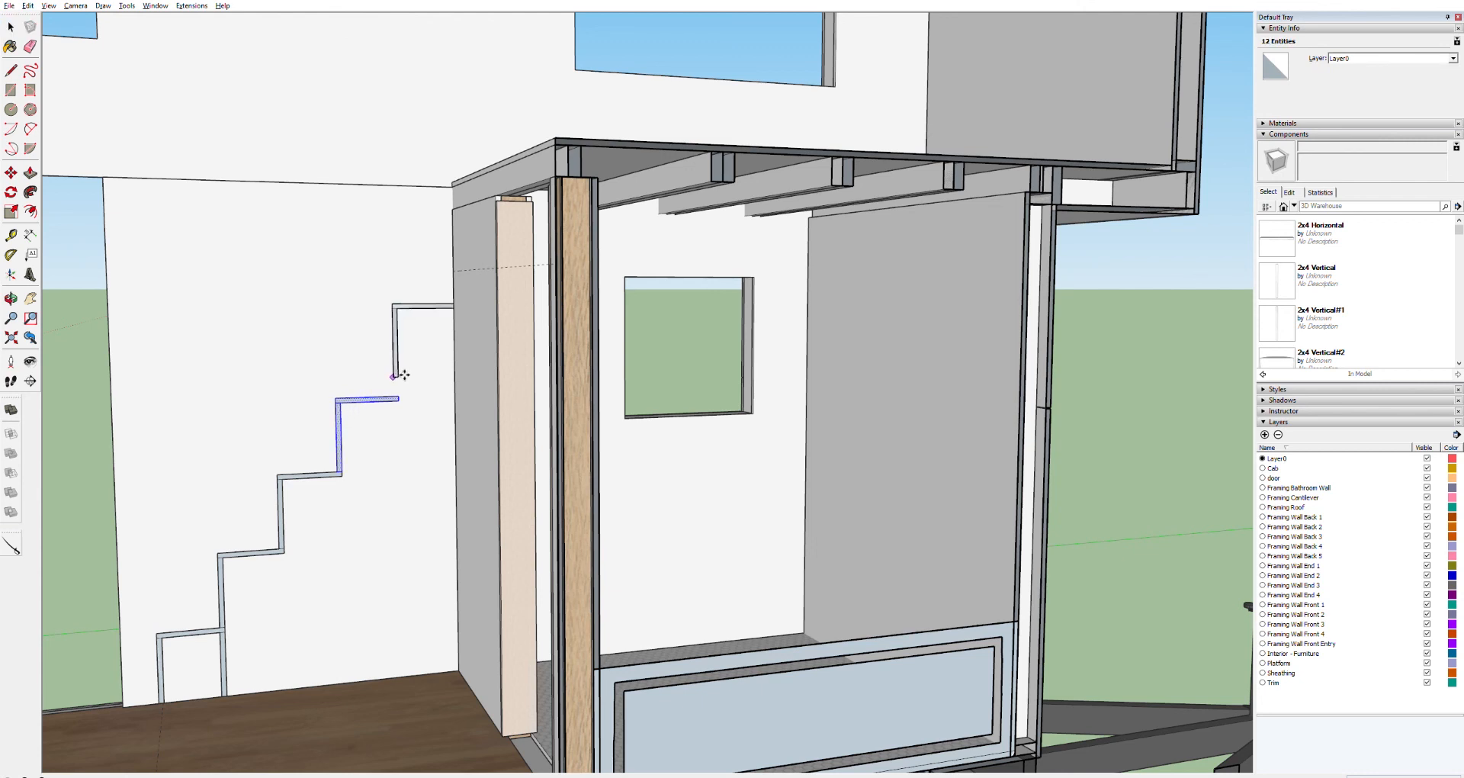
click(399, 393)
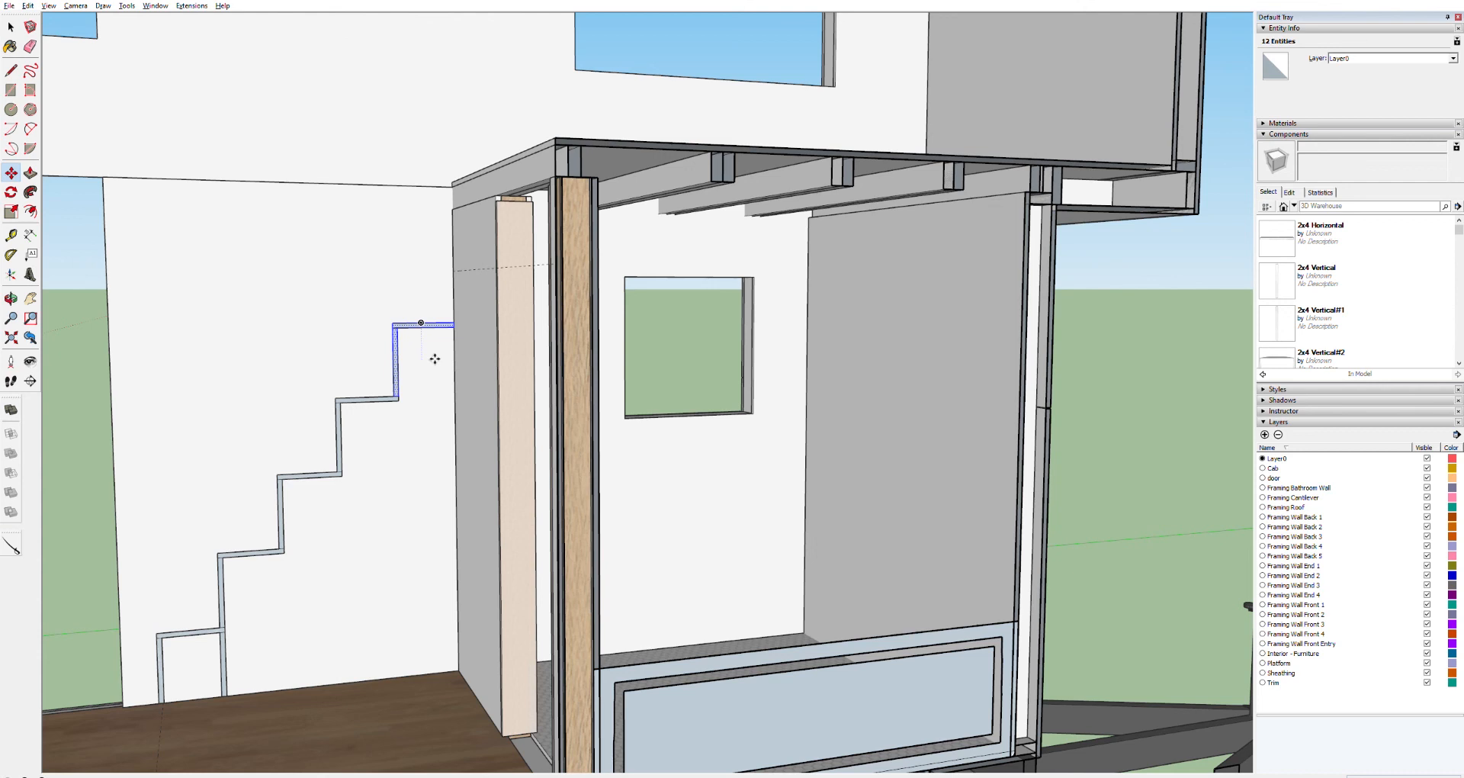
Step: Undo the stair work step by step until the whole riser-and-tread profile is removed from the interior wall
key(ctrl+z)
key(ctrl+z)
key(ctrl+z)
key(ctrl+z)
key(ctrl+z)
key(ctrl+z)
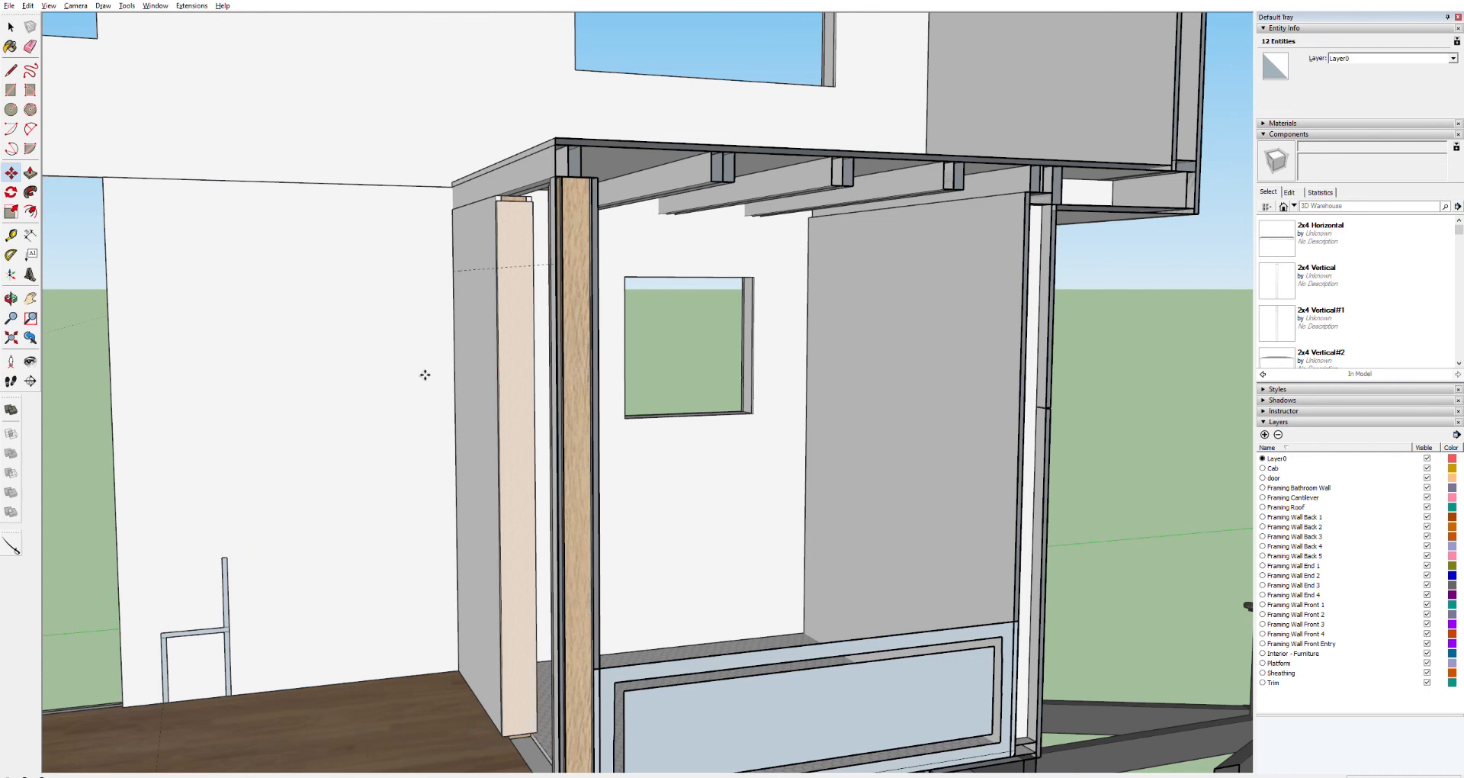
key(ctrl+z)
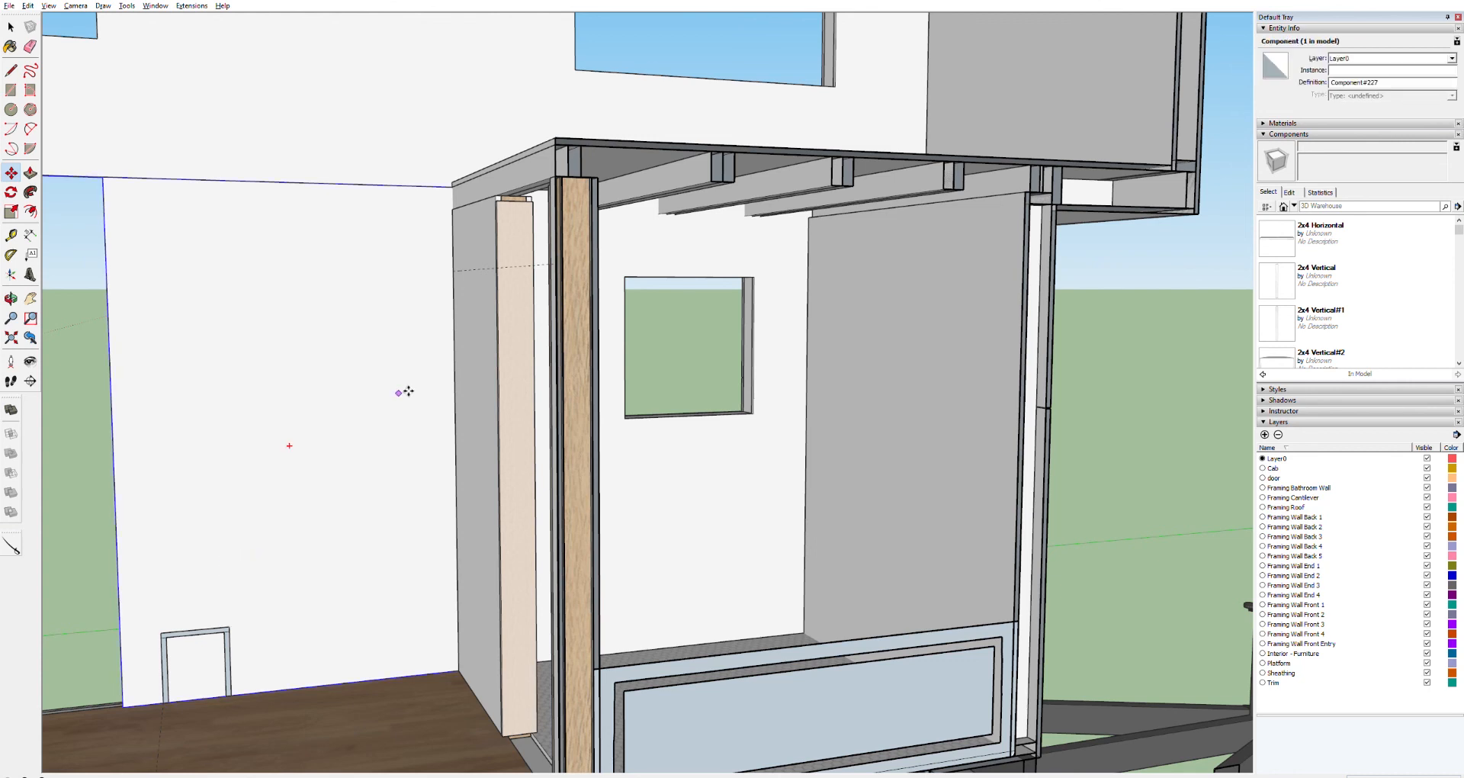
key(ctrl+z)
key(ctrl+z)
key(ctrl+z)
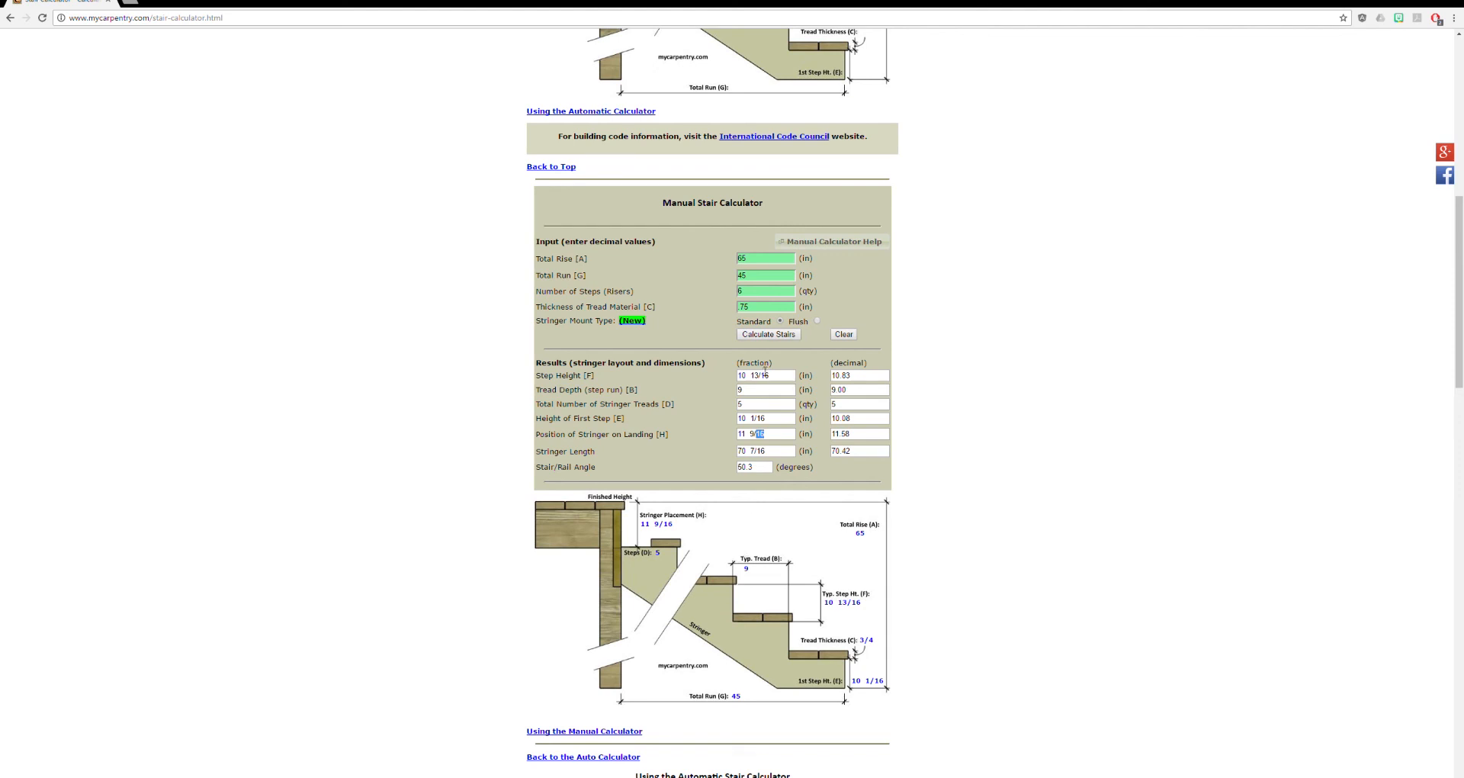
Step: In the web page's manual stair calculator, set the total rise to 75 in and recalculate the stairs
double_click(759, 264)
click(779, 263)
double_click(778, 263)
text(75)
click(773, 339)
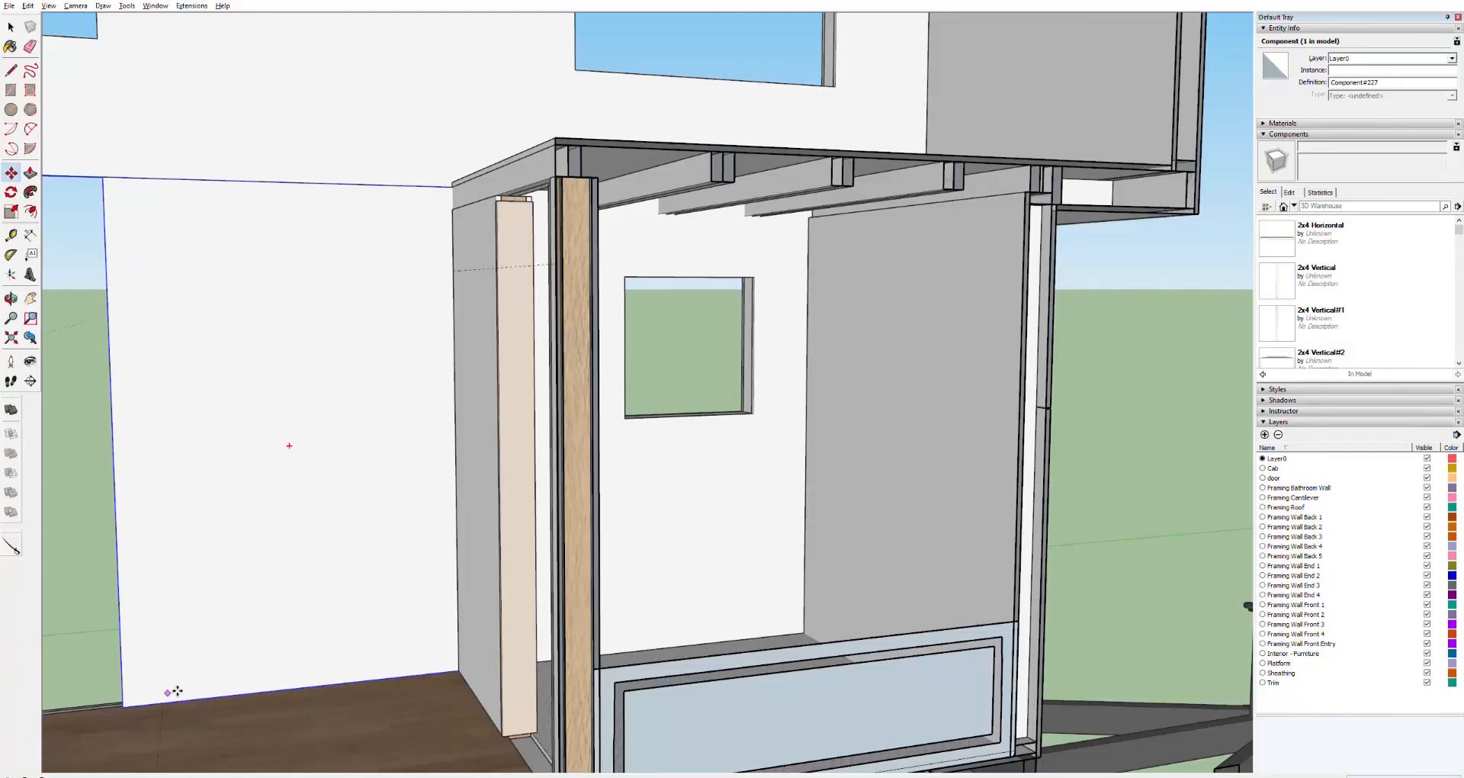
Step: In SketchUp, draw a narrow upright riser with a face area of 8.8125 in² where the guide meets the interior wall's base
scroll(168, 694, up, 10)
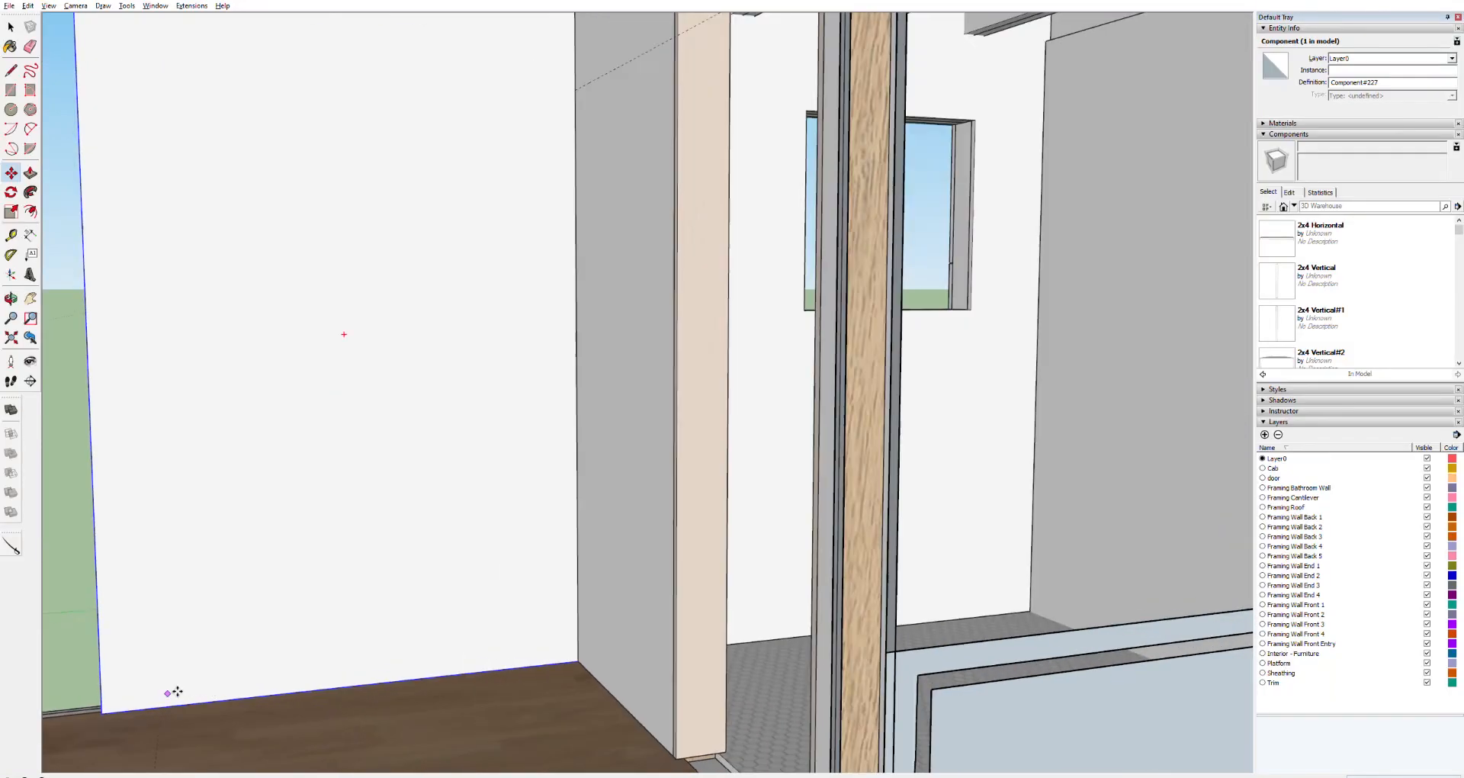
click(164, 712)
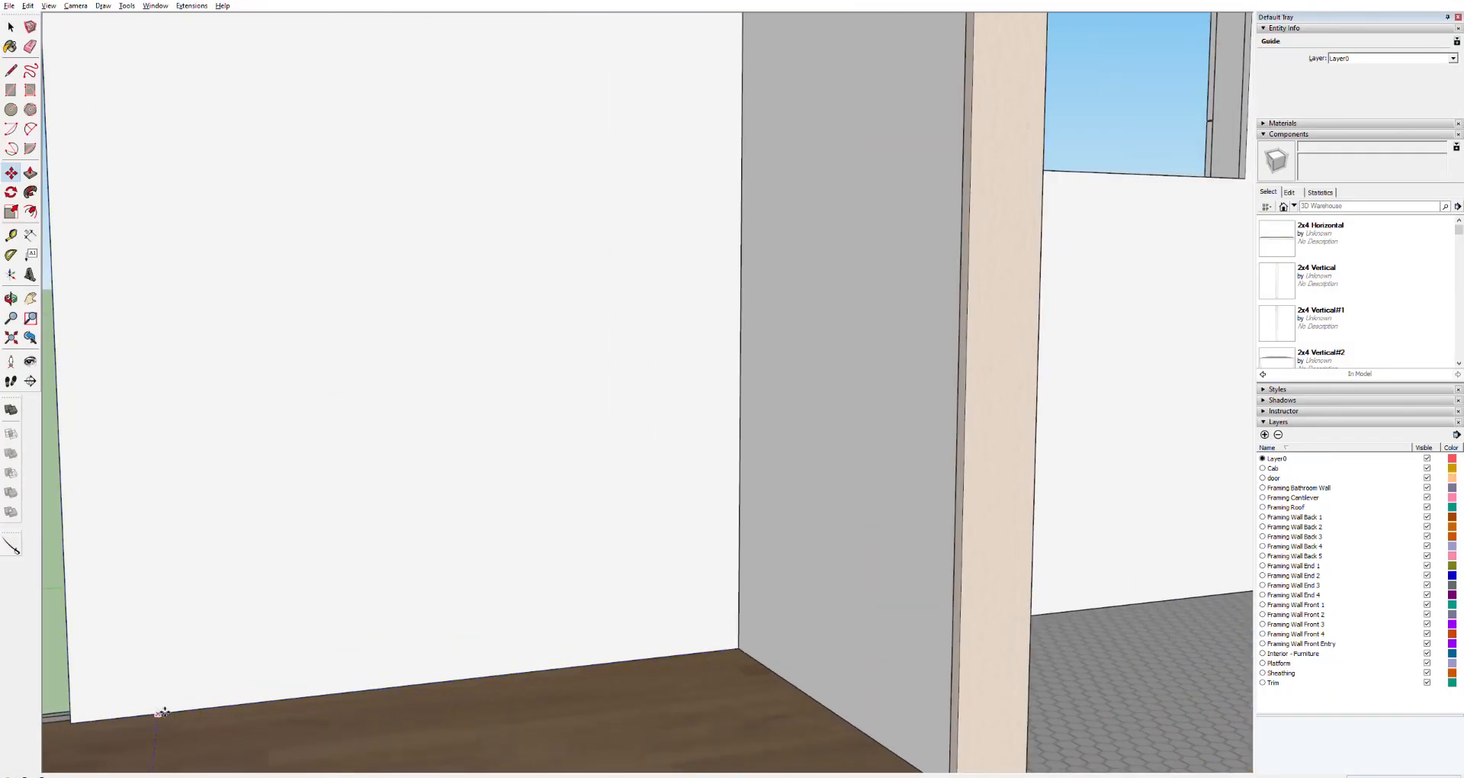
key(r)
click(158, 713)
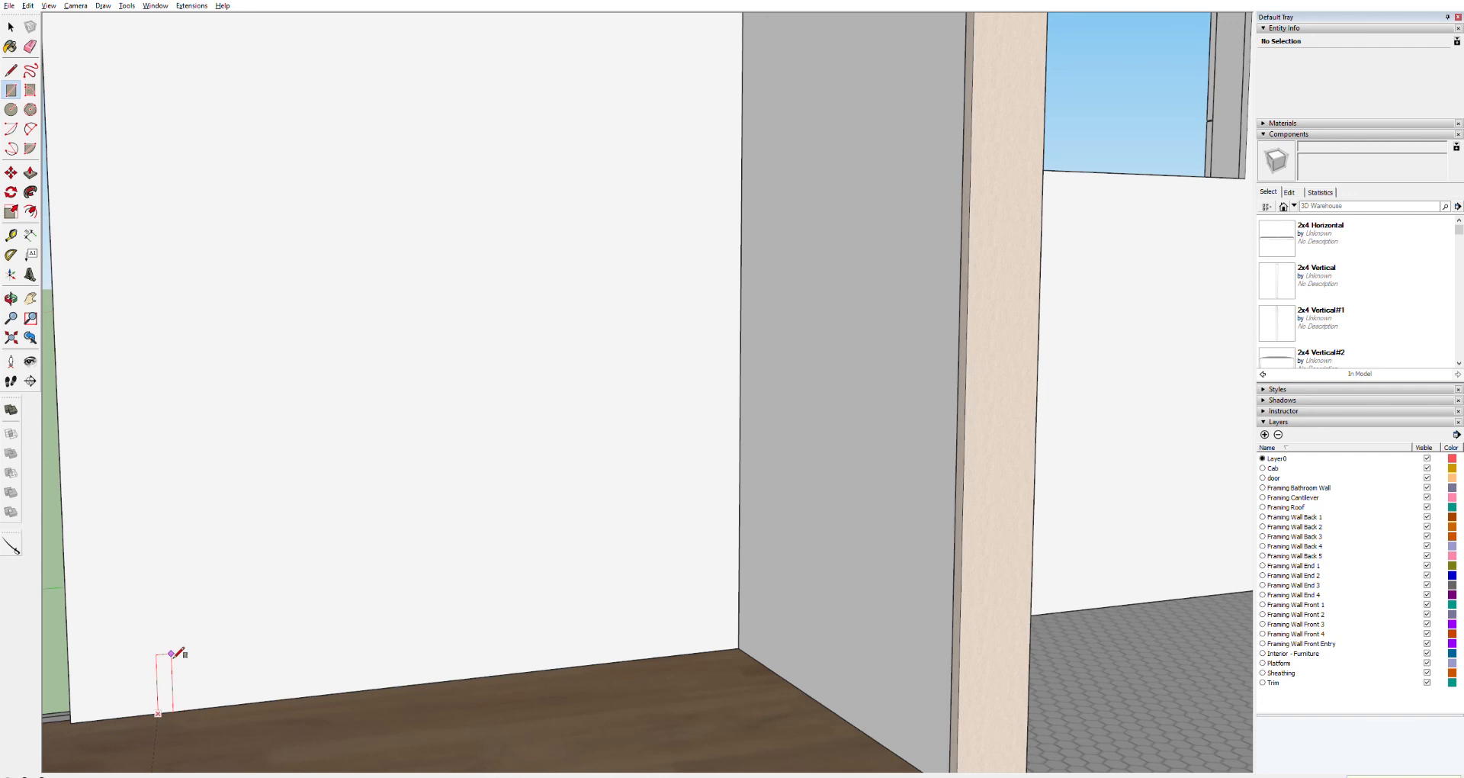
key(Return)
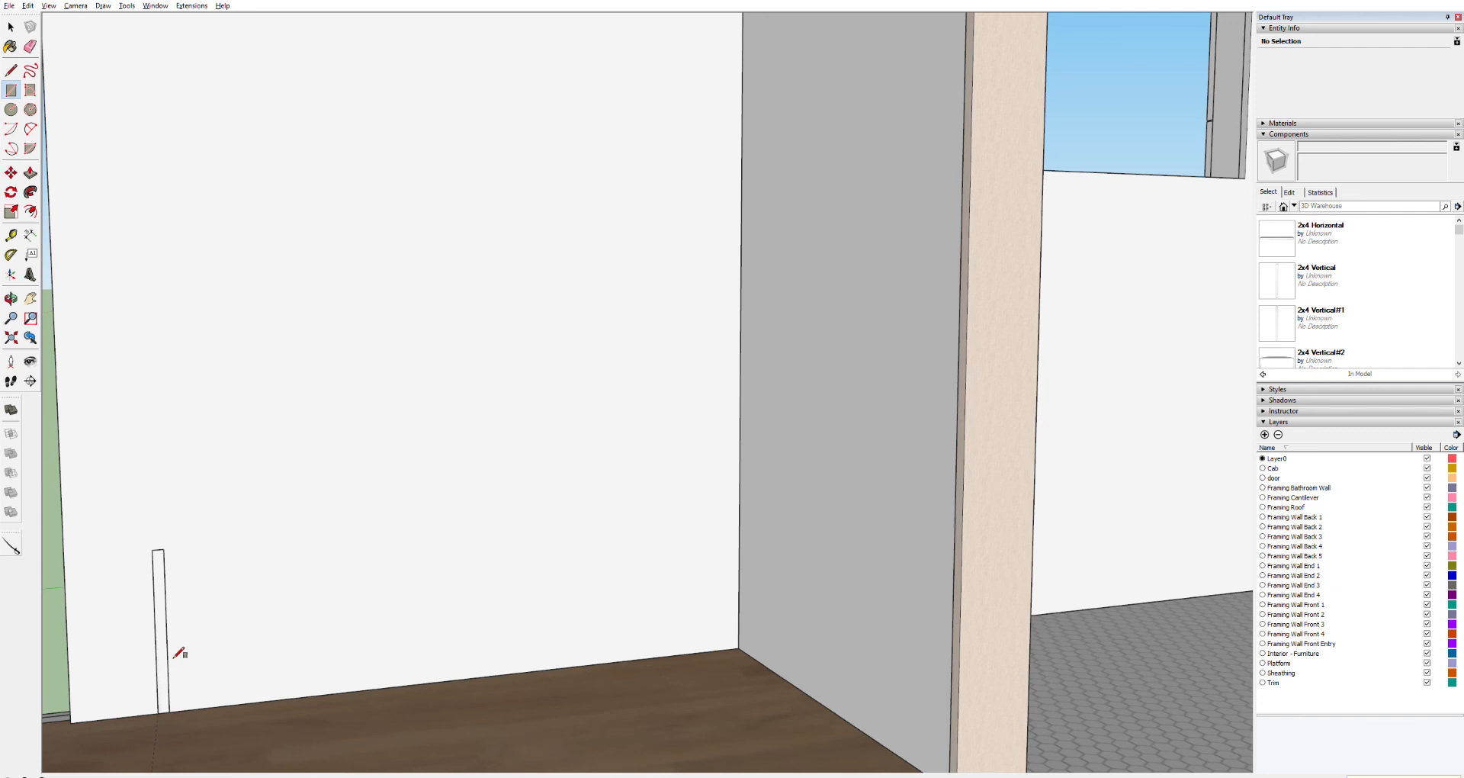
key(space)
click(168, 630)
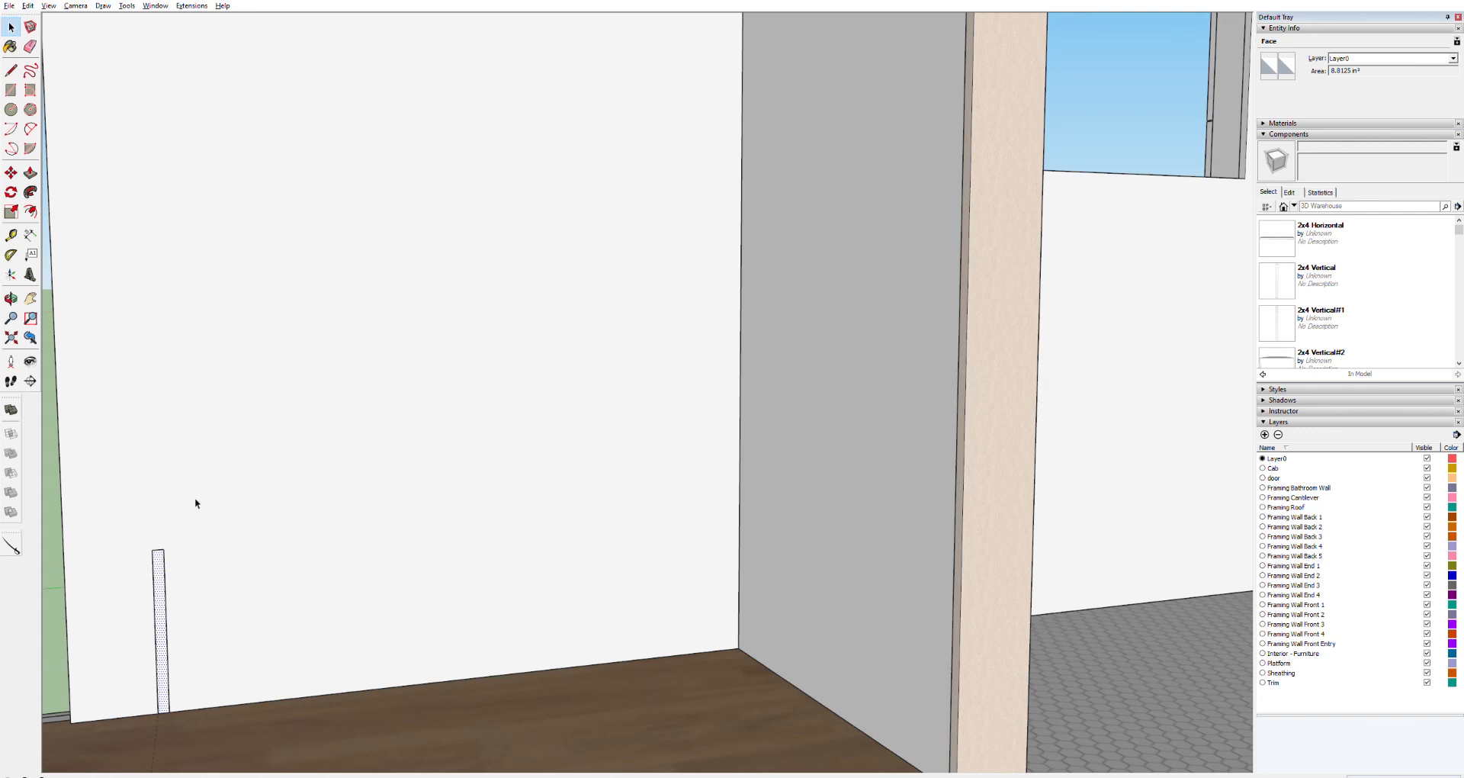
Step: Draw a thin horizontal tread rectangle starting at the riser's upper outer corner and extending toward the grey partition wall
key(r)
click(155, 552)
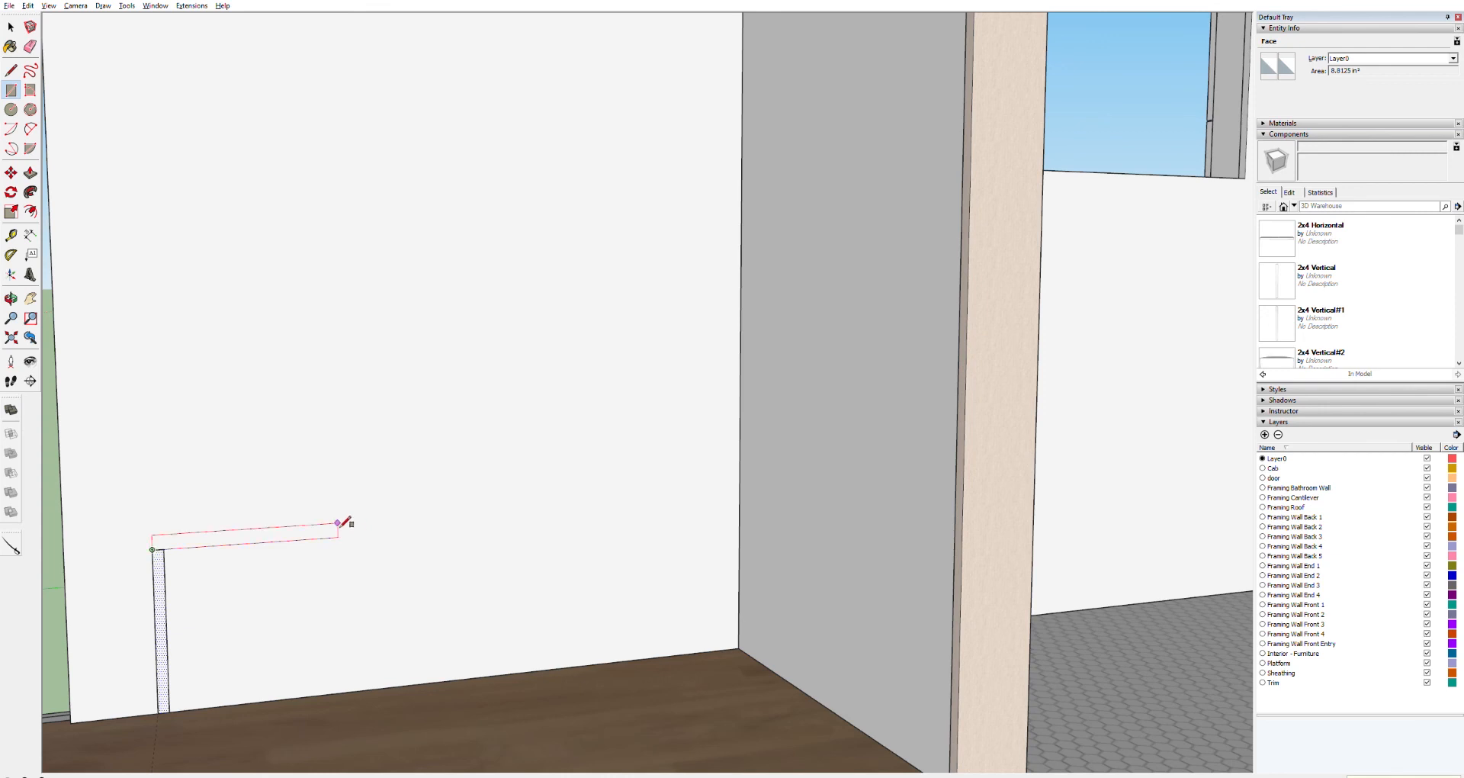
key(Return)
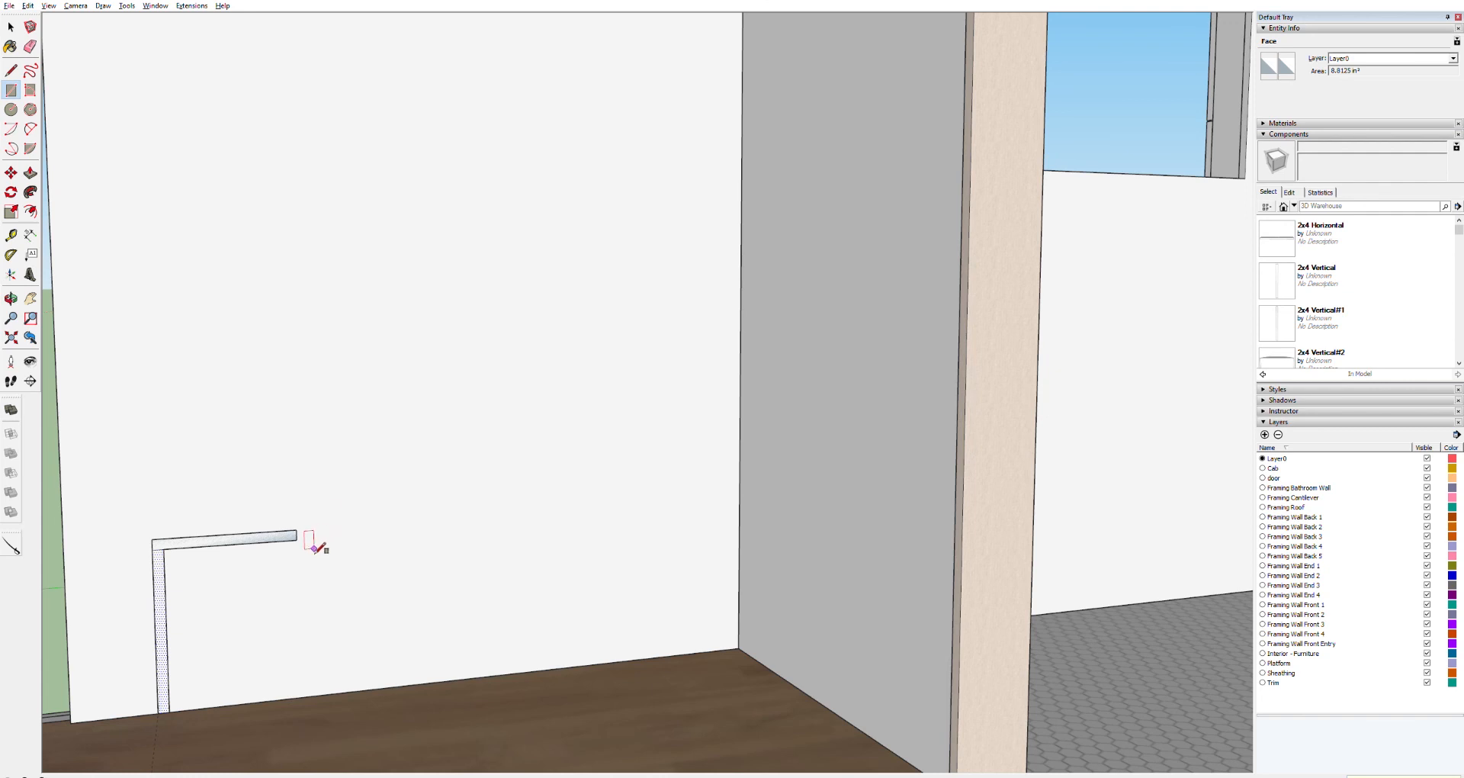
Step: Copy the first riser and place the copy beneath the tread's far end, flush with that end
key(space)
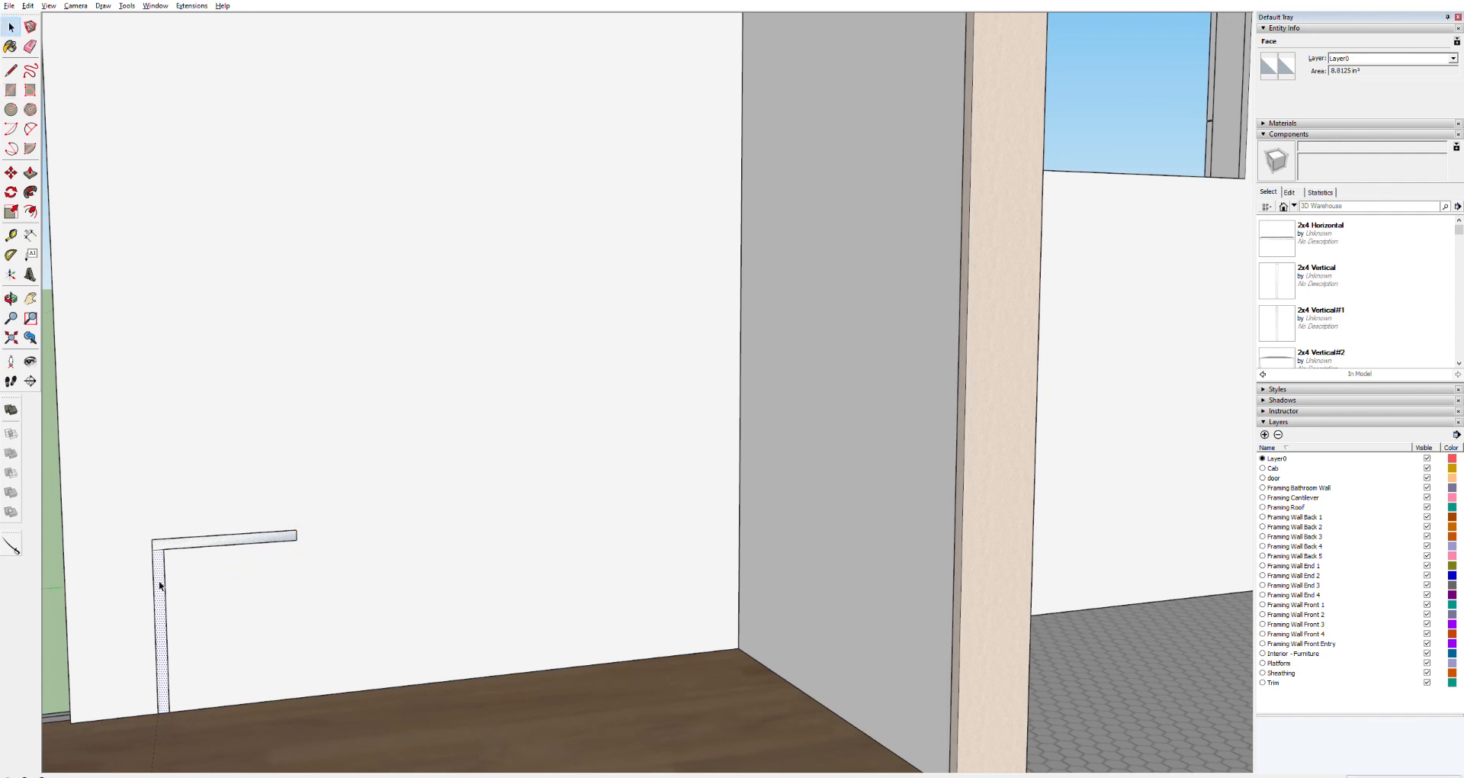
key(ctrl+c)
key(ctrl+v)
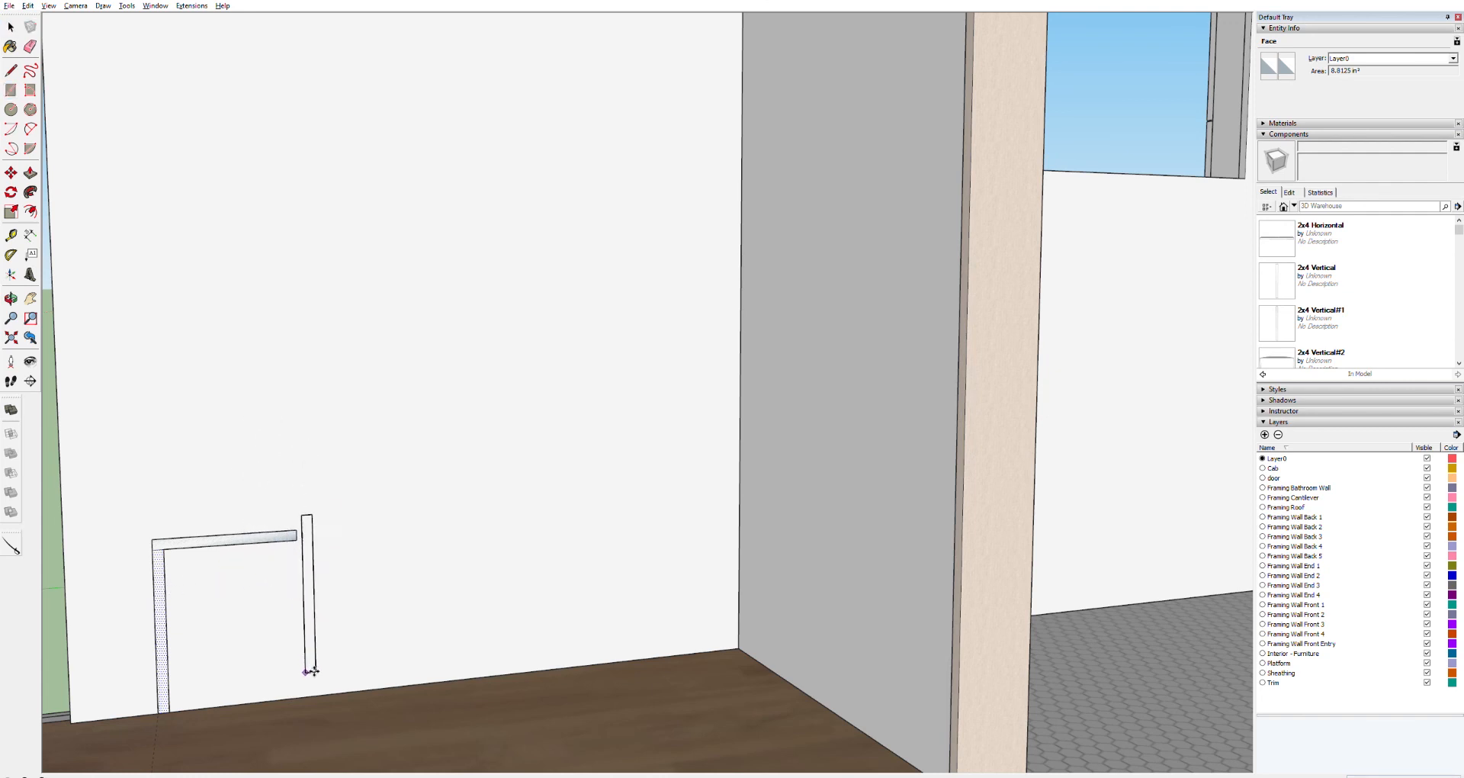
click(356, 685)
click(353, 527)
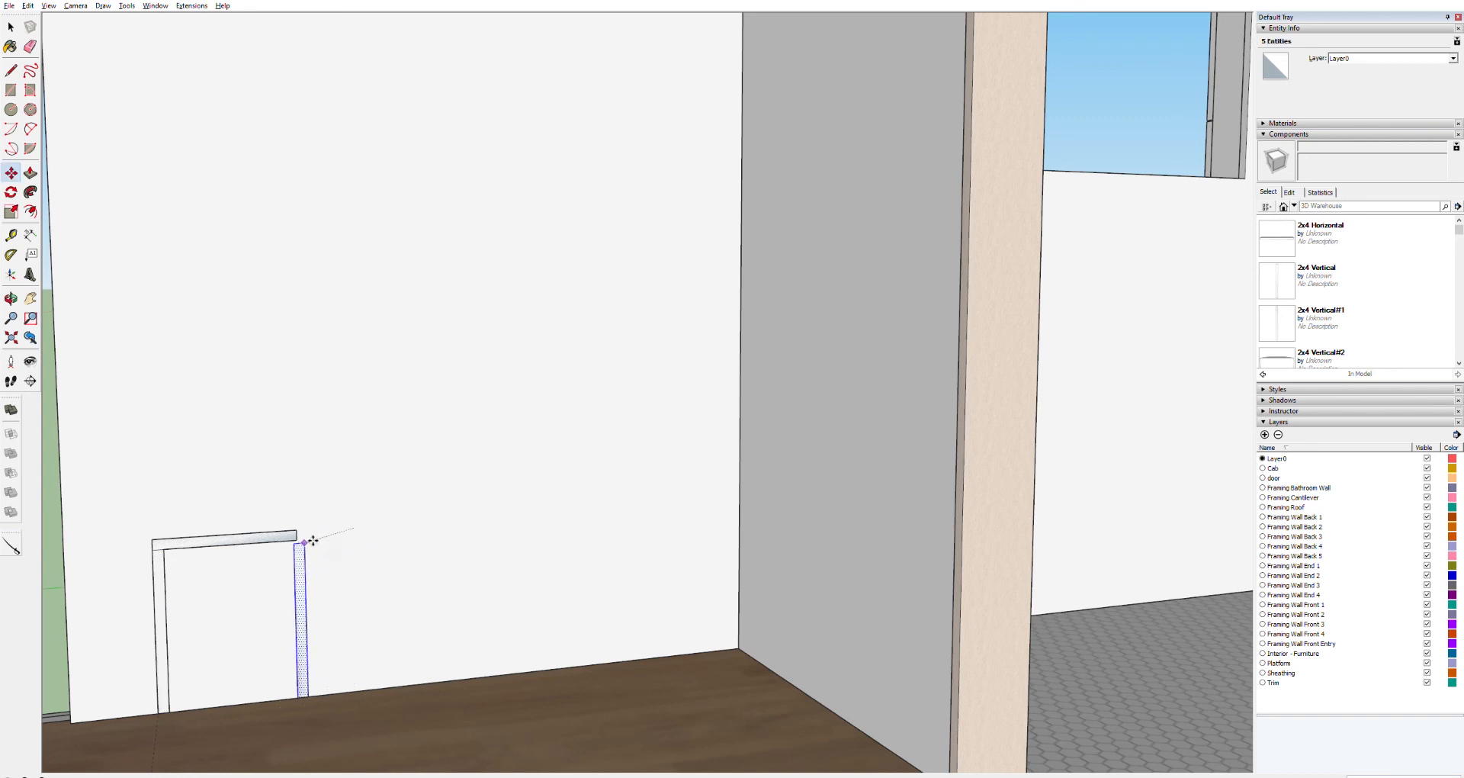
click(298, 539)
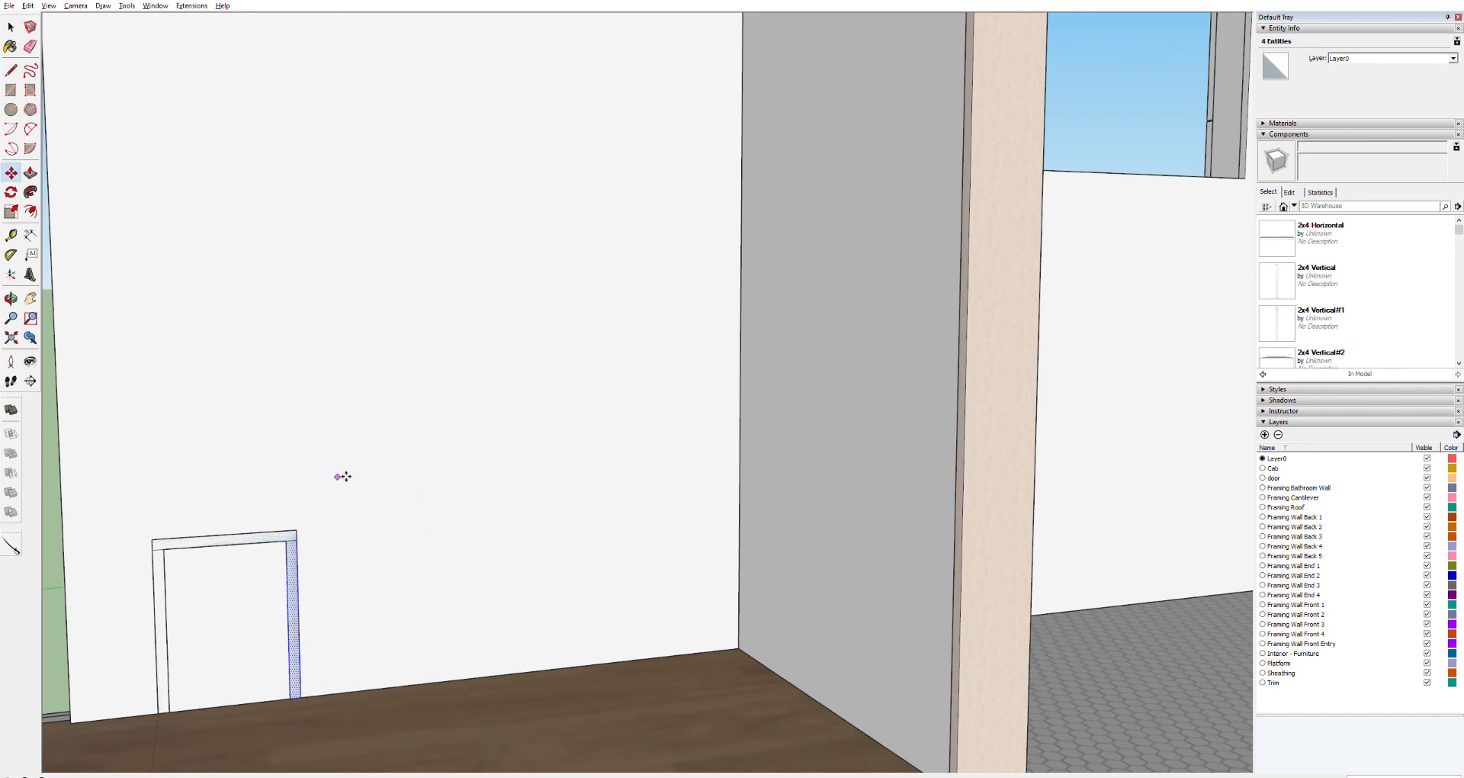
click(304, 525)
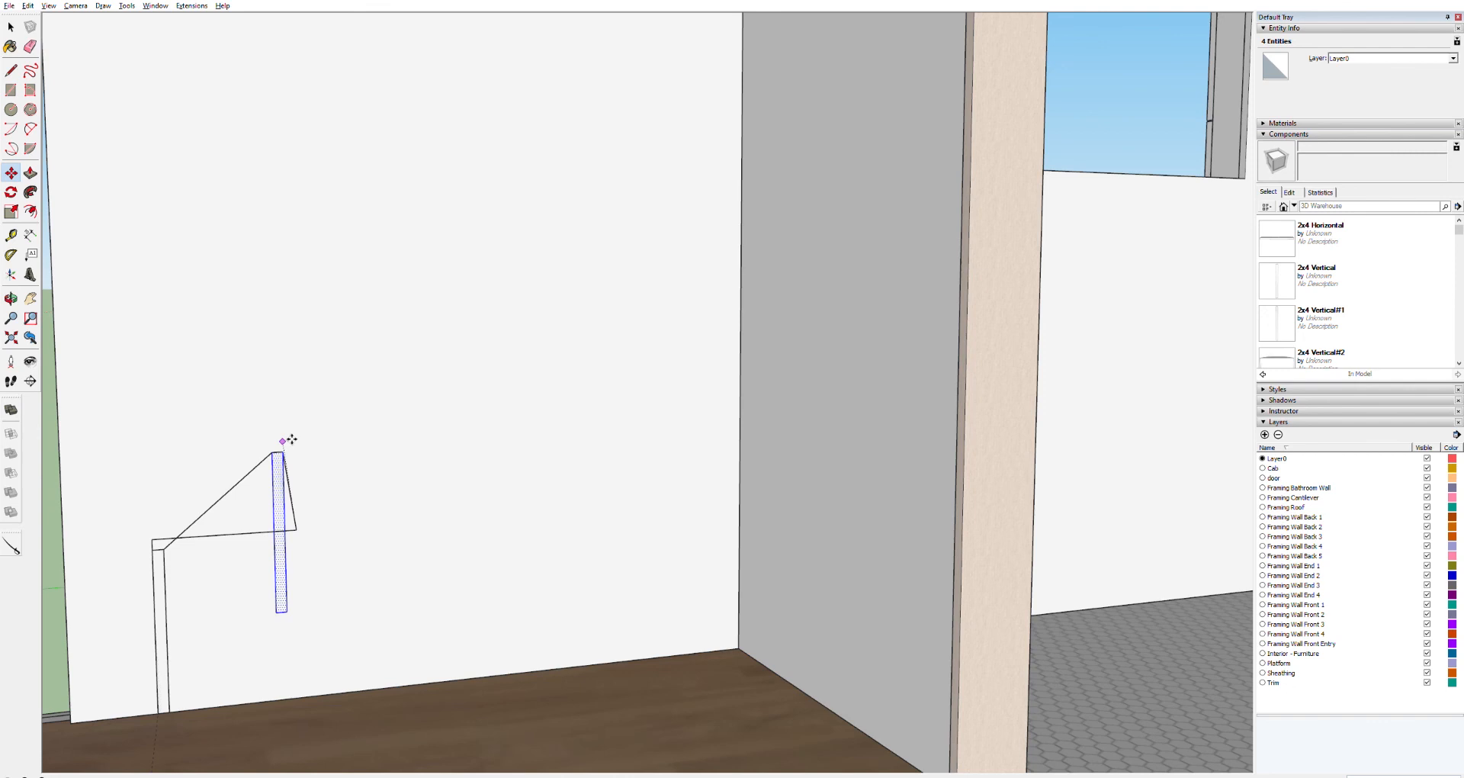
key(Escape)
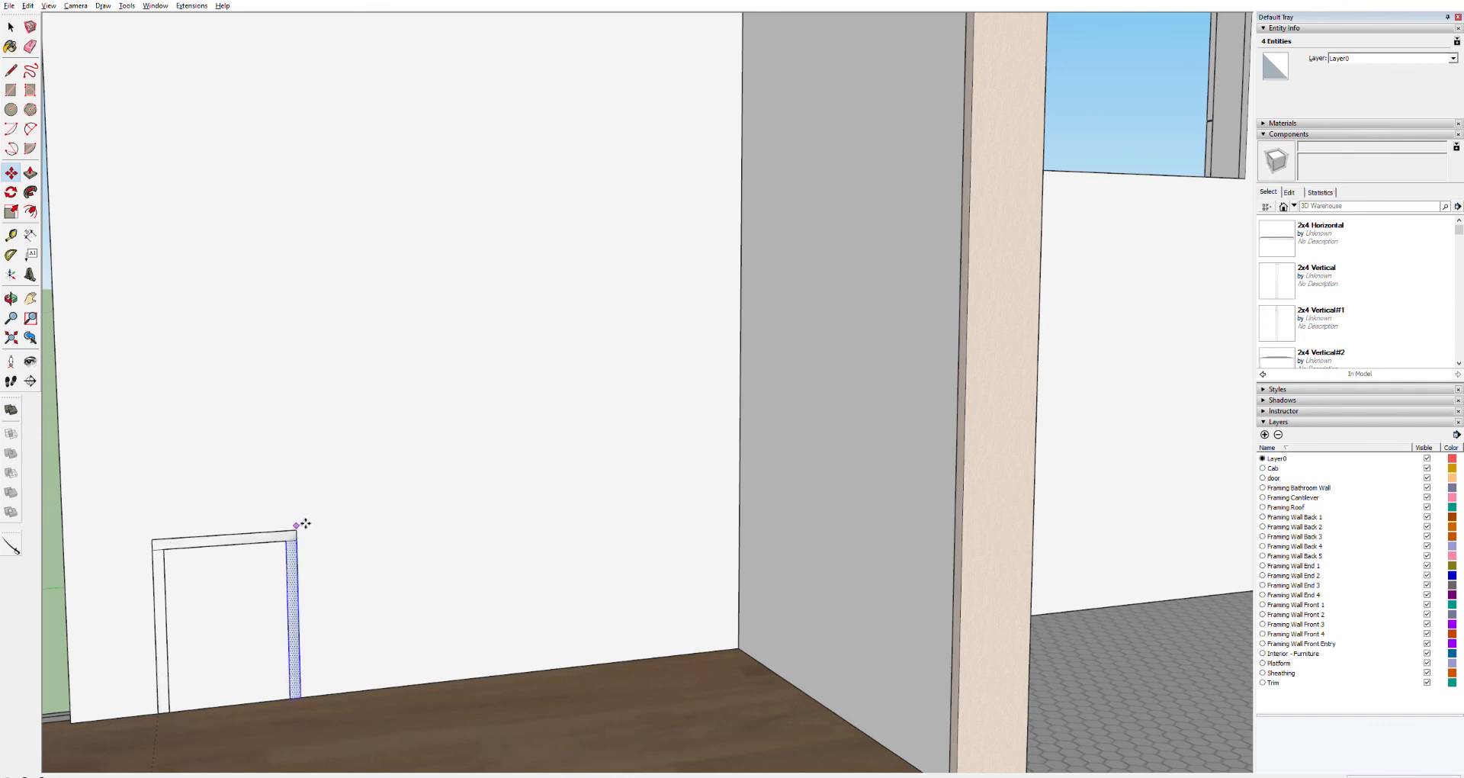
Step: Draw a second narrow upright riser rectangle on top of the first tread's far end, flush with its outer corner
key(space)
click(297, 513)
key(r)
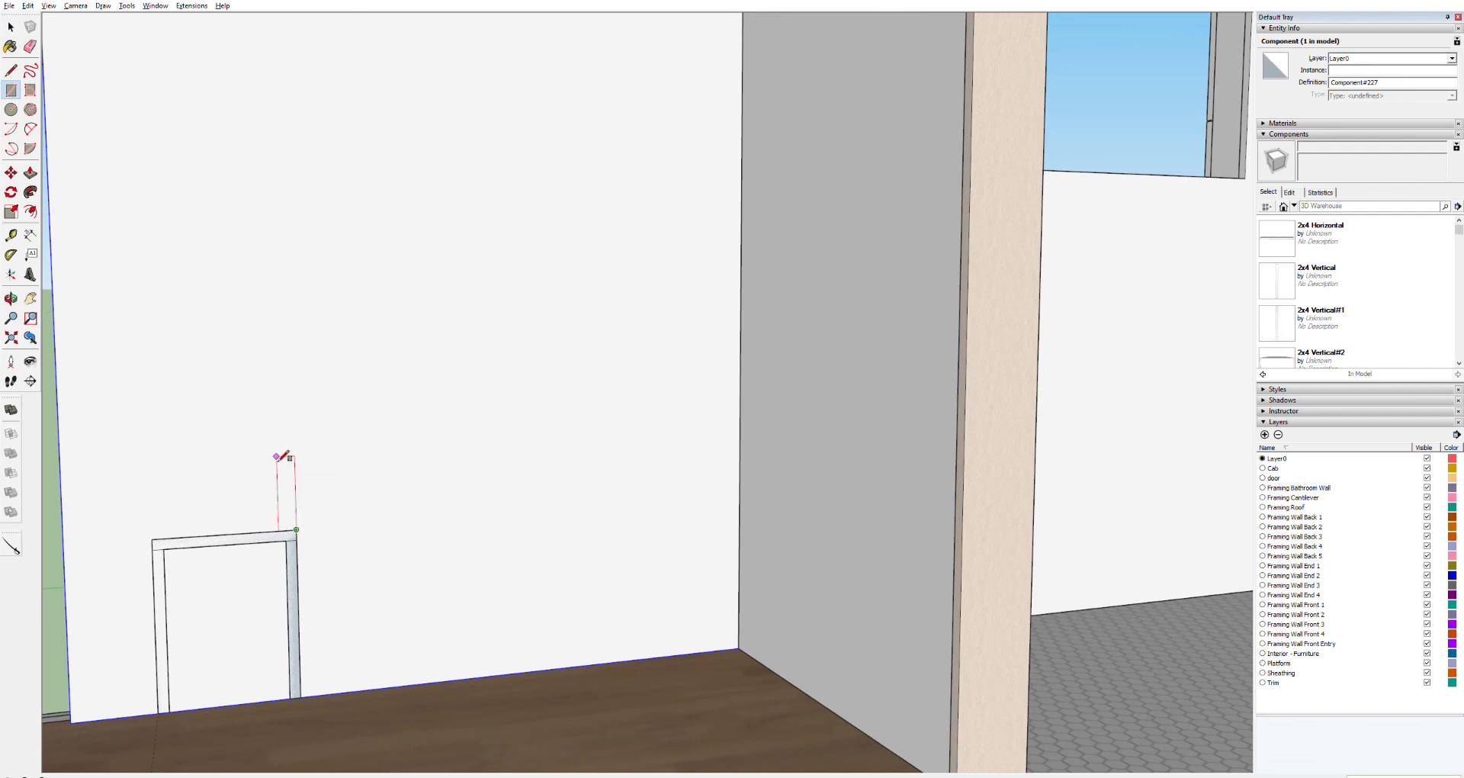
key(Return)
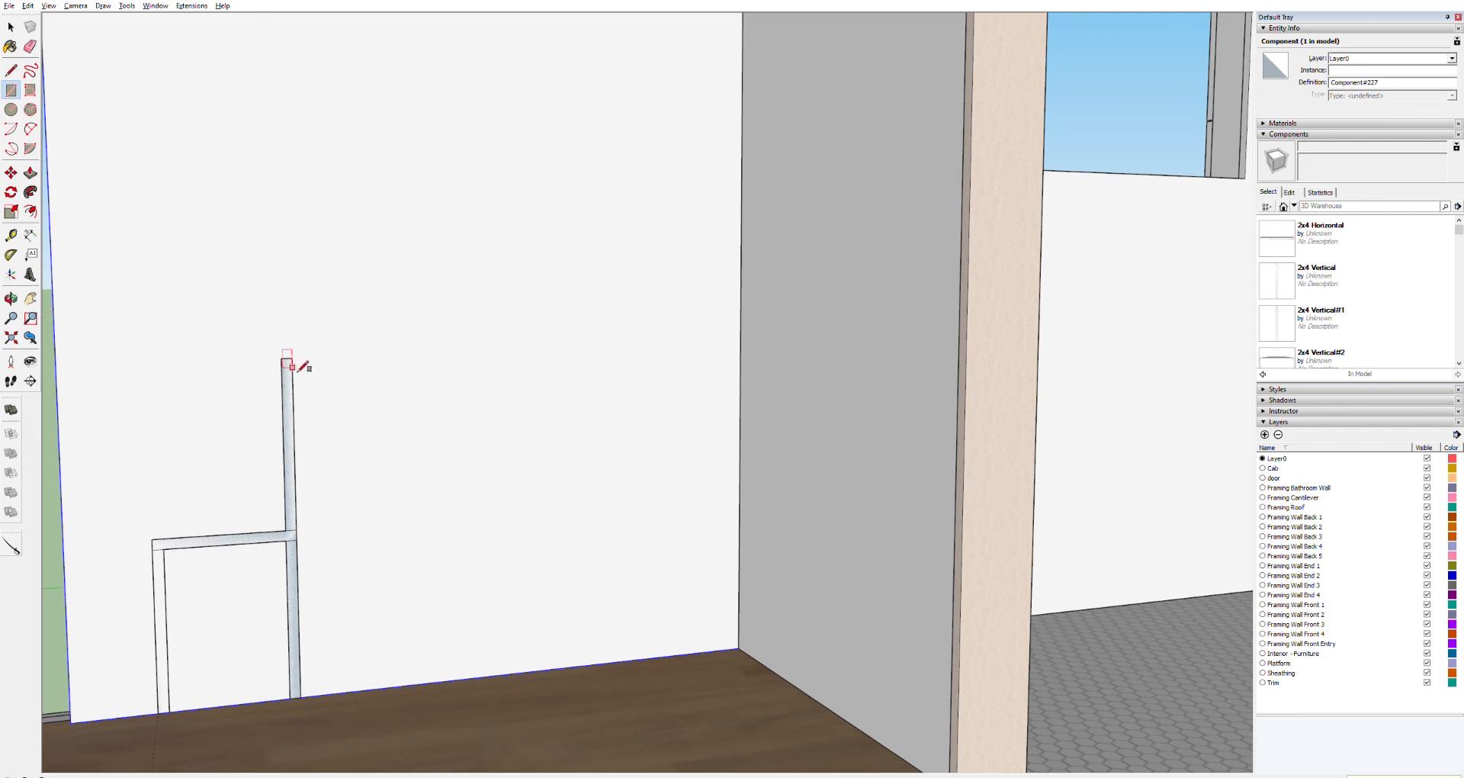
key(space)
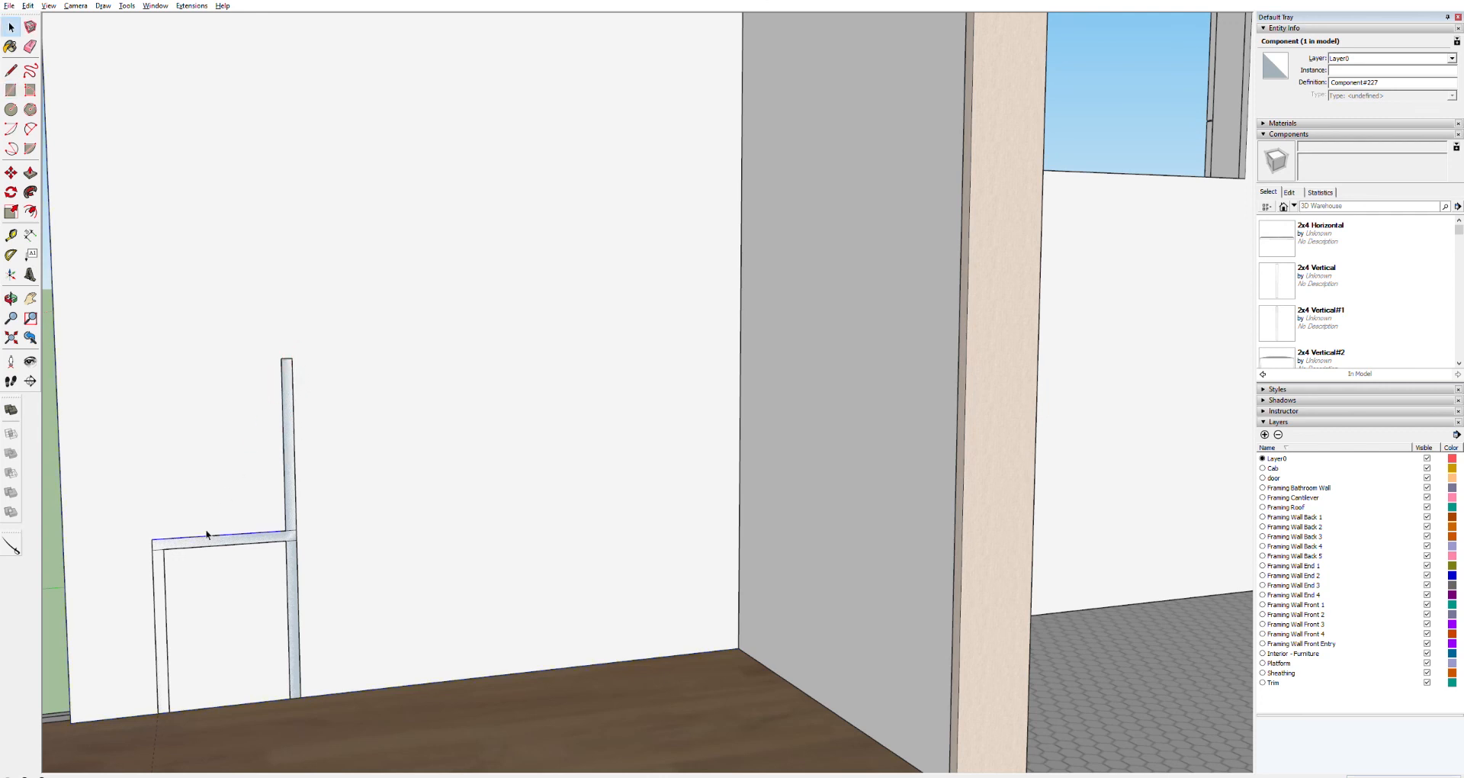
Step: Copy the first tread and place the copy across the top of the second riser, extending toward the grey partition wall
click(207, 536)
click(236, 542)
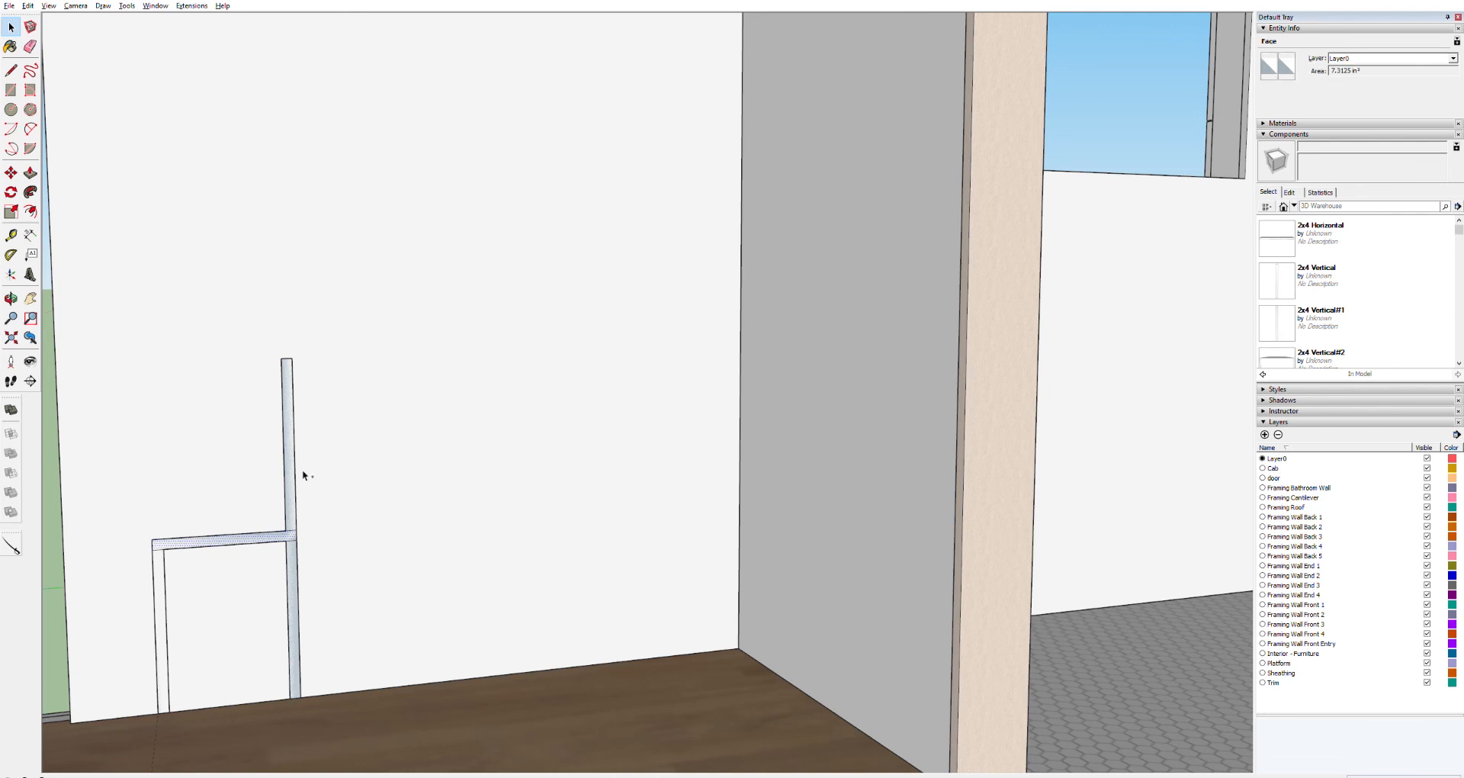
key(ctrl+c)
key(ctrl+v)
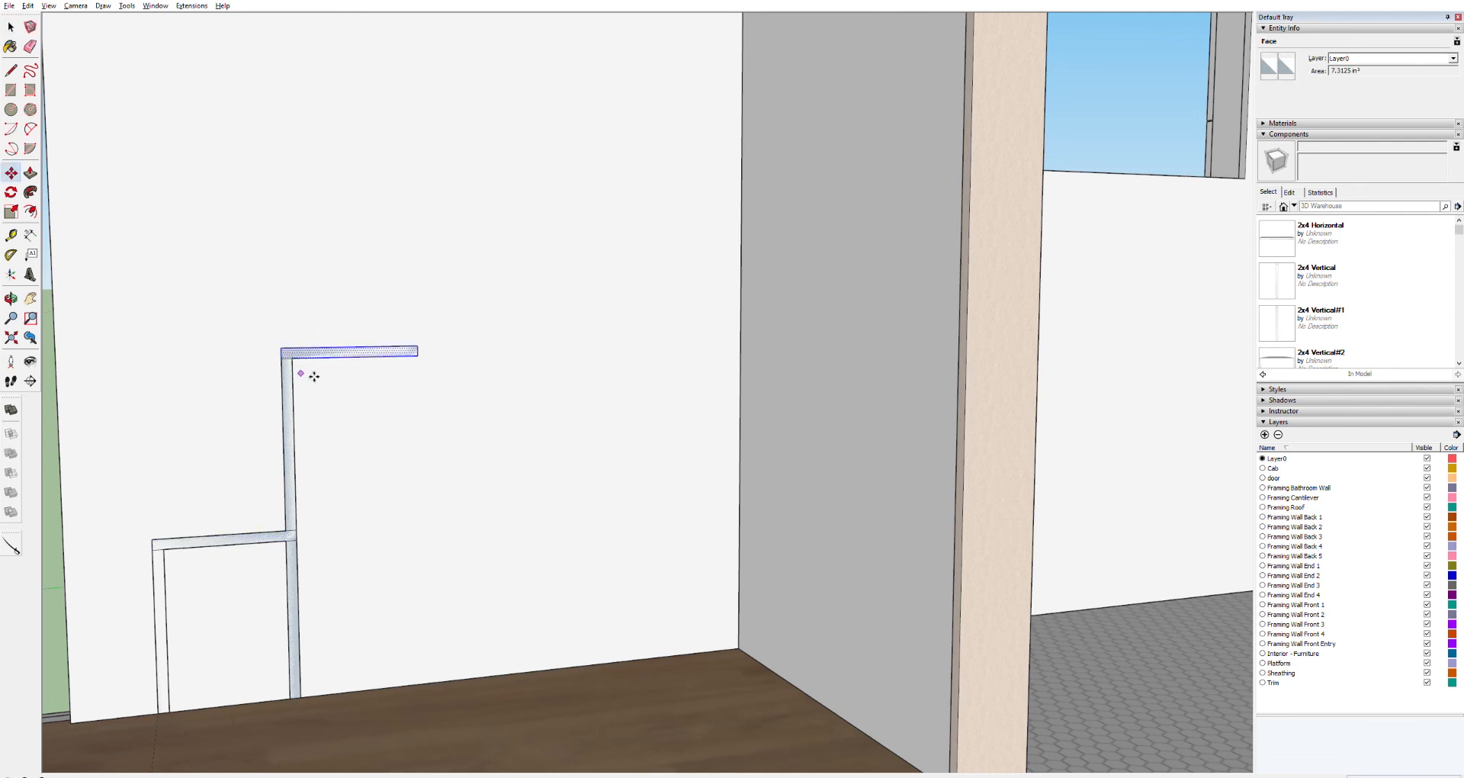
click(309, 369)
key(space)
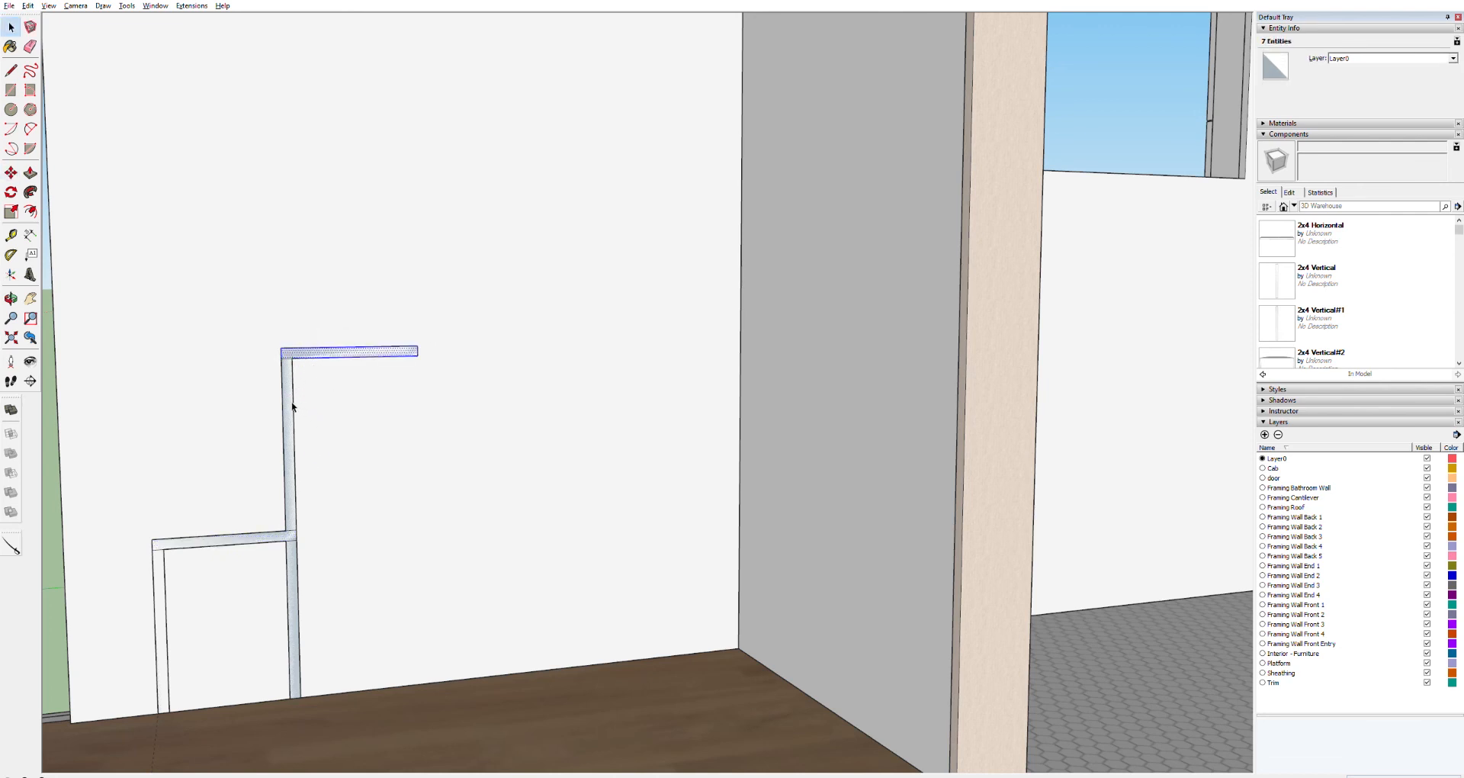
Step: Copy the upper riser and tread together and stack two copies, each starting at the far end of the tread below
click(326, 359)
shift+click(330, 353)
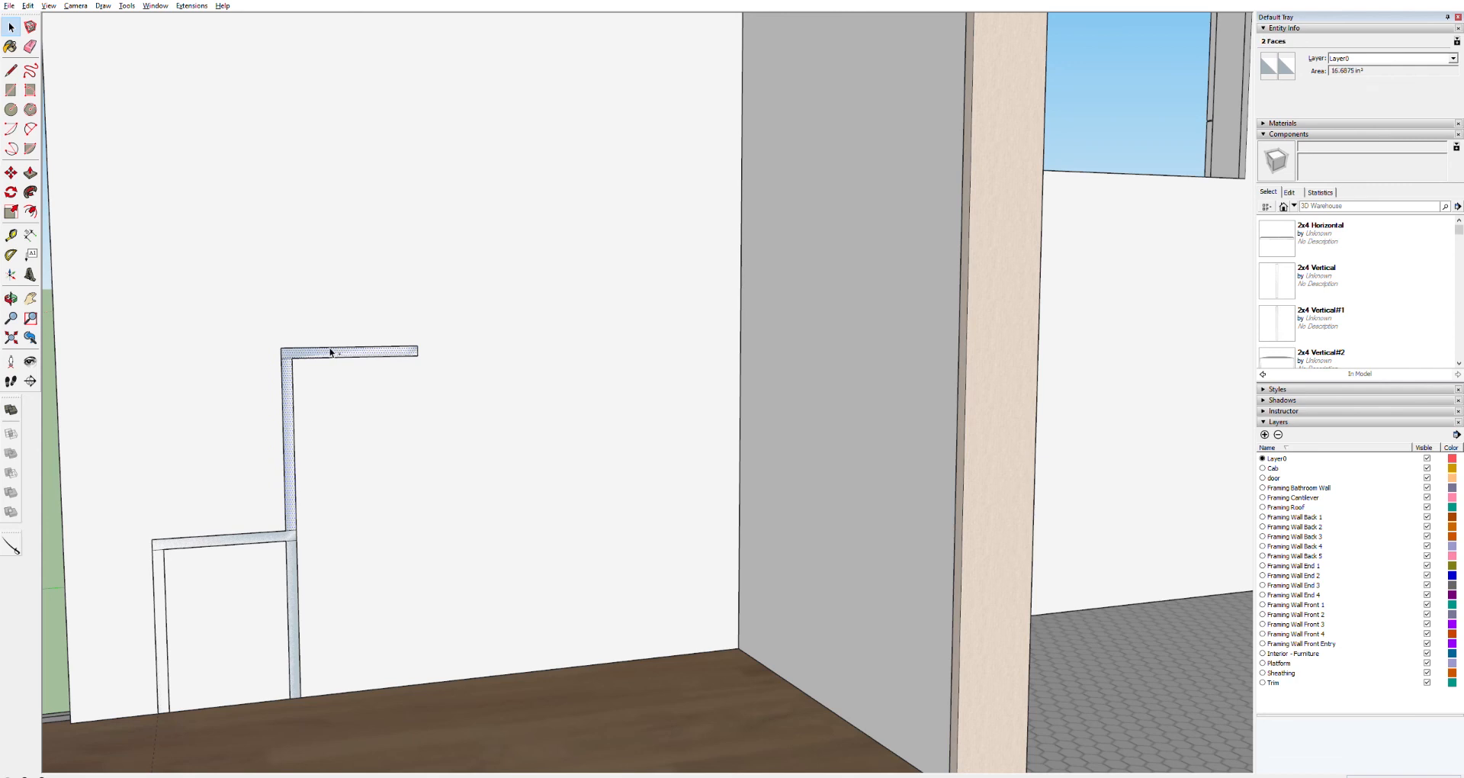
key(ctrl+c)
key(ctrl+v)
click(414, 343)
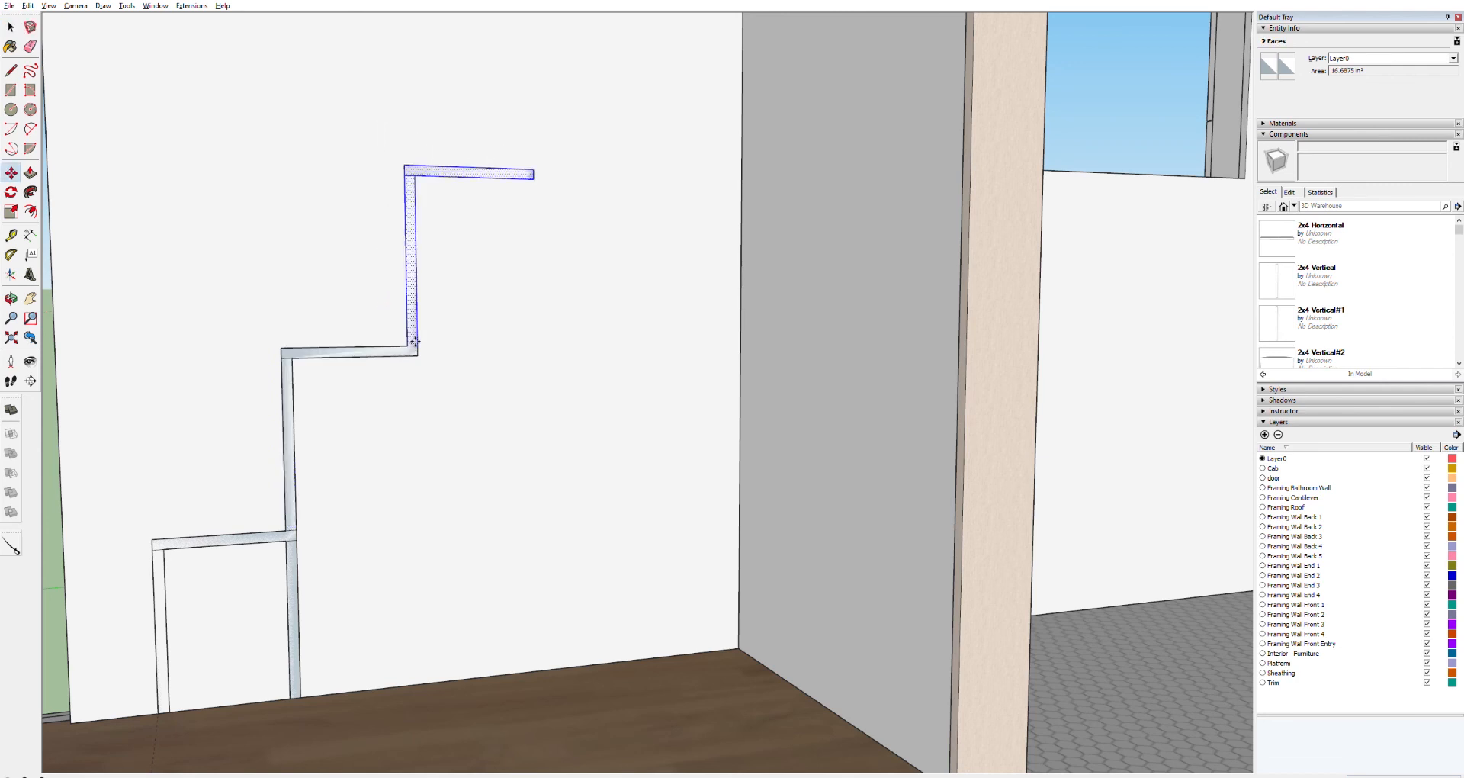
key(ctrl+v)
click(531, 169)
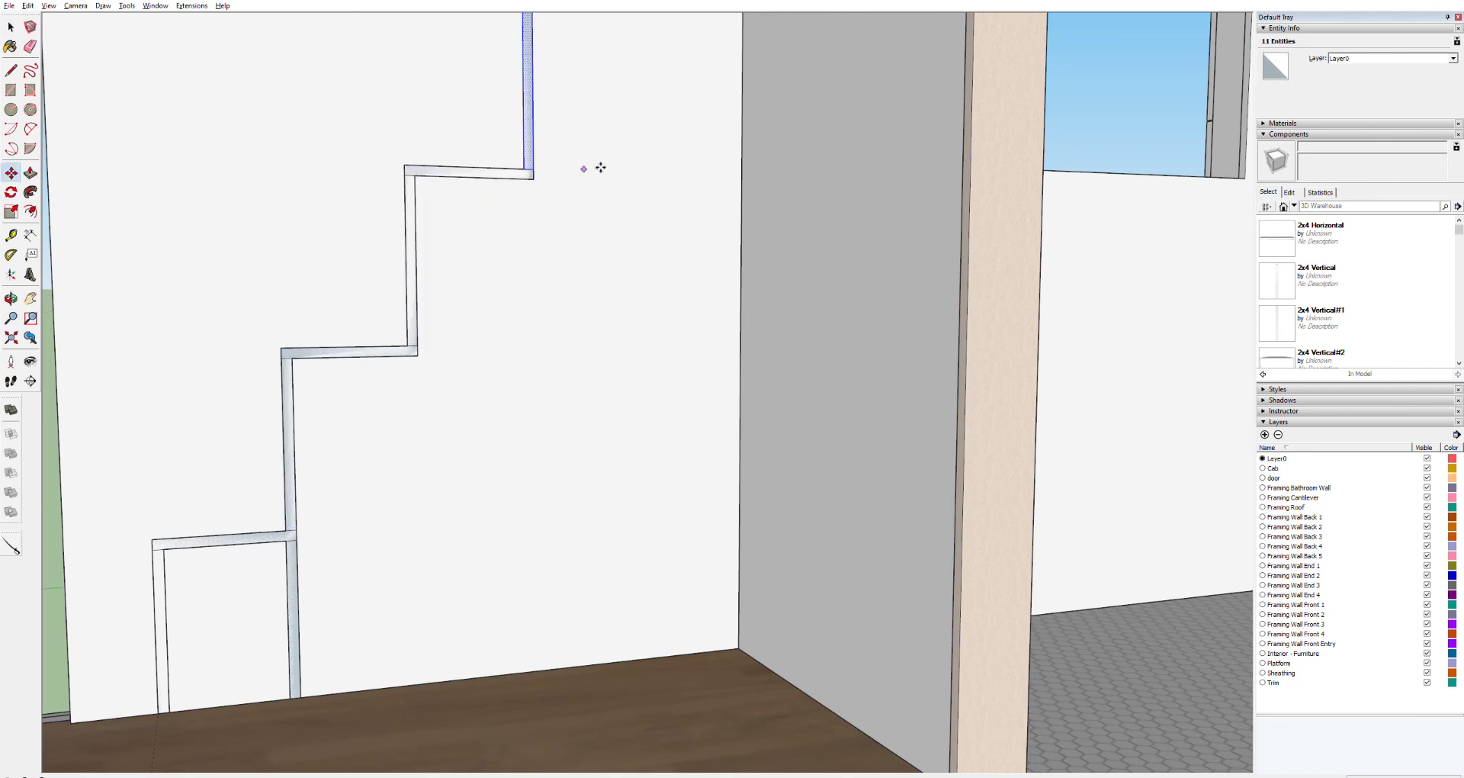
Step: Add one more riser-and-tread copy at the far end of the fourth tread, making a fifth step at the grey partition
scroll(601, 167, down, 3)
shift+middle_drag(651, 144, 500, 320)
scroll(510, 265, up, 1)
key(ctrl+v)
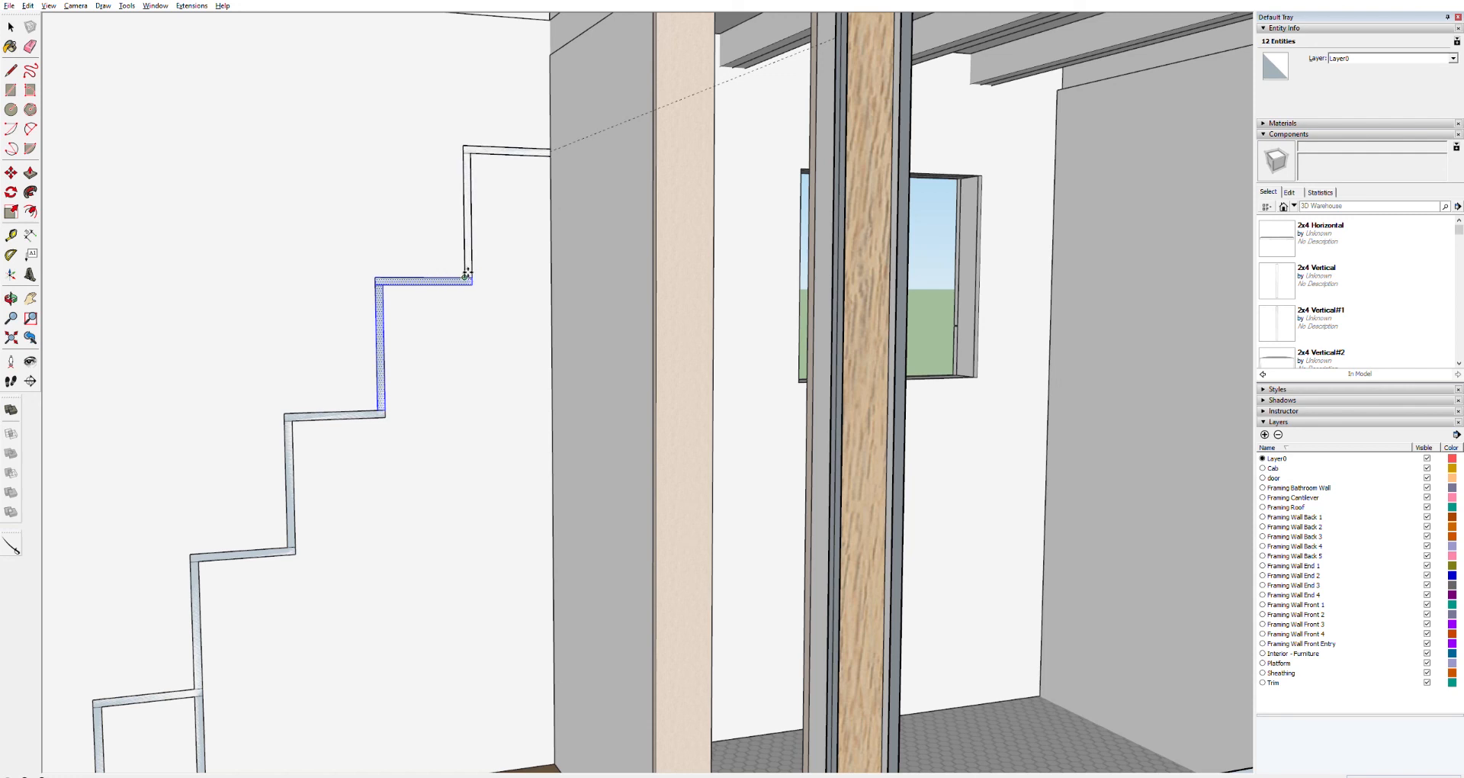
click(466, 277)
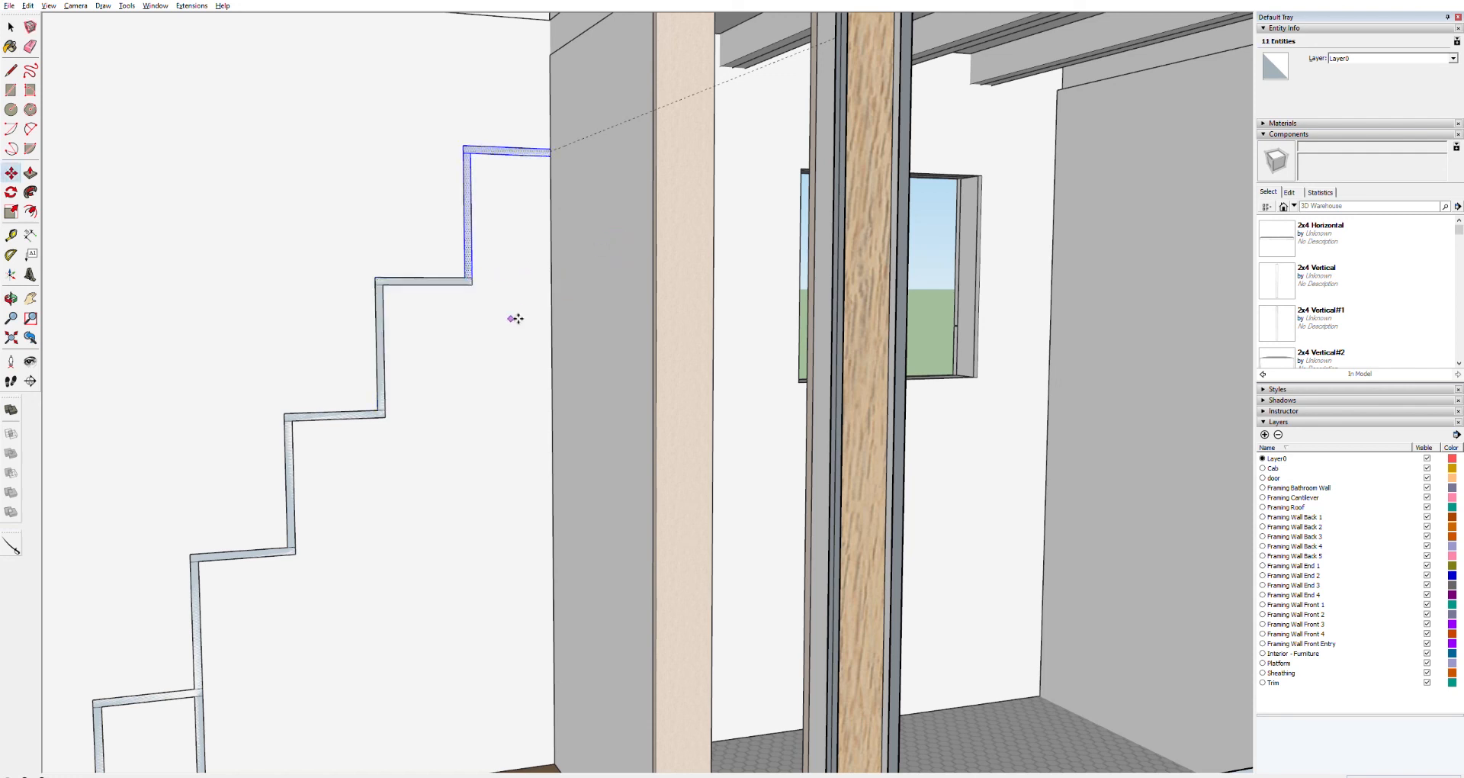
key(space)
Step: Measure the height from the top tread's end at the partition up to the loft floor's top corner
scroll(351, 525, down, 5)
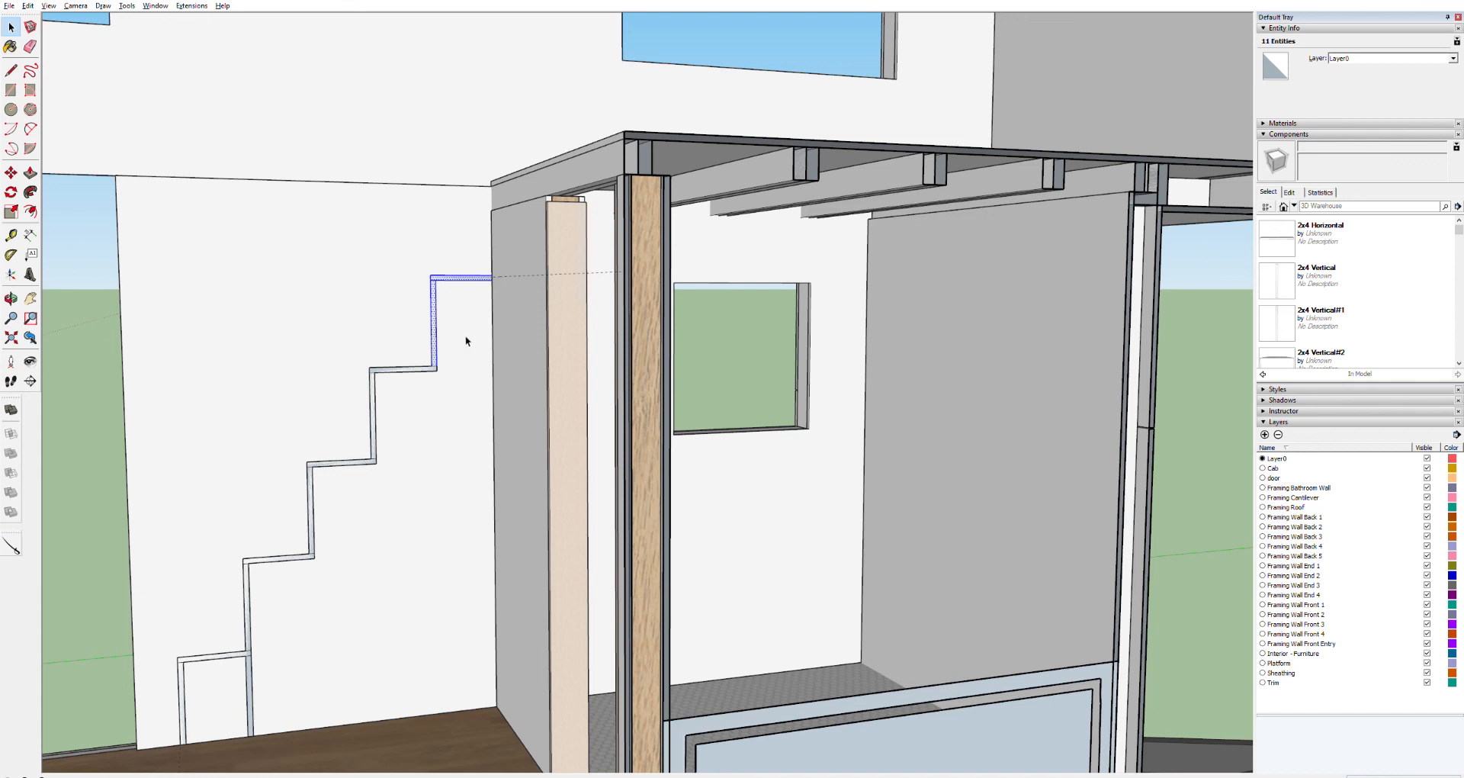
click(451, 405)
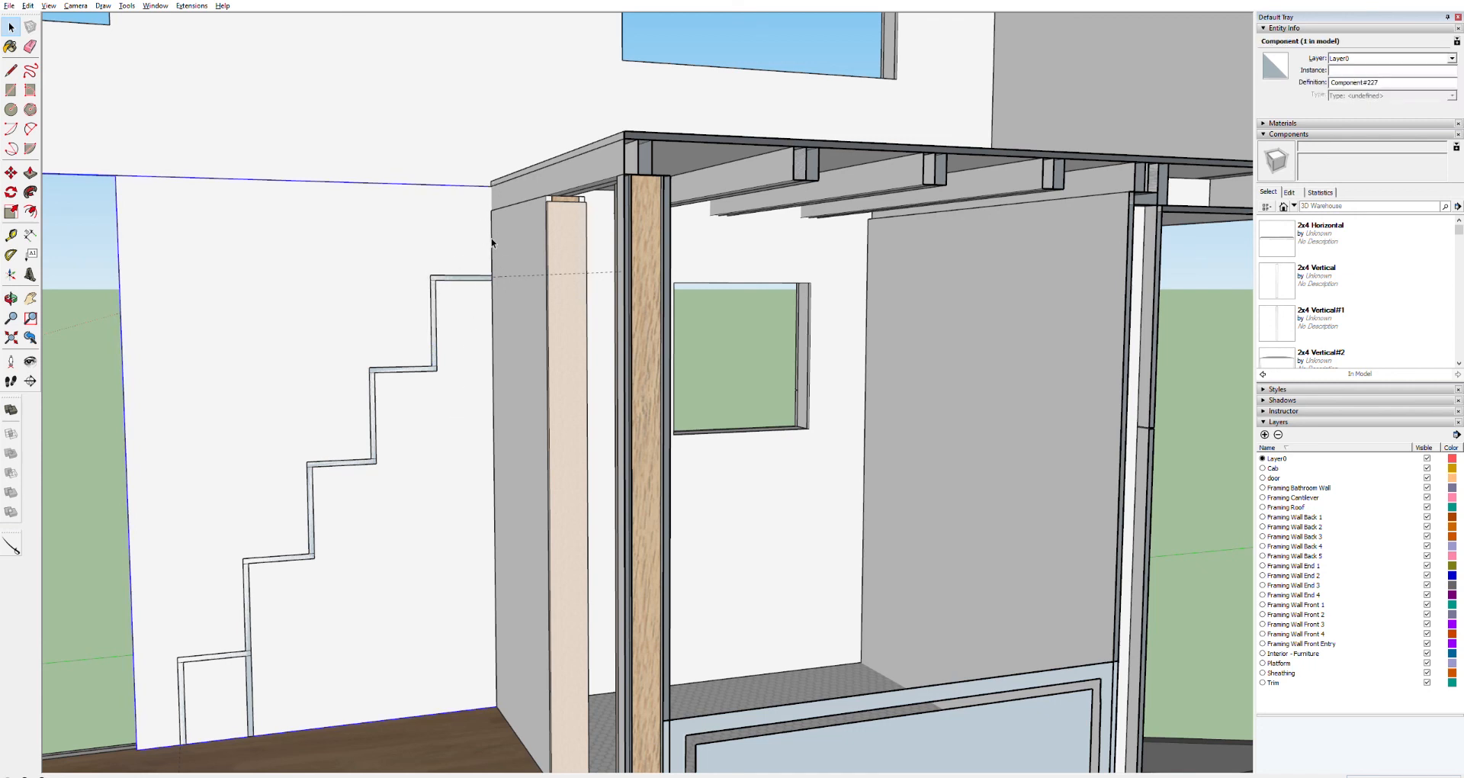
key(t)
click(492, 274)
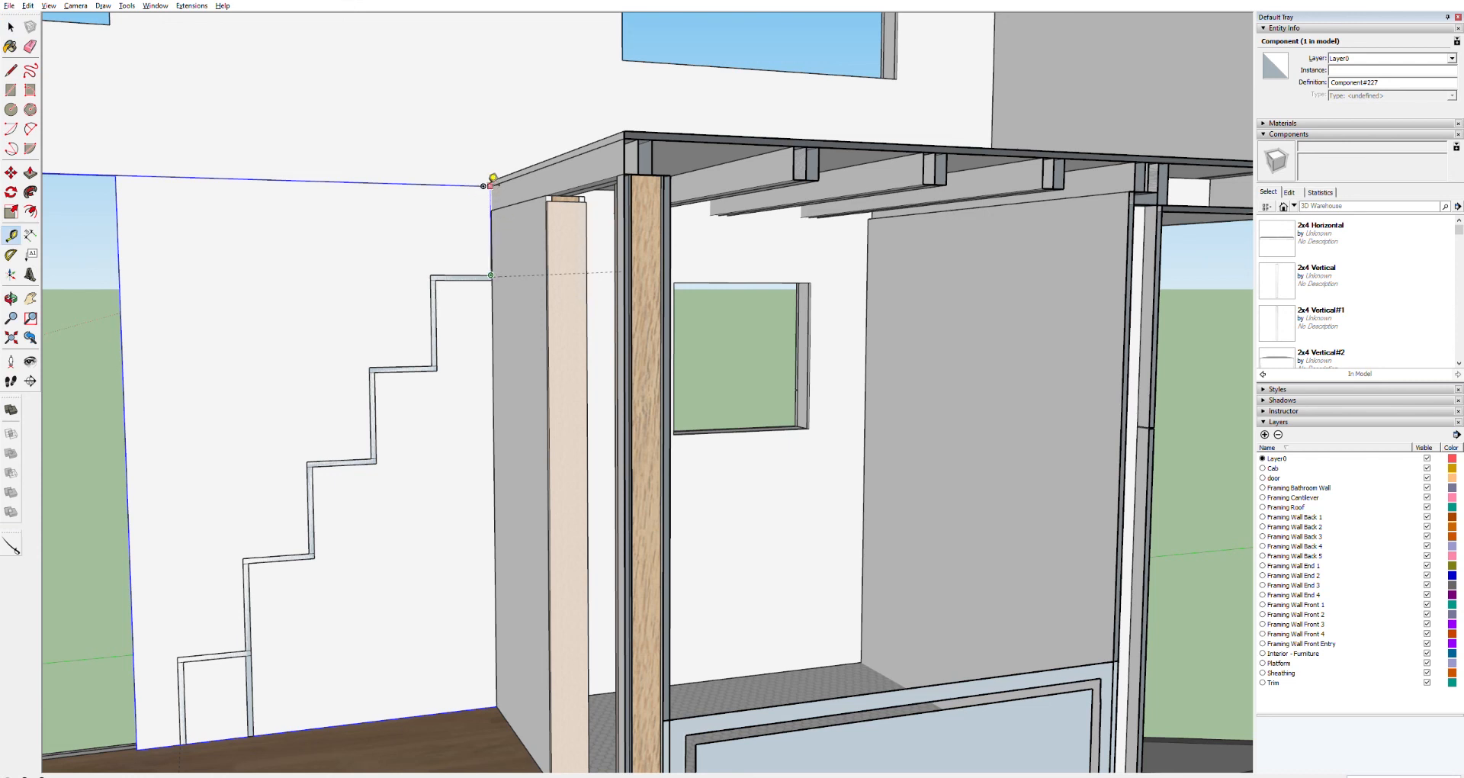
scroll(509, 174, up, 3)
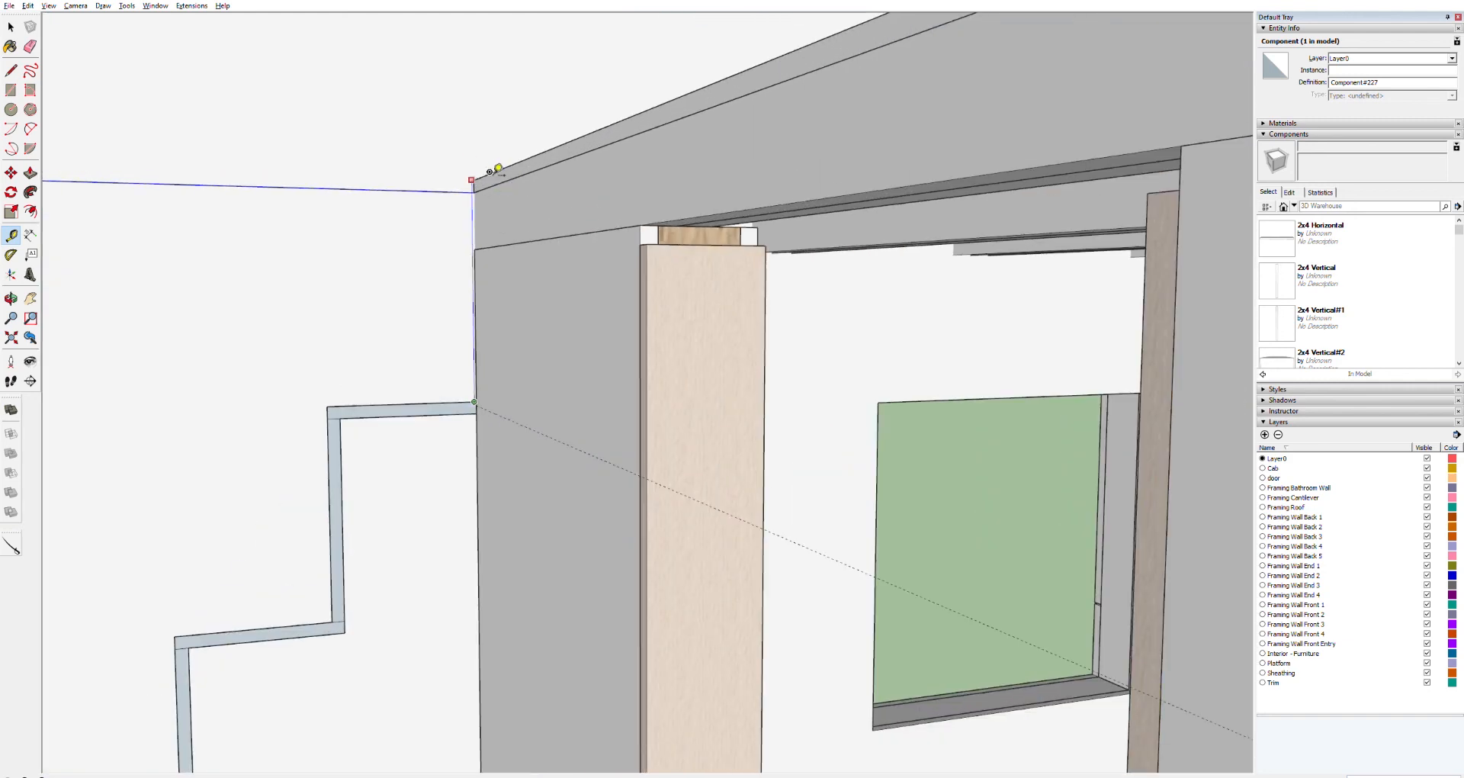
scroll(485, 178, up, 5)
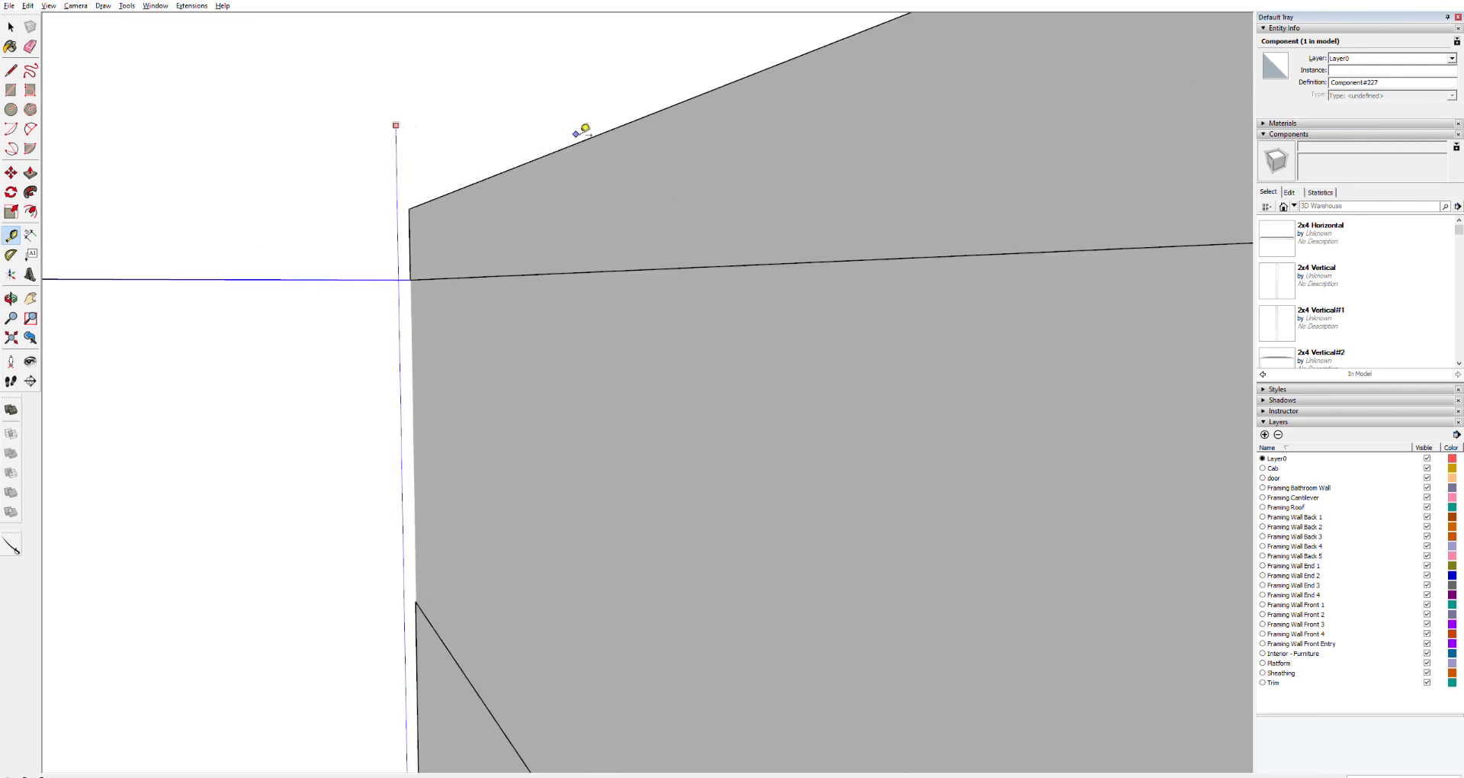
middle_drag(583, 130, 553, 192)
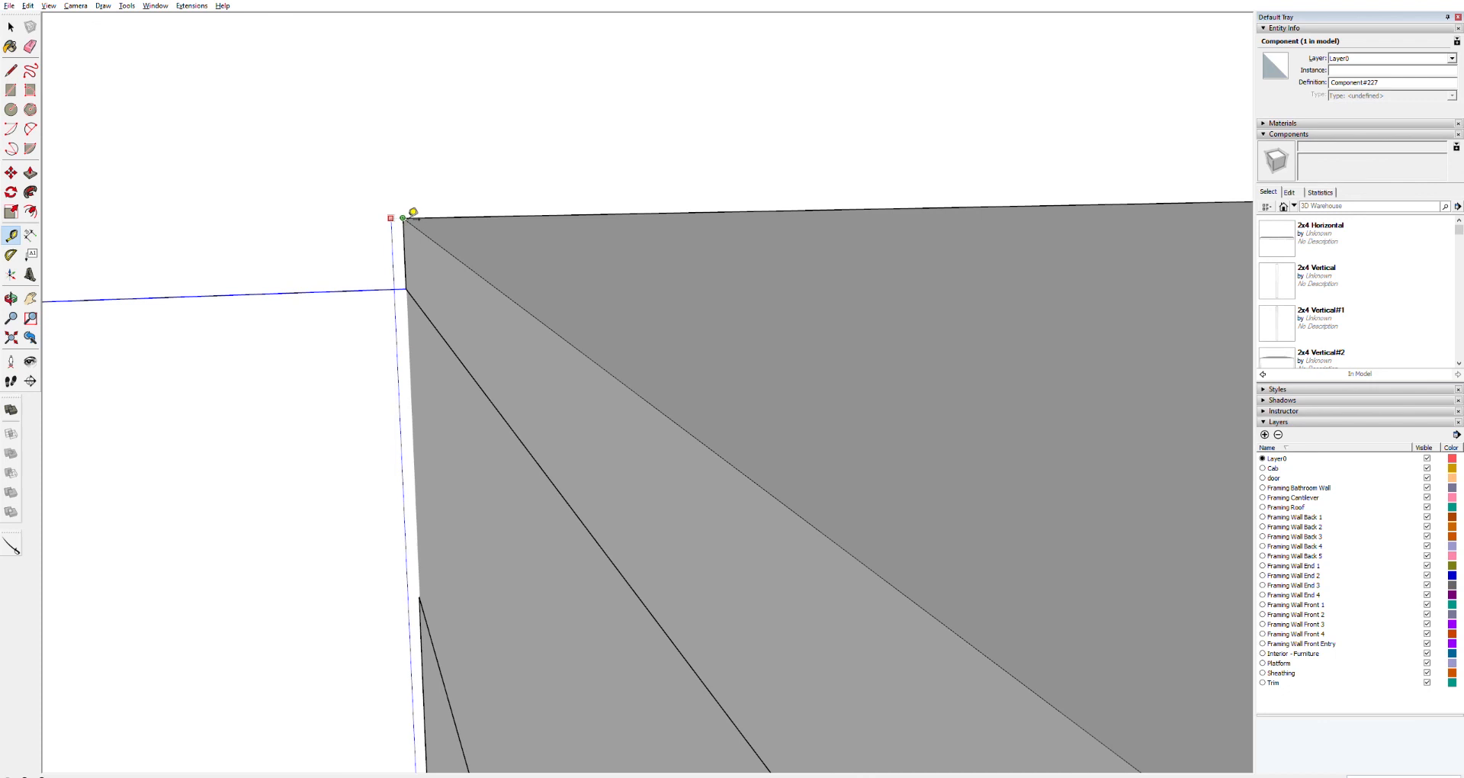
scroll(374, 494, down, 5)
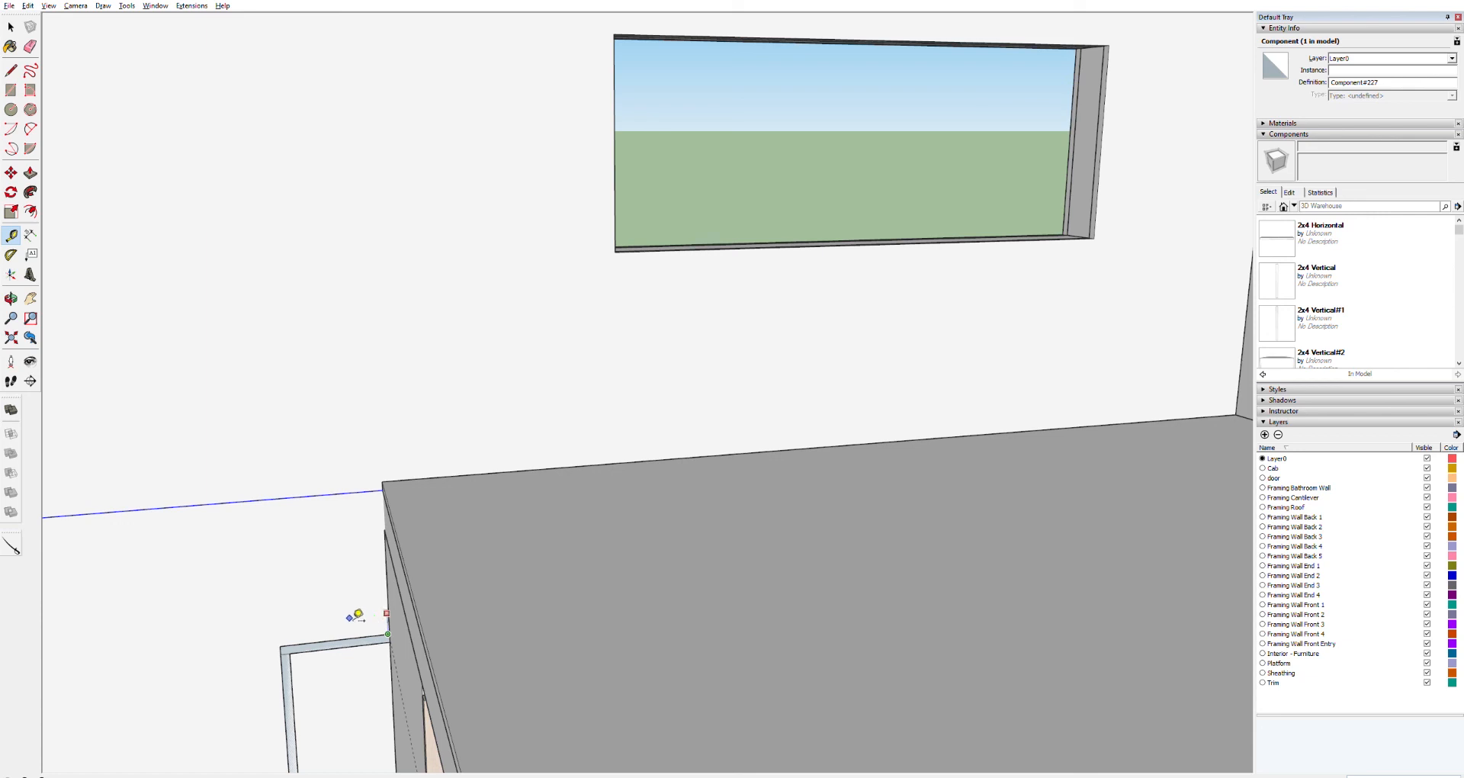
shift+middle_drag(347, 643, 557, 255)
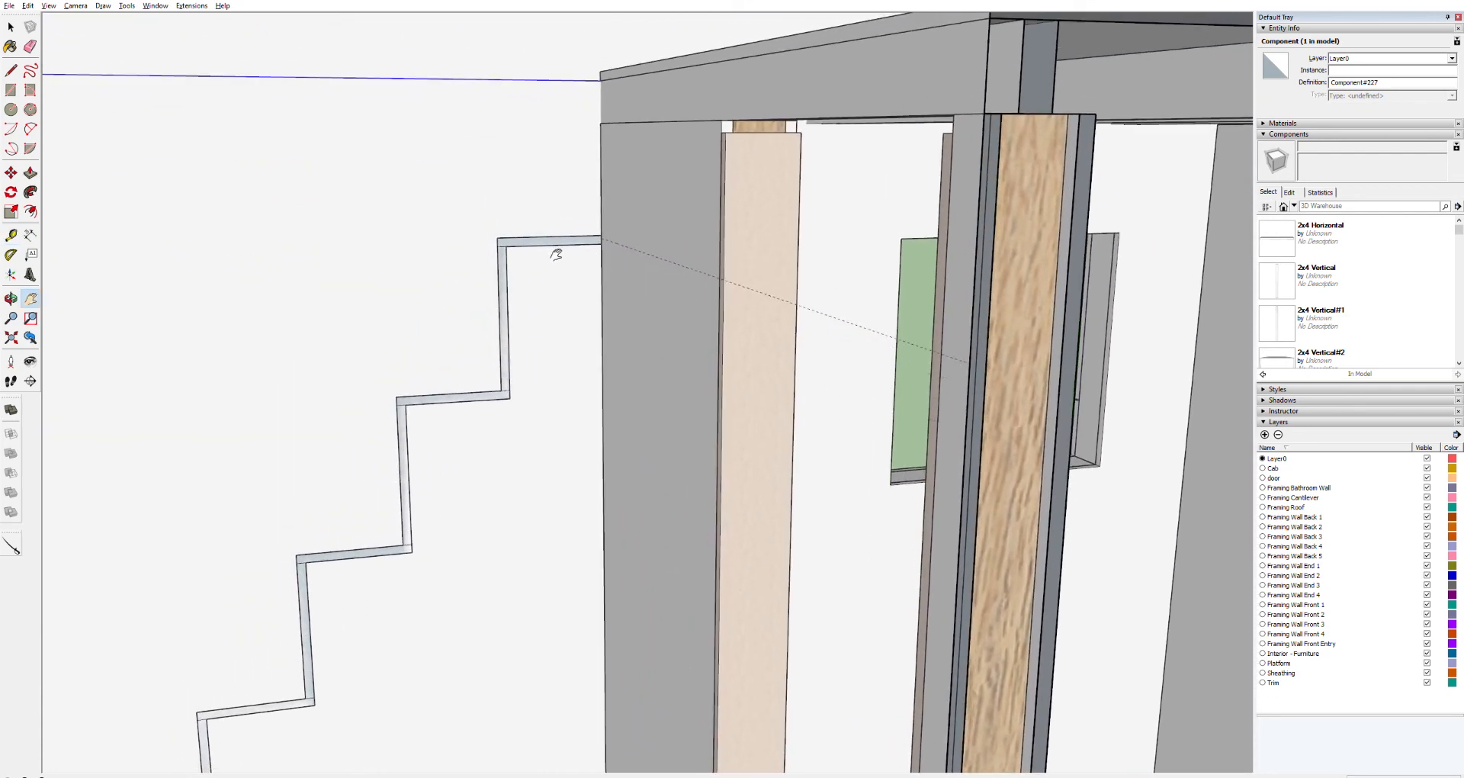
scroll(532, 301, down, 4)
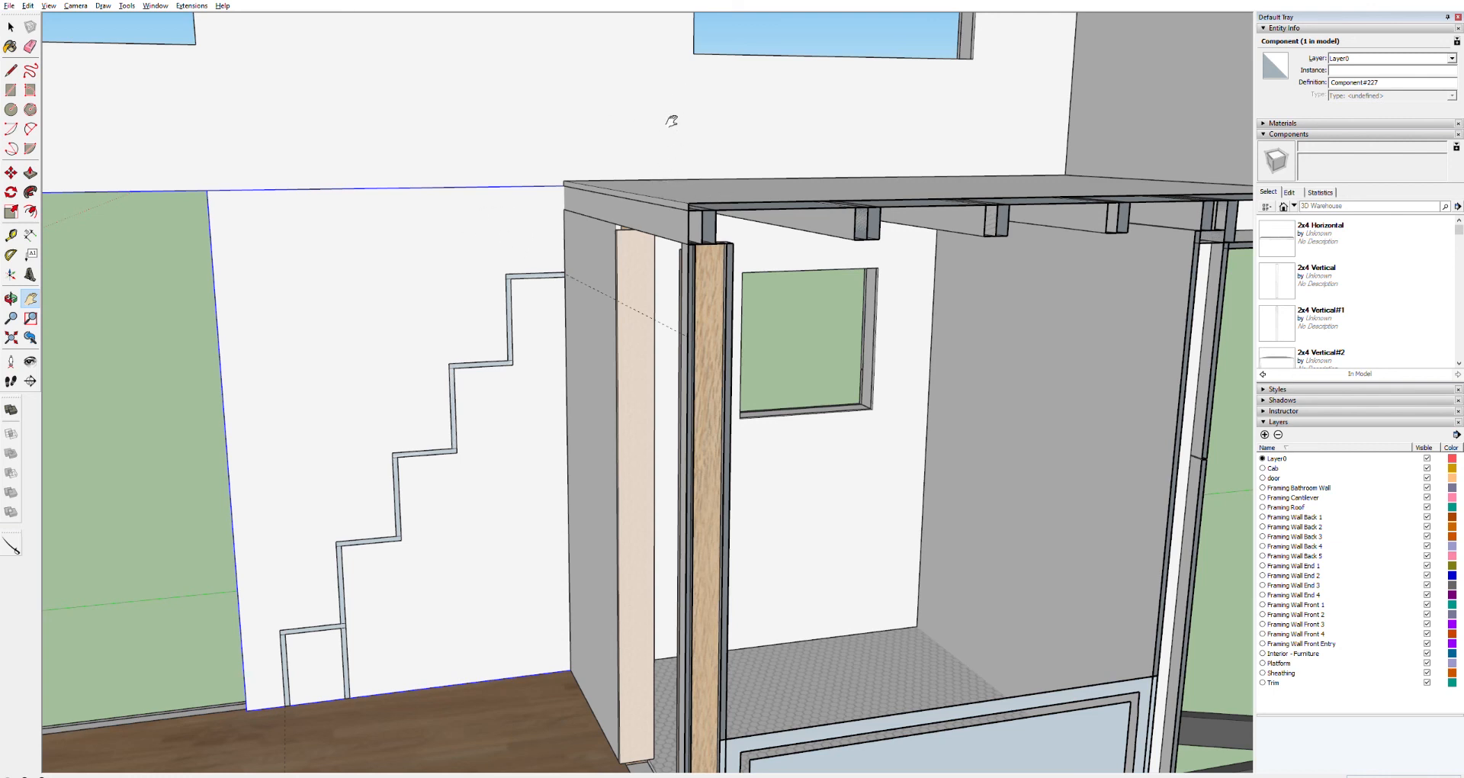
drag(669, 134, 611, 450)
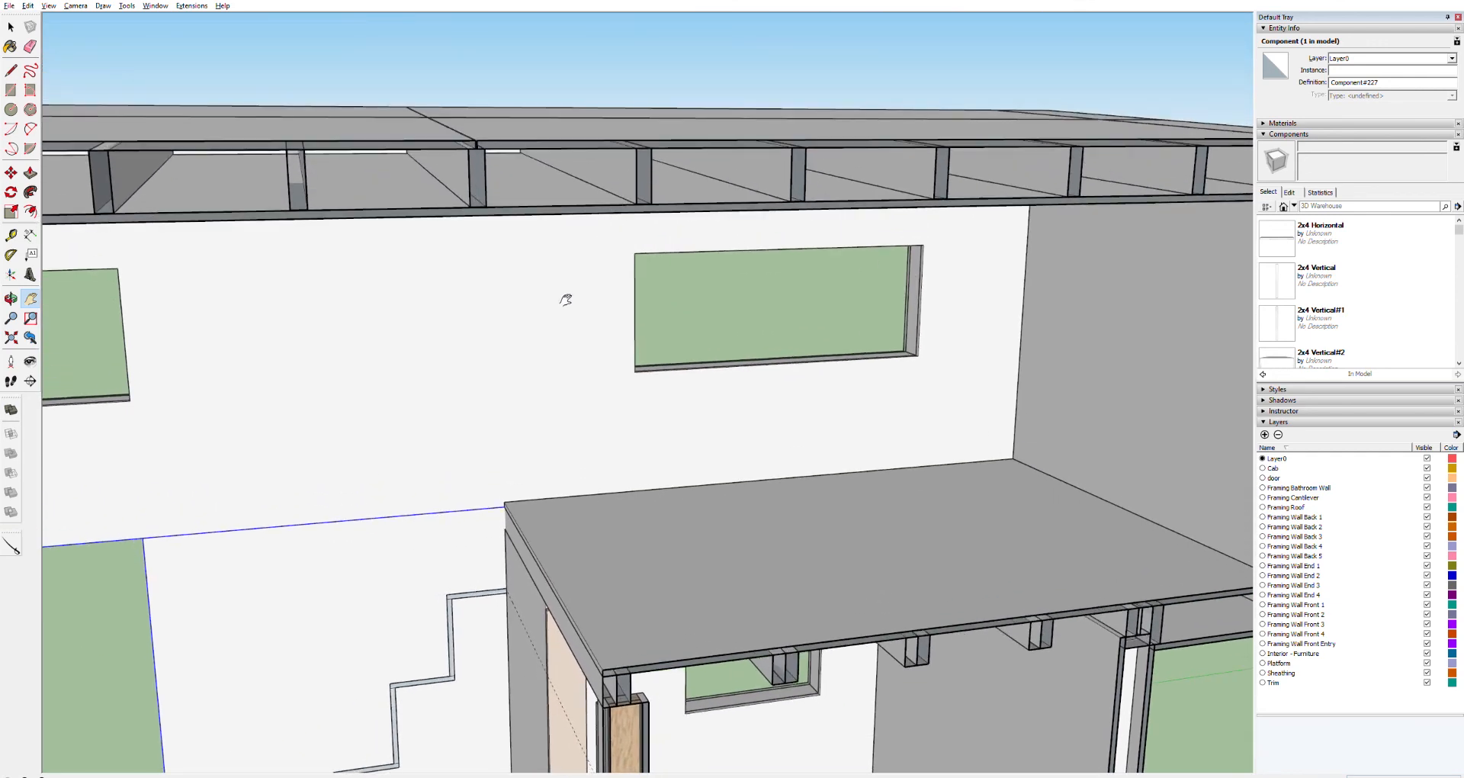
drag(540, 350, 624, 136)
drag(554, 306, 605, 158)
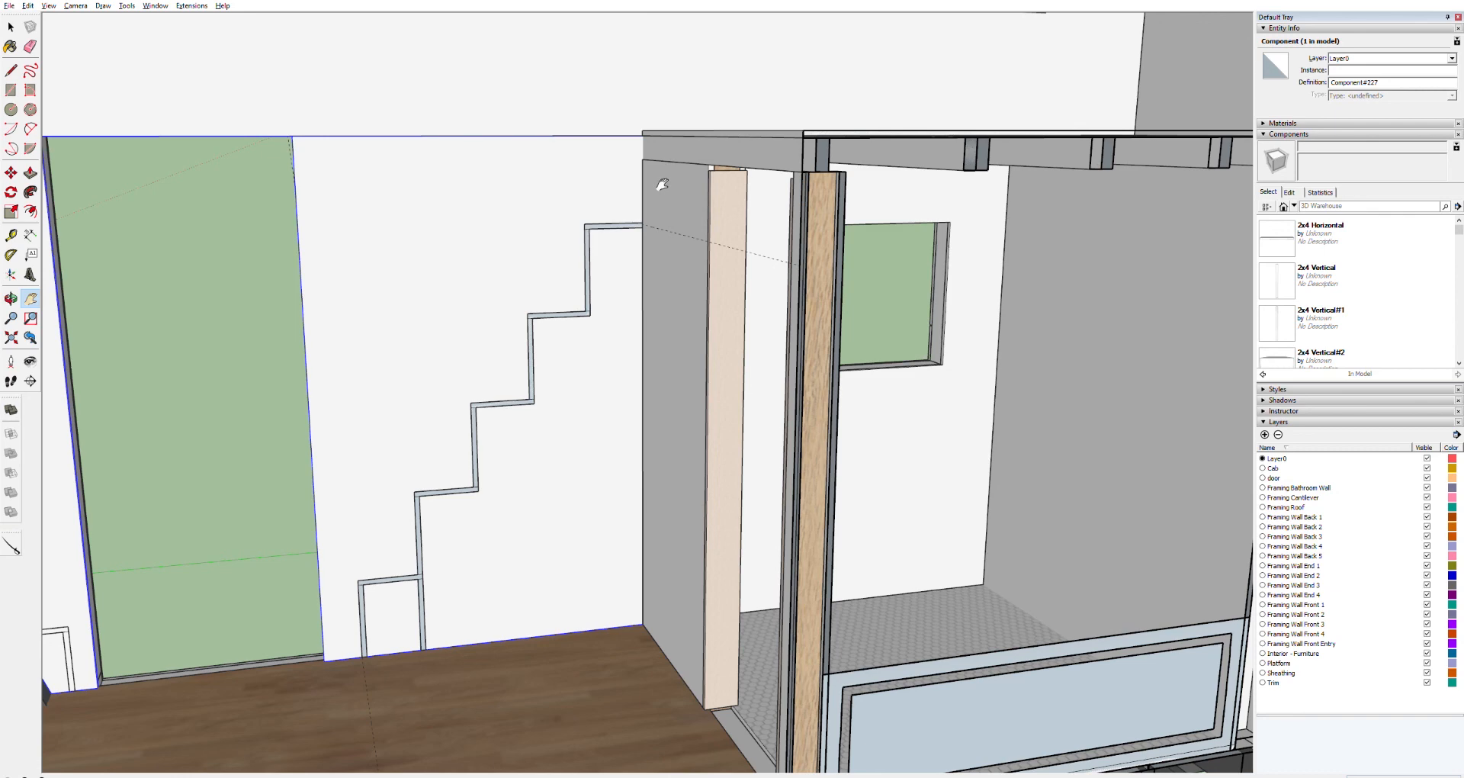
scroll(543, 493, down, 6)
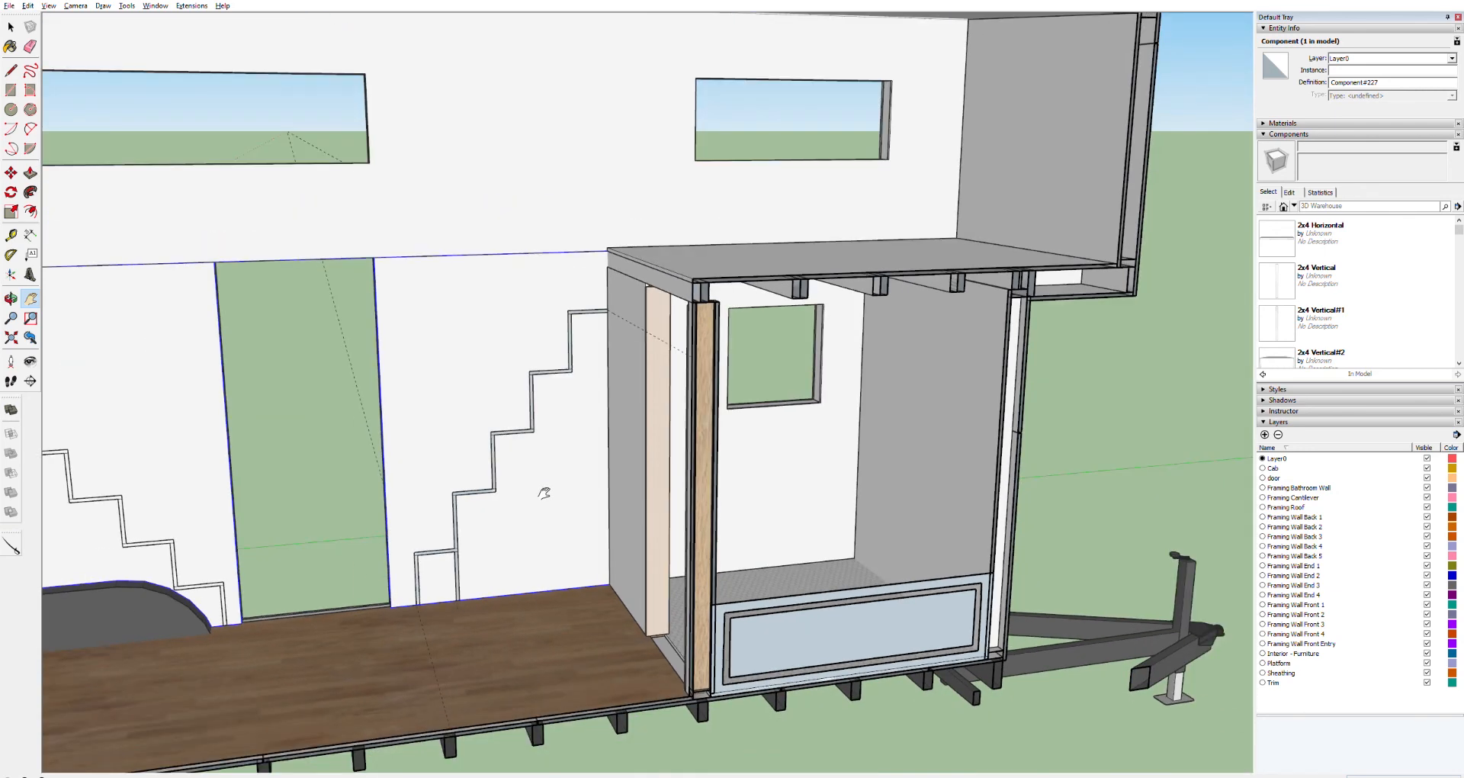
scroll(544, 493, up, 2)
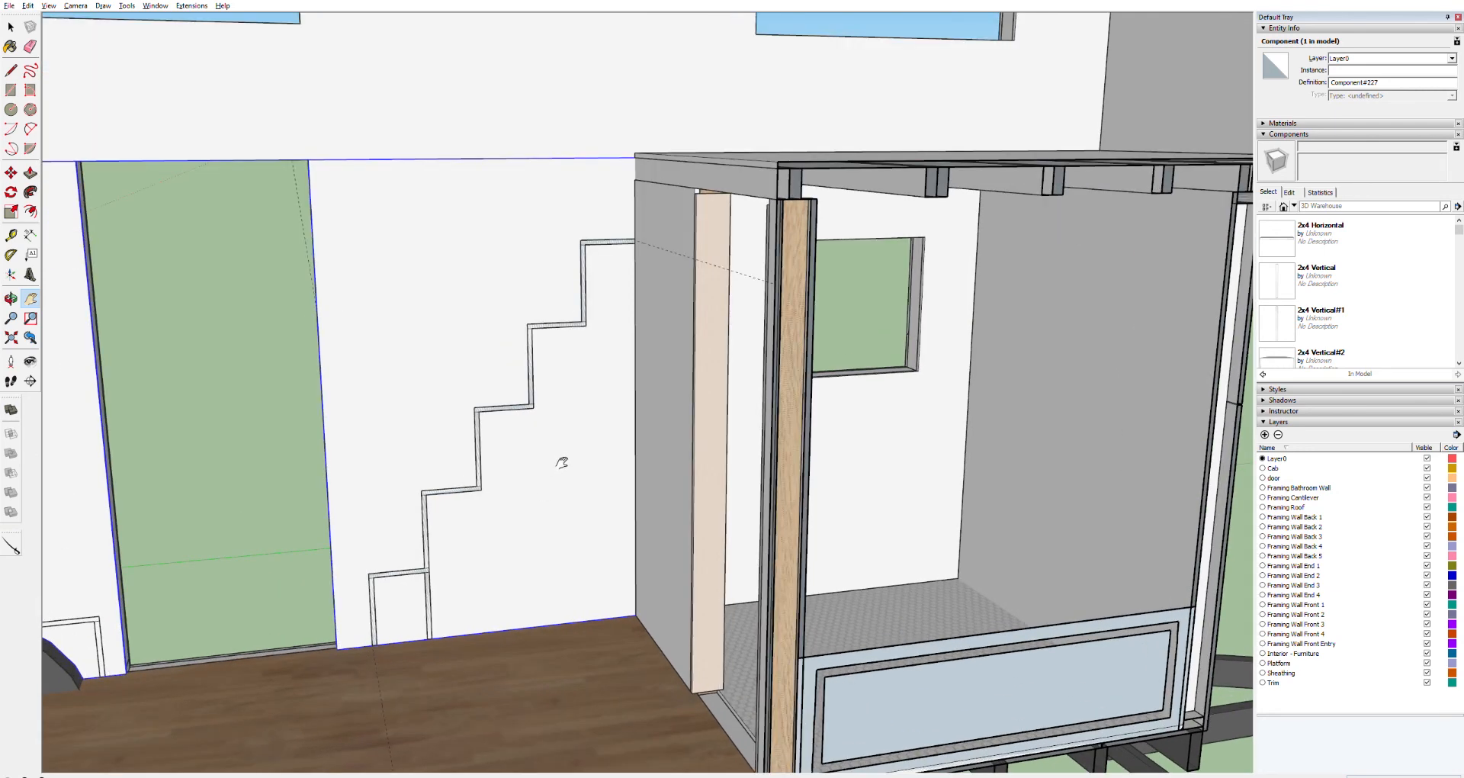
Step: Place the LG washer/dryer combo in front of the stairs beside the grey partition and lower it vertically onto the wood floor
key(space)
click(324, 397)
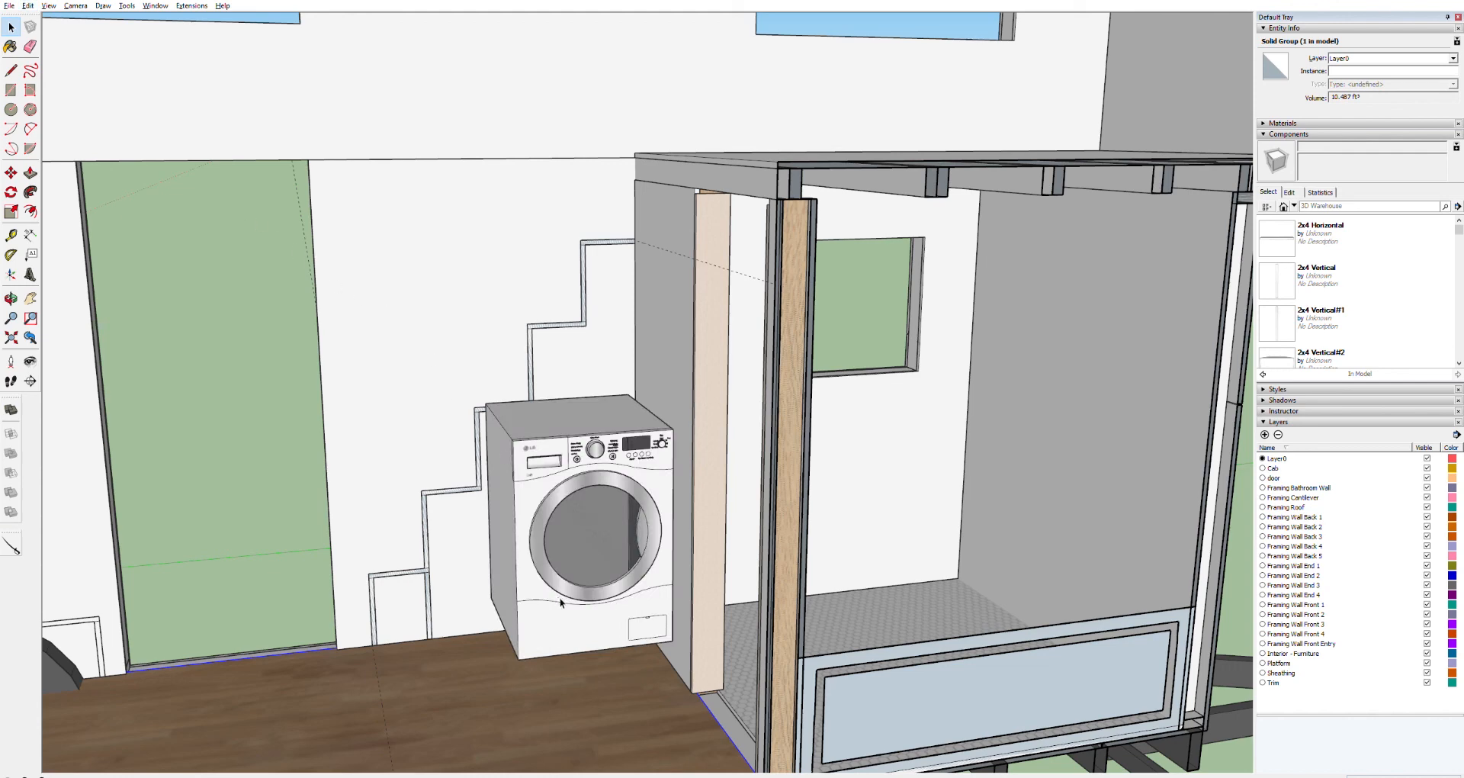
middle_drag(594, 611, 619, 424)
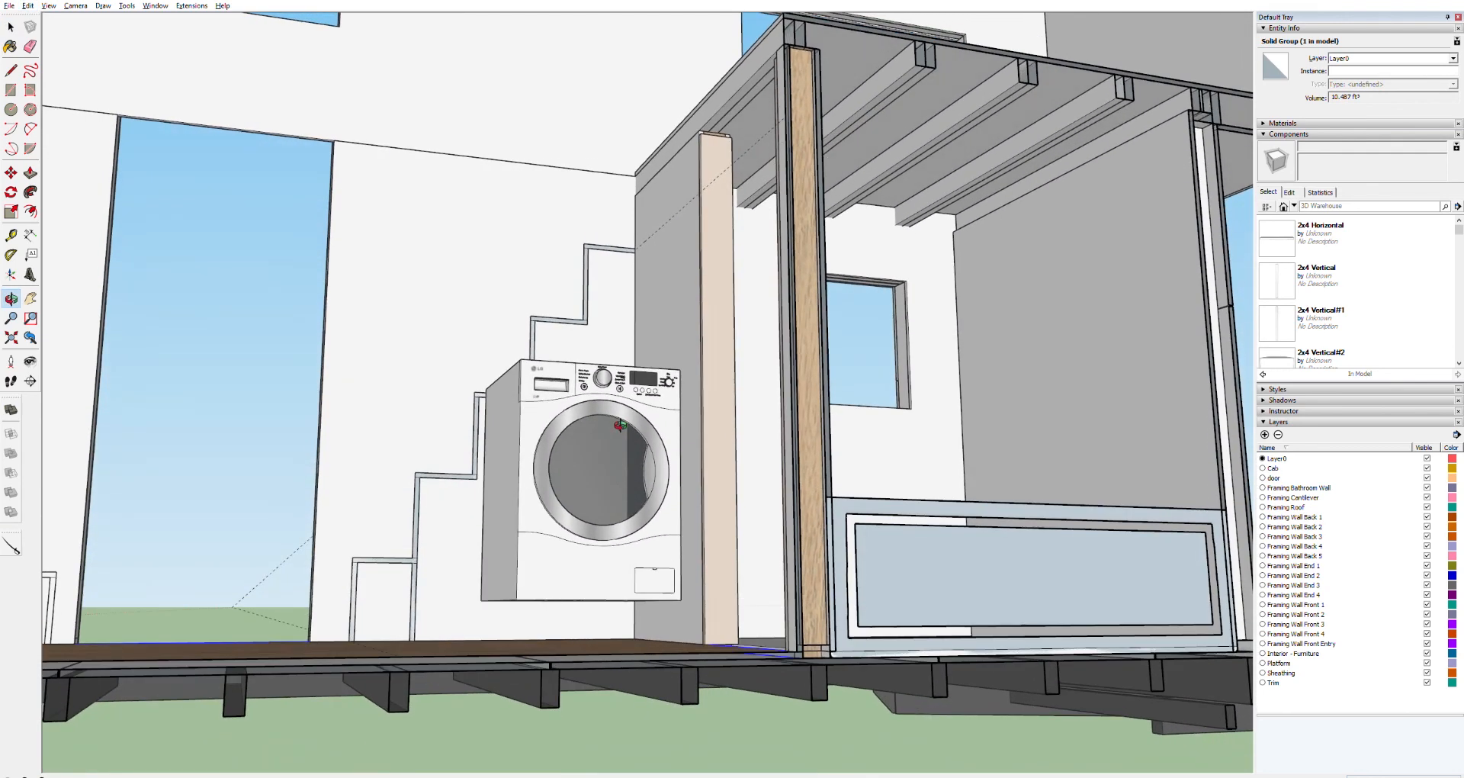
scroll(598, 566, up, 3)
scroll(598, 566, up, 3)
key(space)
click(584, 583)
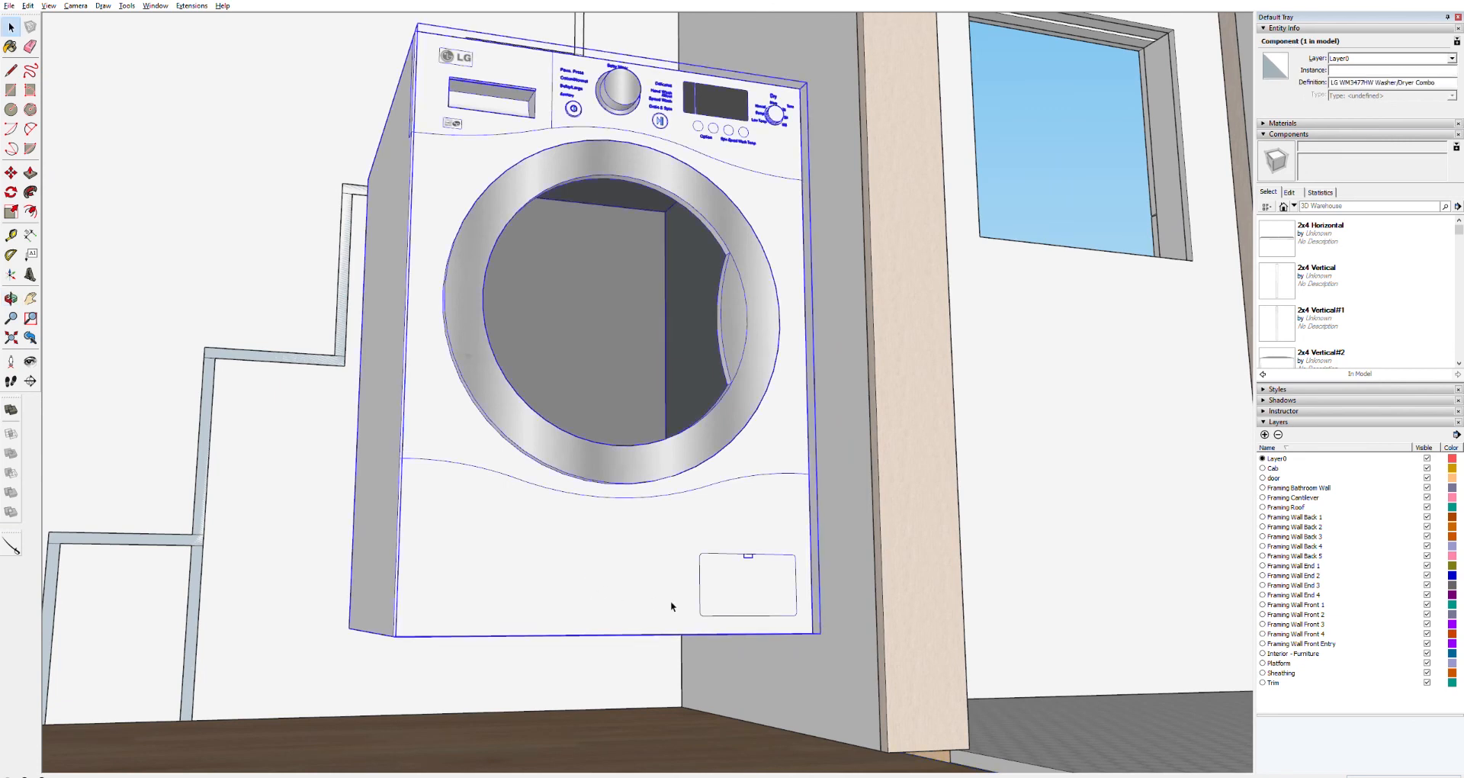
key(m)
click(404, 635)
key(Up)
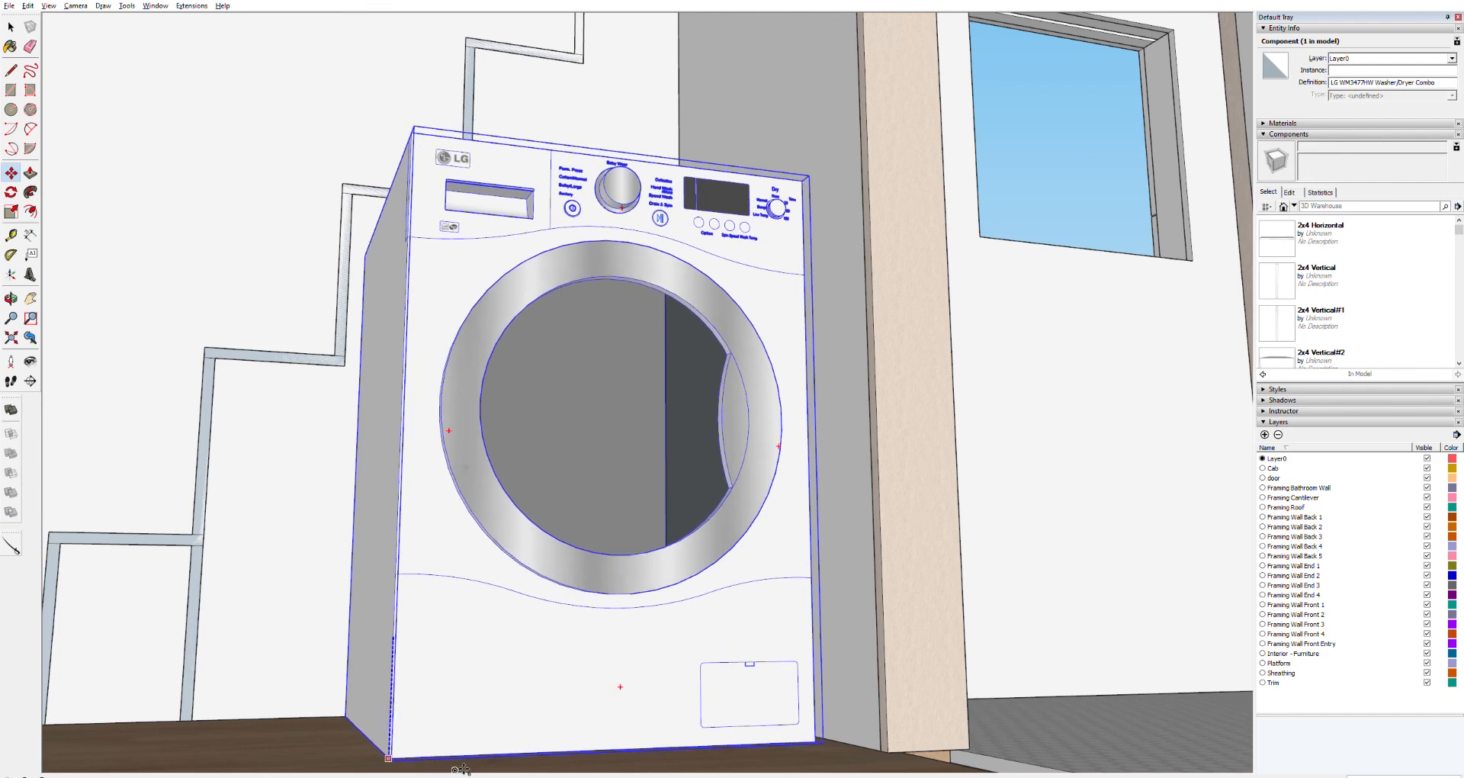
click(462, 768)
Step: Raise the washer/dryer vertically by its rear top corner until its top sits just beneath the underside of the third tread
scroll(497, 671, down, 3)
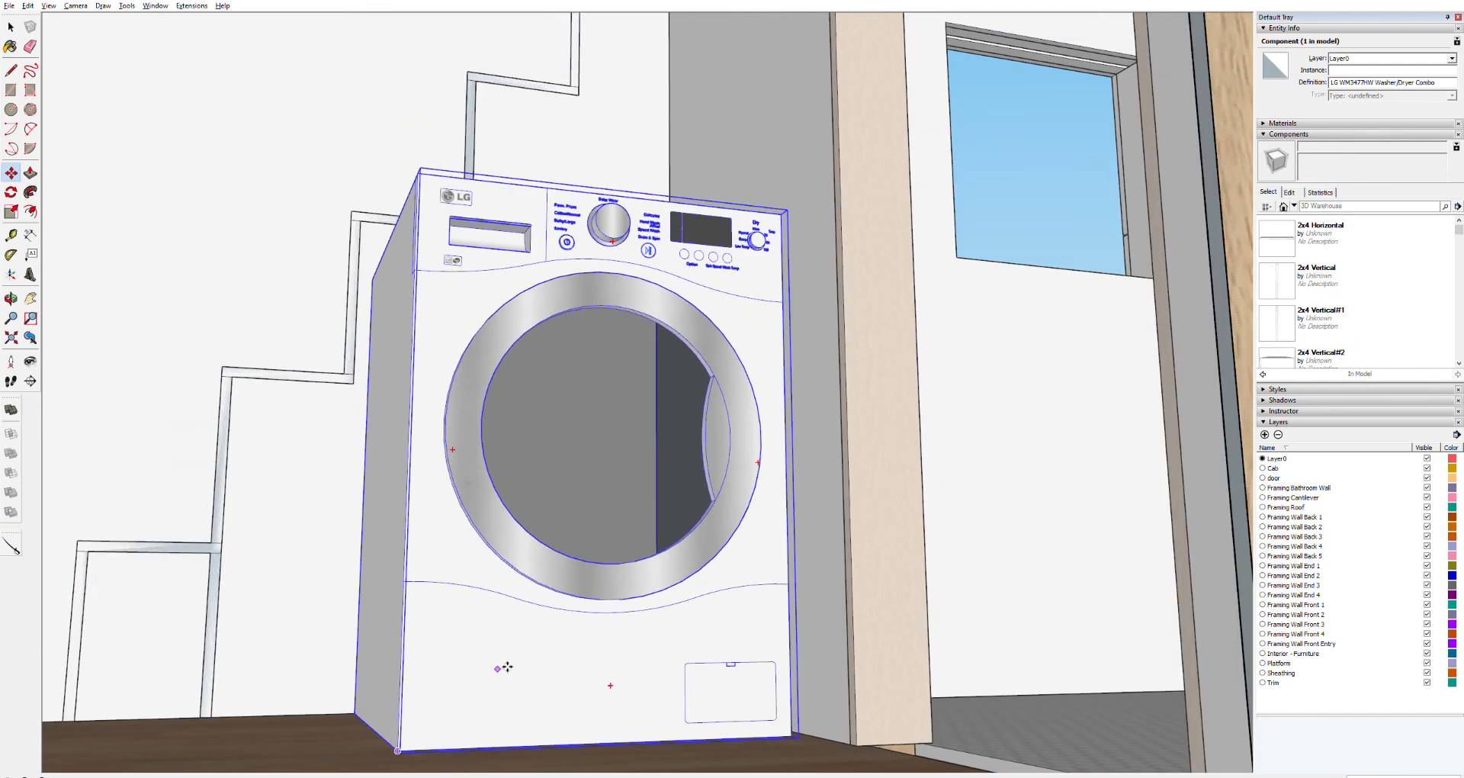
middle_drag(503, 667, 537, 725)
scroll(537, 725, down, 2)
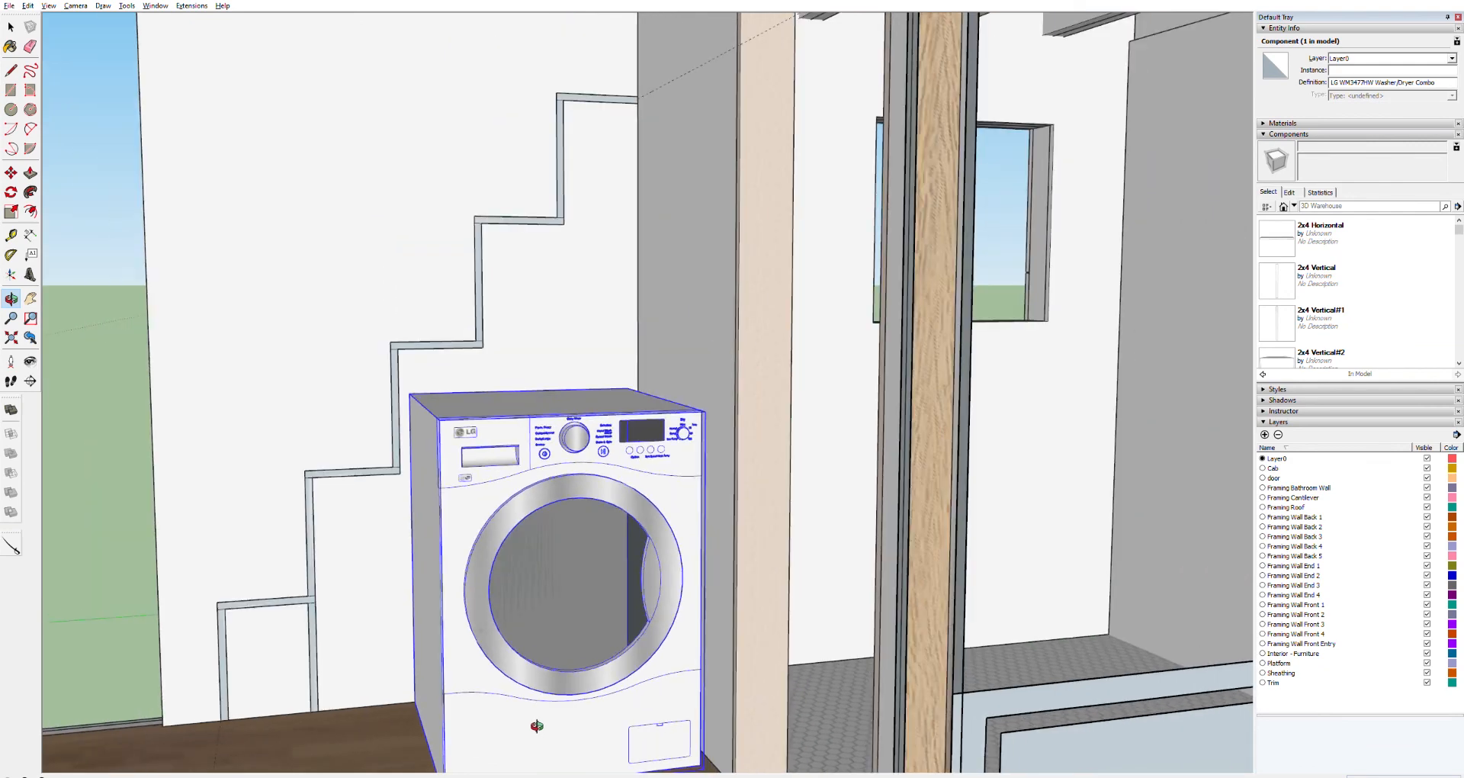
scroll(537, 725, up, 3)
shift+middle_drag(537, 725, 528, 777)
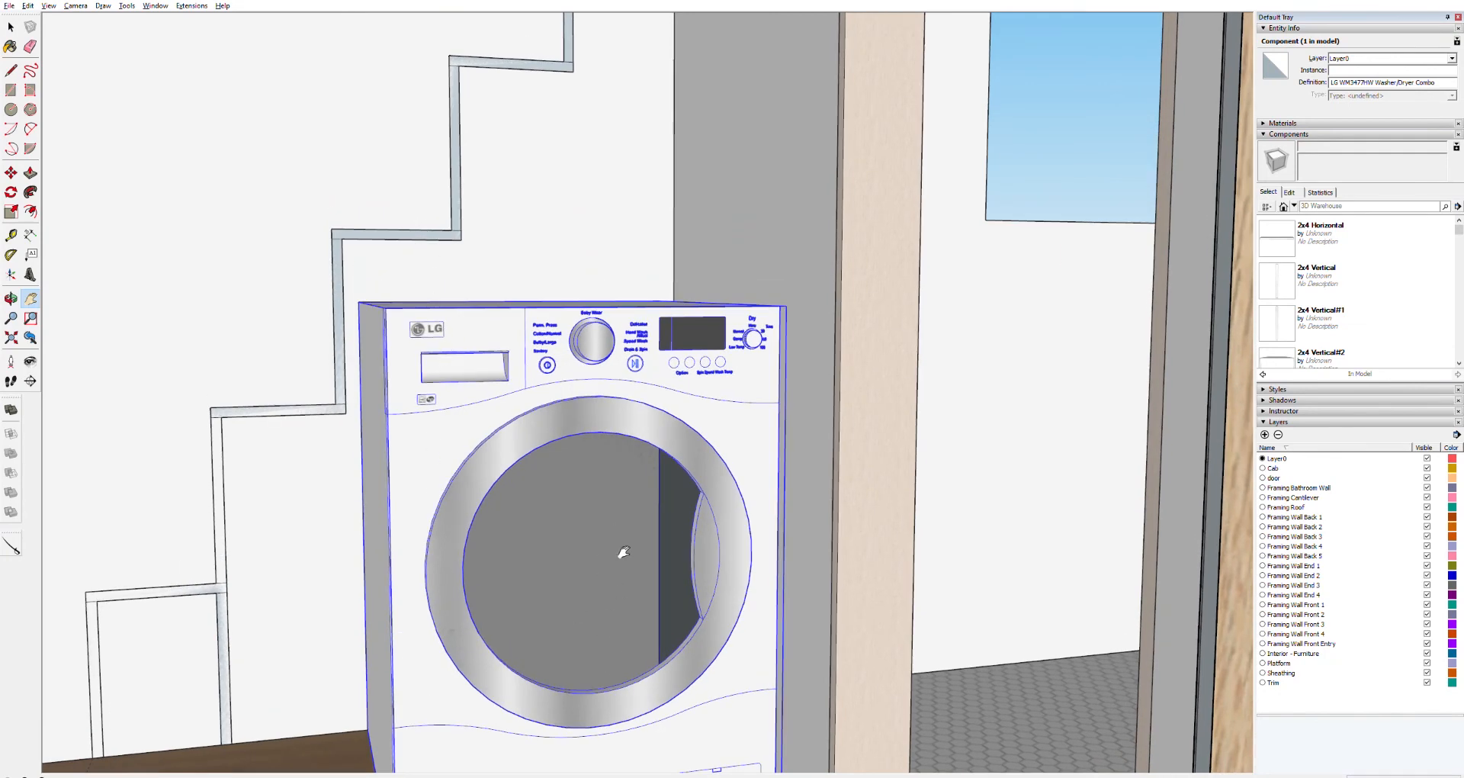
scroll(366, 271, up, 6)
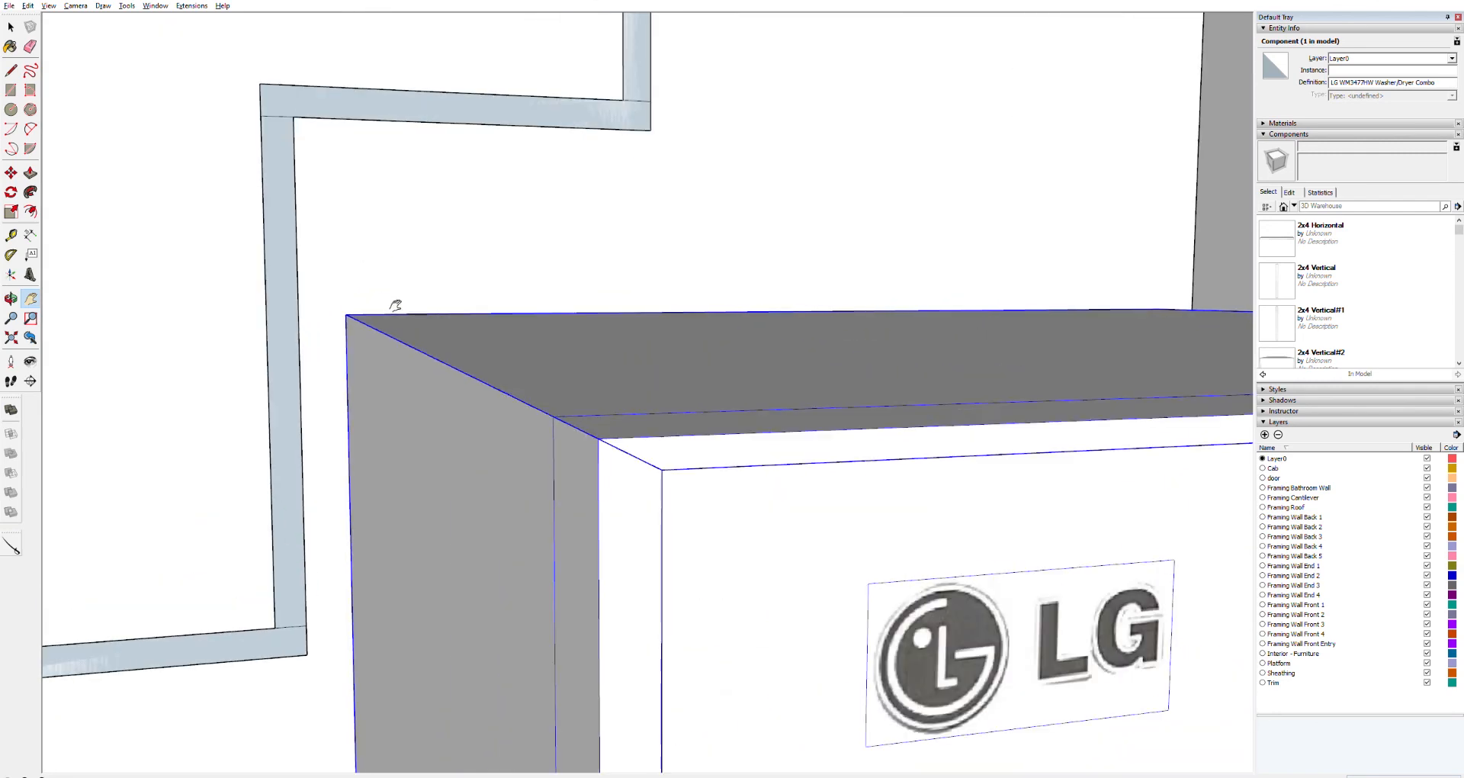
key(m)
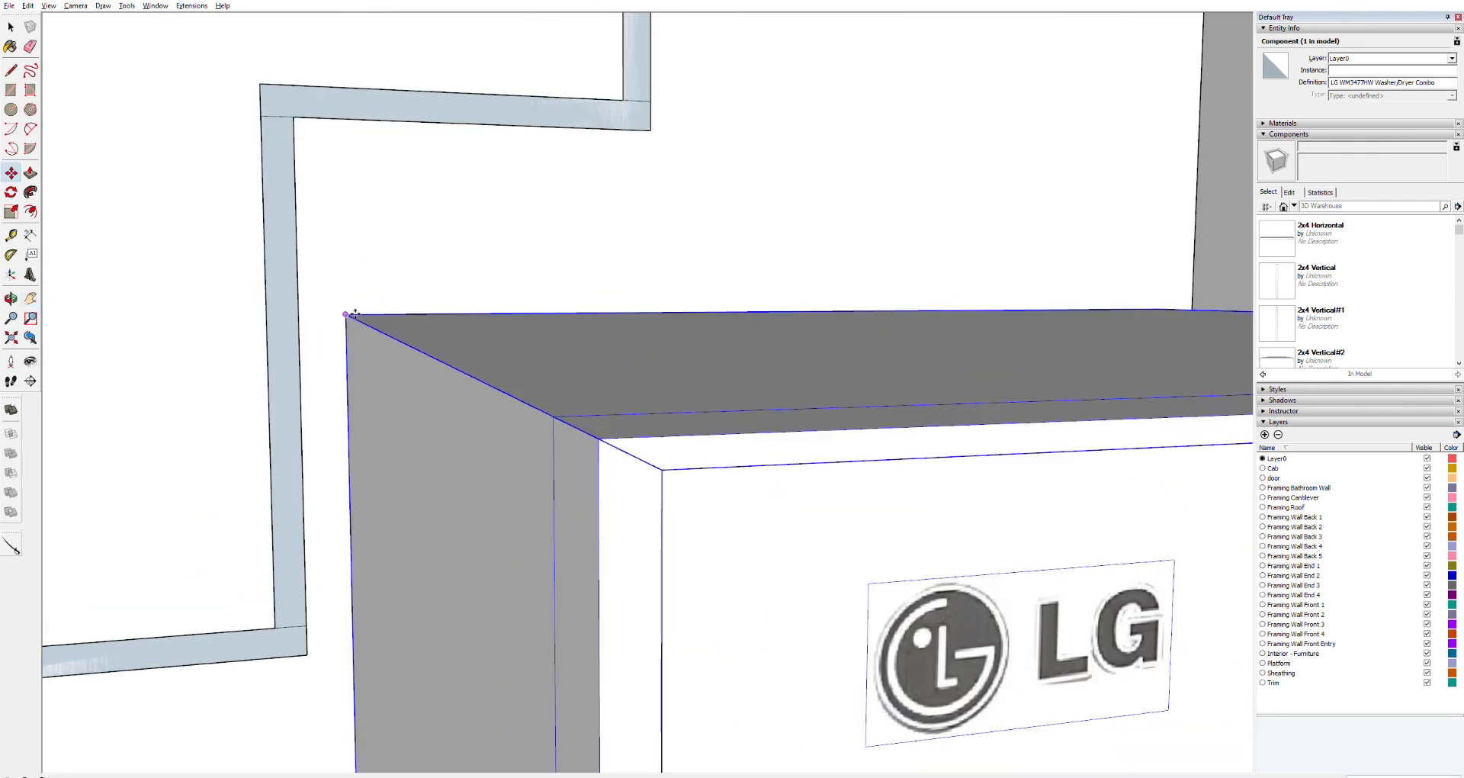
drag(347, 315, 363, 140)
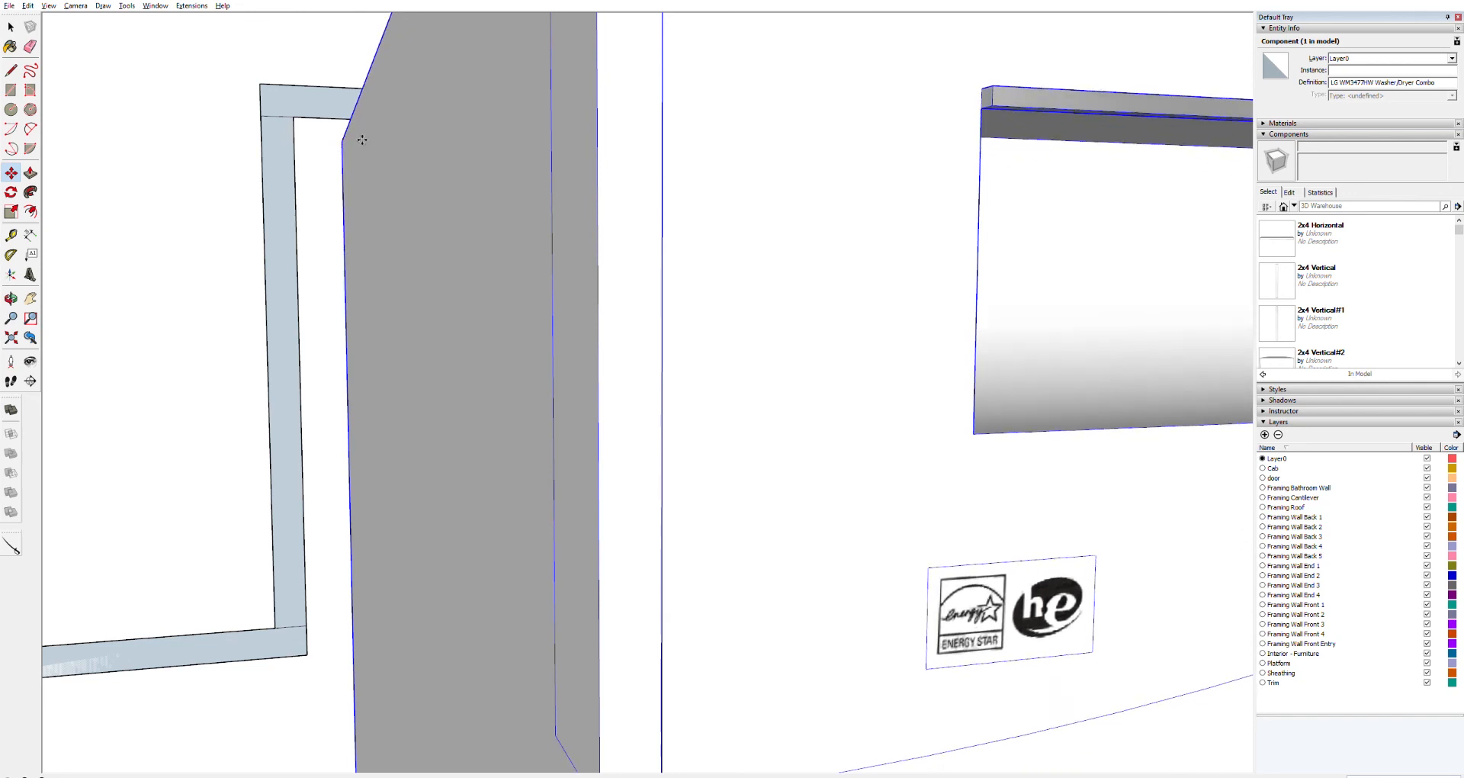
shift+middle_drag(468, 216, 360, 725)
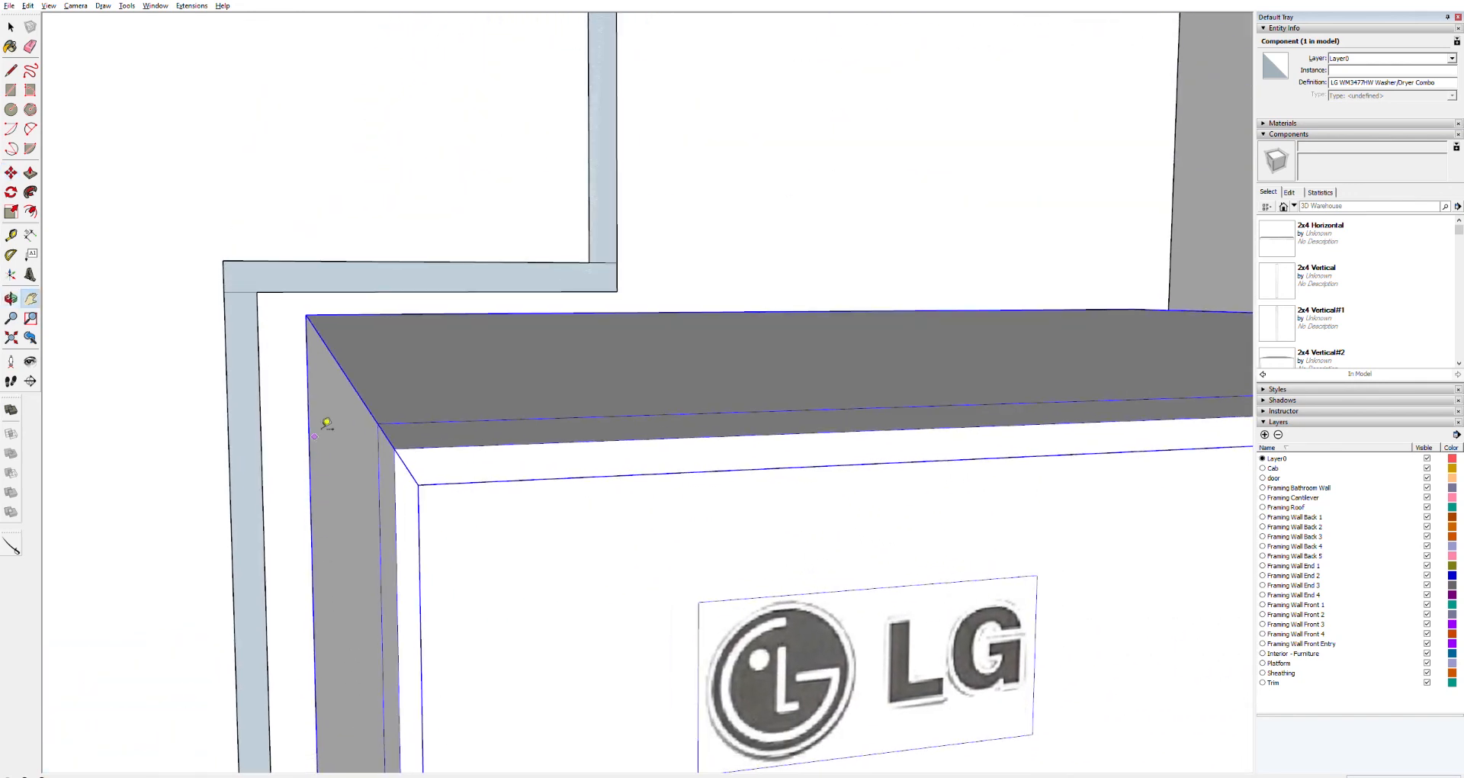
Step: Measure the gap between the washer/dryer's rear top corner and the underside of the third tread
key(t)
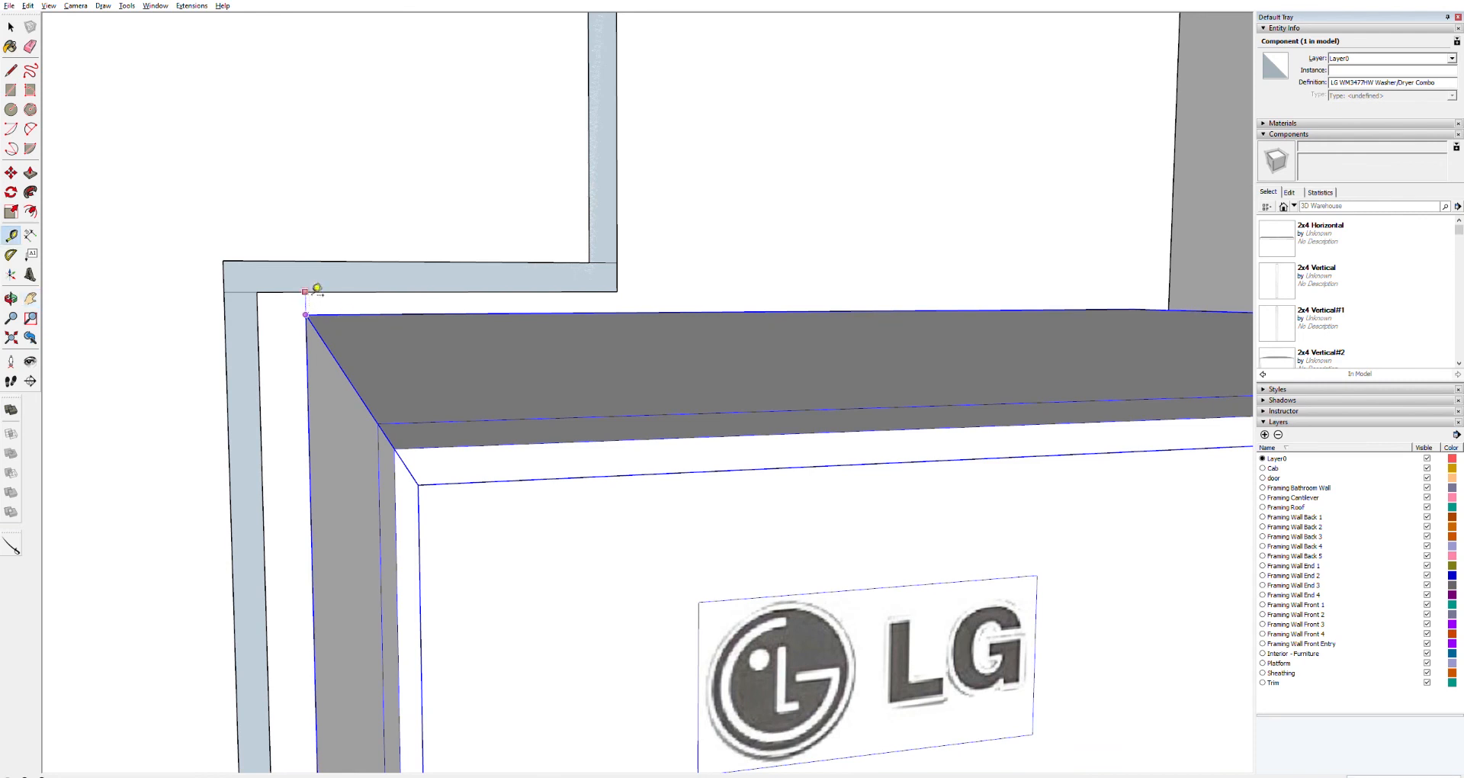
scroll(502, 450, down, 8)
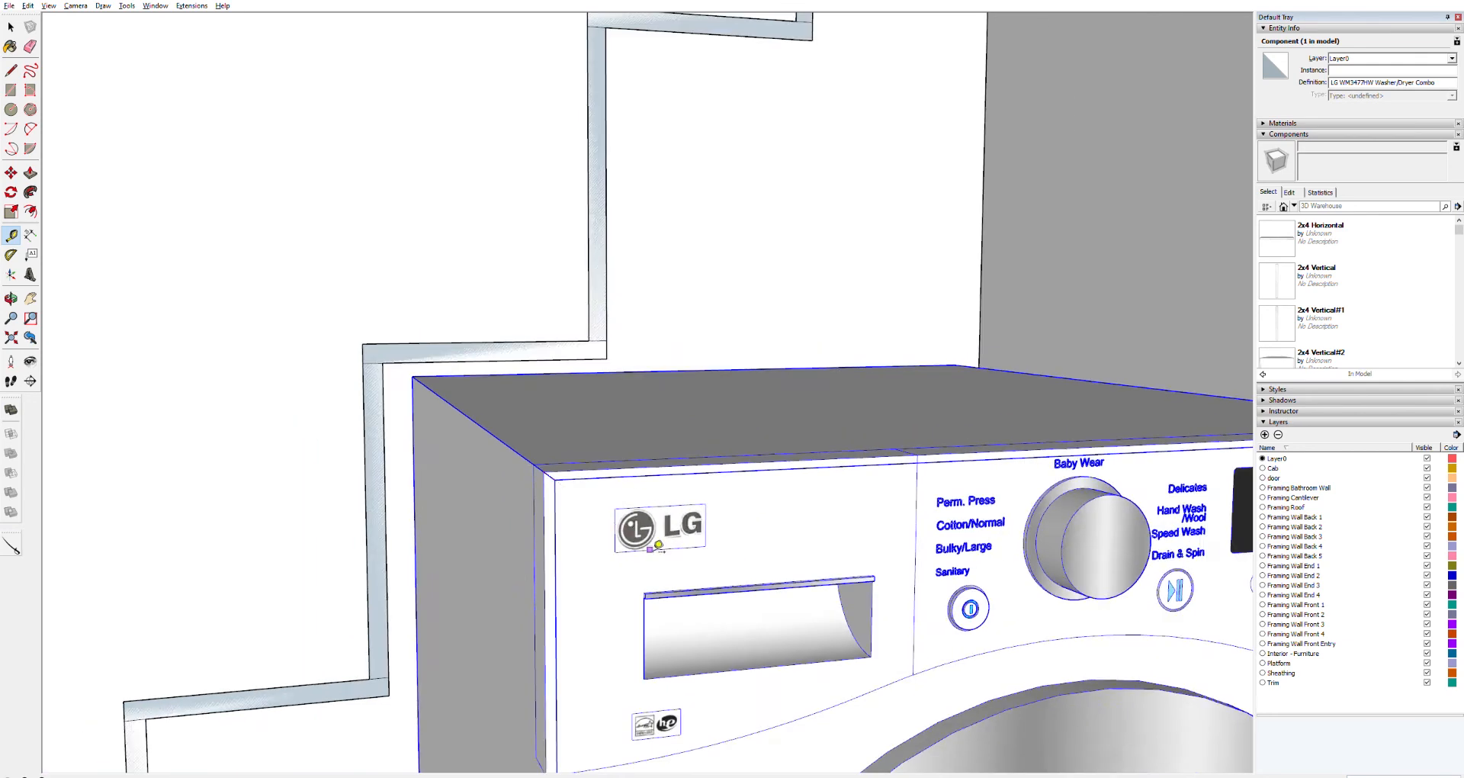
scroll(672, 565, down, 3)
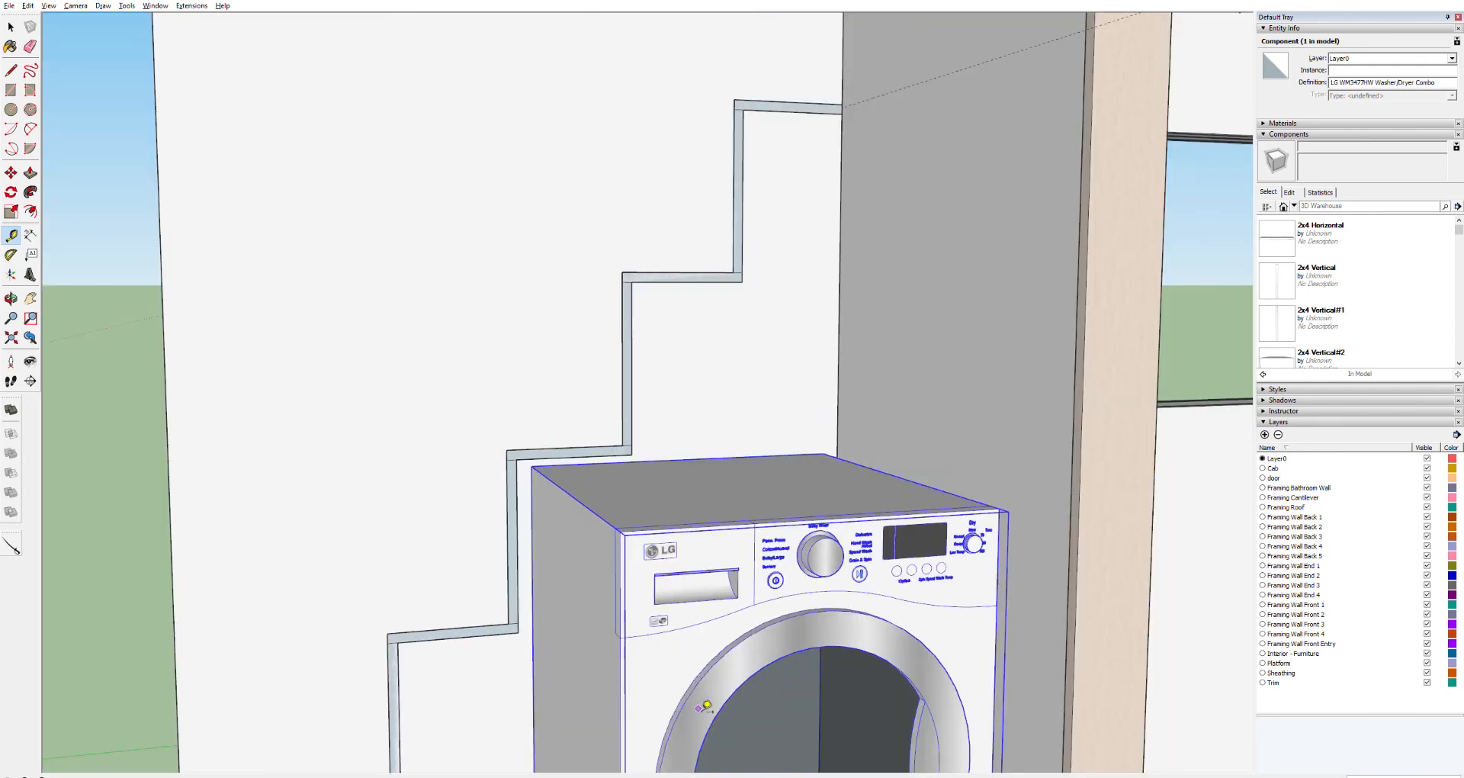
Step: Draw a rectangle on the underside of the washer/dryer, set back from its front edge and slightly in from its stair-side edge
key(h)
drag(702, 654, 430, 238)
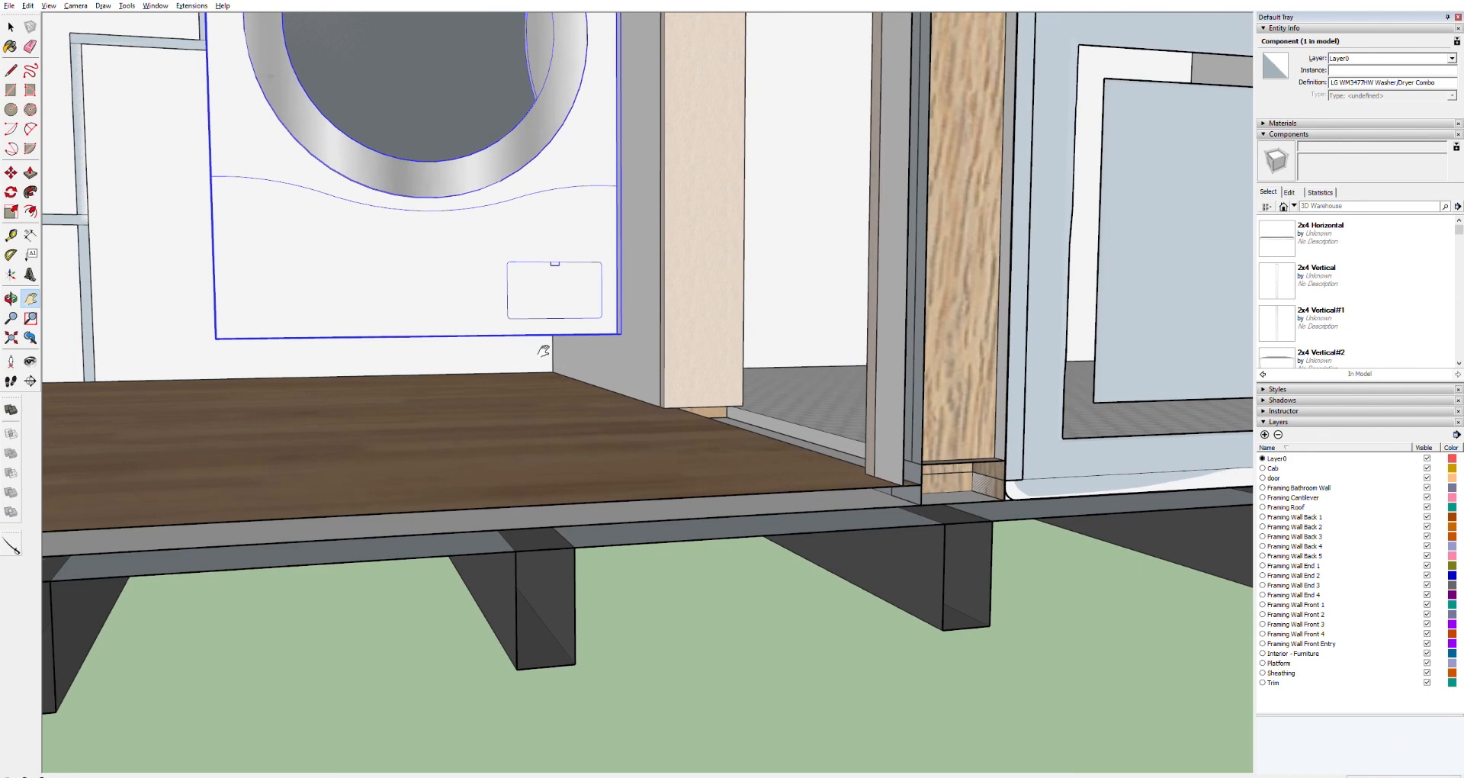
key(o)
drag(556, 359, 543, 311)
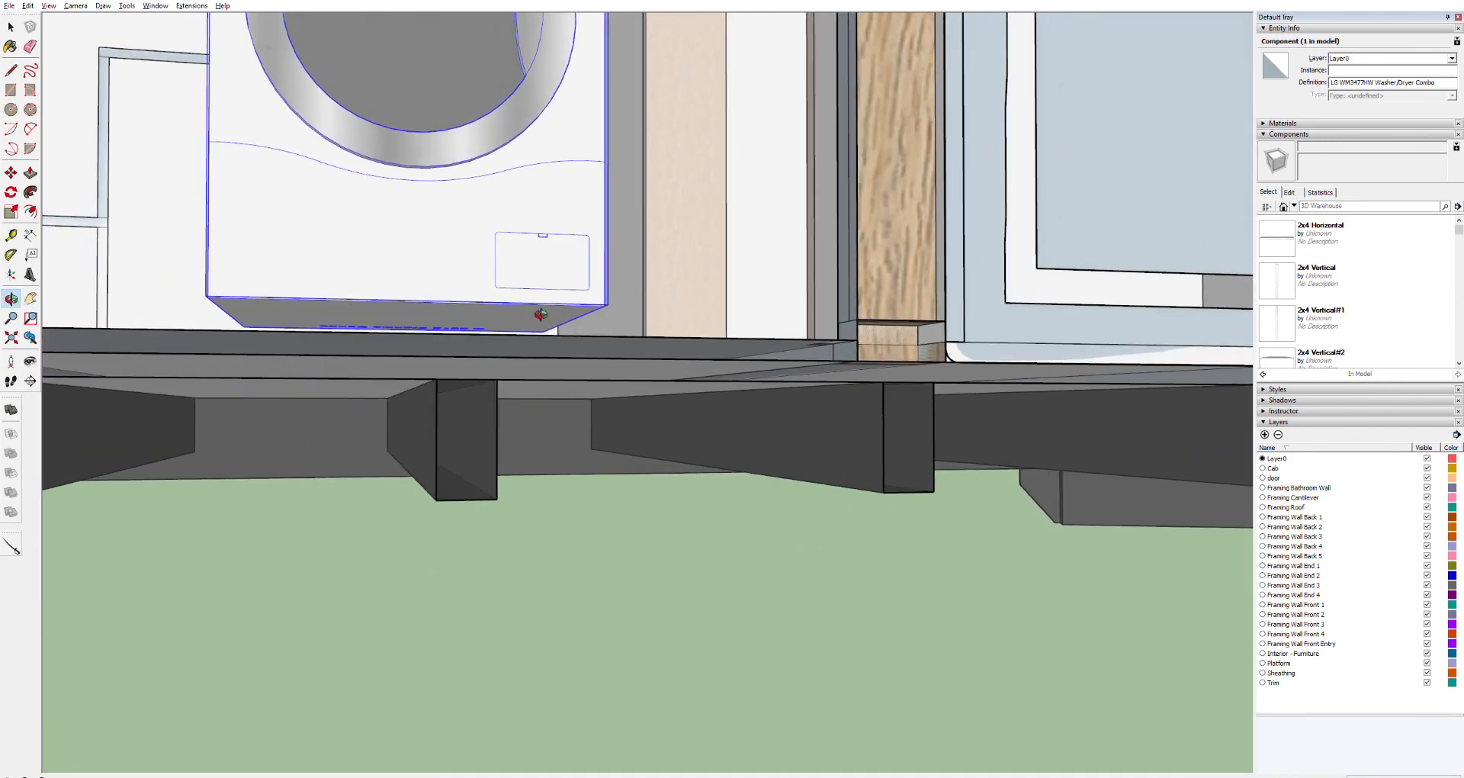
scroll(542, 317, up, 6)
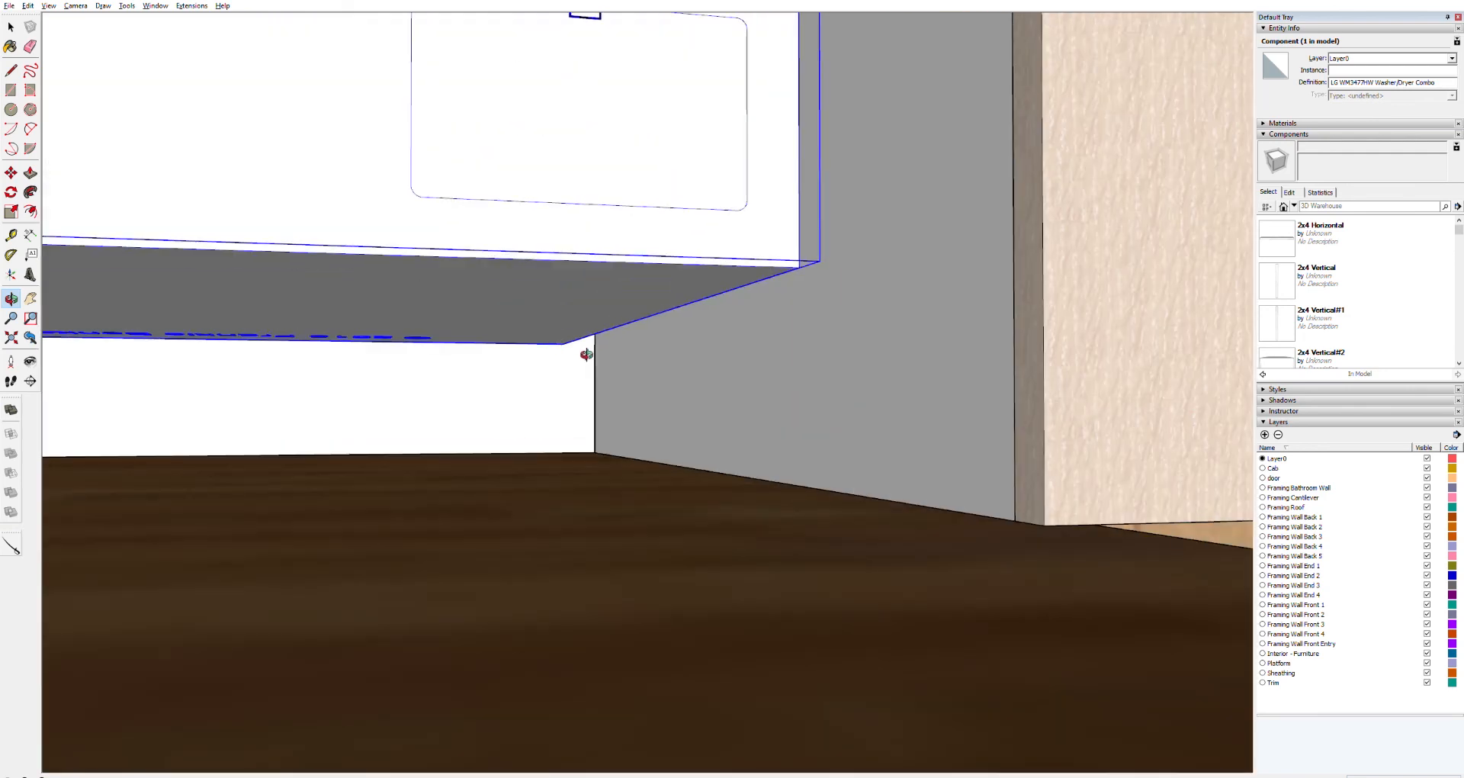
key(h)
drag(446, 406, 657, 380)
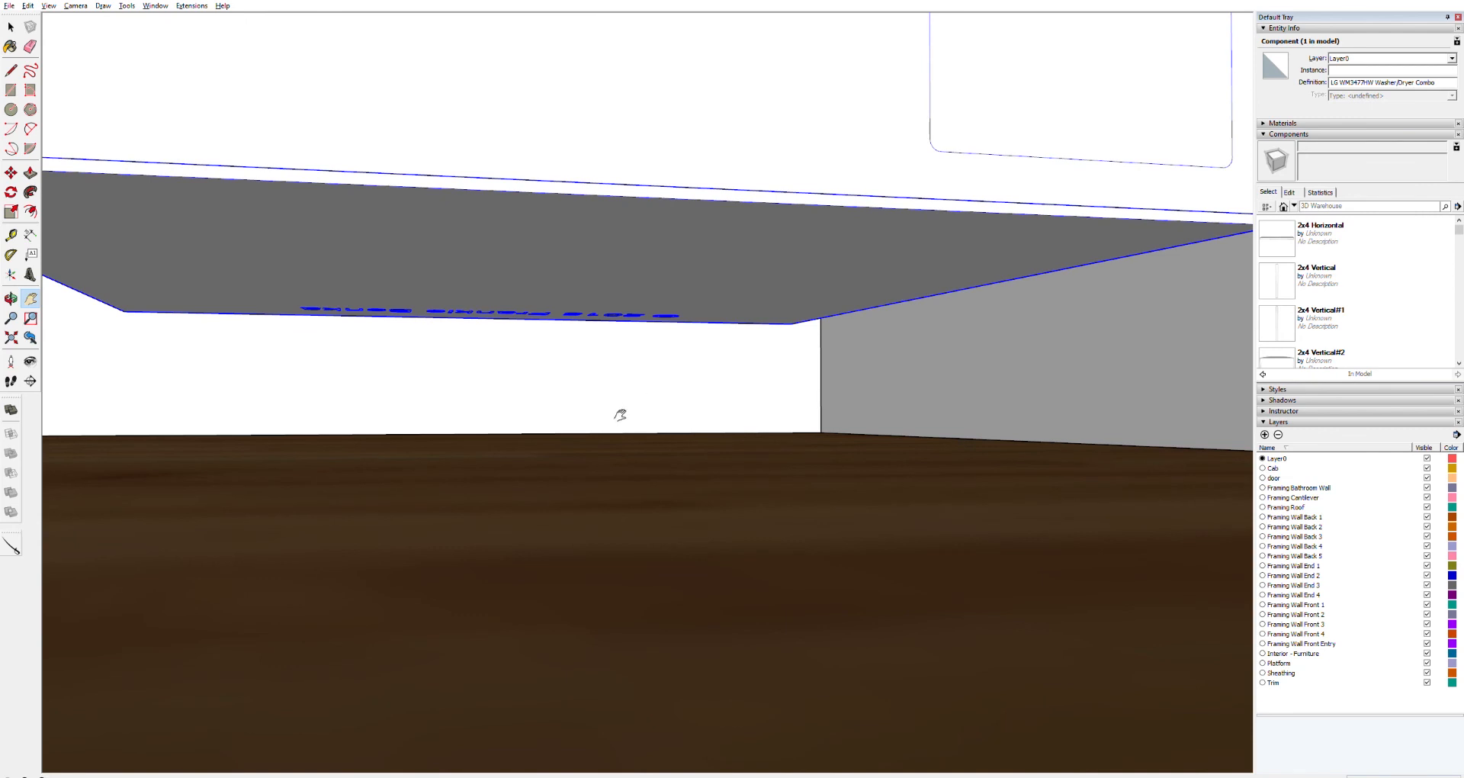
key(r)
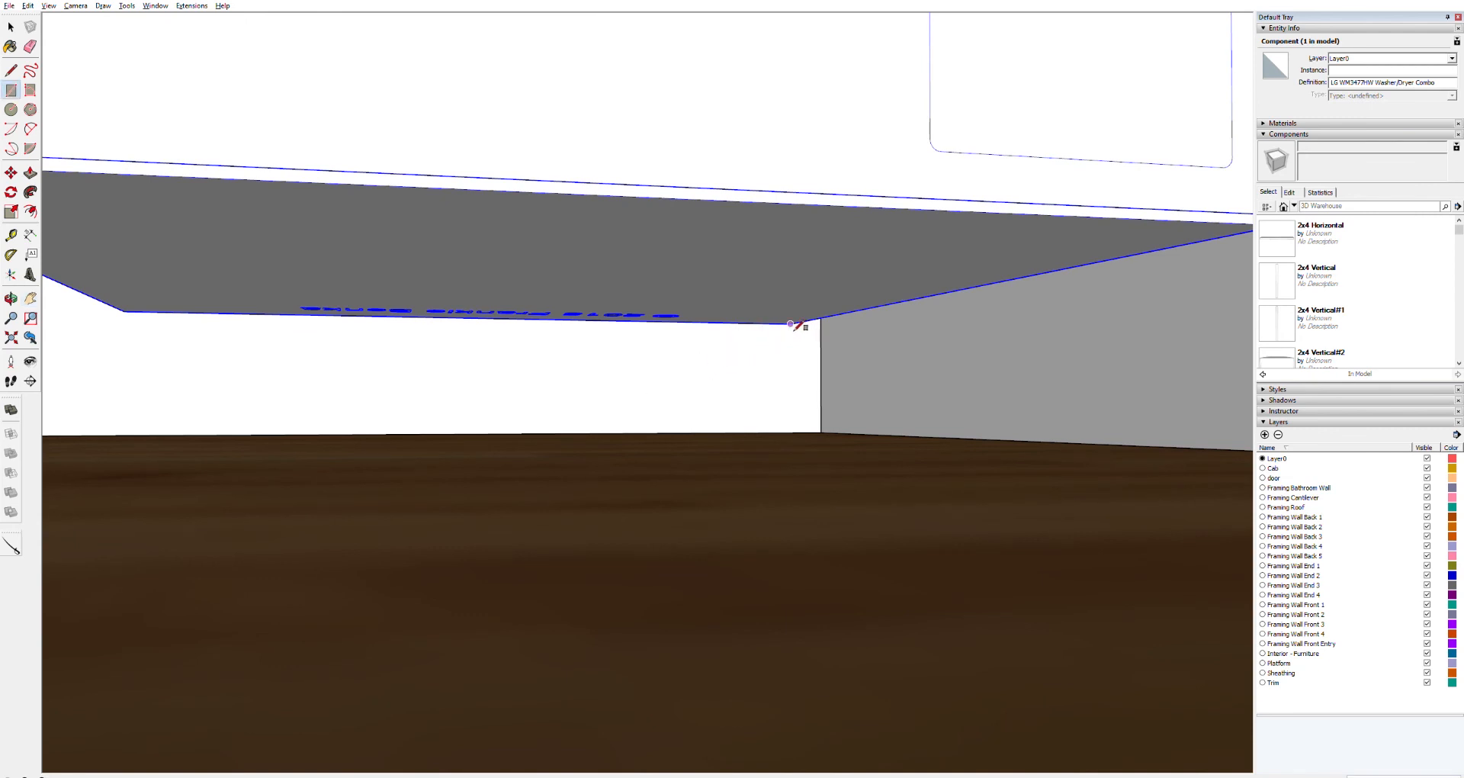
click(124, 310)
click(75, 280)
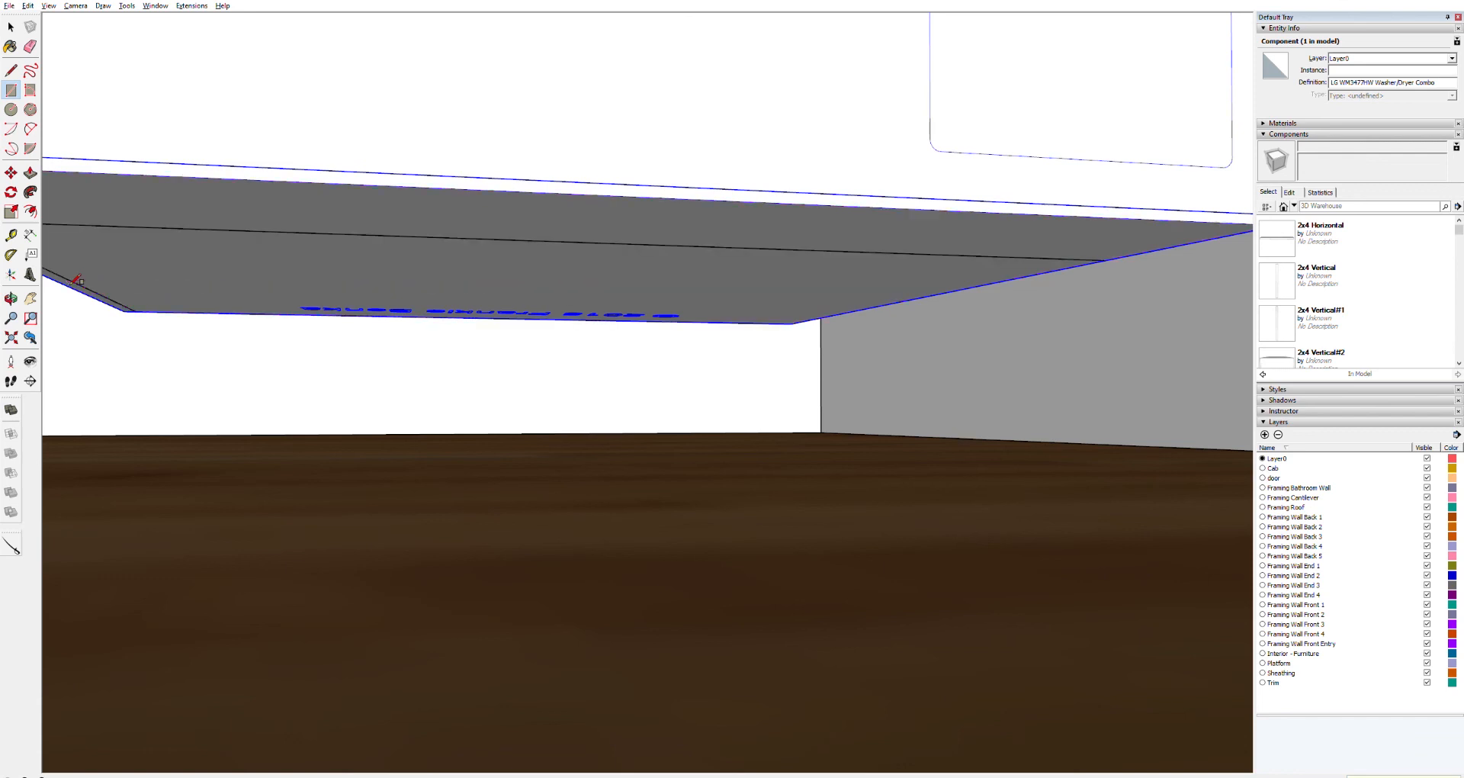
Step: Push/Pull the rectangle on the washer/dryer's underside down to the wood floor to form a base platform
key(space)
click(183, 238)
key(p)
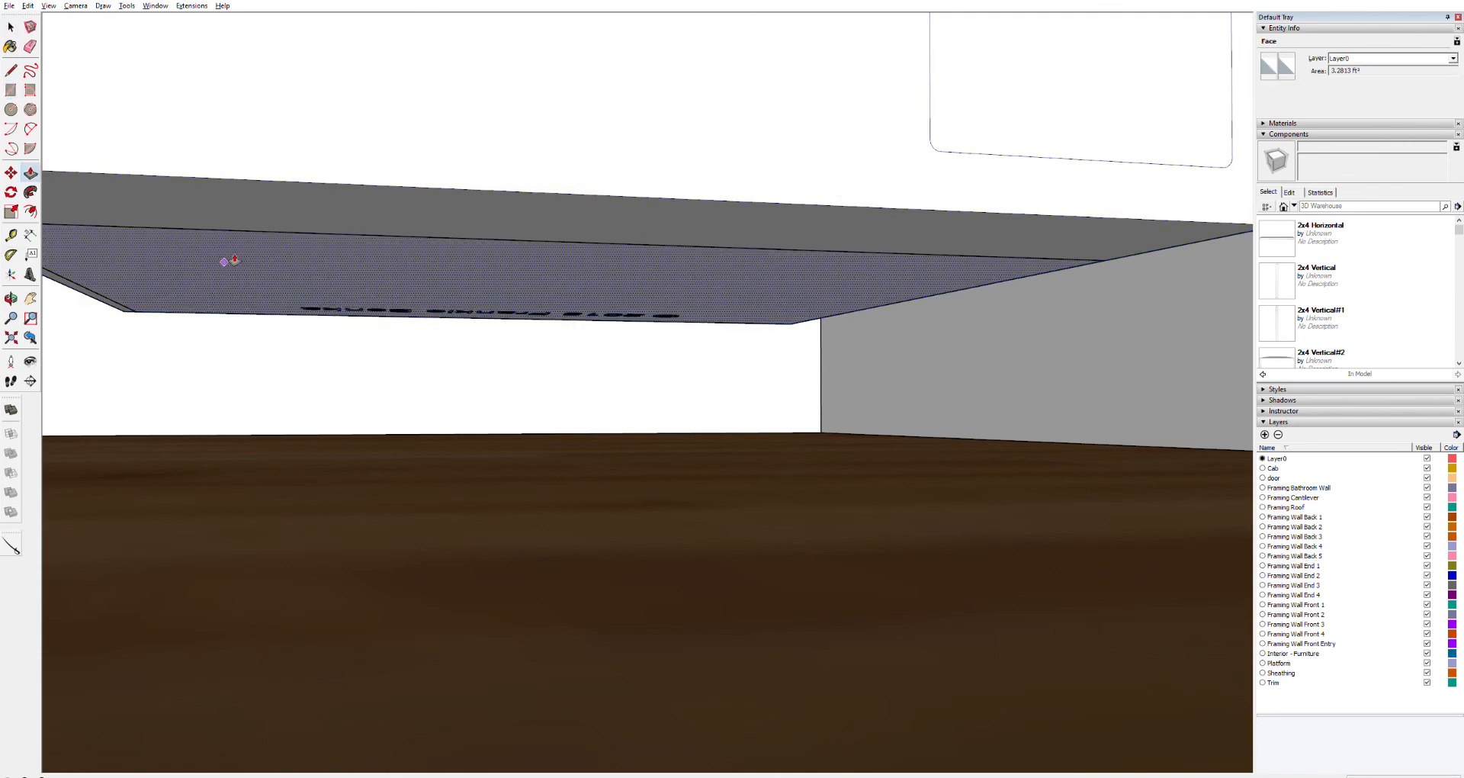
drag(227, 262, 288, 427)
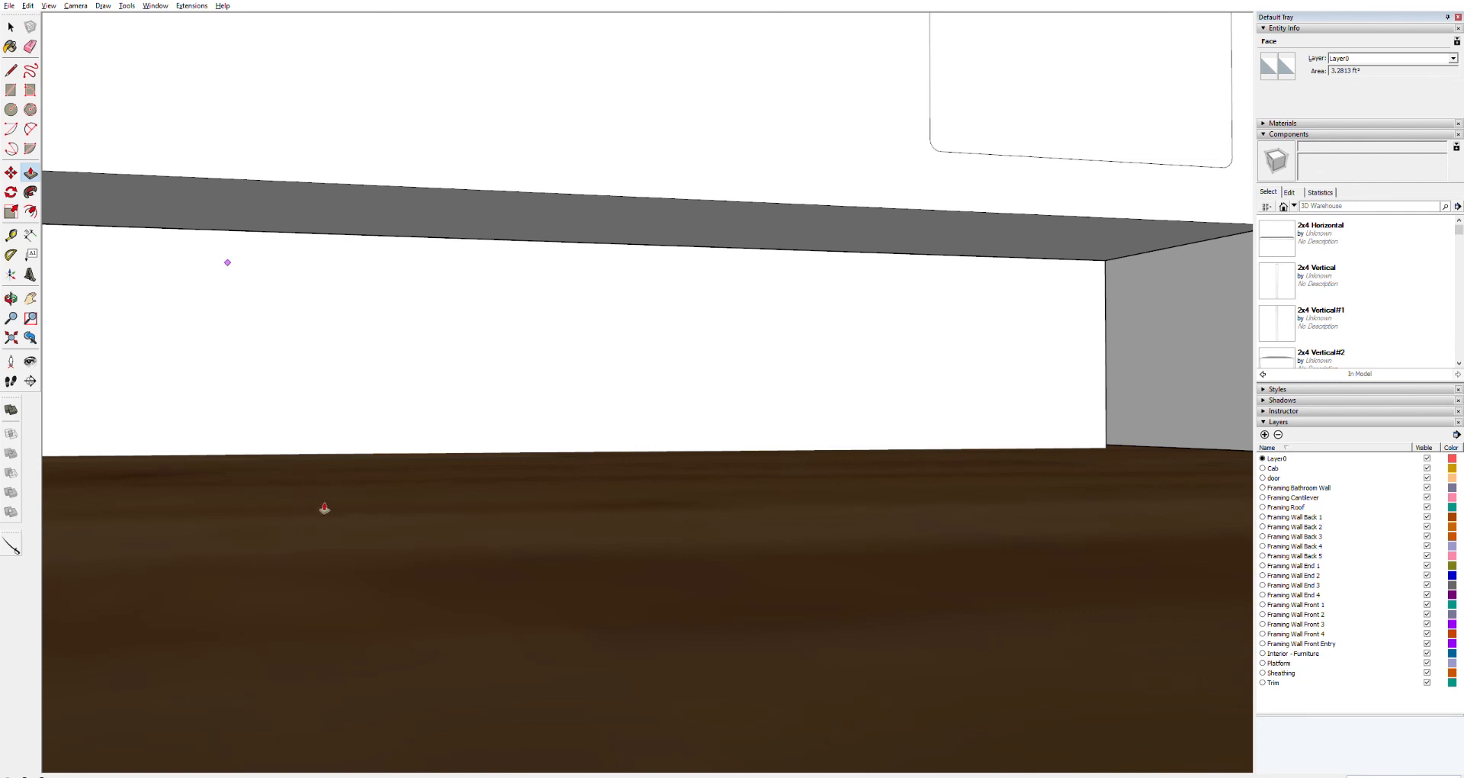
click(638, 478)
click(1148, 446)
Step: Make all the geometry of the base platform into a component
key(space)
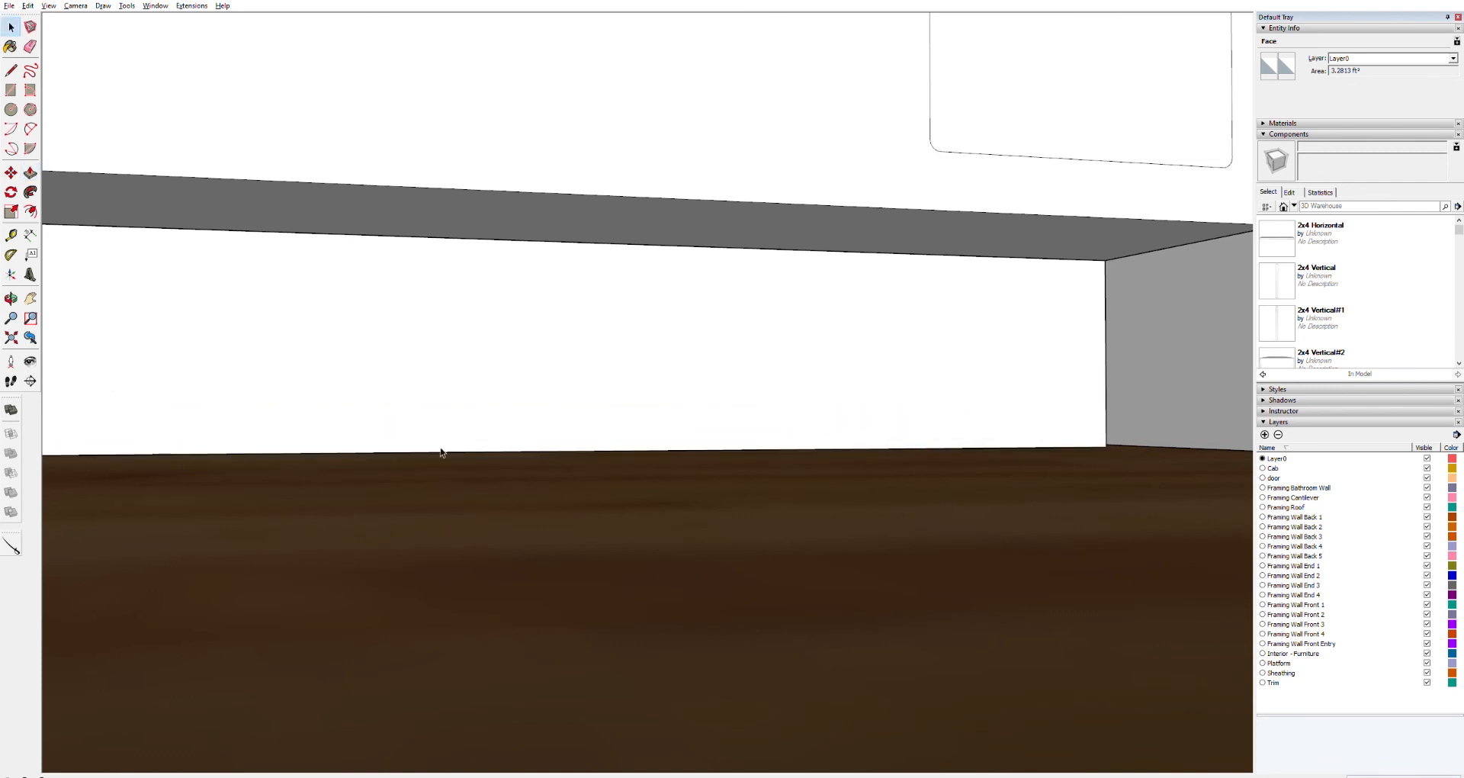
click(442, 401)
triple_click(440, 400)
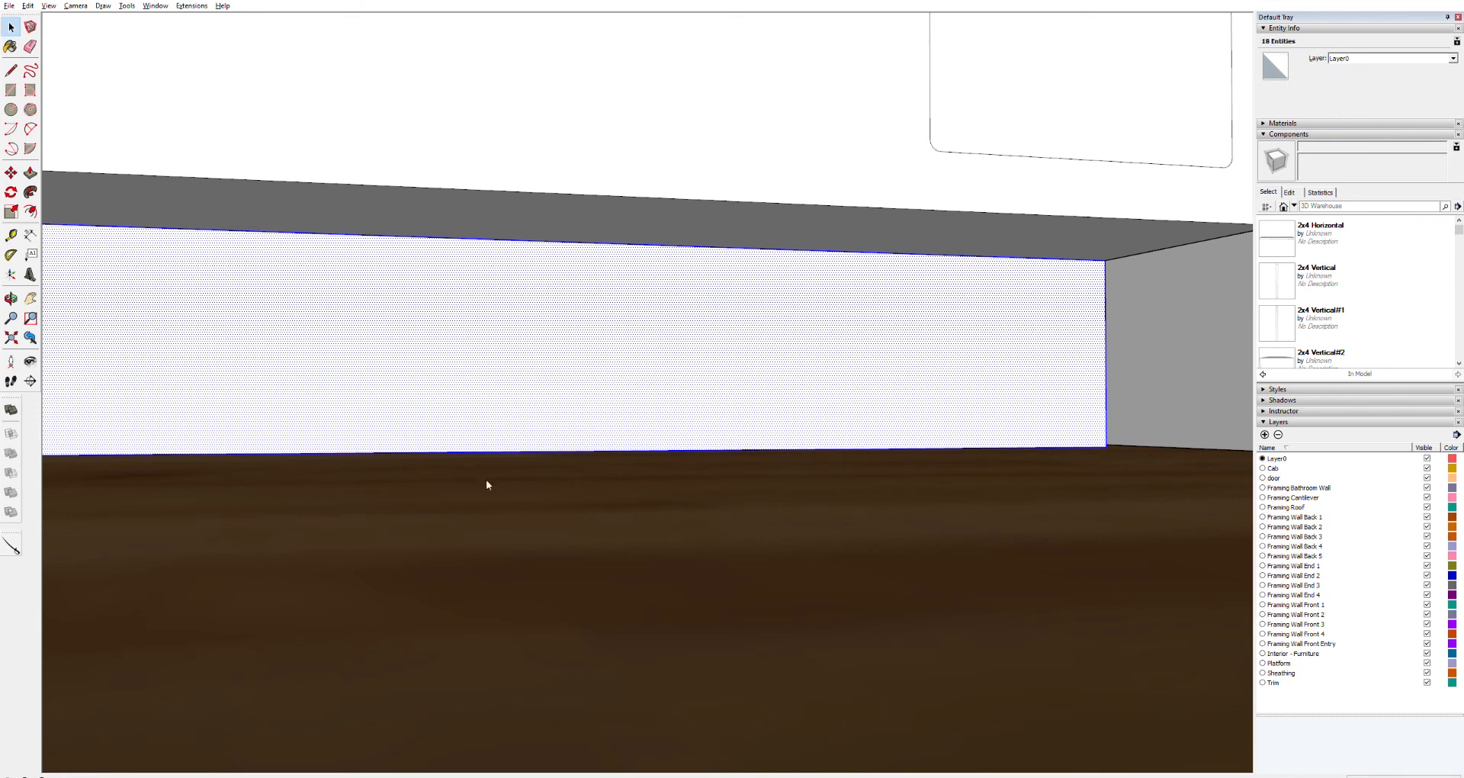
key(g)
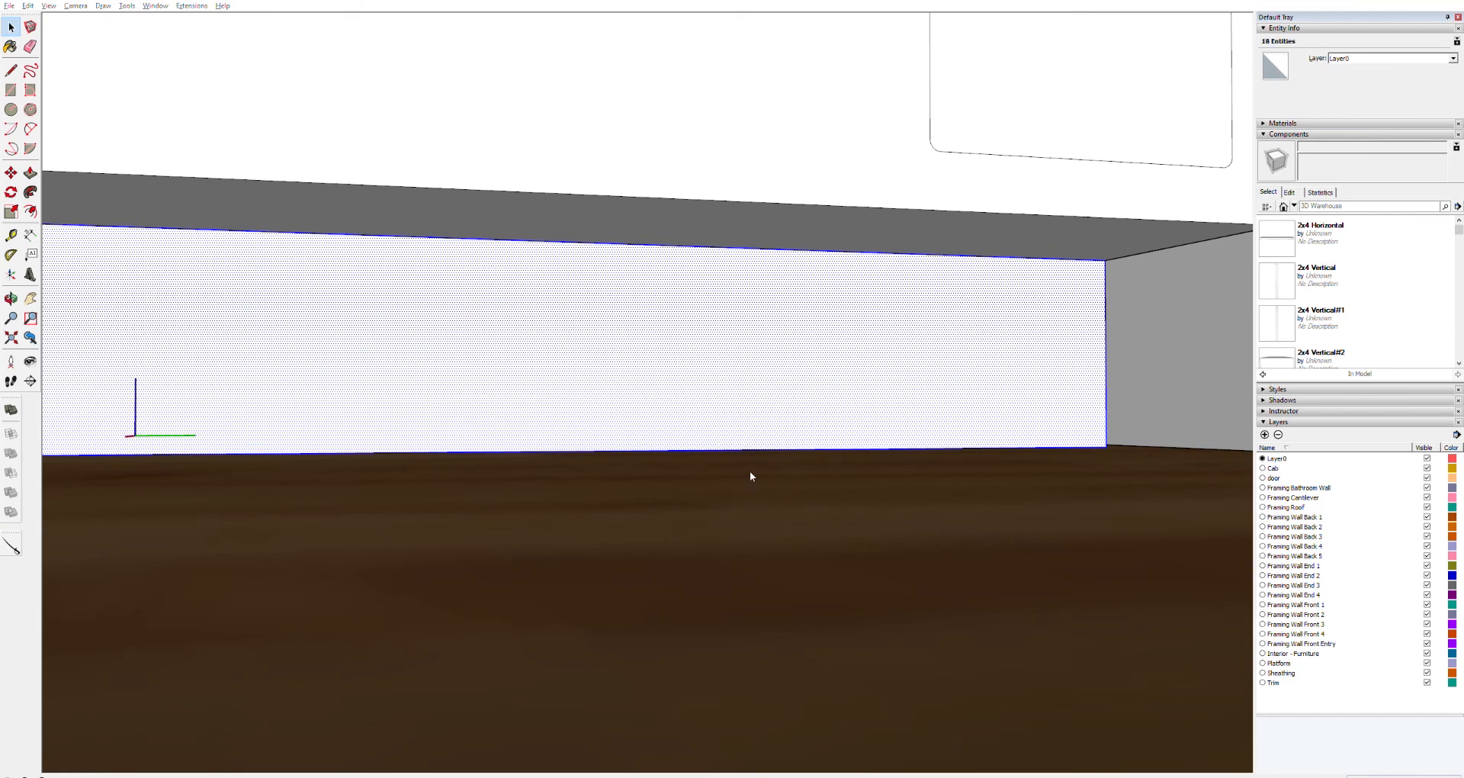
key(Return)
Step: Edit the base platform component and Push/Pull its stair-side face out flush with the washer/dryer's side
scroll(496, 511, down, 4)
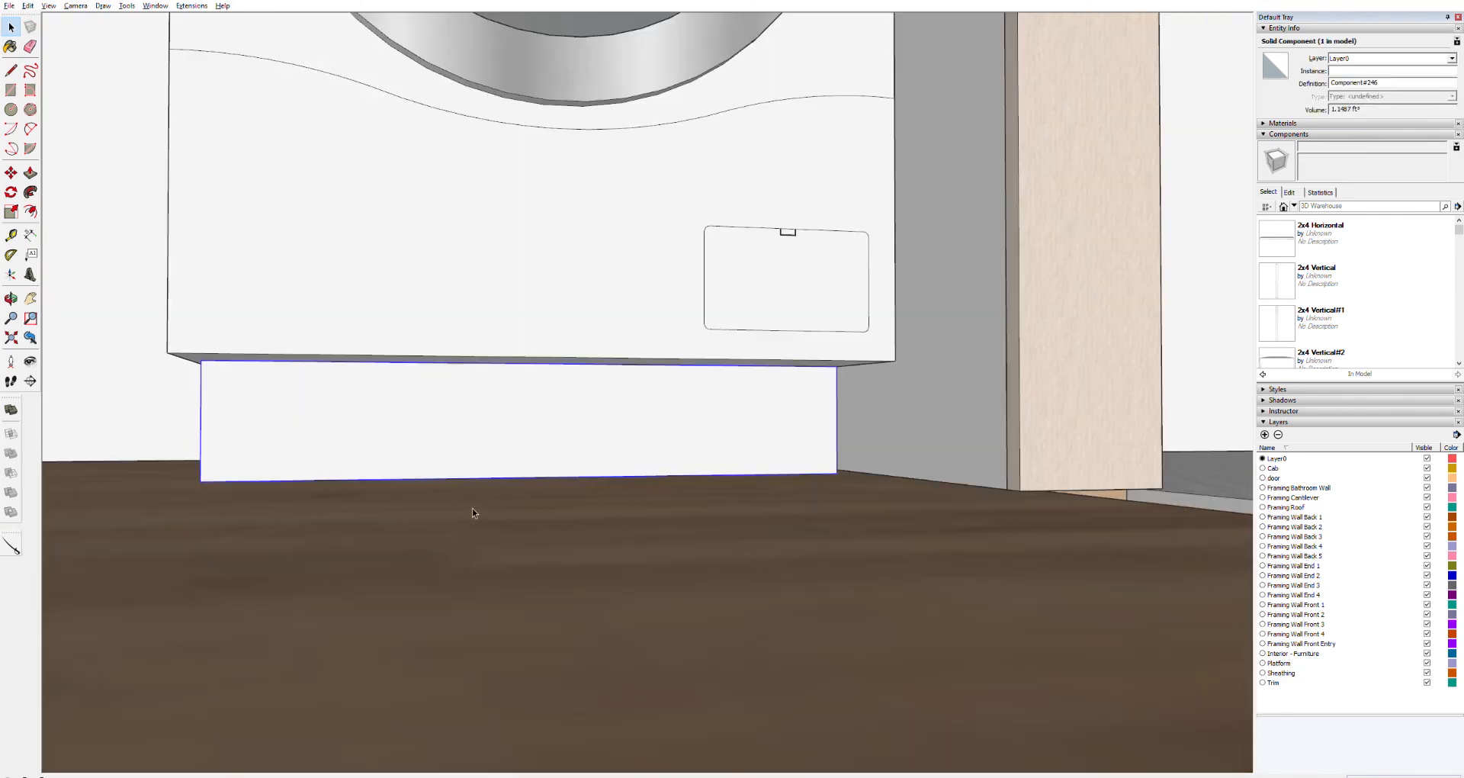
key(h)
drag(332, 442, 1036, 710)
scroll(845, 616, down, 2)
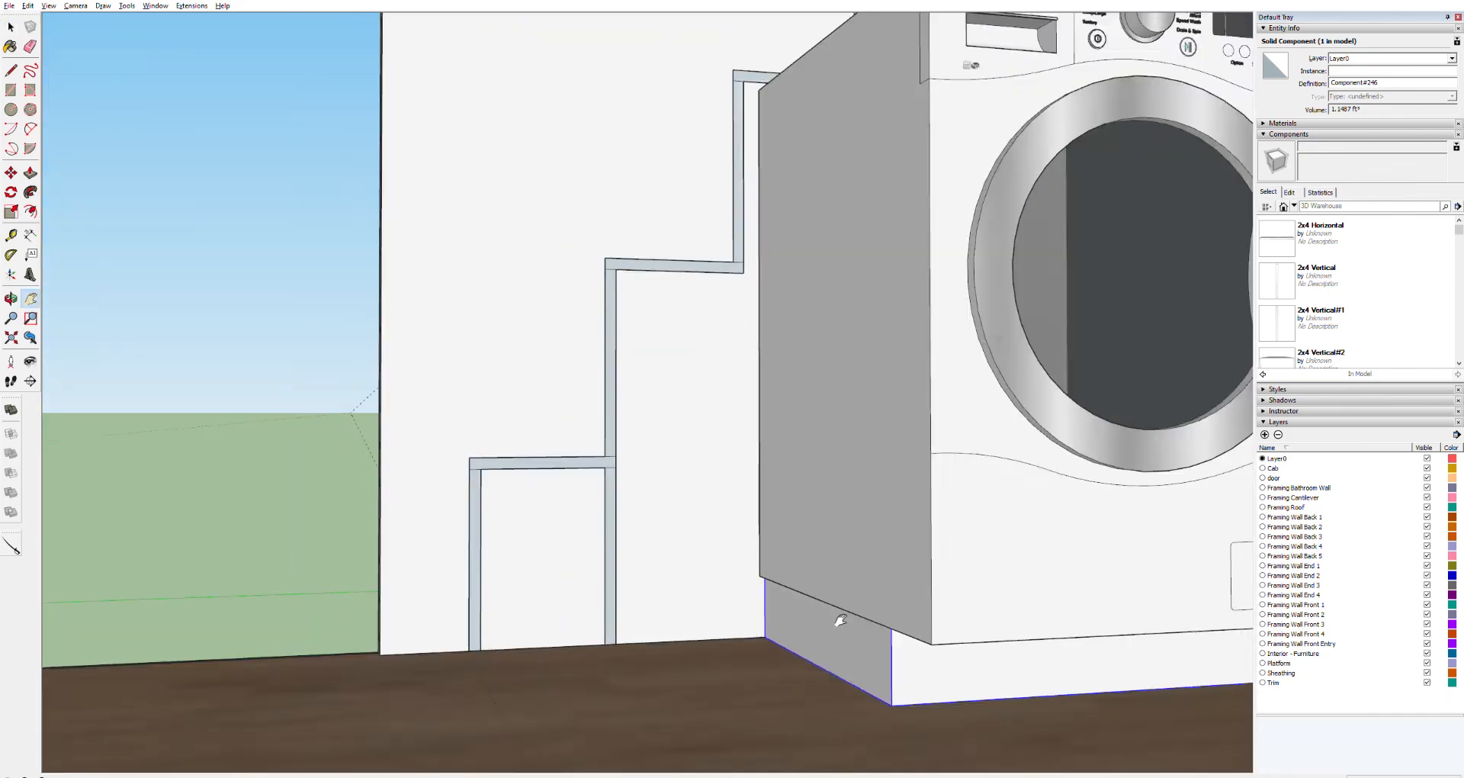
scroll(840, 620, down, 3)
drag(841, 619, 660, 486)
scroll(661, 487, up, 4)
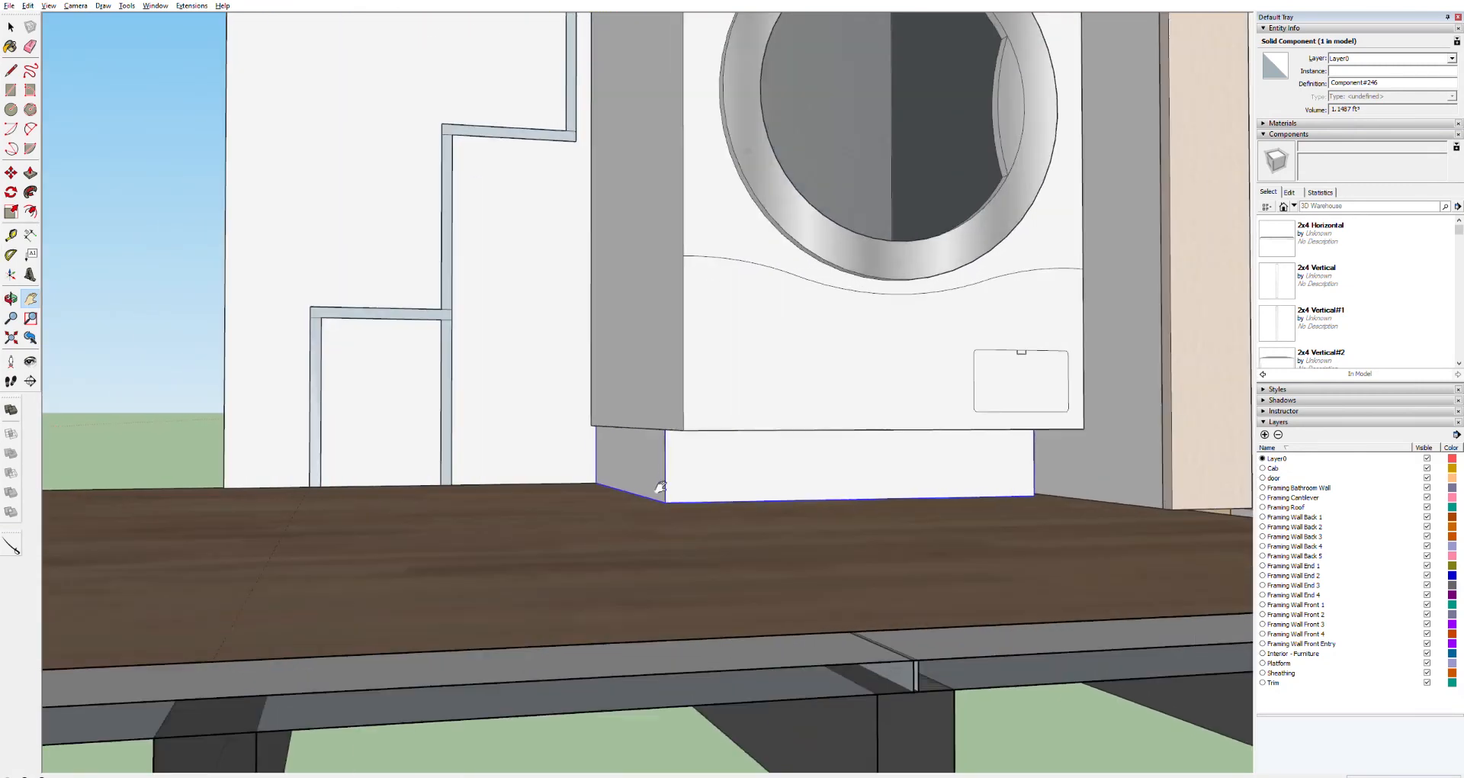
scroll(633, 459, up, 5)
key(space)
double_click(630, 393)
triple_click(630, 395)
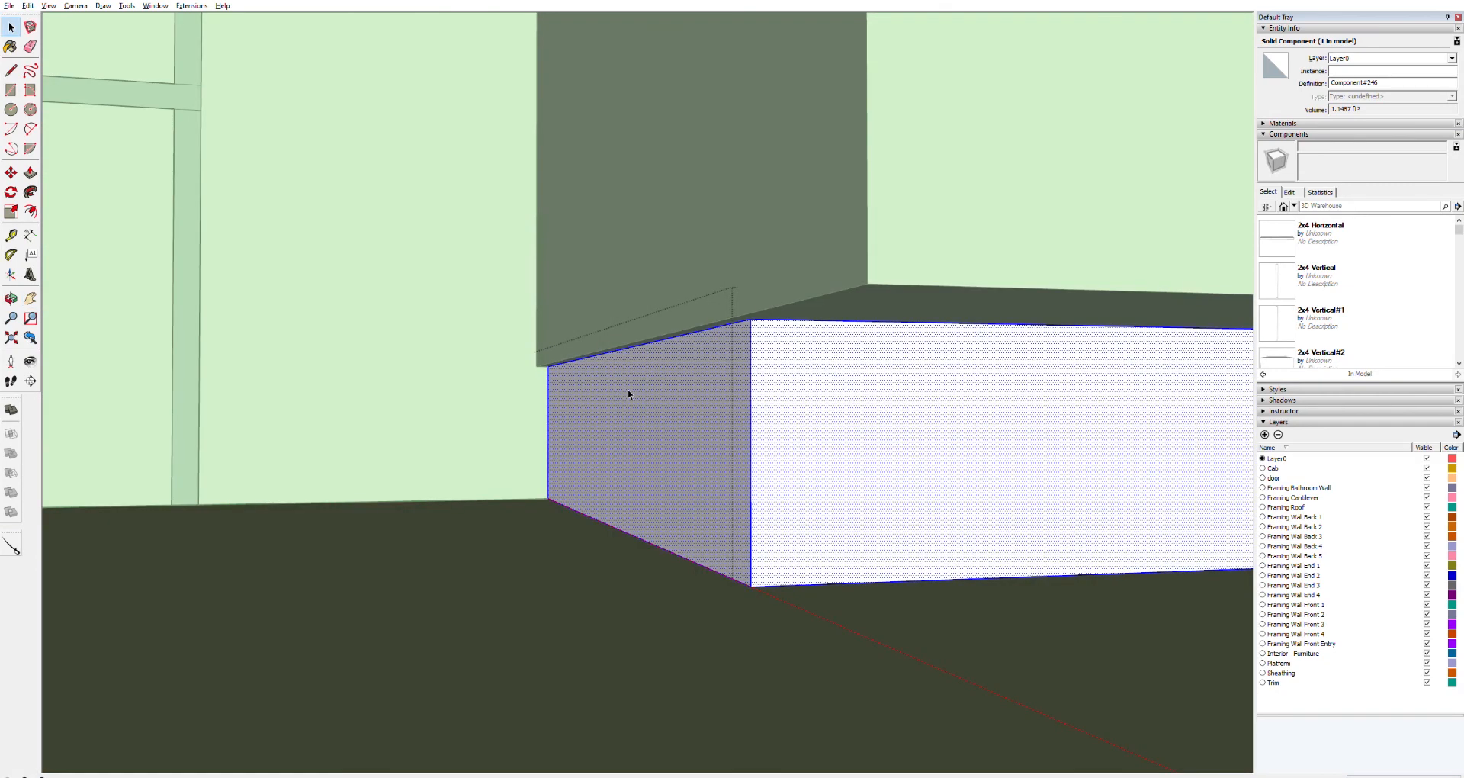
key(p)
click(645, 375)
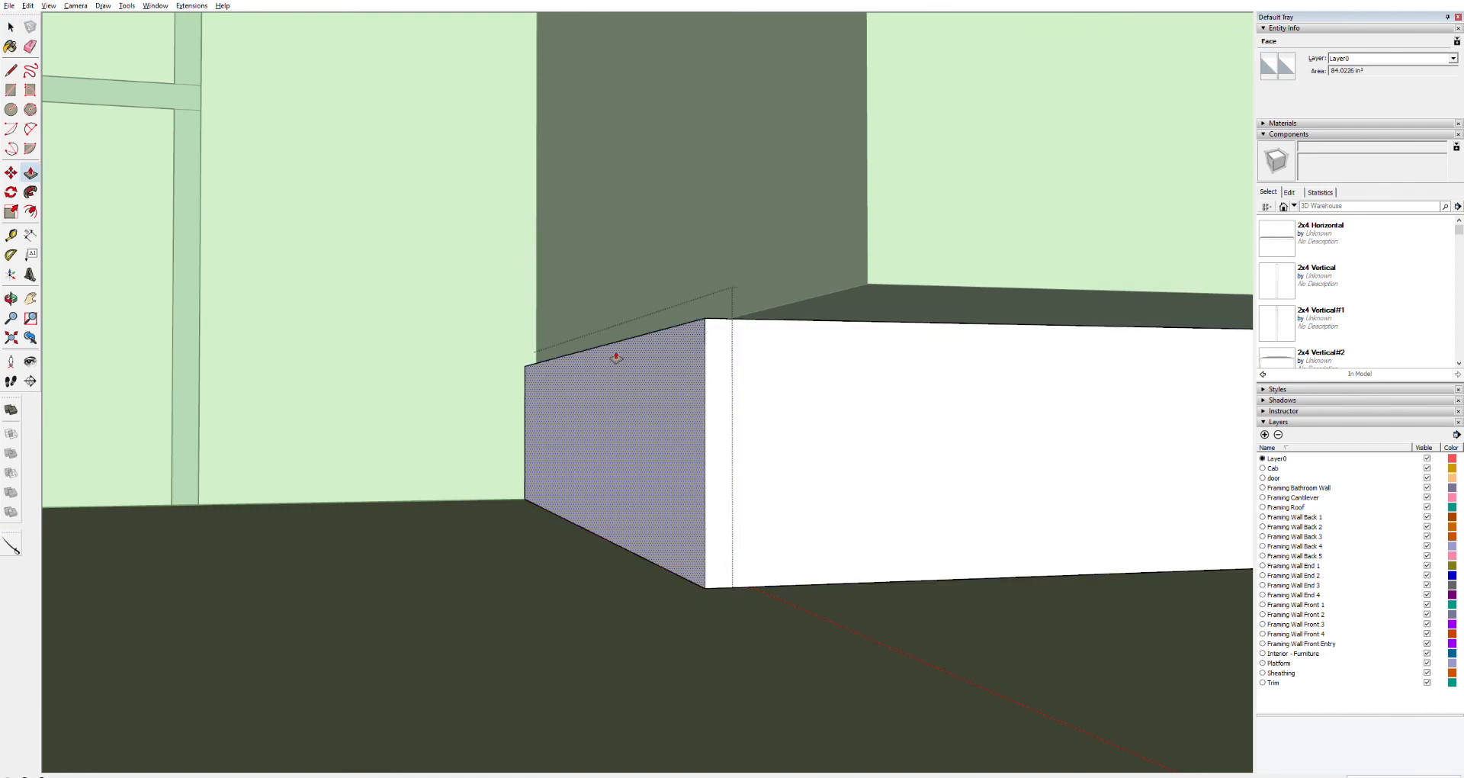
click(760, 307)
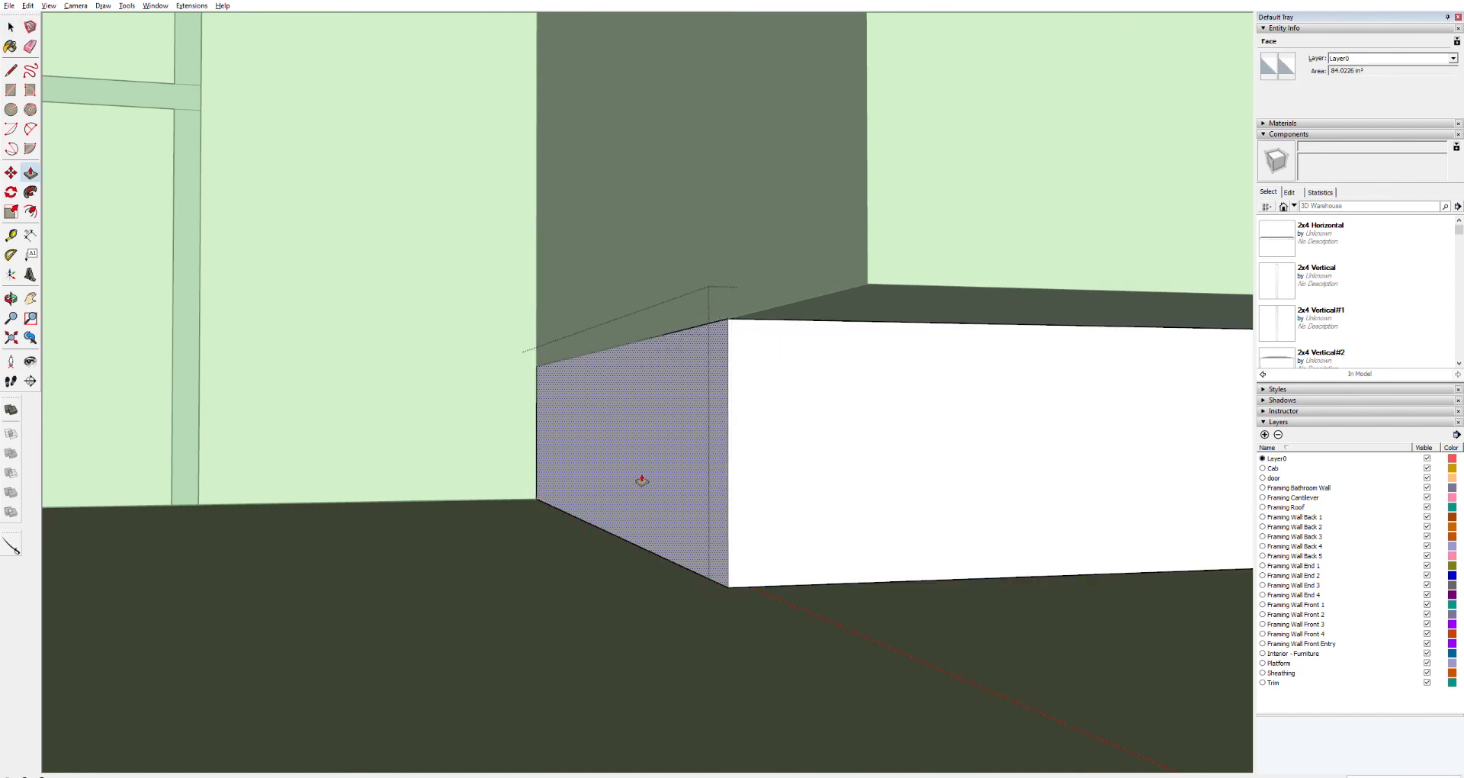
key(space)
click(587, 610)
scroll(582, 610, down, 2)
click(585, 605)
scroll(584, 606, down, 6)
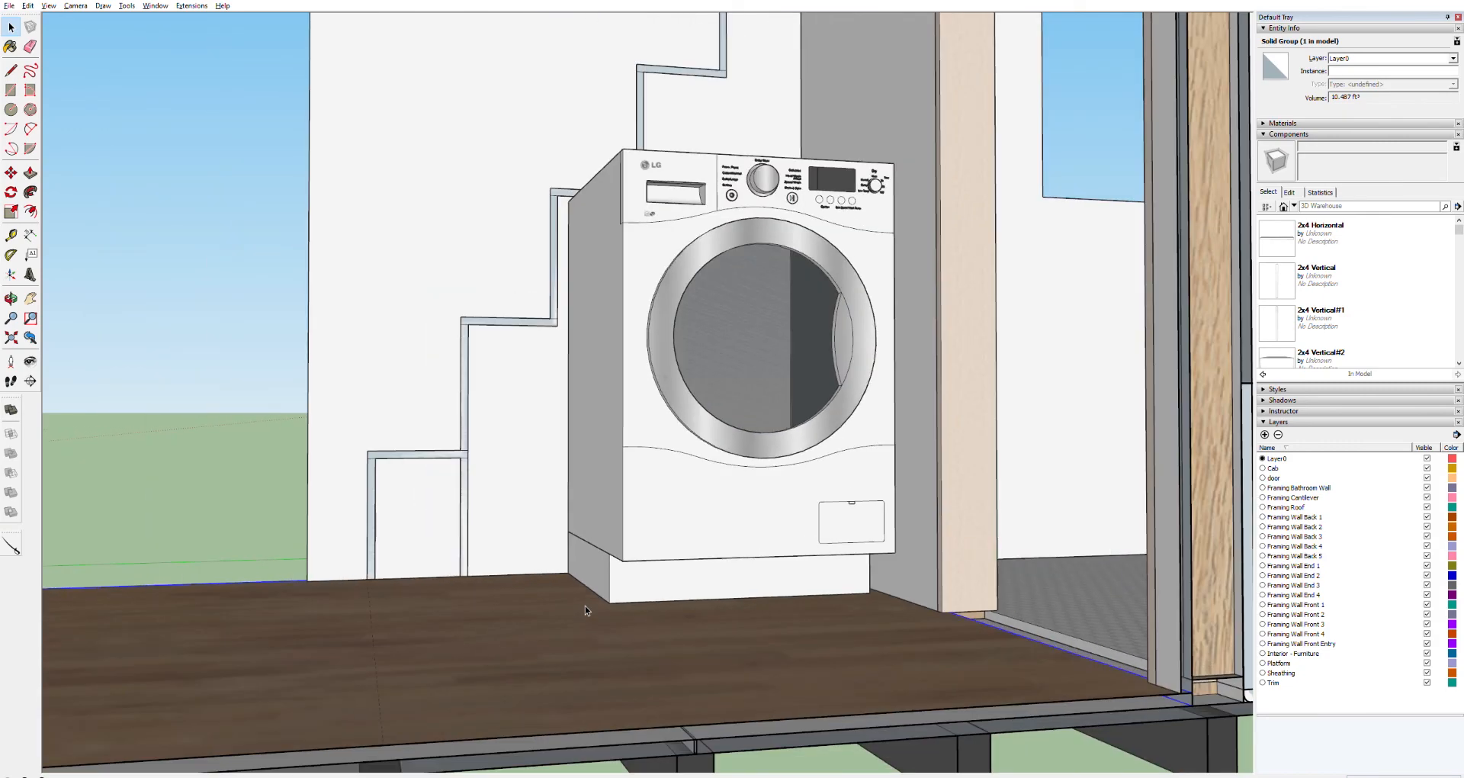
Step: Draw a narrow upright rectangle from the rear end of the second tread's underside down to the floor, in line with the third riser
mouse_move(584, 606)
middle_down()
mouse_move(644, 575)
mouse_move(1154, 562)
mouse_move(1156, 534)
mouse_move(561, 610)
middle_up()
scroll(549, 576, down, 3)
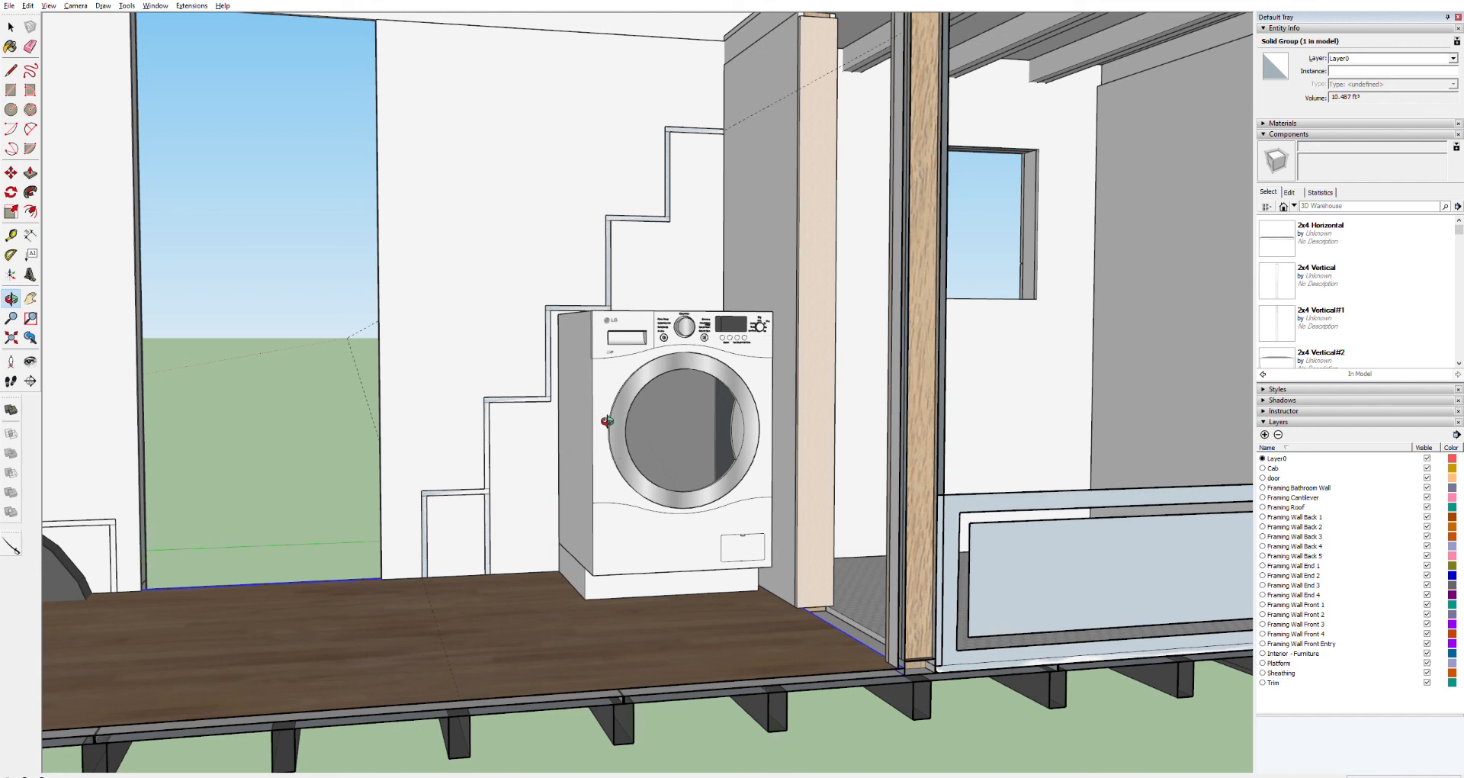
shift+drag(714, 302, 597, 330)
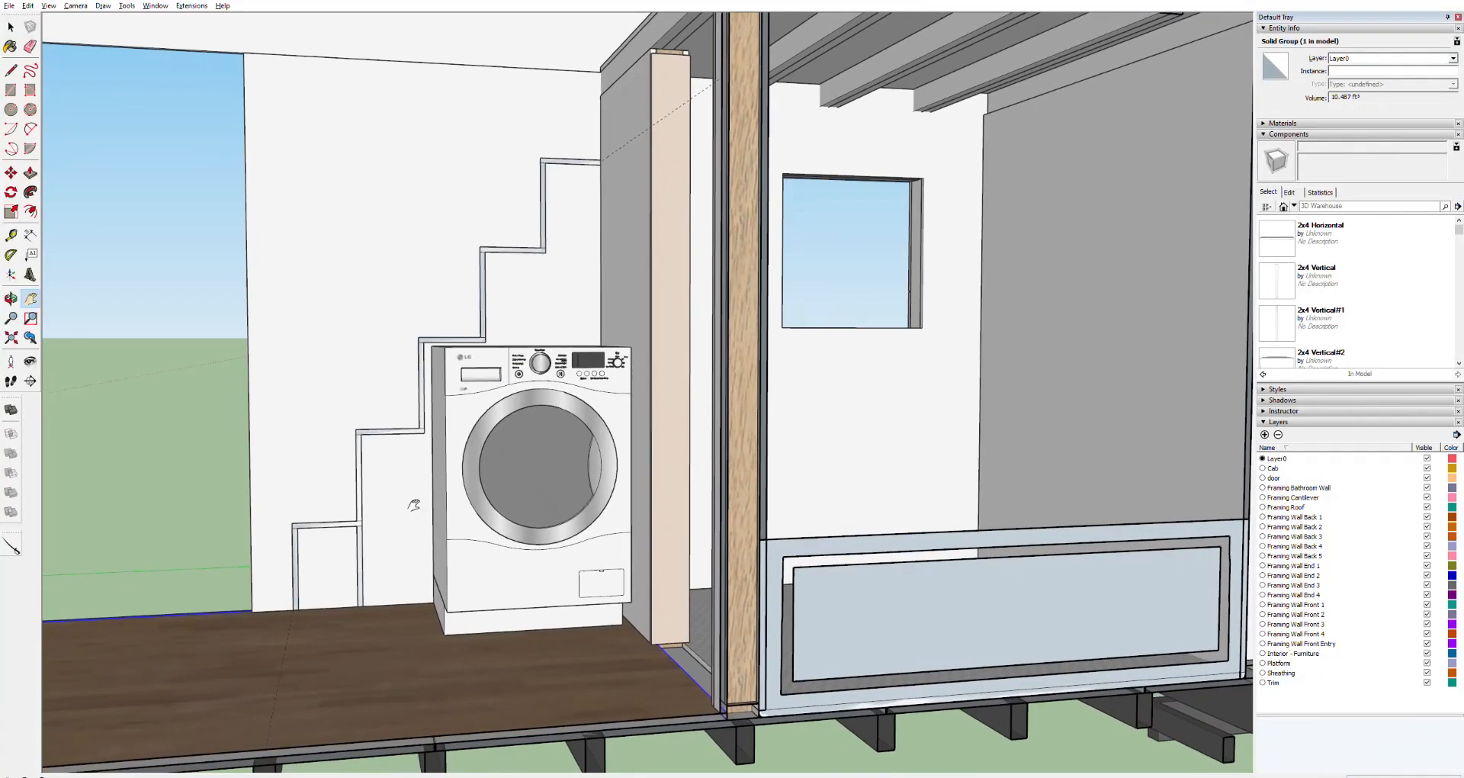
scroll(416, 492, up, 5)
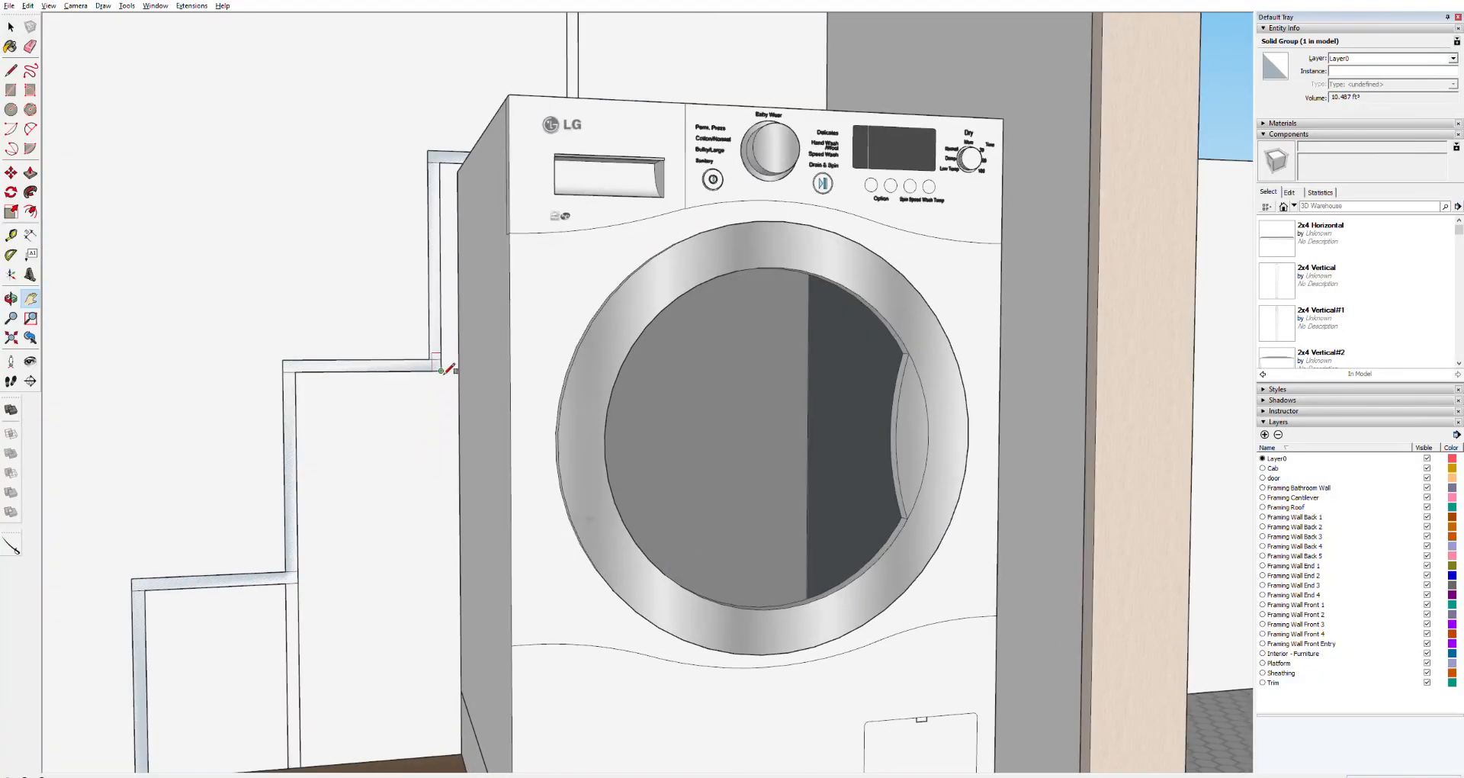
key(r)
click(441, 371)
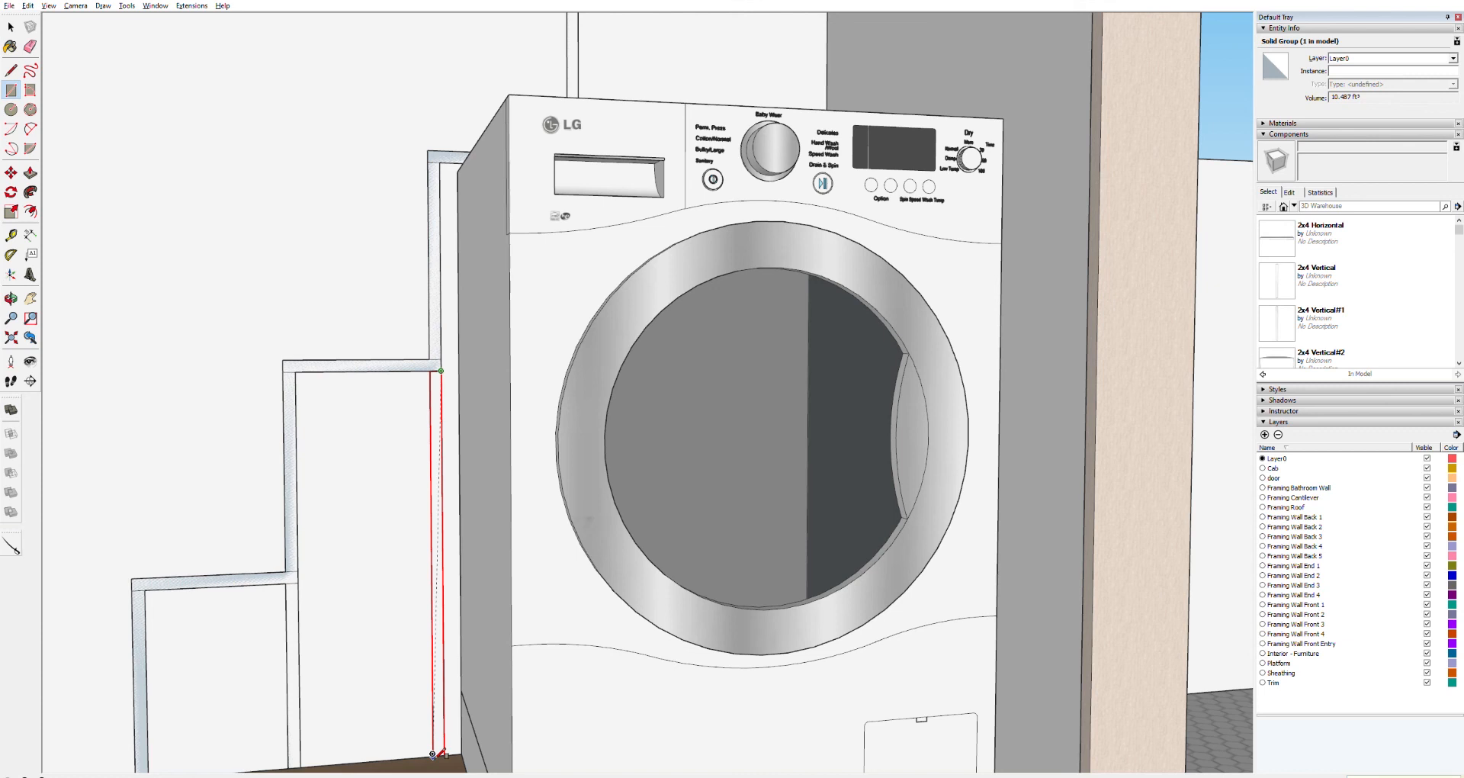
click(434, 756)
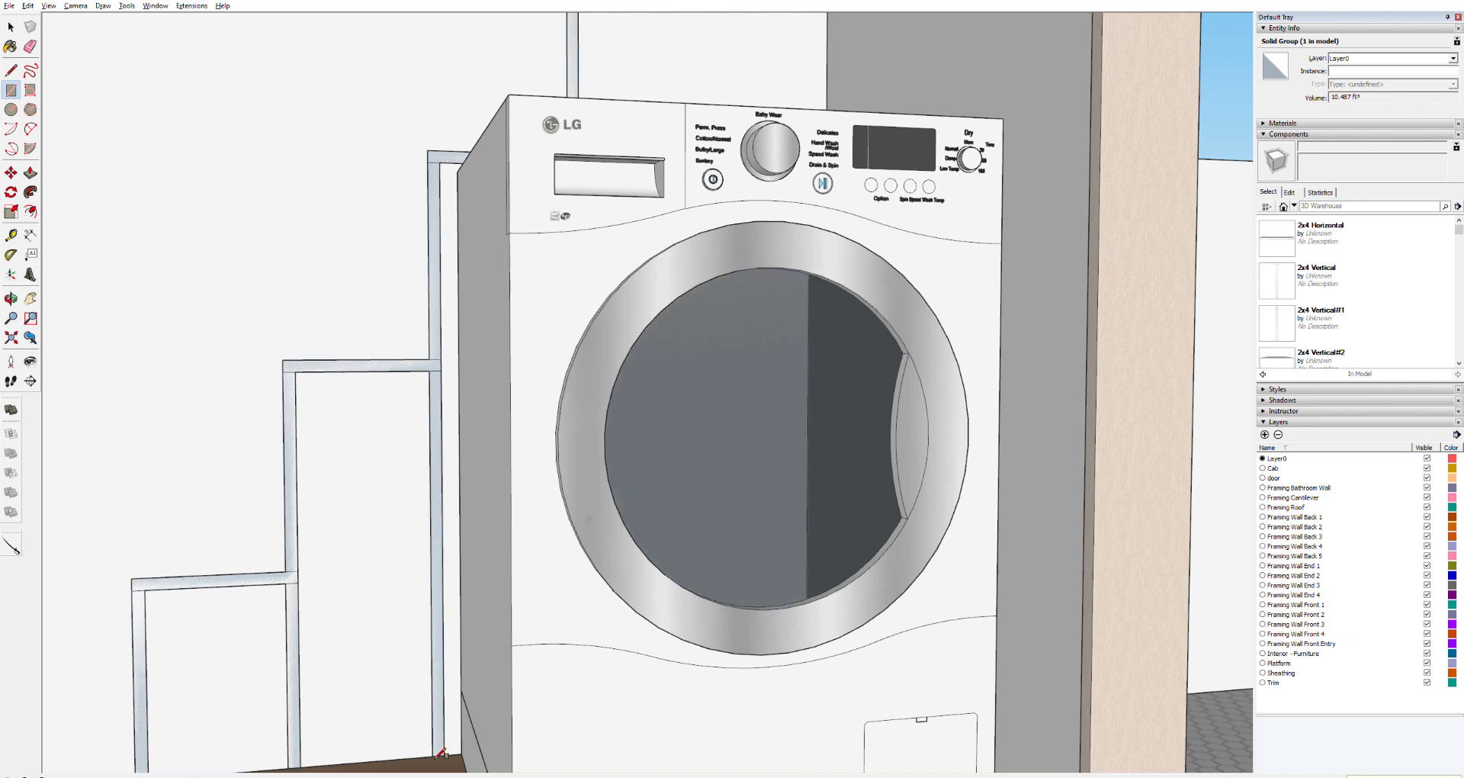
key(space)
Step: Draw a rectangle extending the third tread from its rear end to the grey partition, matching the tread's thickness
scroll(412, 492, down, 5)
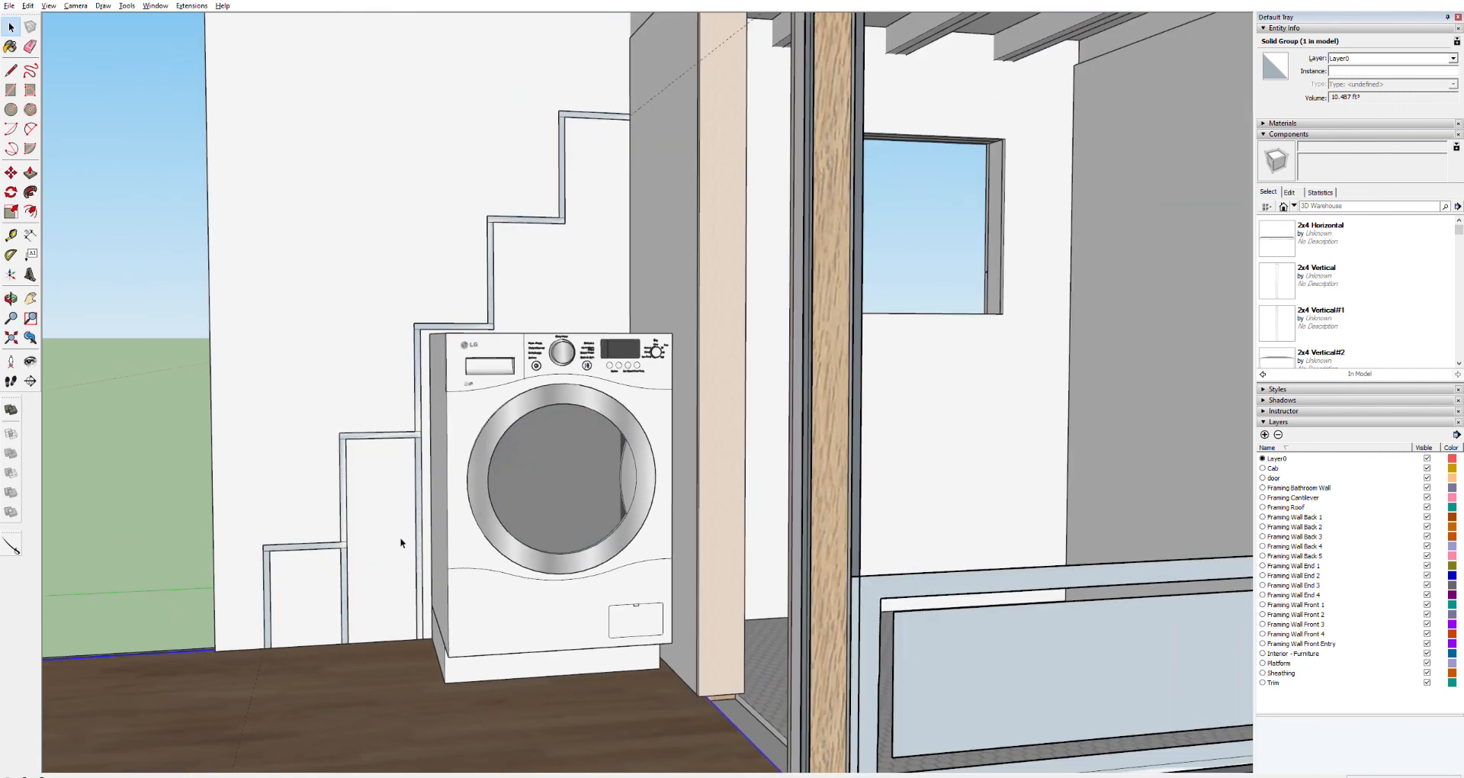
key(h)
drag(563, 445, 315, 467)
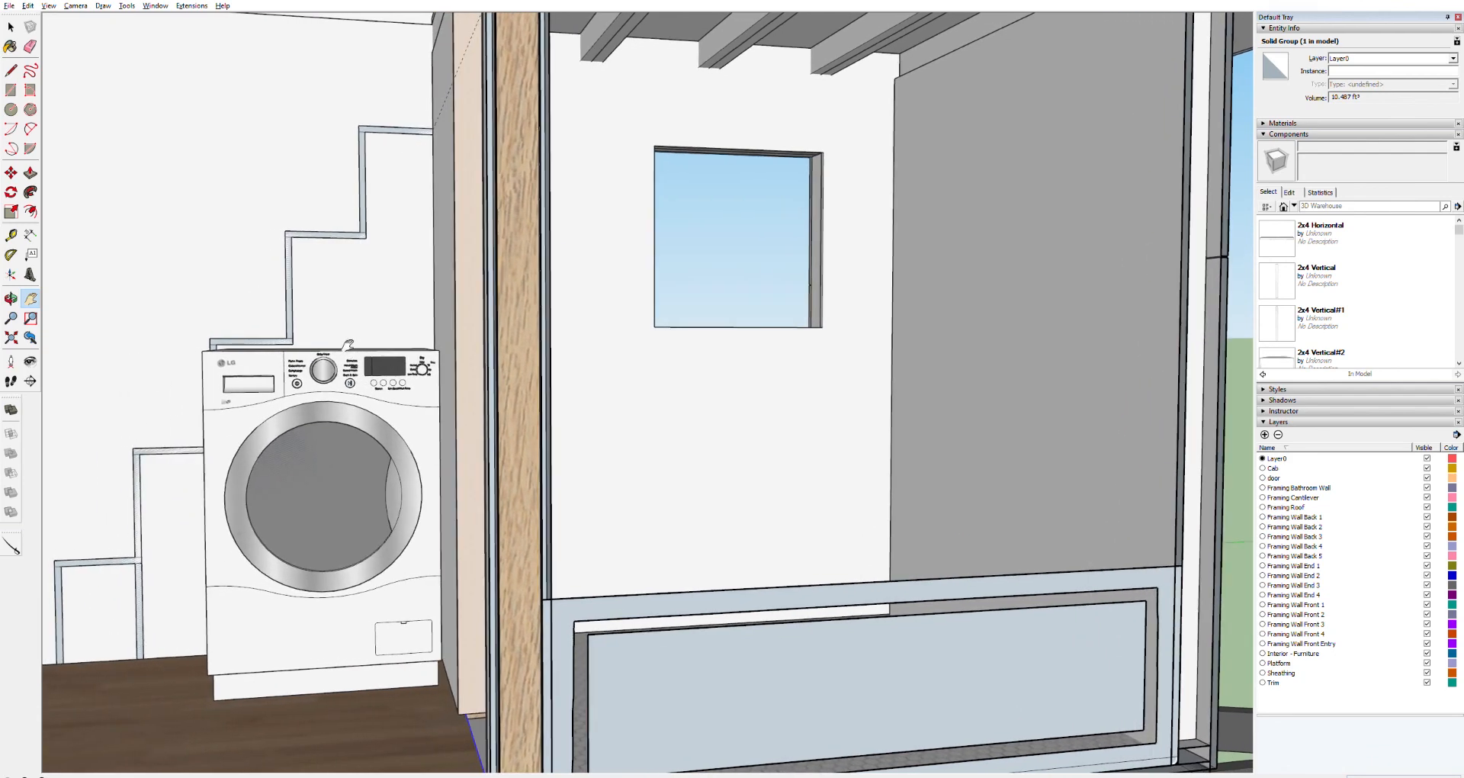
scroll(333, 376, up, 8)
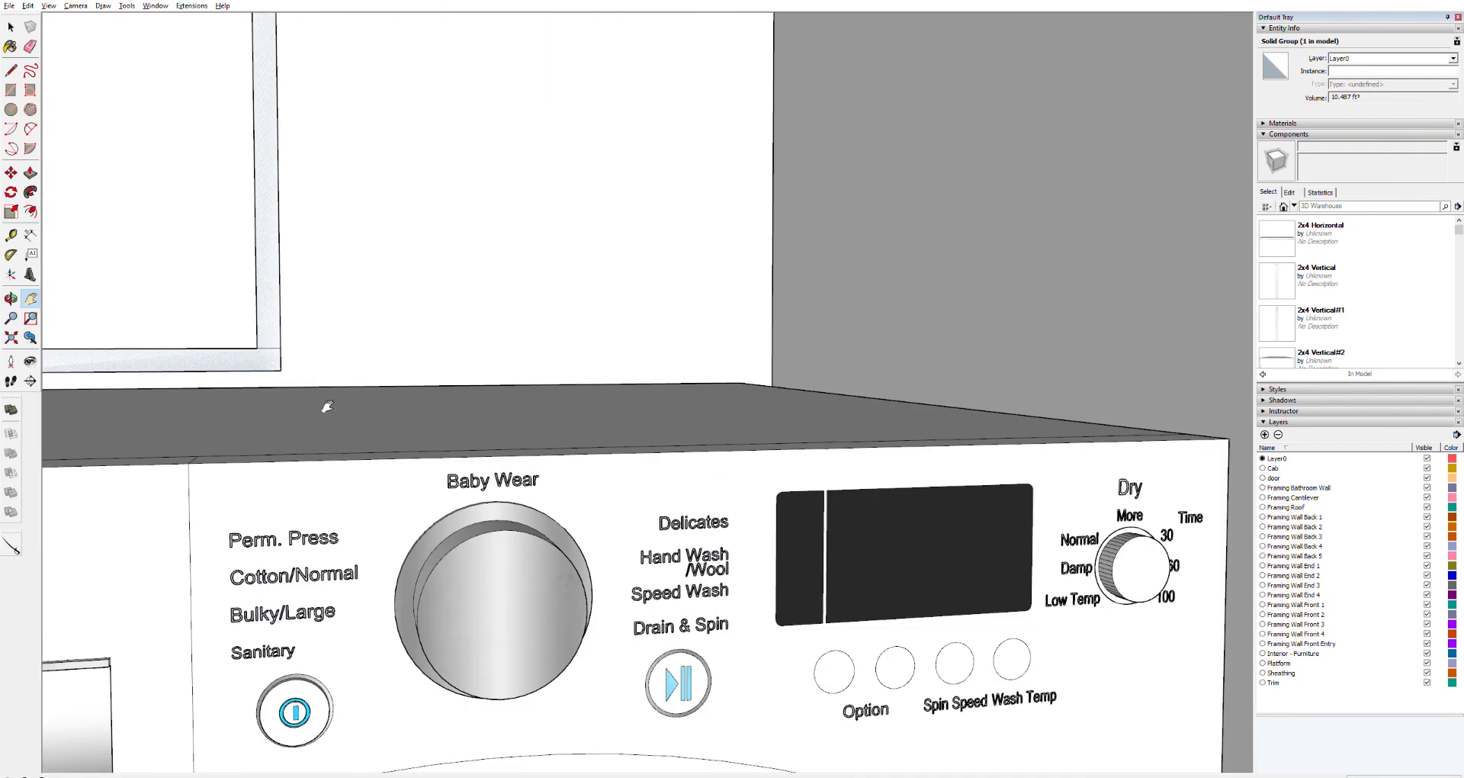
key(l)
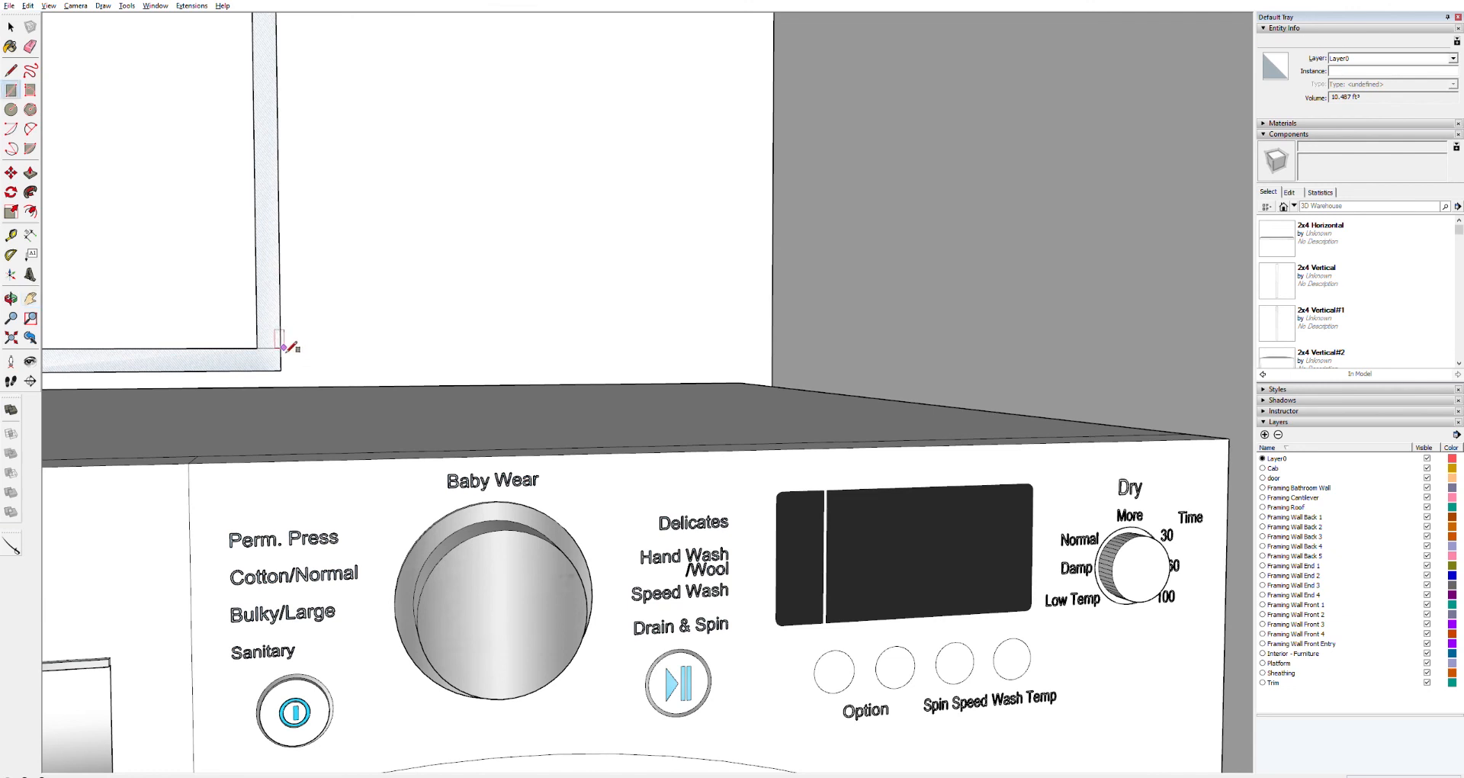
click(280, 348)
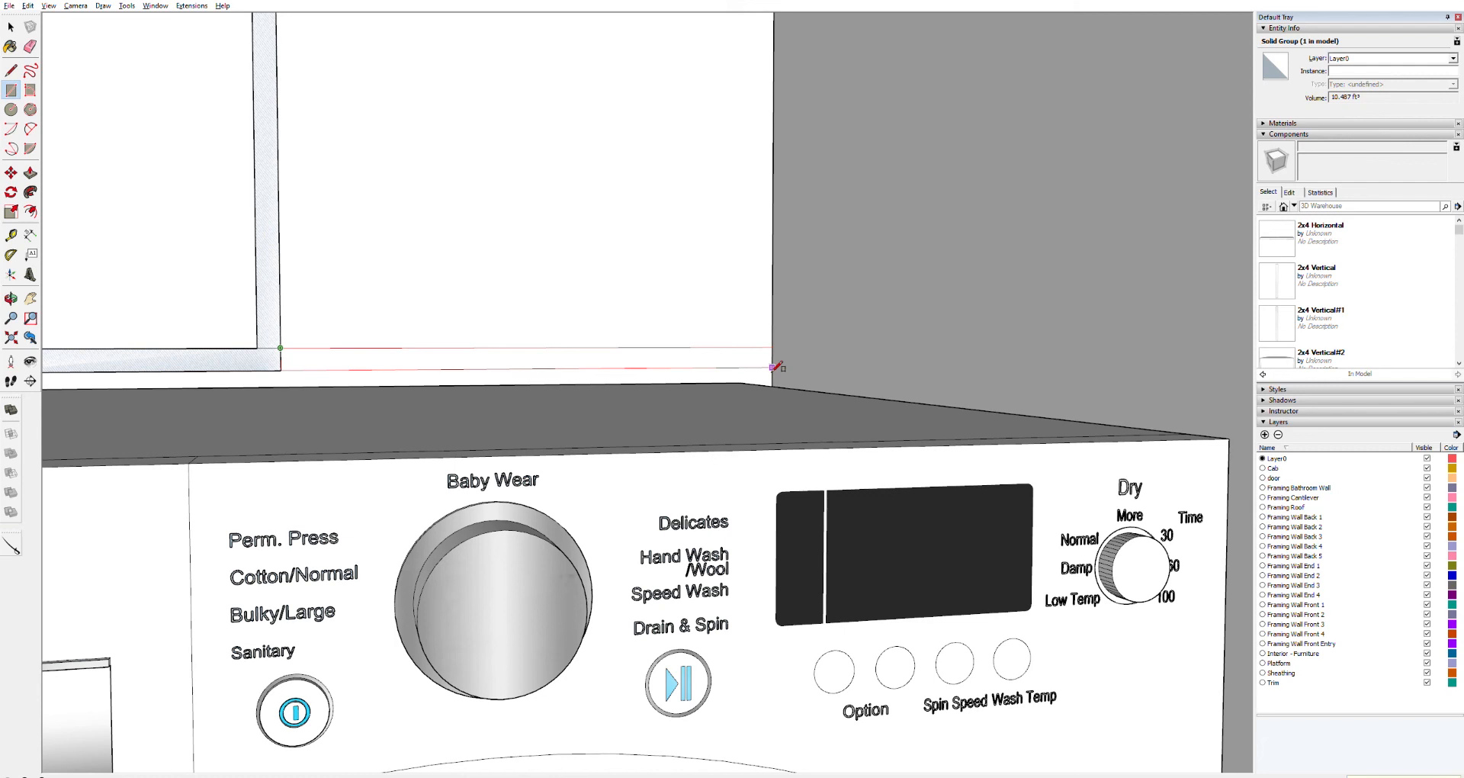
click(772, 368)
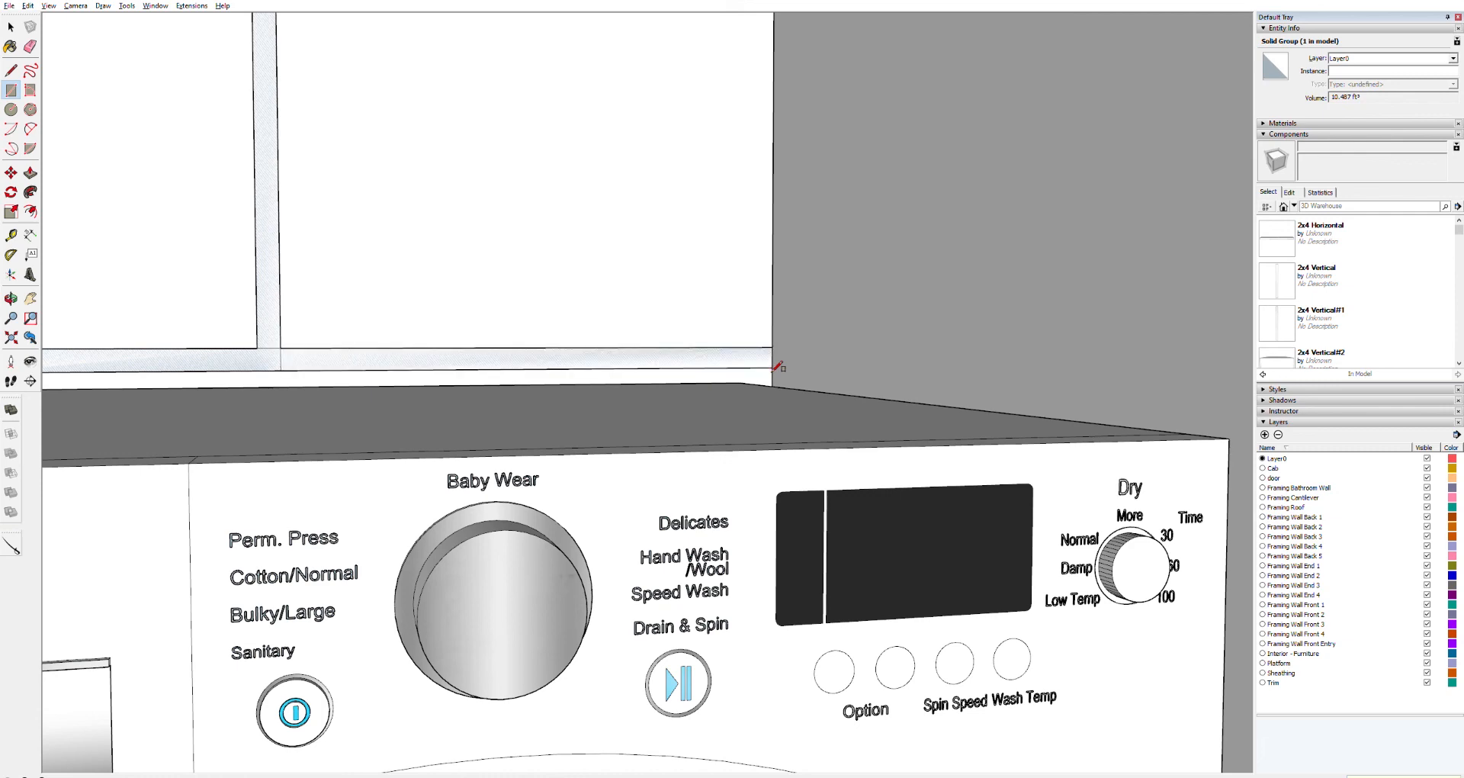
Step: Delete the washer/dryer component from beneath the extended third tread
scroll(694, 379, down, 4)
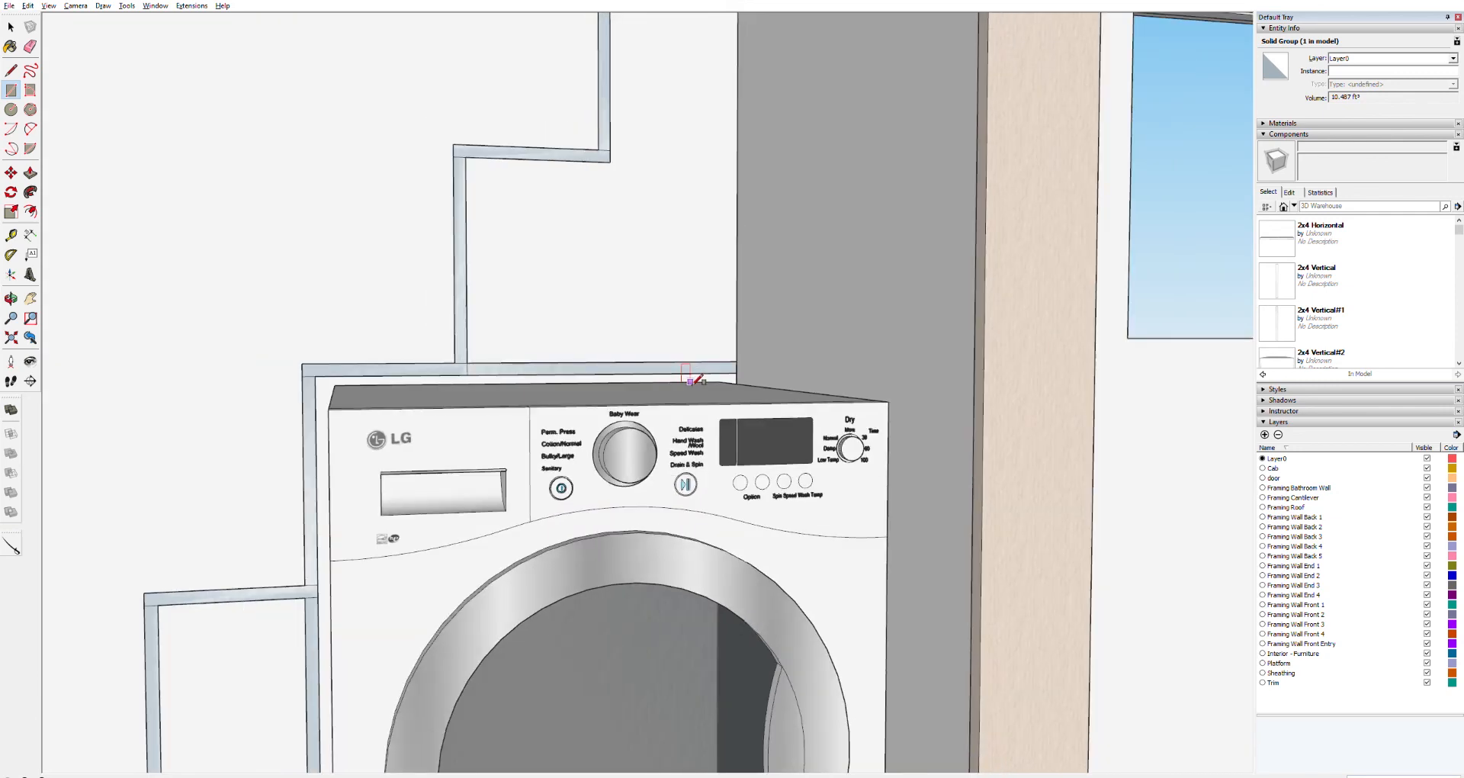
scroll(694, 379, up, 3)
key(h)
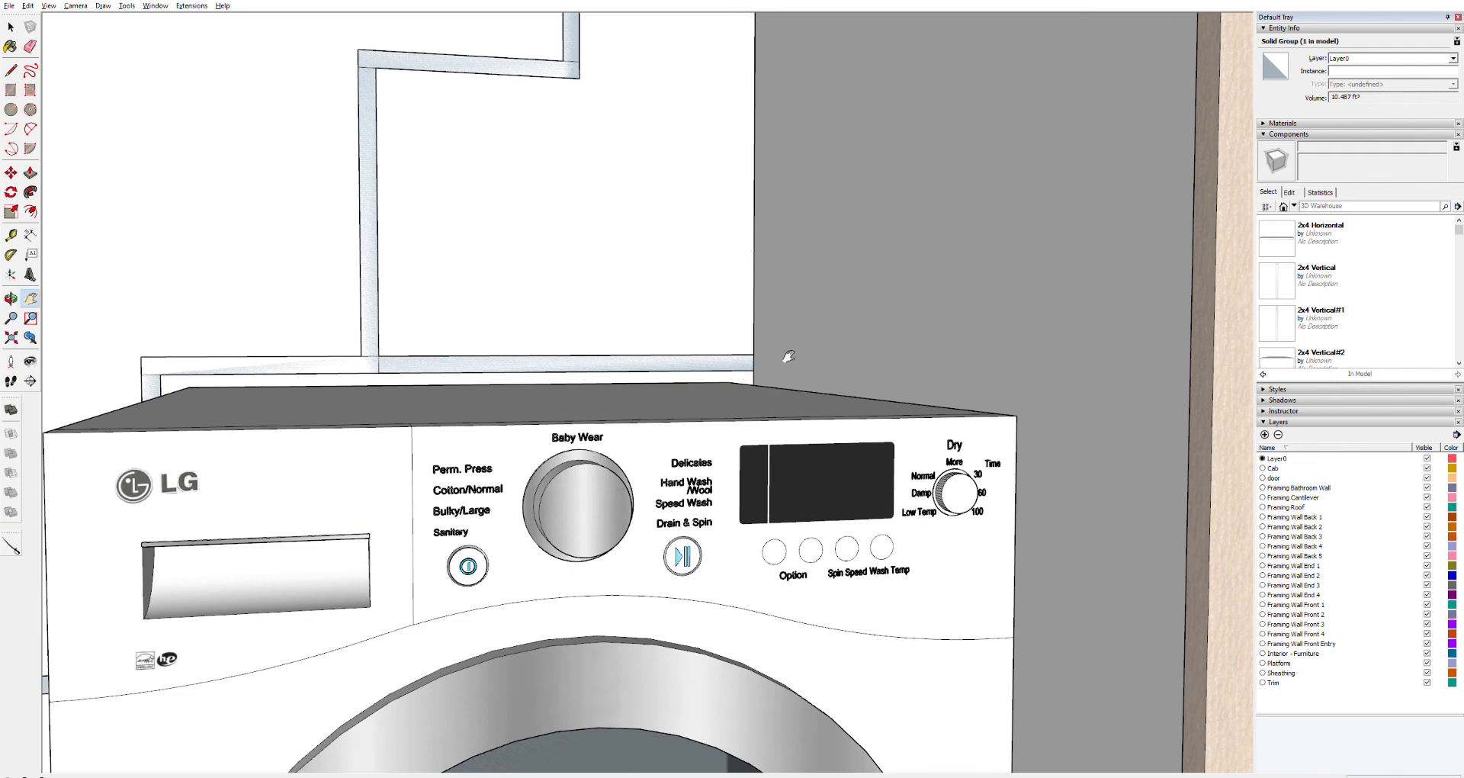
drag(785, 356, 696, 356)
key(space)
click(682, 596)
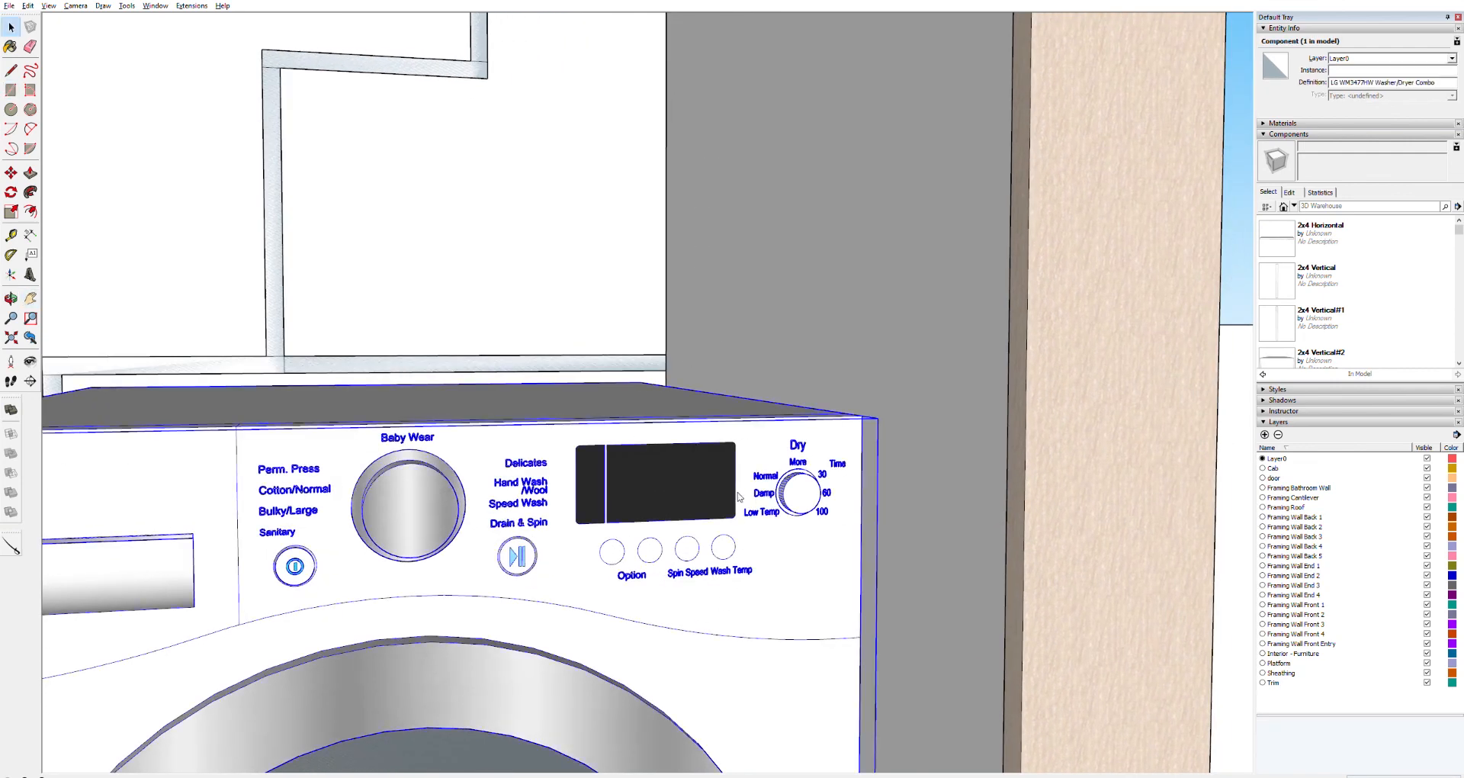
key(Delete)
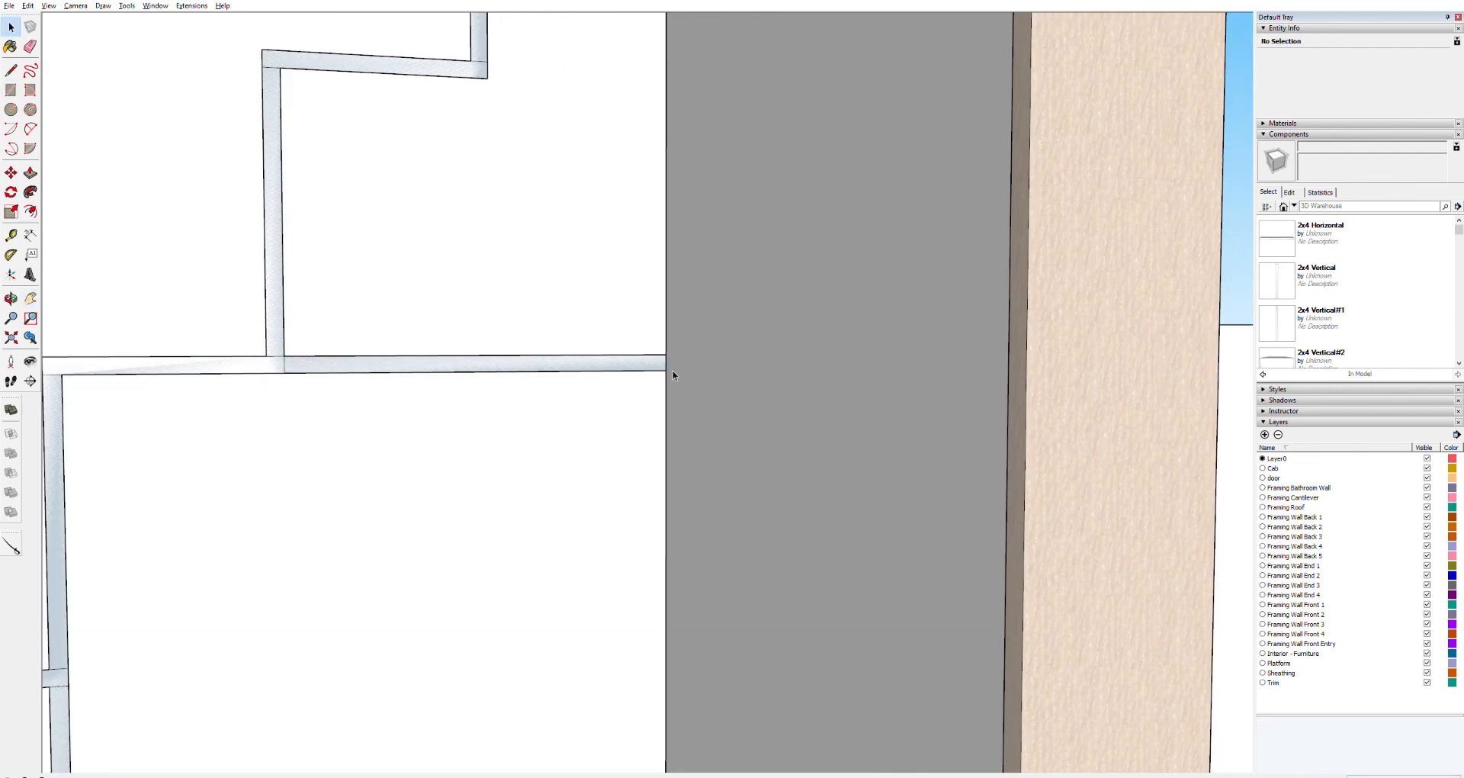
Step: Delete the base platform component from the floor beneath the stairs
key(h)
scroll(643, 516, down, 5)
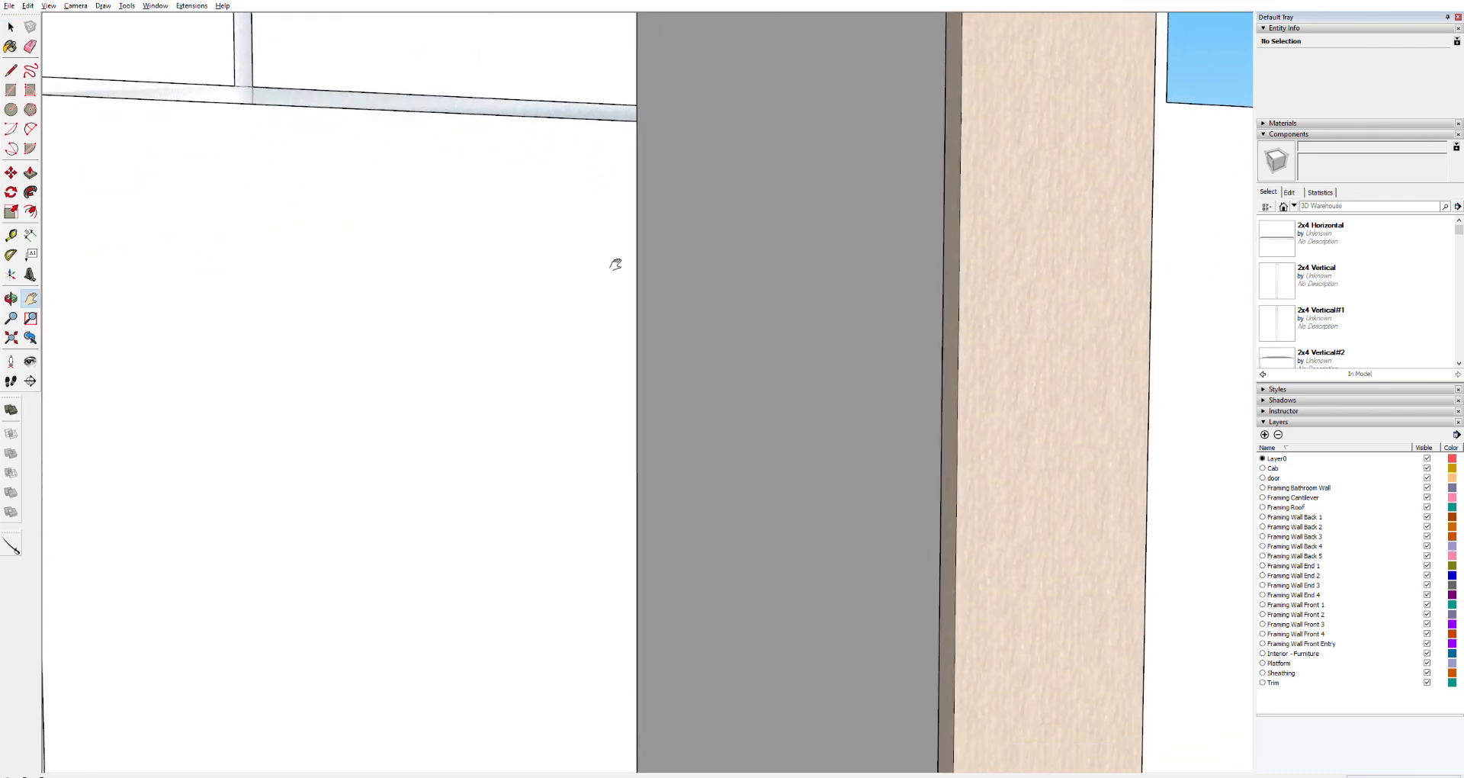
key(space)
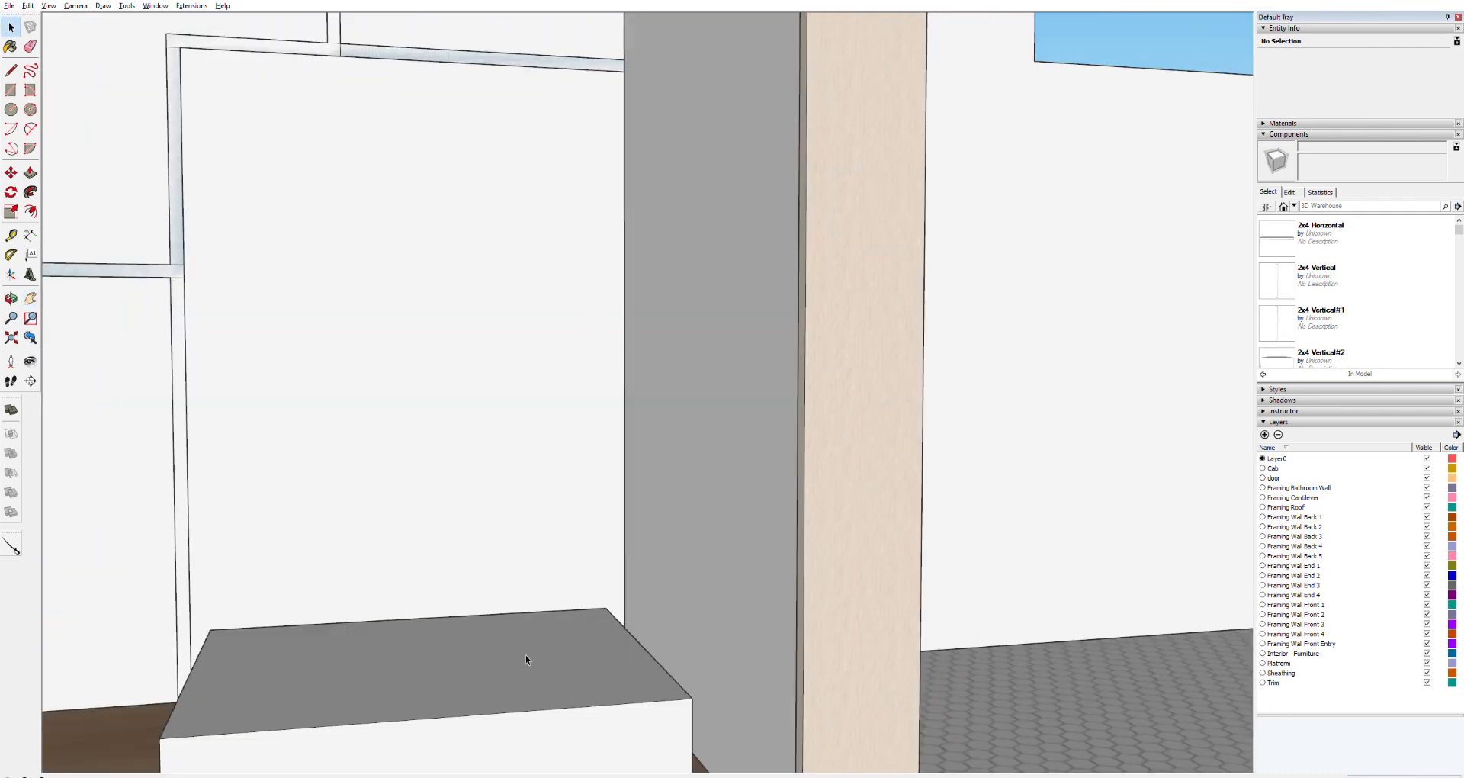
click(523, 650)
key(Delete)
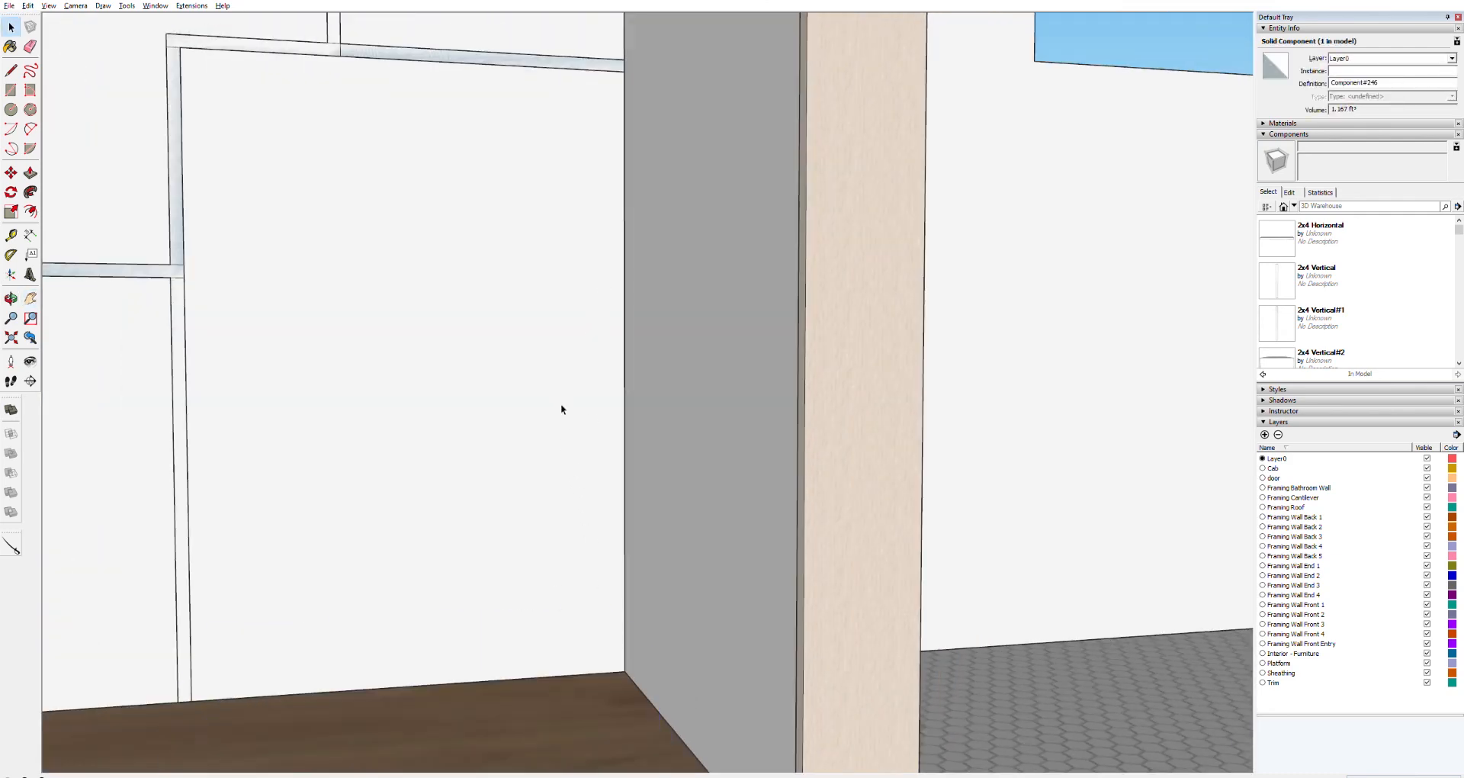
Step: Draw a narrow upright rectangle against the grey partition, from the extended third tread's underside down to the floor
key(r)
click(624, 71)
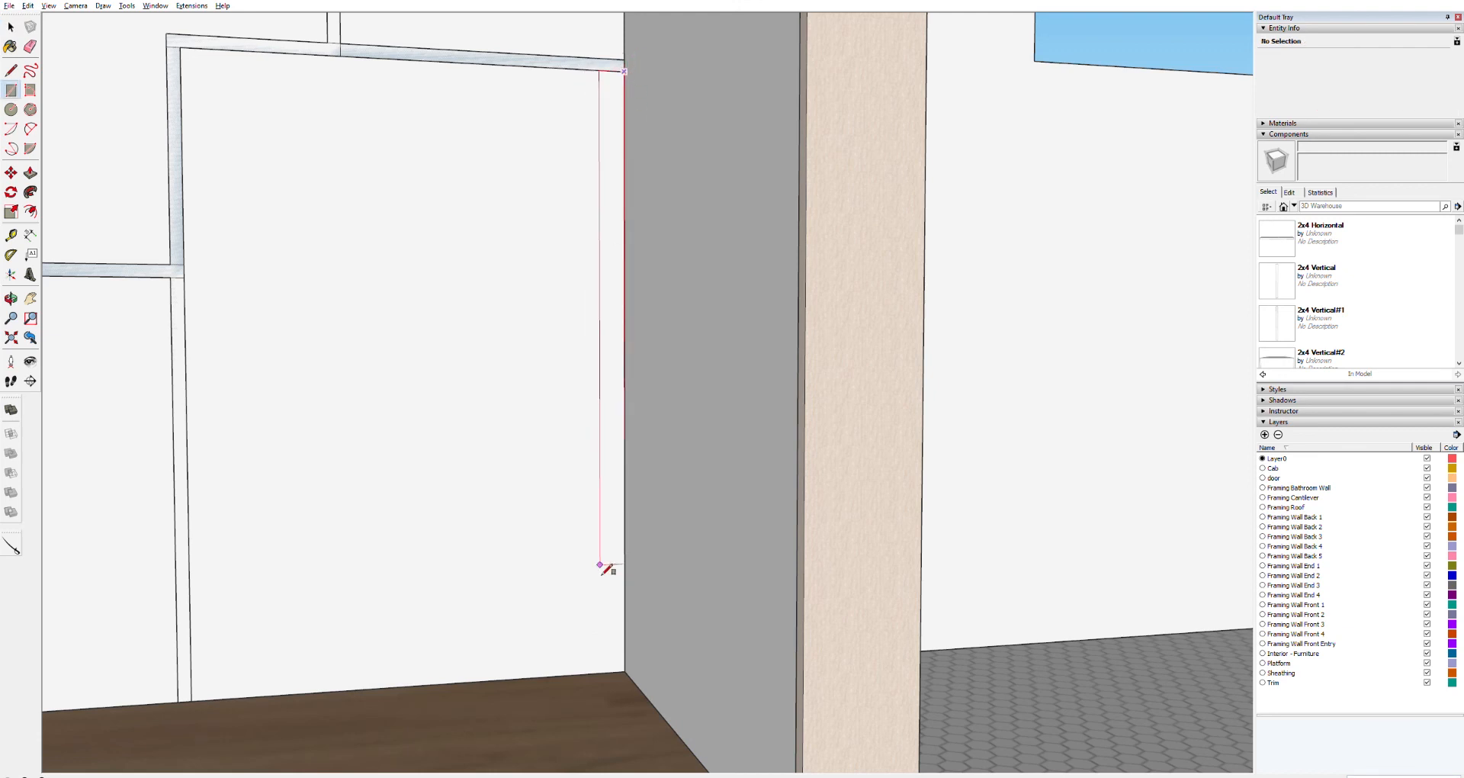
click(614, 672)
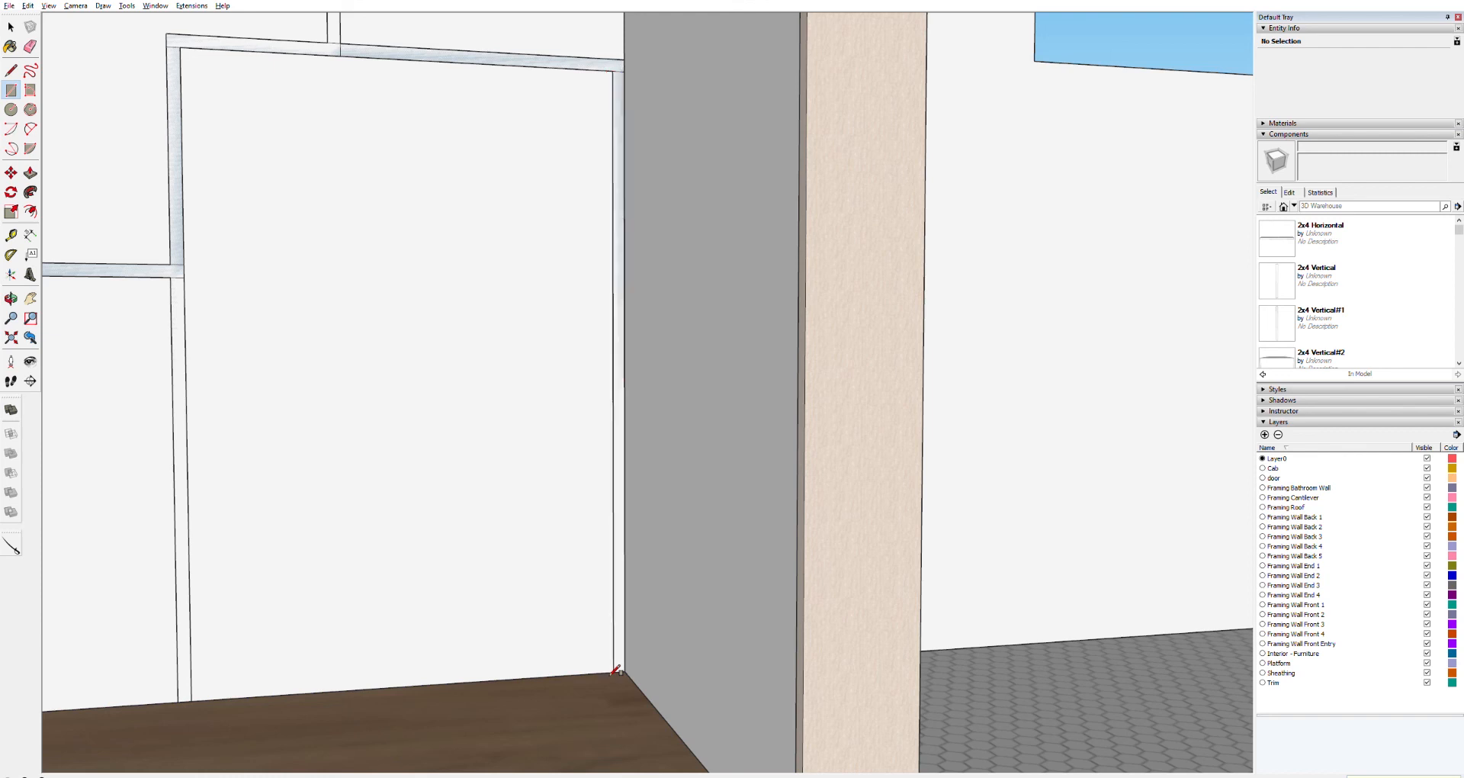
Step: Copy the fourth riser's face and place the copy under the fourth tread's rear end, in line with the fifth riser
scroll(506, 312, down, 8)
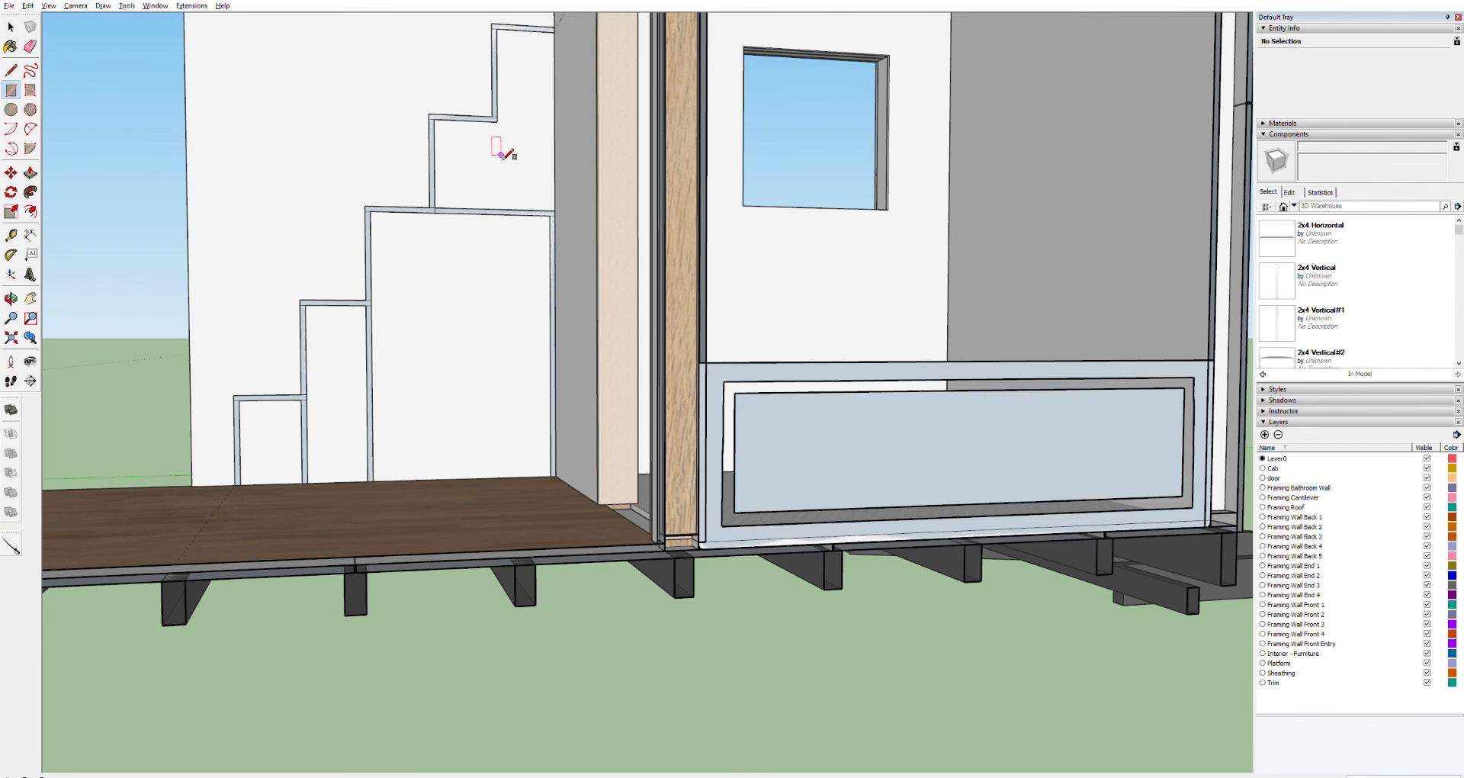
key(h)
drag(546, 150, 460, 329)
scroll(412, 330, up, 5)
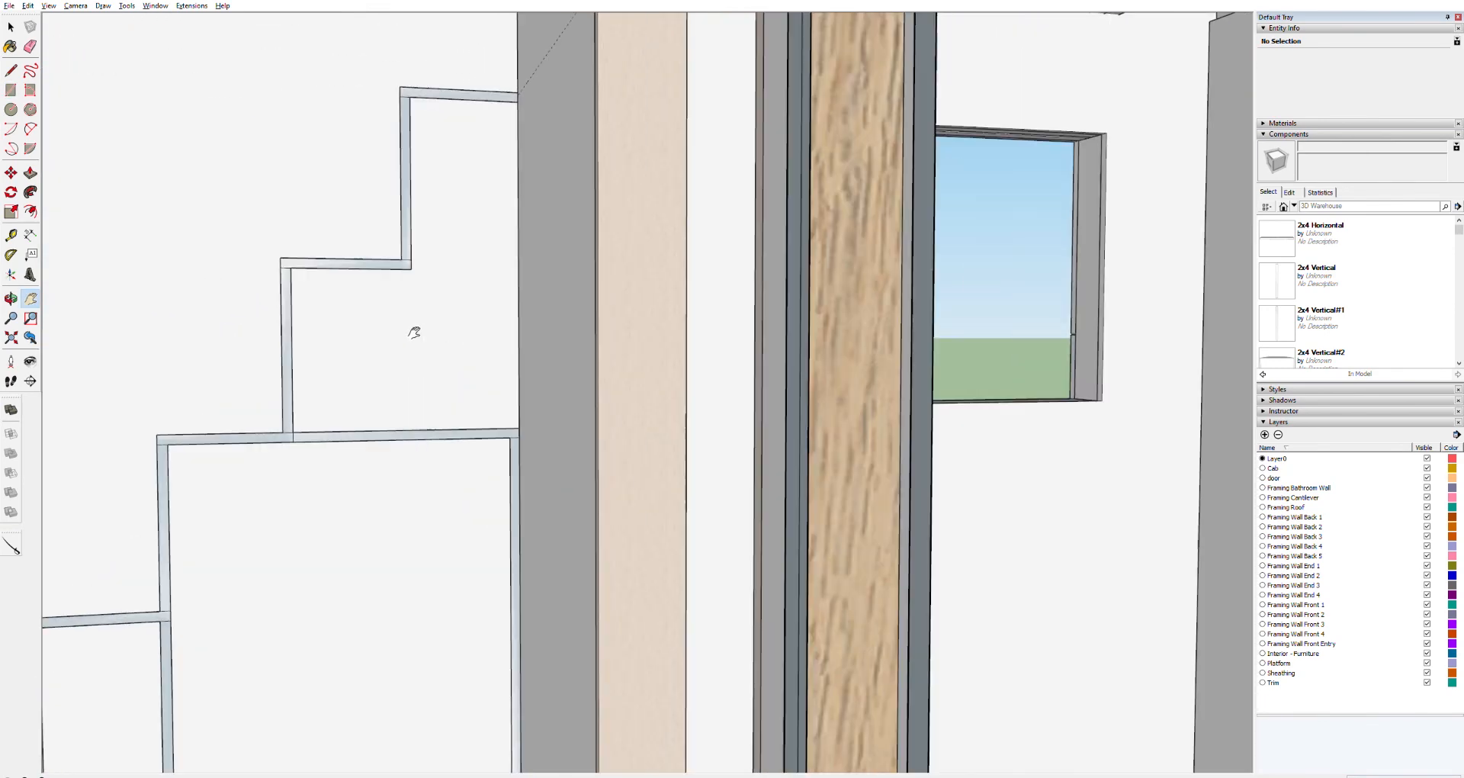
scroll(417, 308, up, 2)
scroll(417, 308, up, 2)
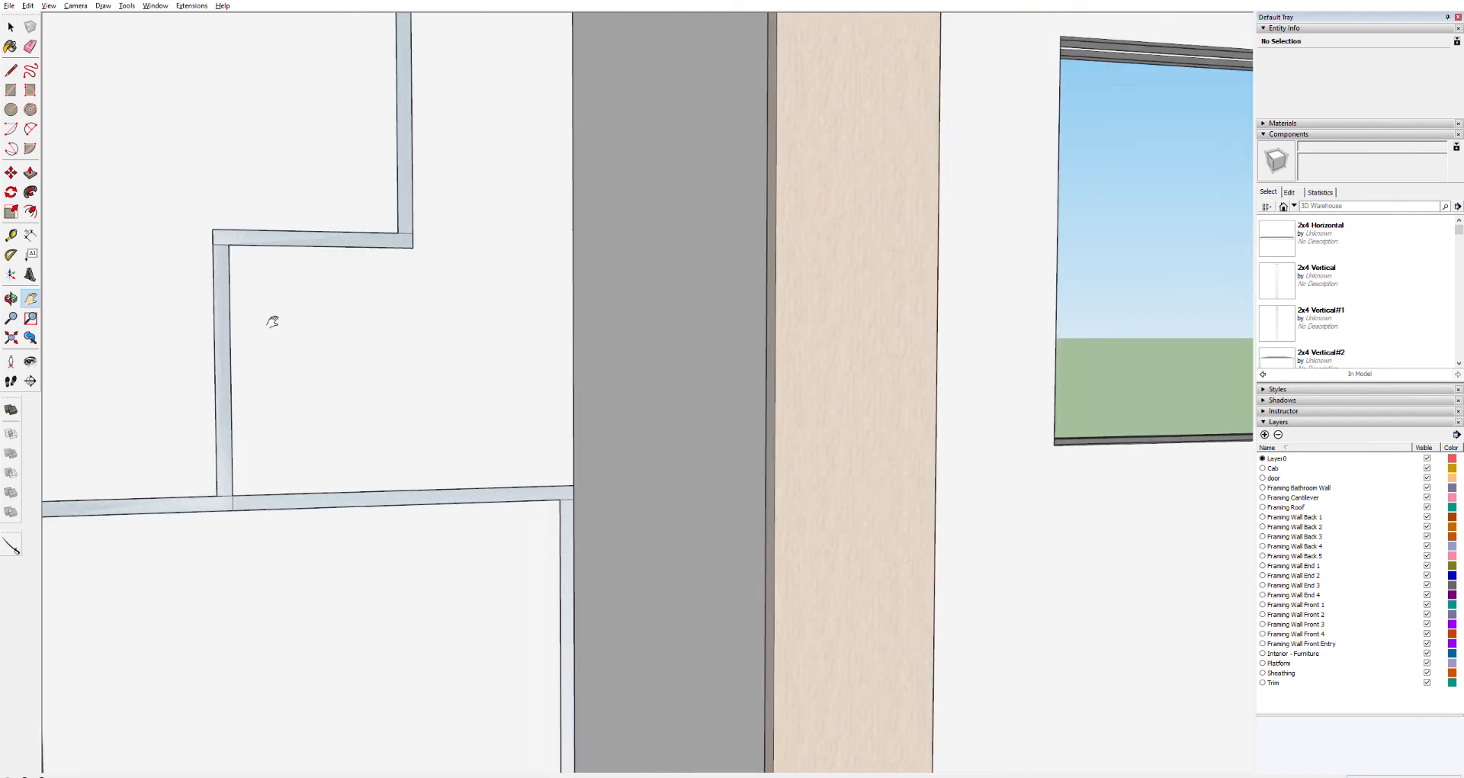
key(space)
click(222, 344)
key(ctrl+c)
key(ctrl+v)
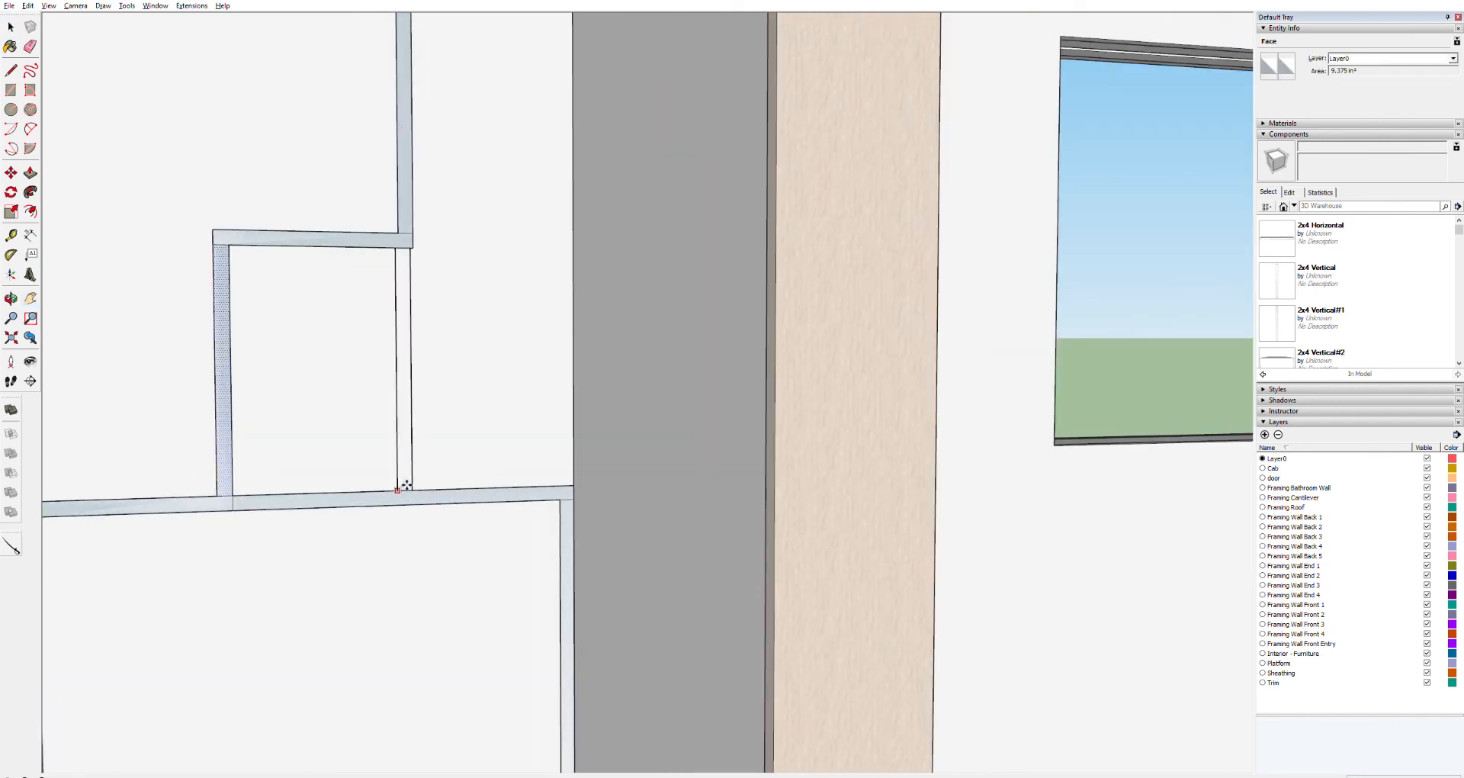
click(494, 452)
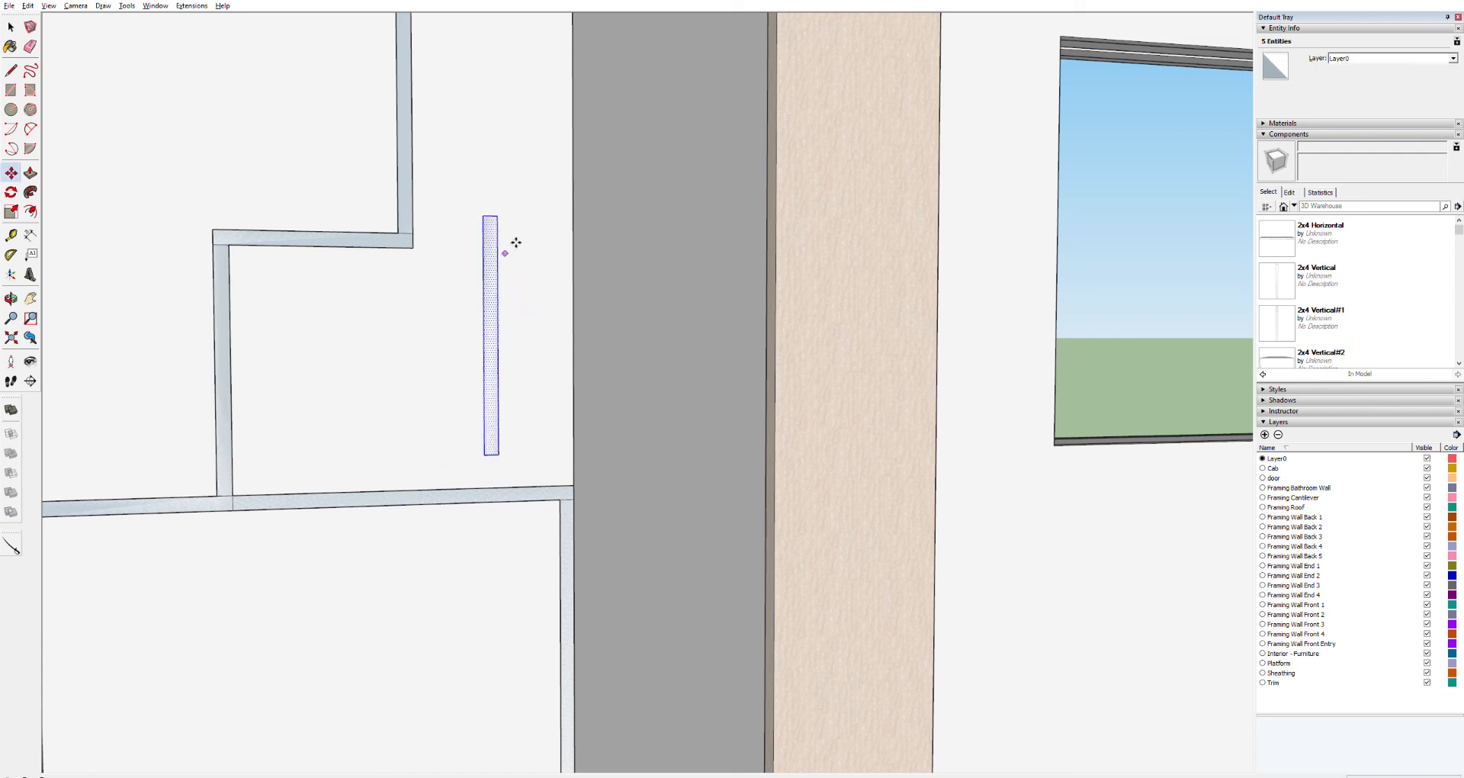
click(497, 215)
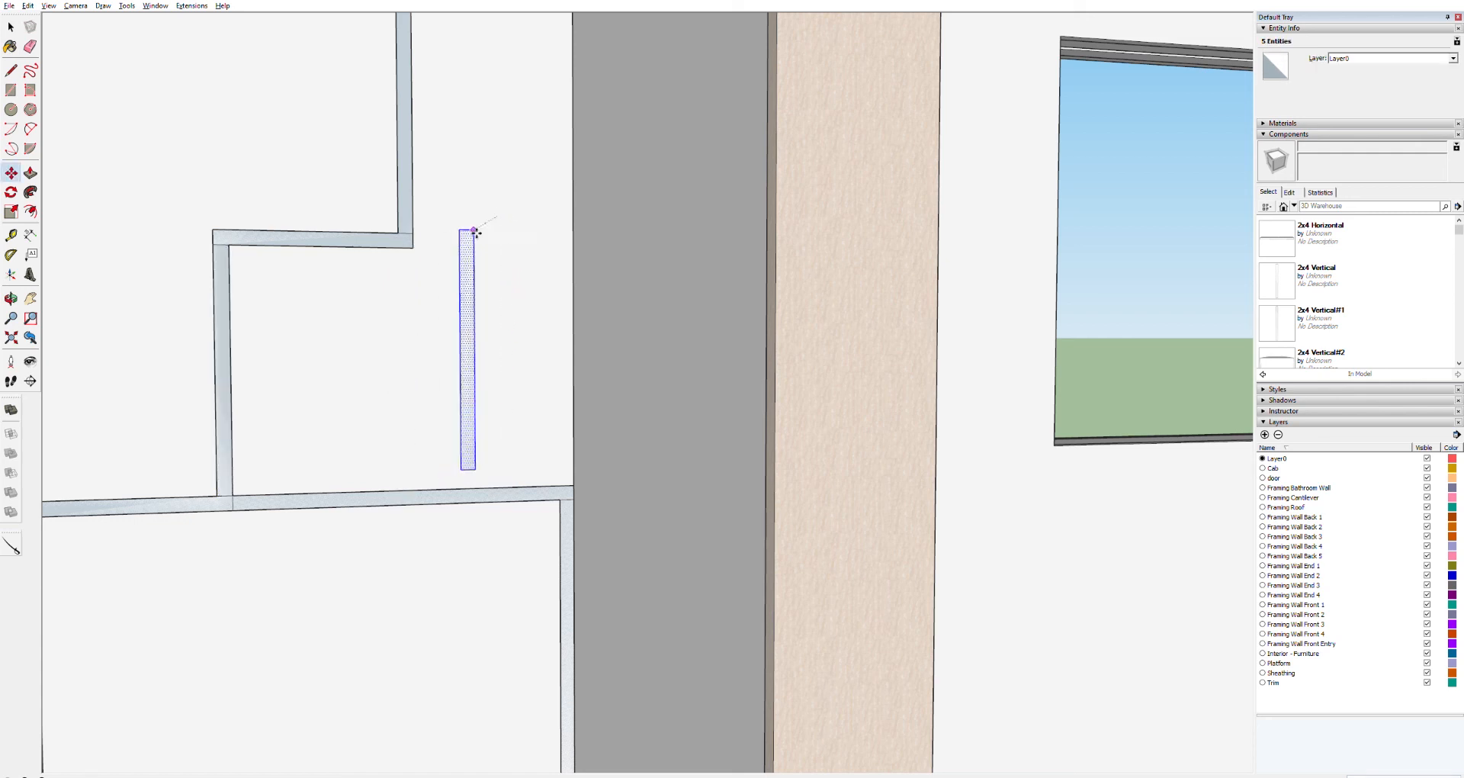
click(417, 245)
scroll(526, 175, up, 1)
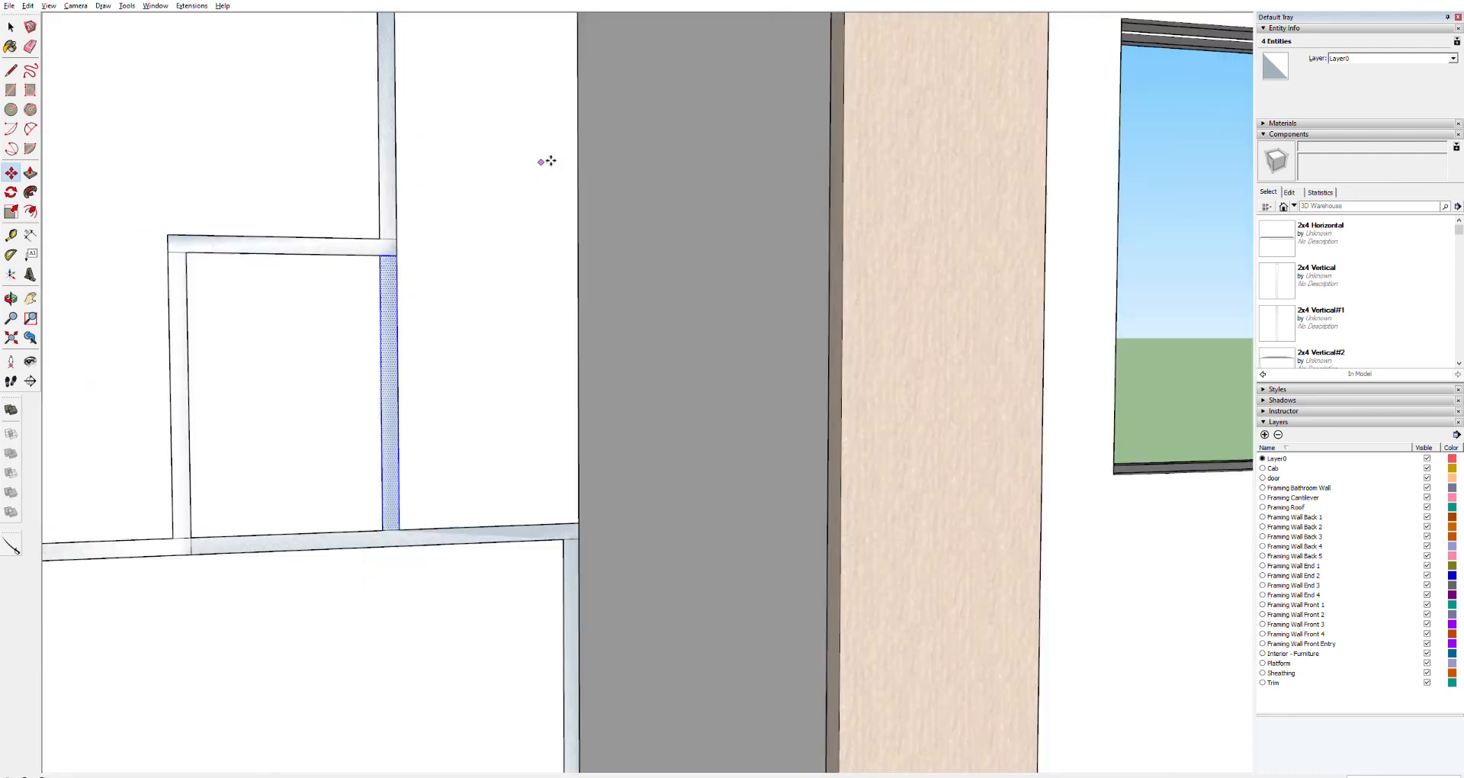
scroll(542, 157, down, 4)
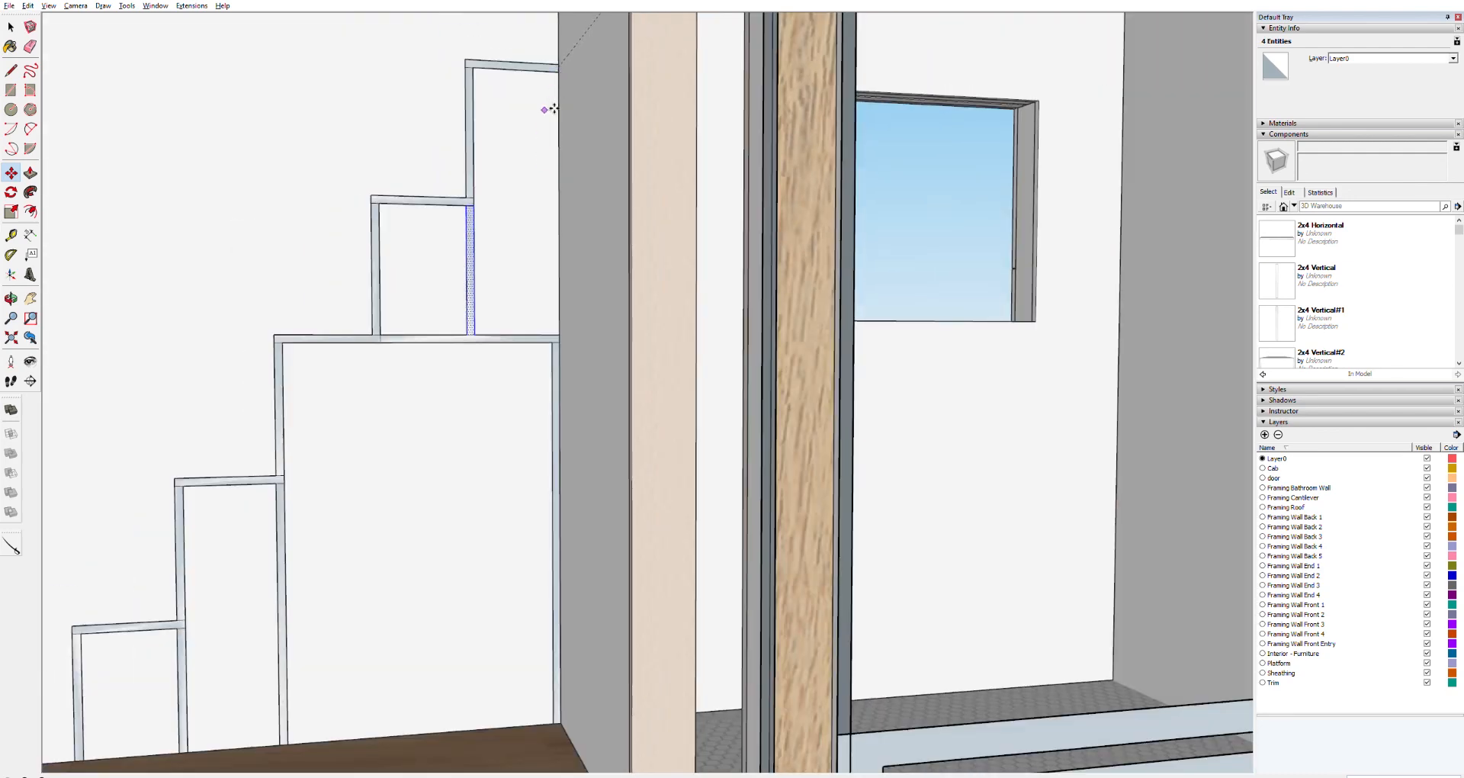
key(r)
click(557, 72)
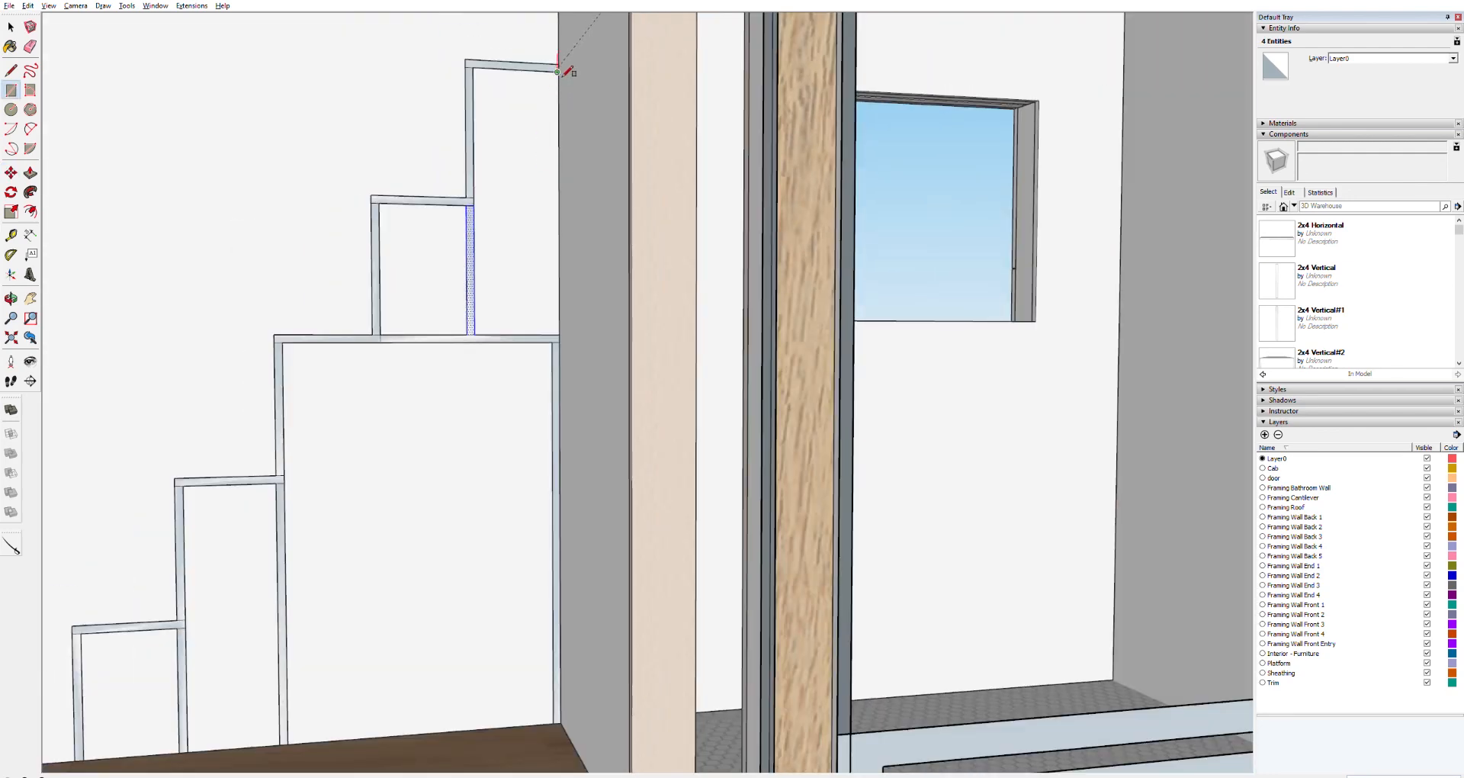
click(556, 334)
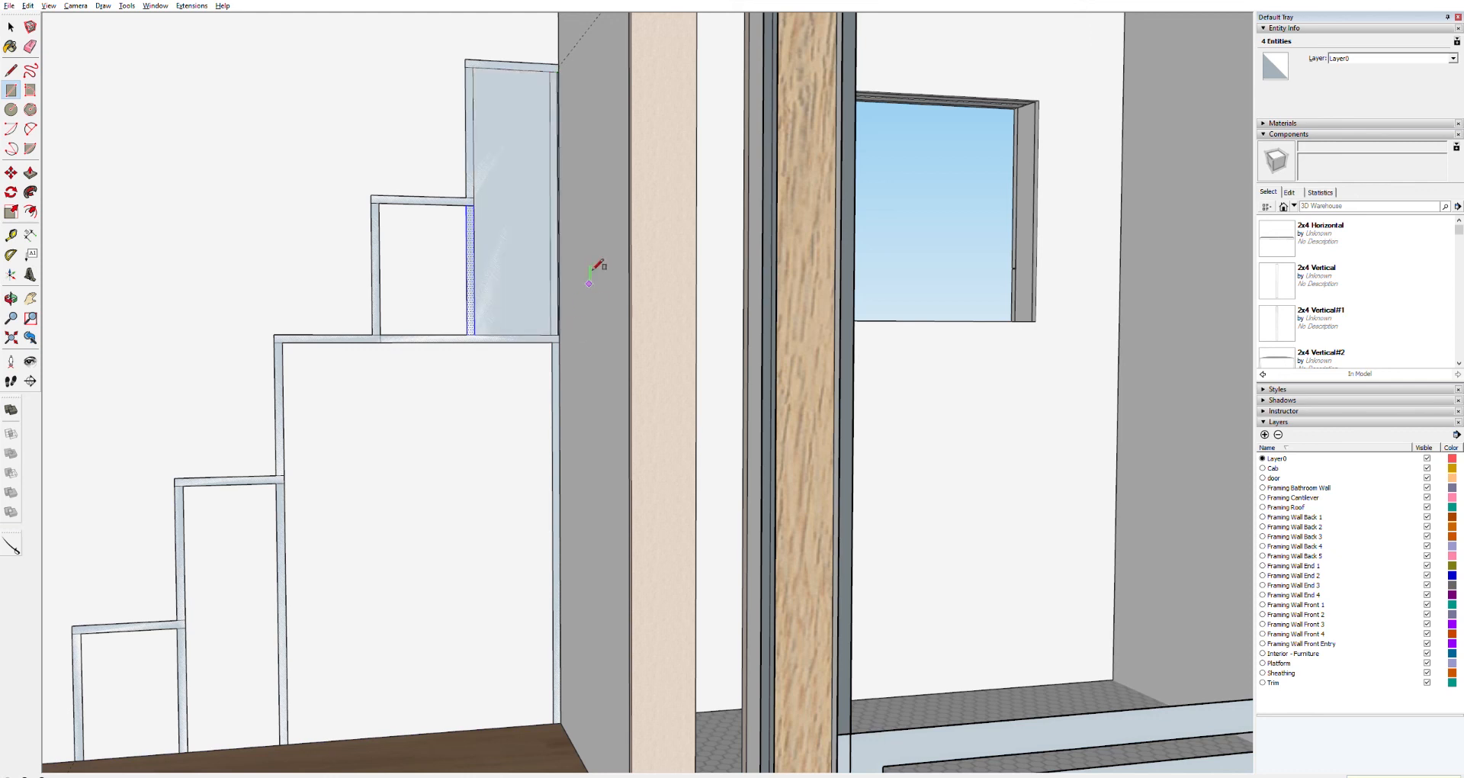
key(ctrl+z)
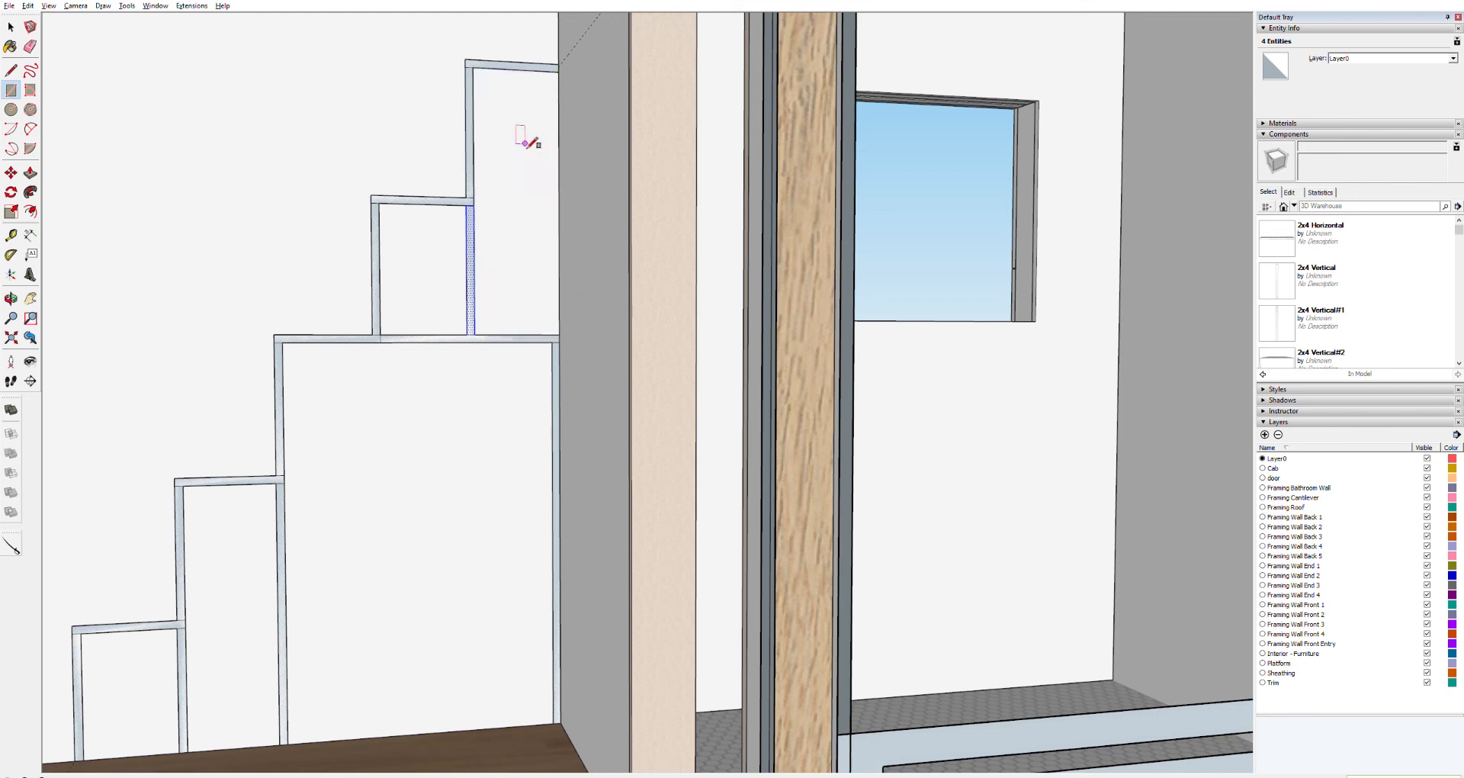
Step: Draw a narrow upright rectangle against the grey partition, from the top tread's underside down to the extended third tread
click(557, 71)
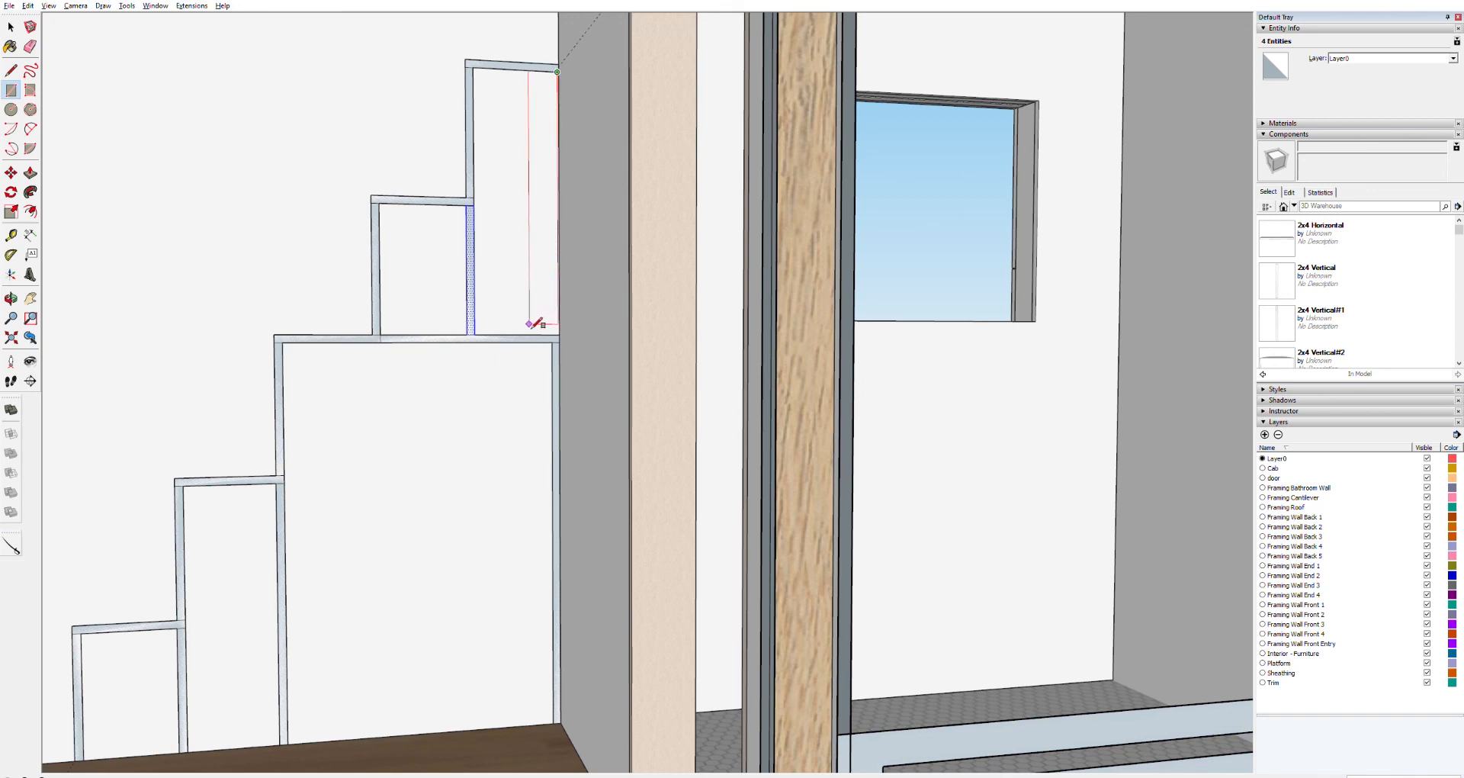
scroll(558, 118, up, 2)
scroll(551, 36, up, 3)
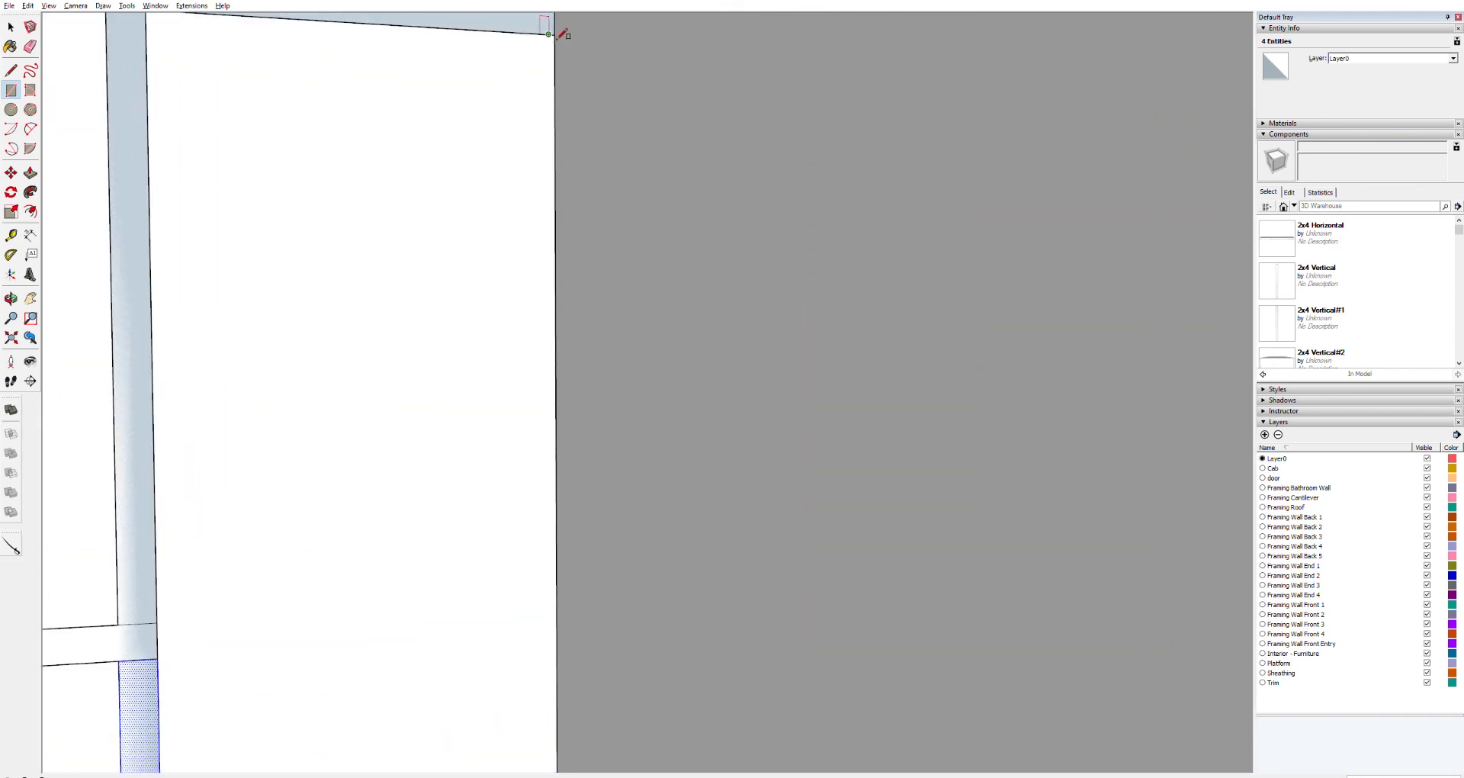
click(551, 34)
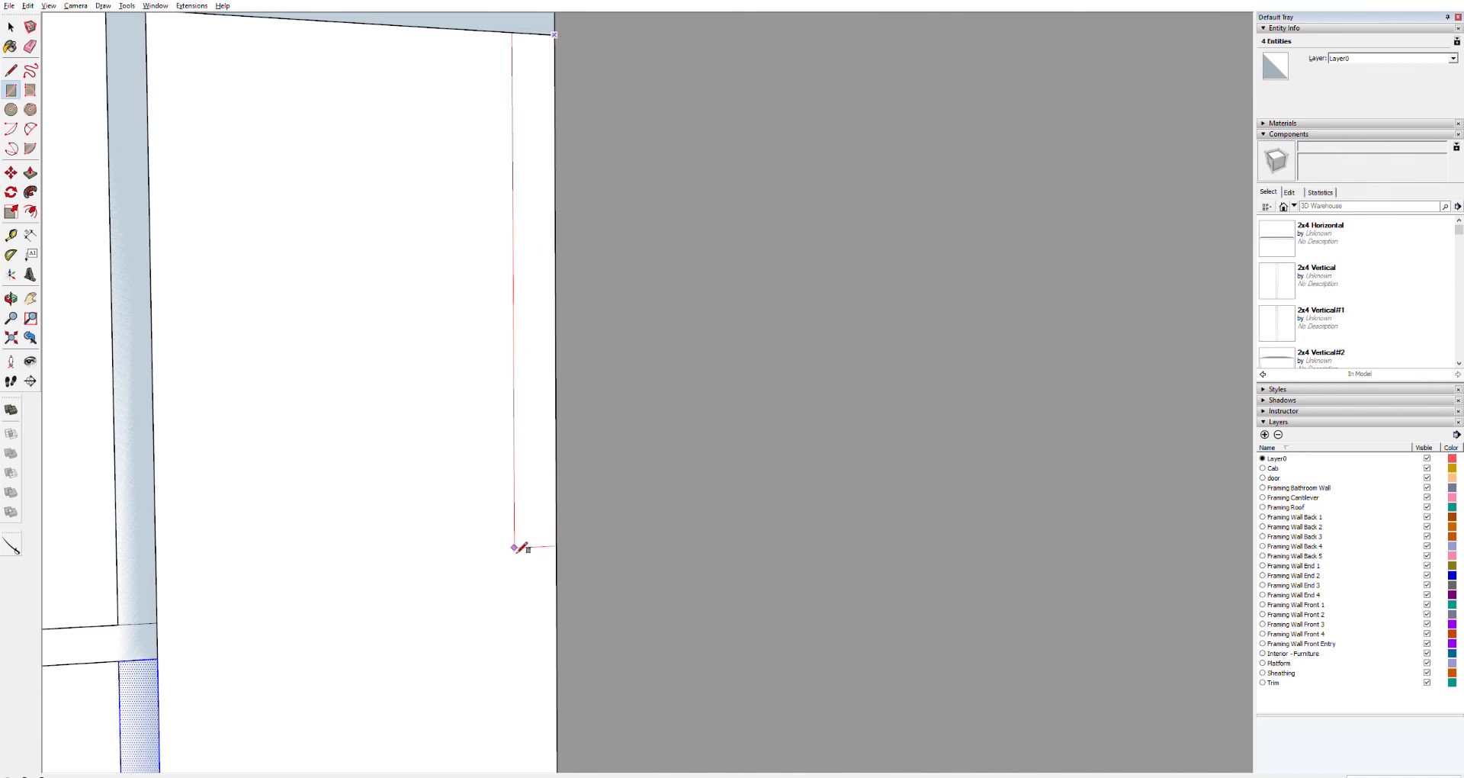
click(511, 614)
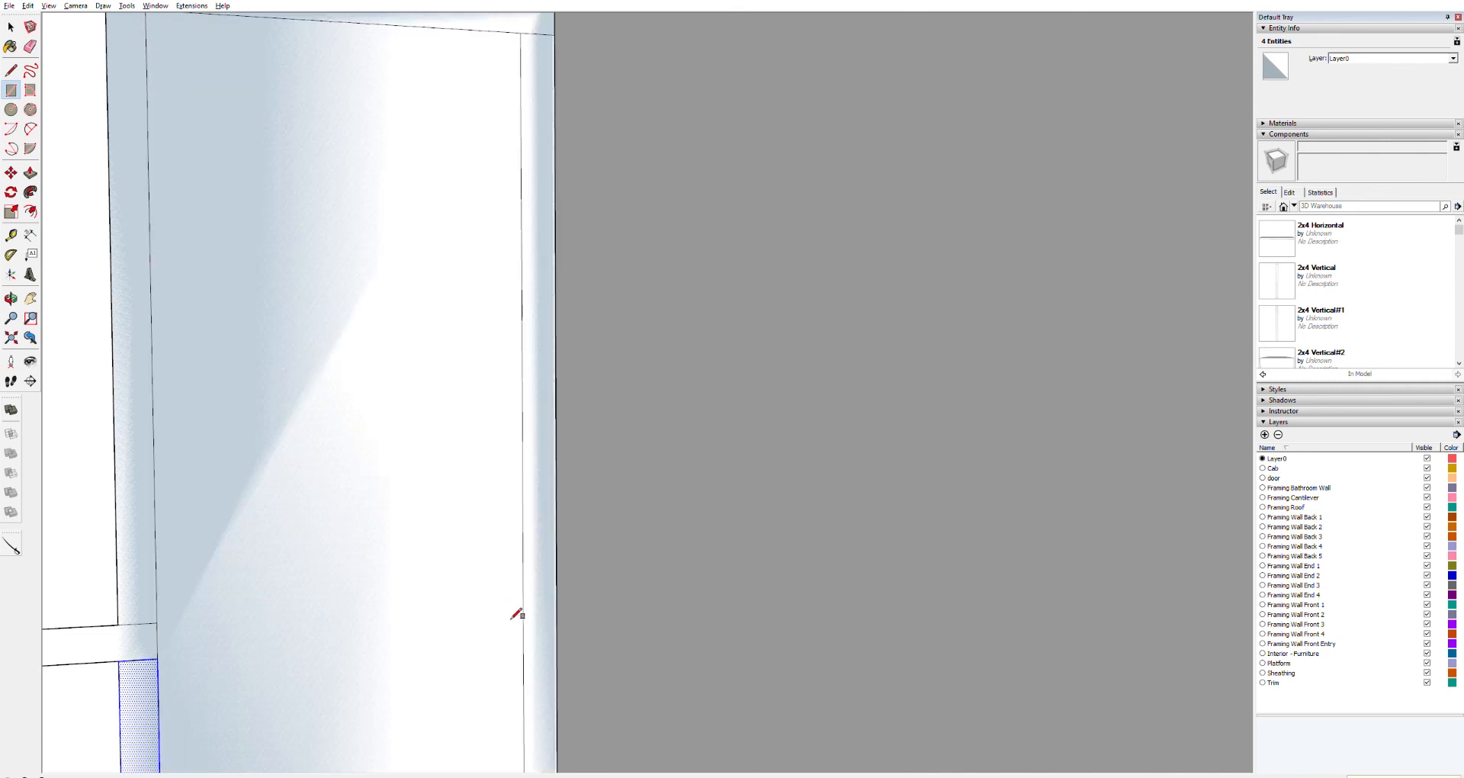
Step: Delete the face filling the opening beneath the top tread, between the two uprights
key(space)
click(317, 457)
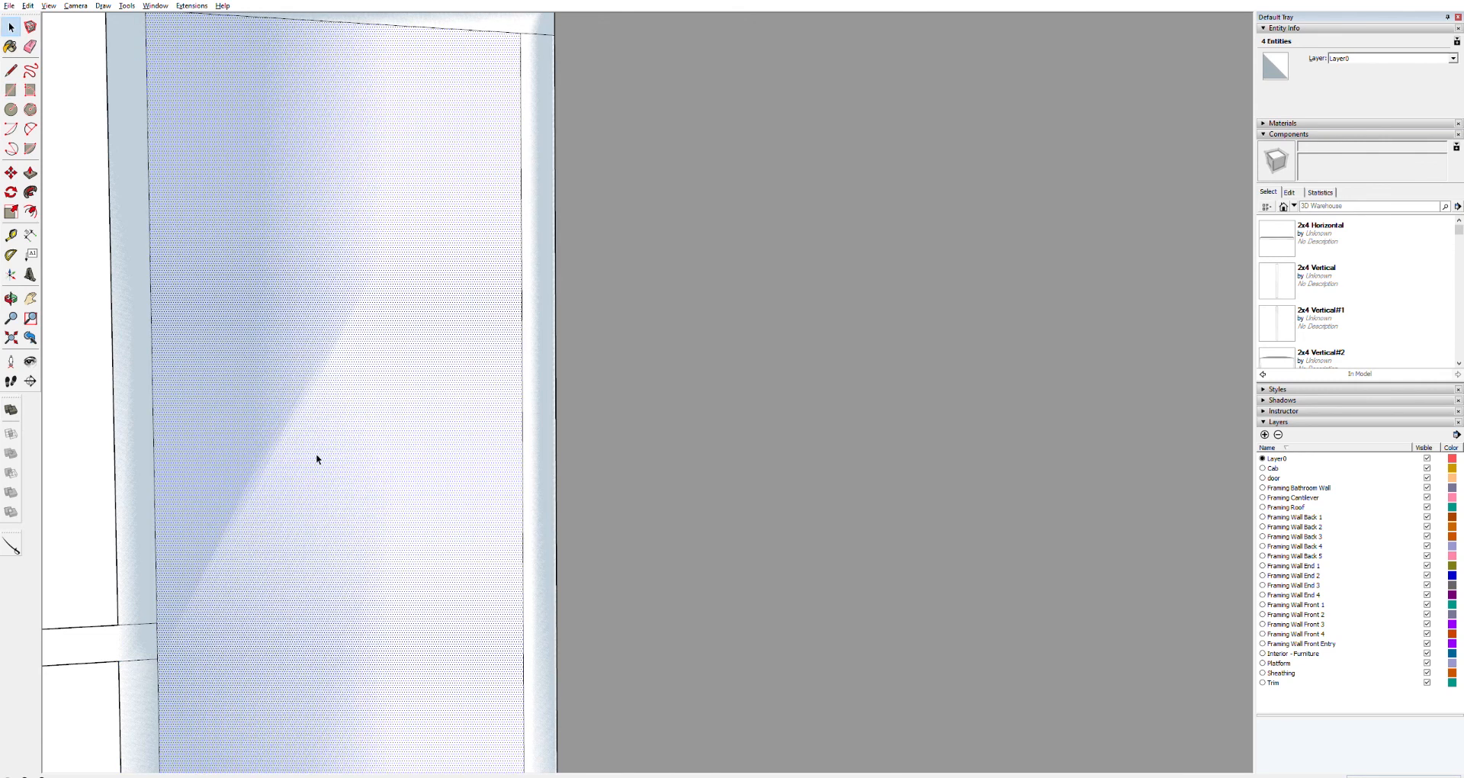
key(Delete)
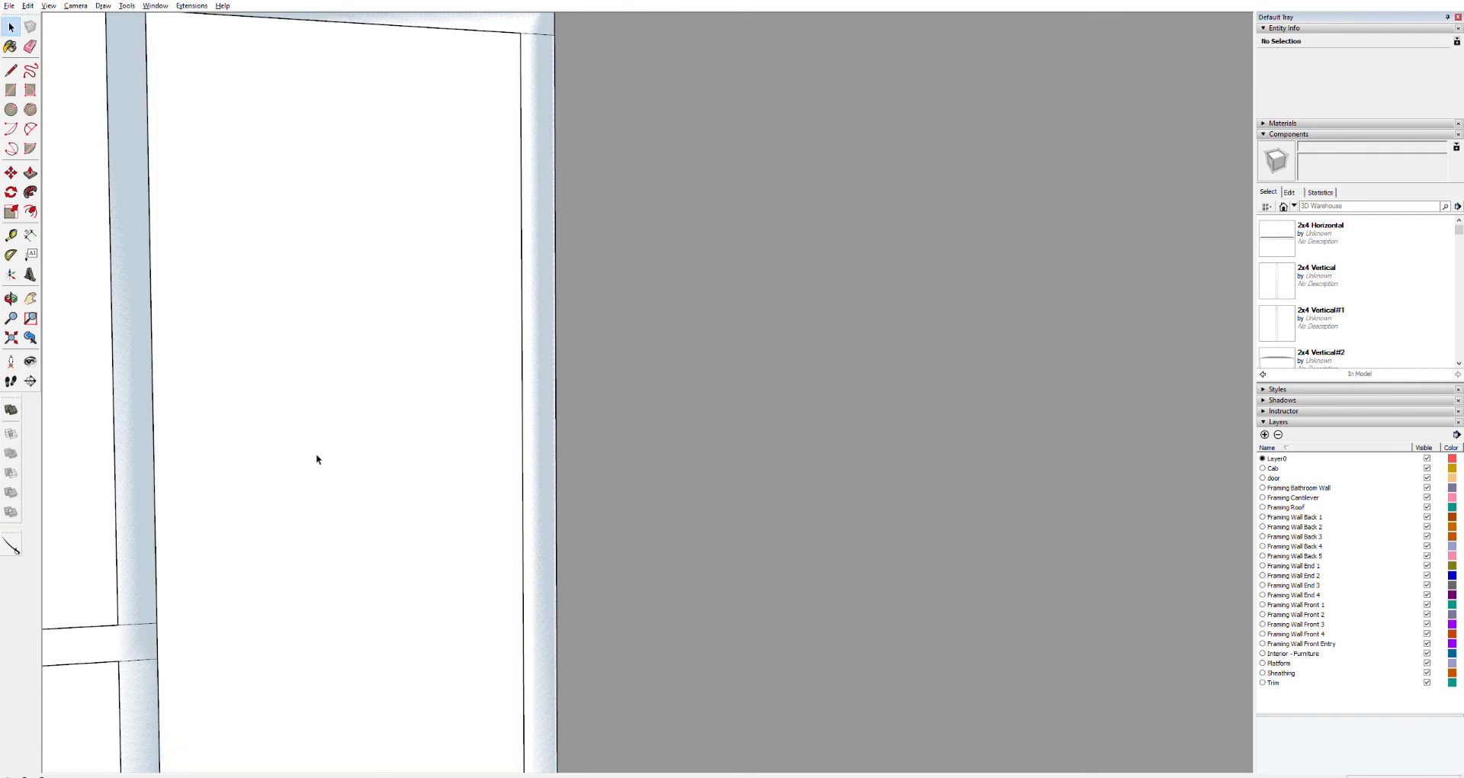
Step: Erase the seam line inside the third tread between the original tread and its extension to the partition
scroll(359, 418, up, 2)
scroll(357, 421, down, 6)
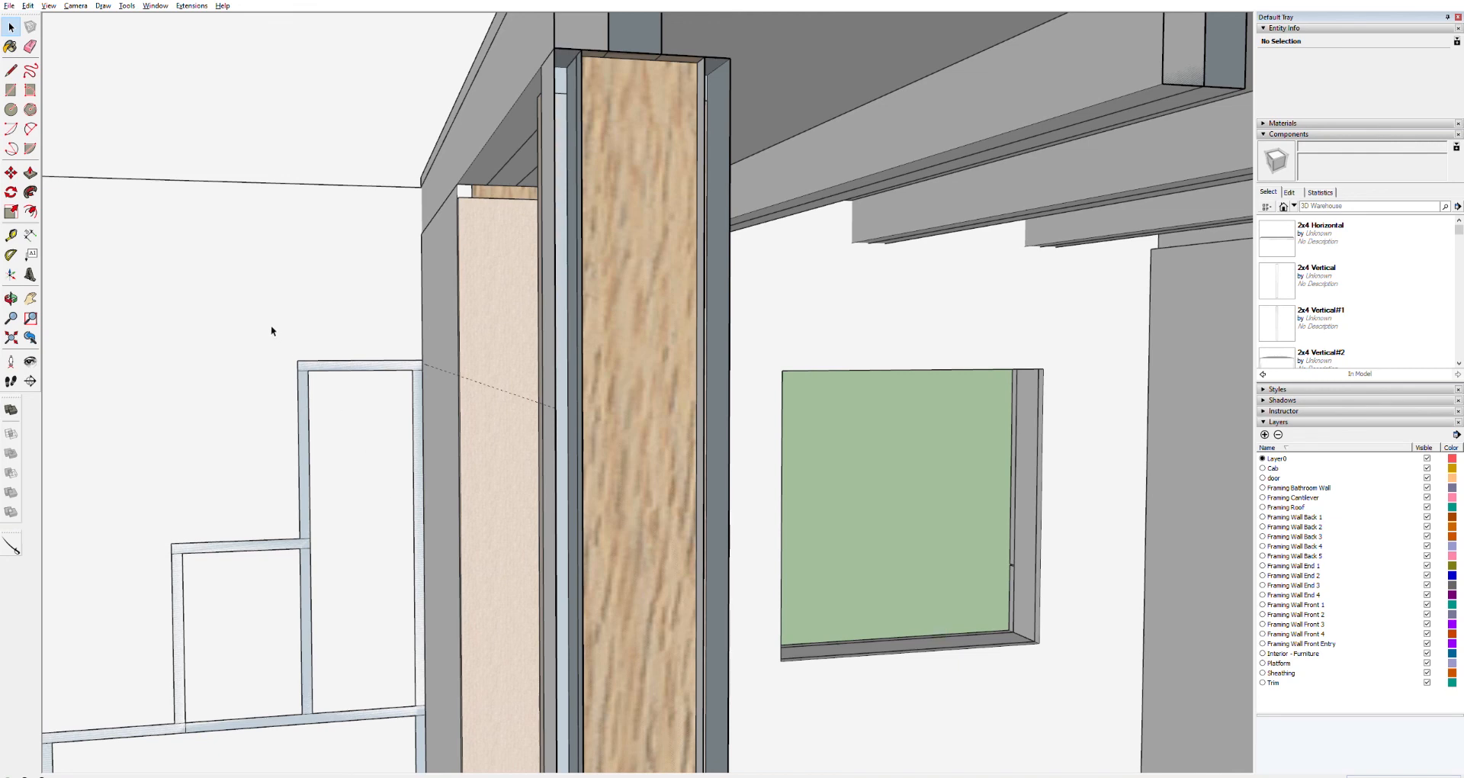
click(271, 325)
scroll(271, 324, down, 1)
scroll(433, 619, down, 6)
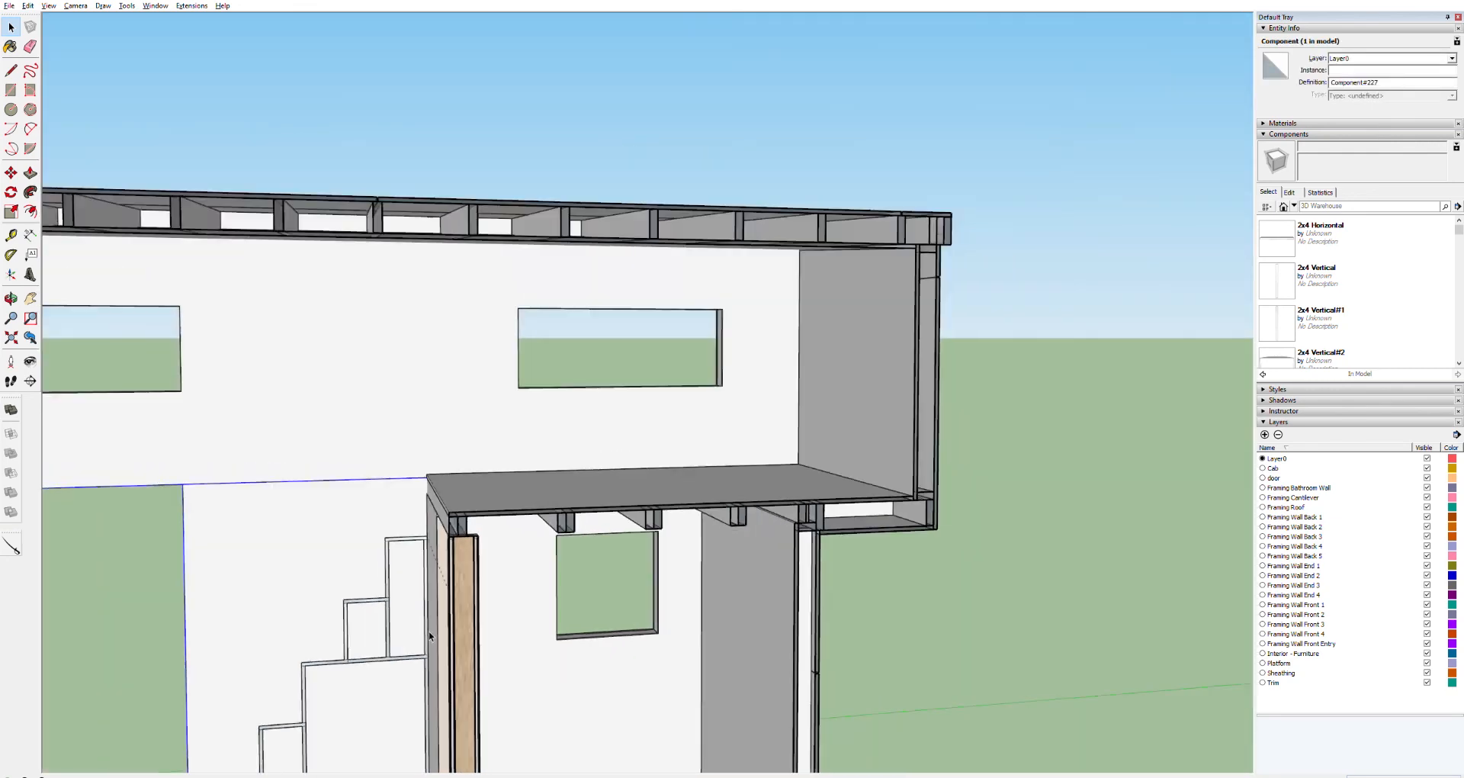
scroll(429, 636, down, 1)
key(h)
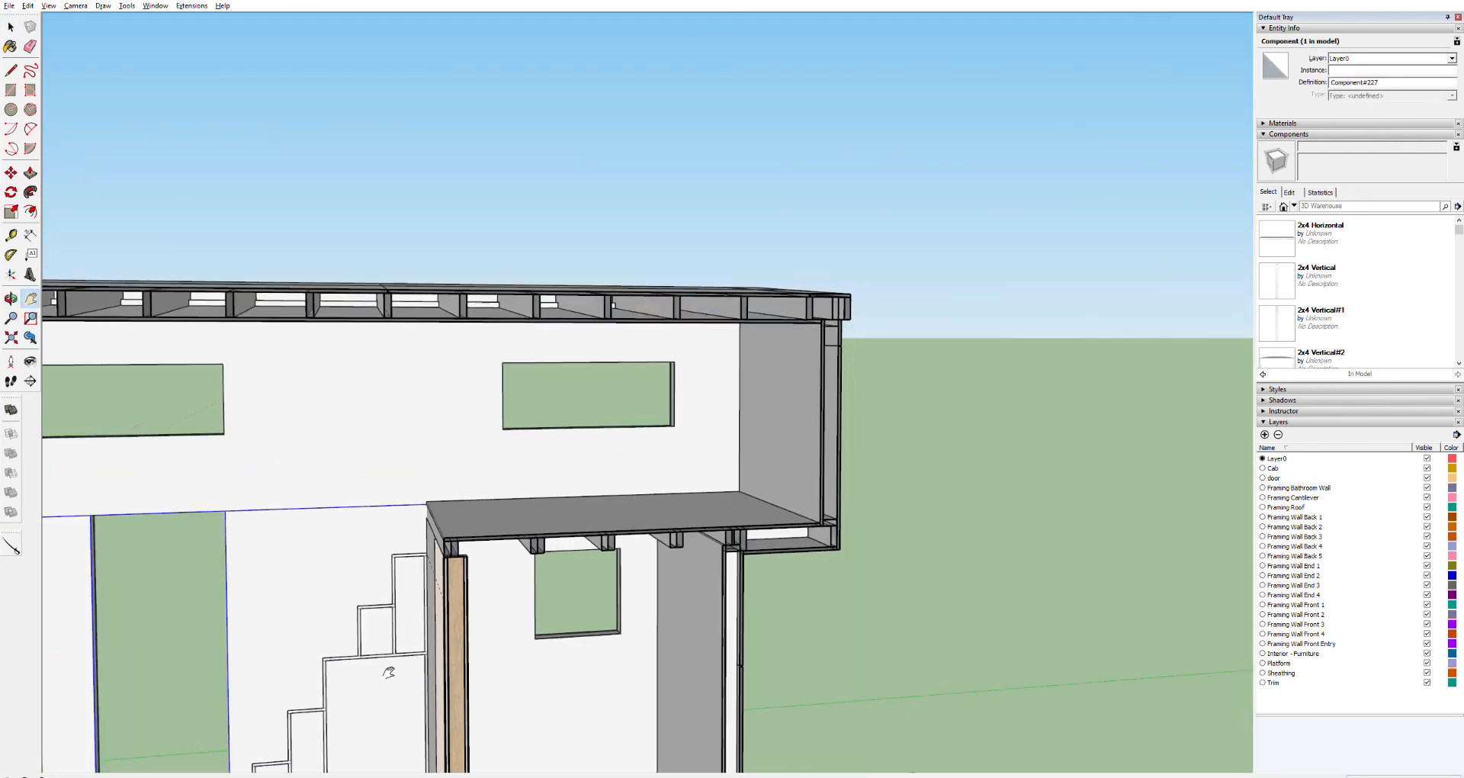
drag(388, 671, 435, 453)
scroll(434, 453, up, 8)
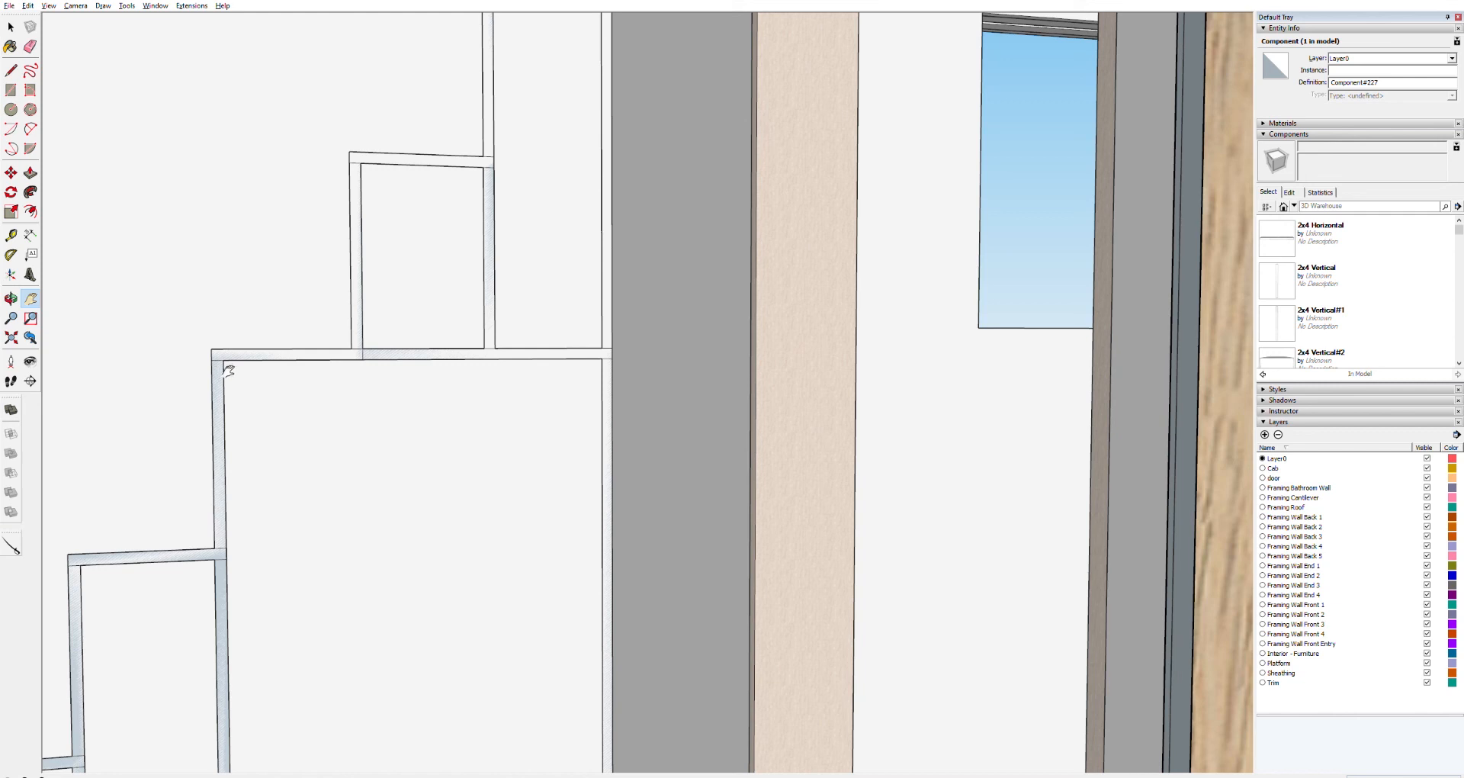
key(space)
key(e)
click(364, 355)
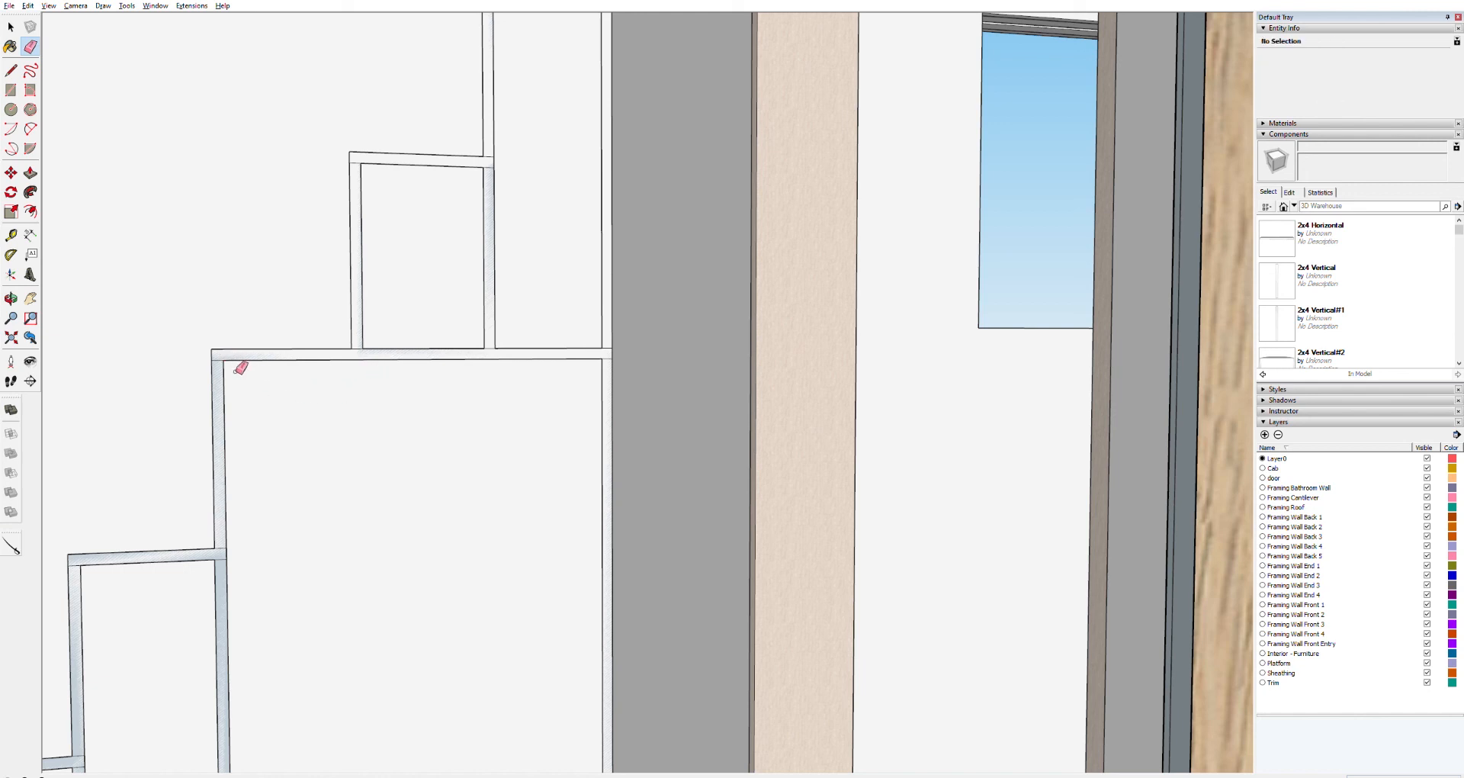
Step: Place a Tape Measure guide line parallel to and slightly below the extended third tread's underside
key(space)
scroll(233, 370, up, 2)
scroll(233, 370, up, 1)
key(t)
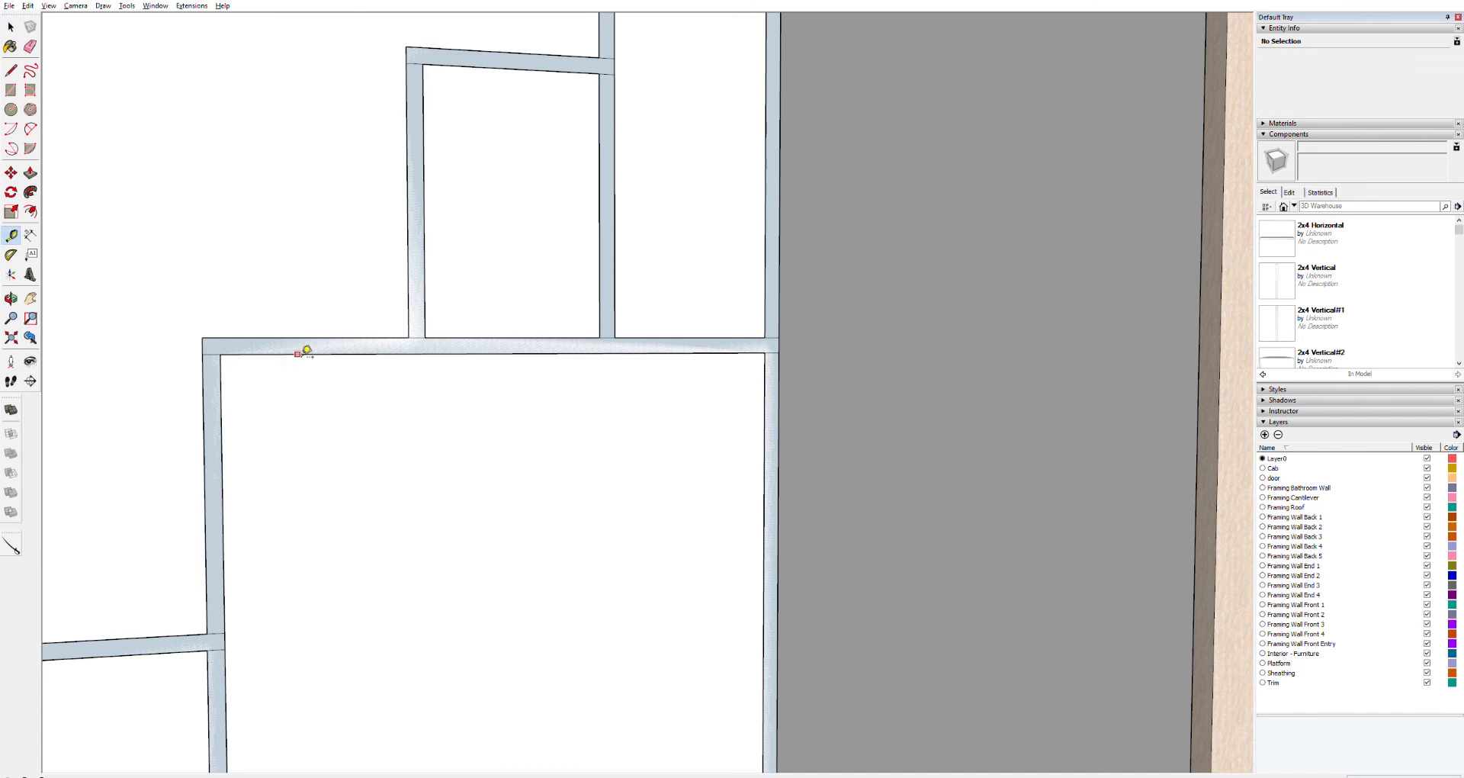
click(298, 354)
click(306, 367)
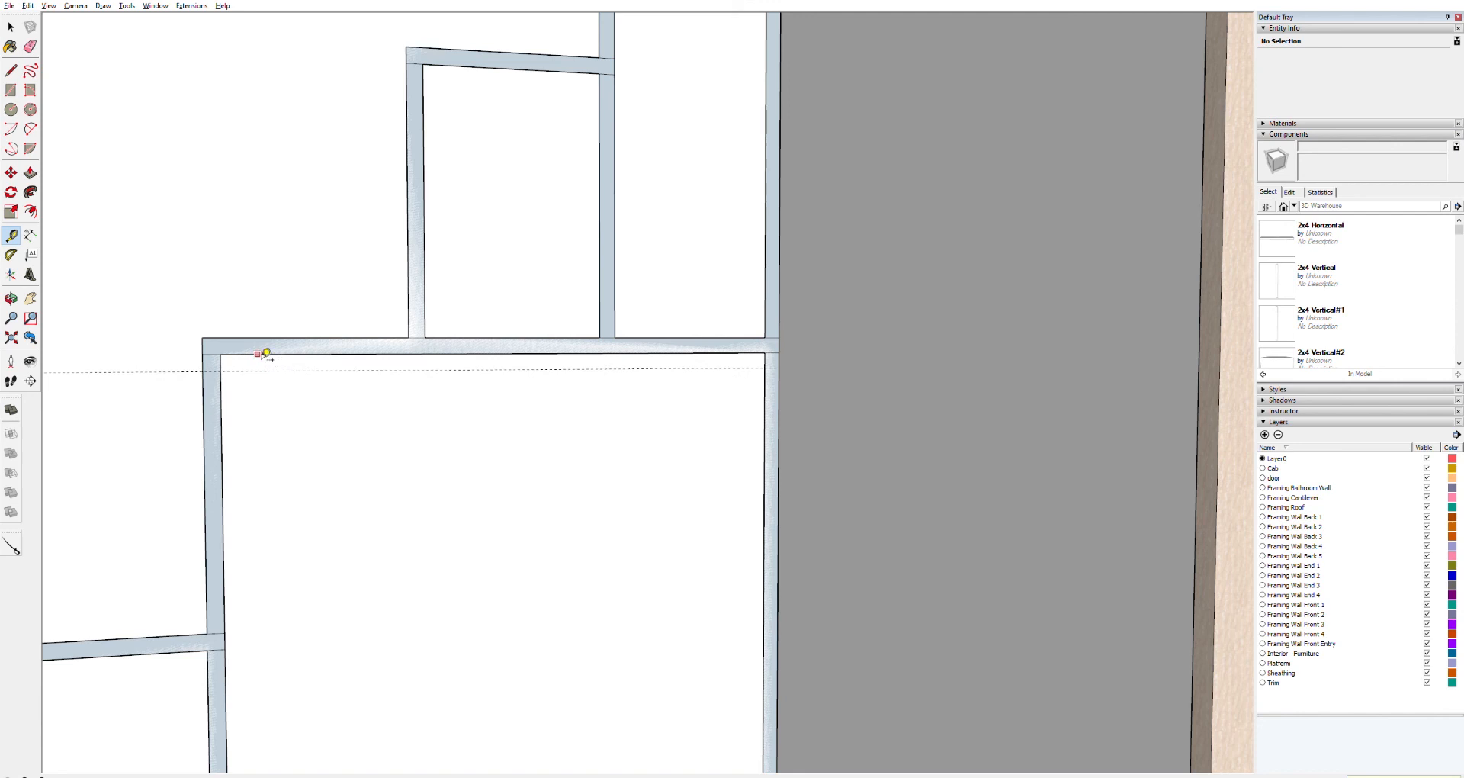
Step: Erase the underside edge of the extended third tread between its two supporting uprights
key(e)
click(282, 354)
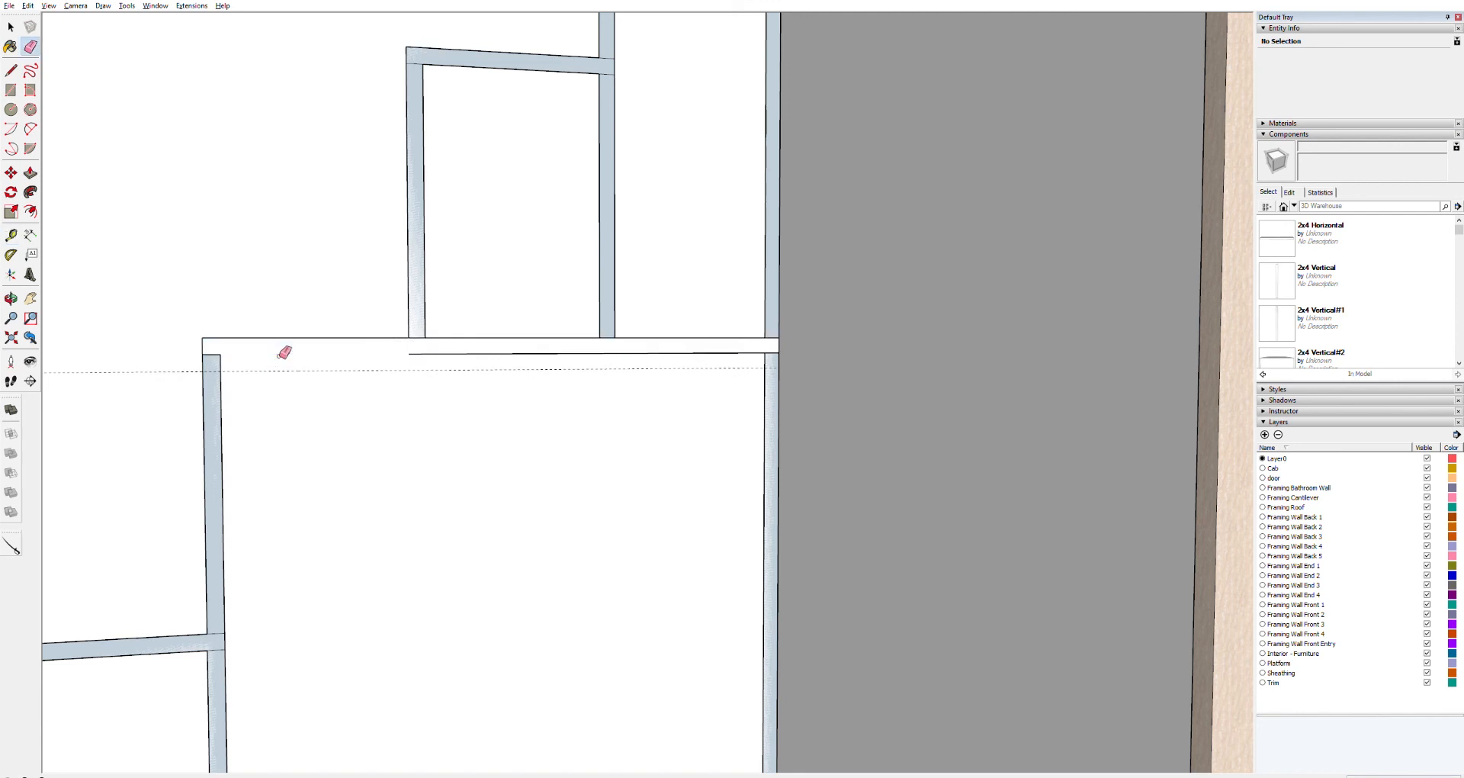
click(433, 354)
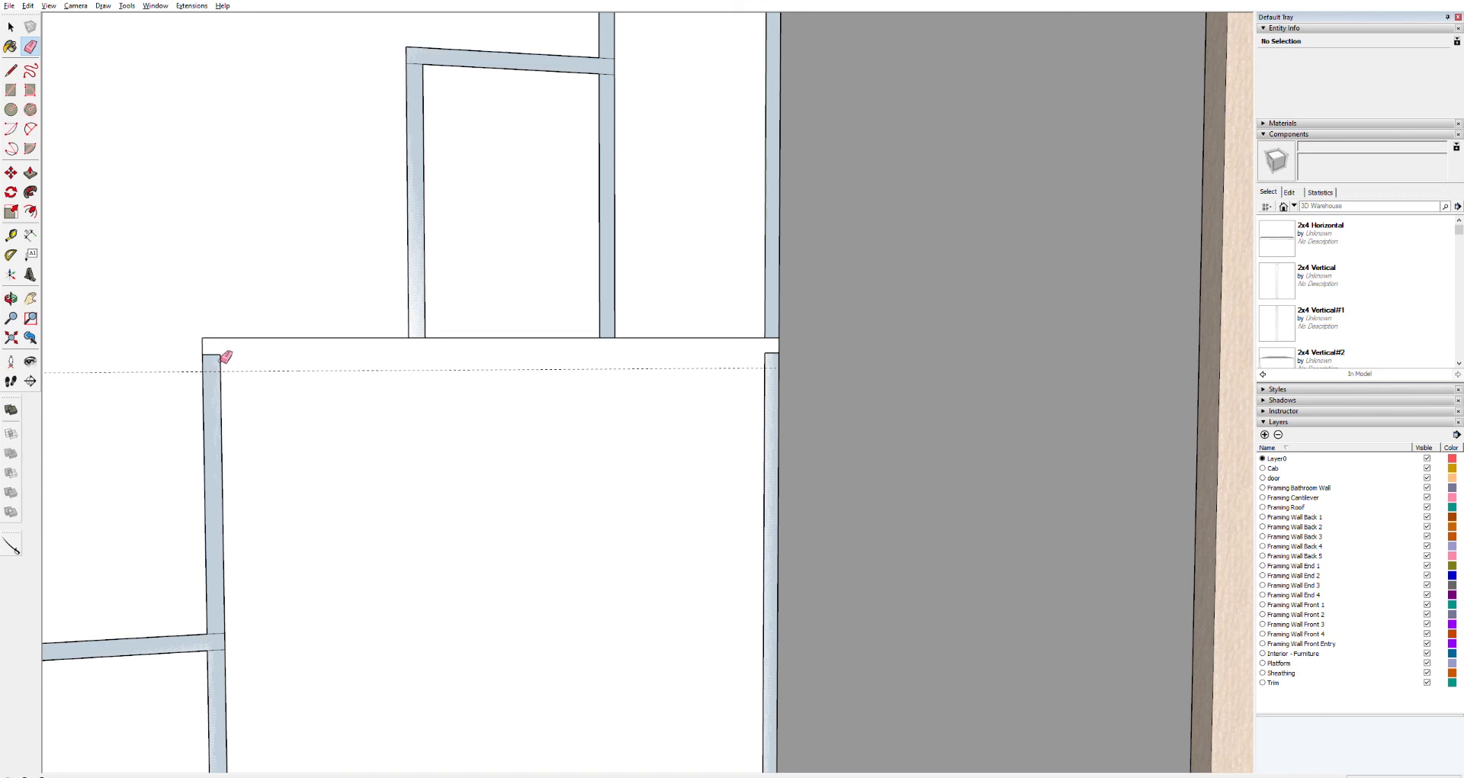
Step: Draw the extended third tread's new underside line along the guide and erase the leftover edges at the tops of both uprights
key(l)
click(203, 372)
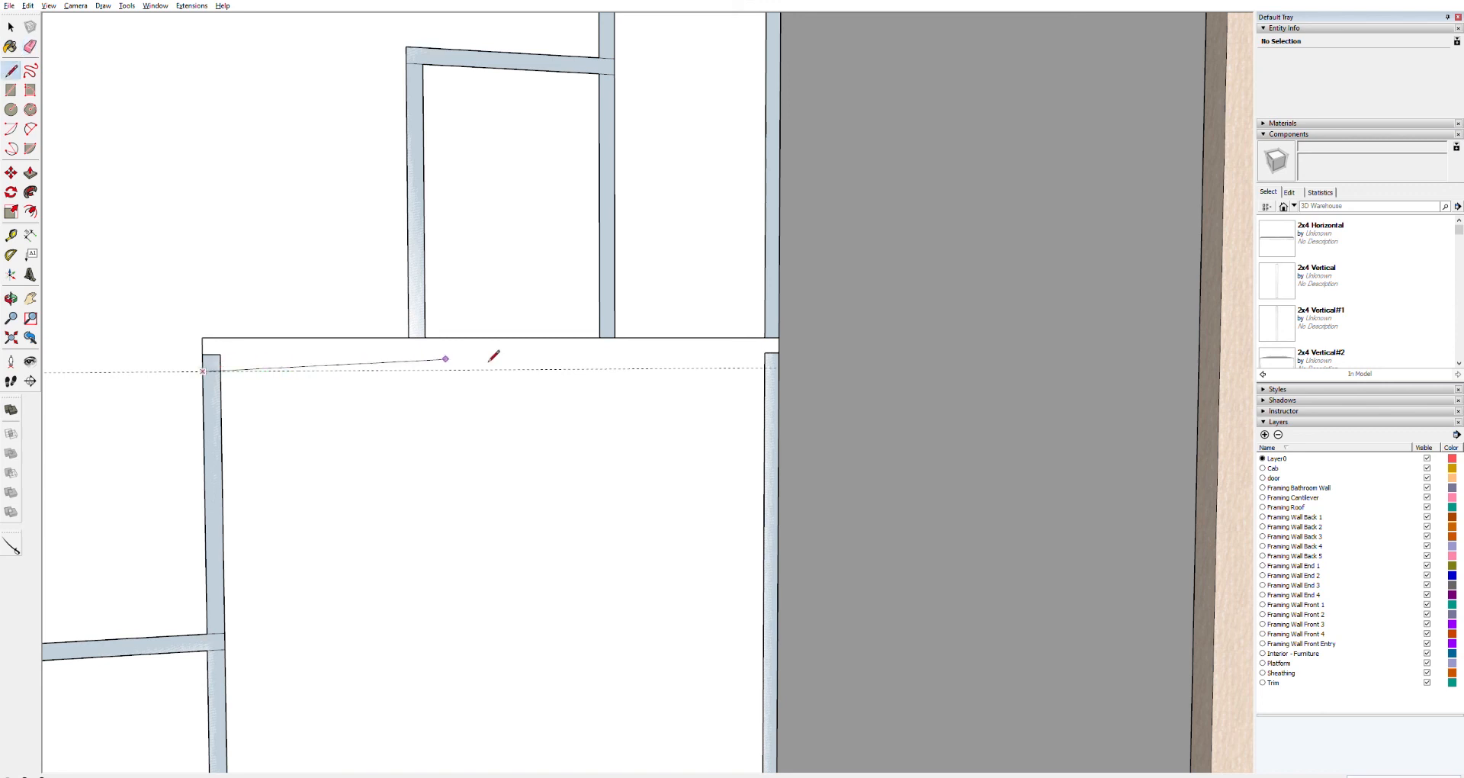
click(778, 368)
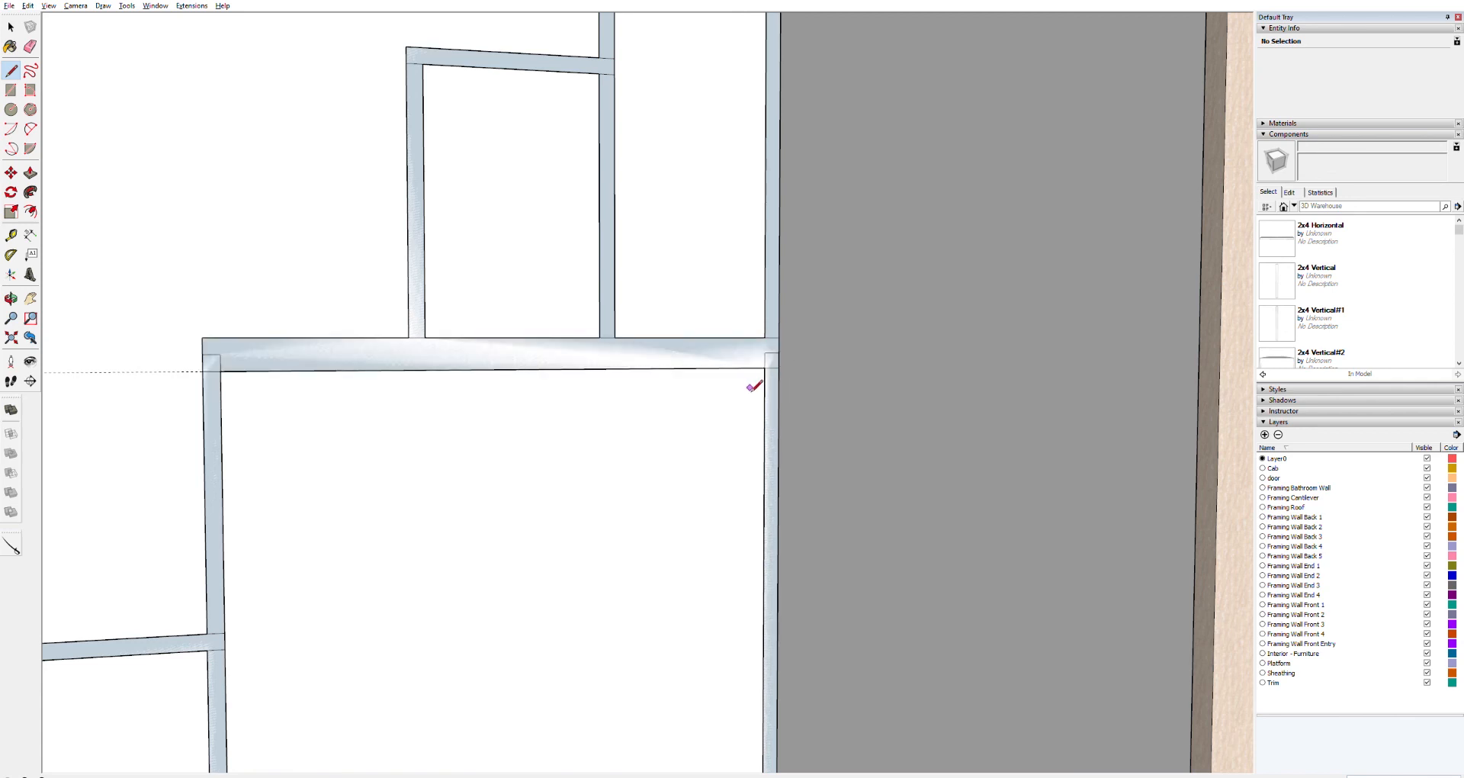
key(e)
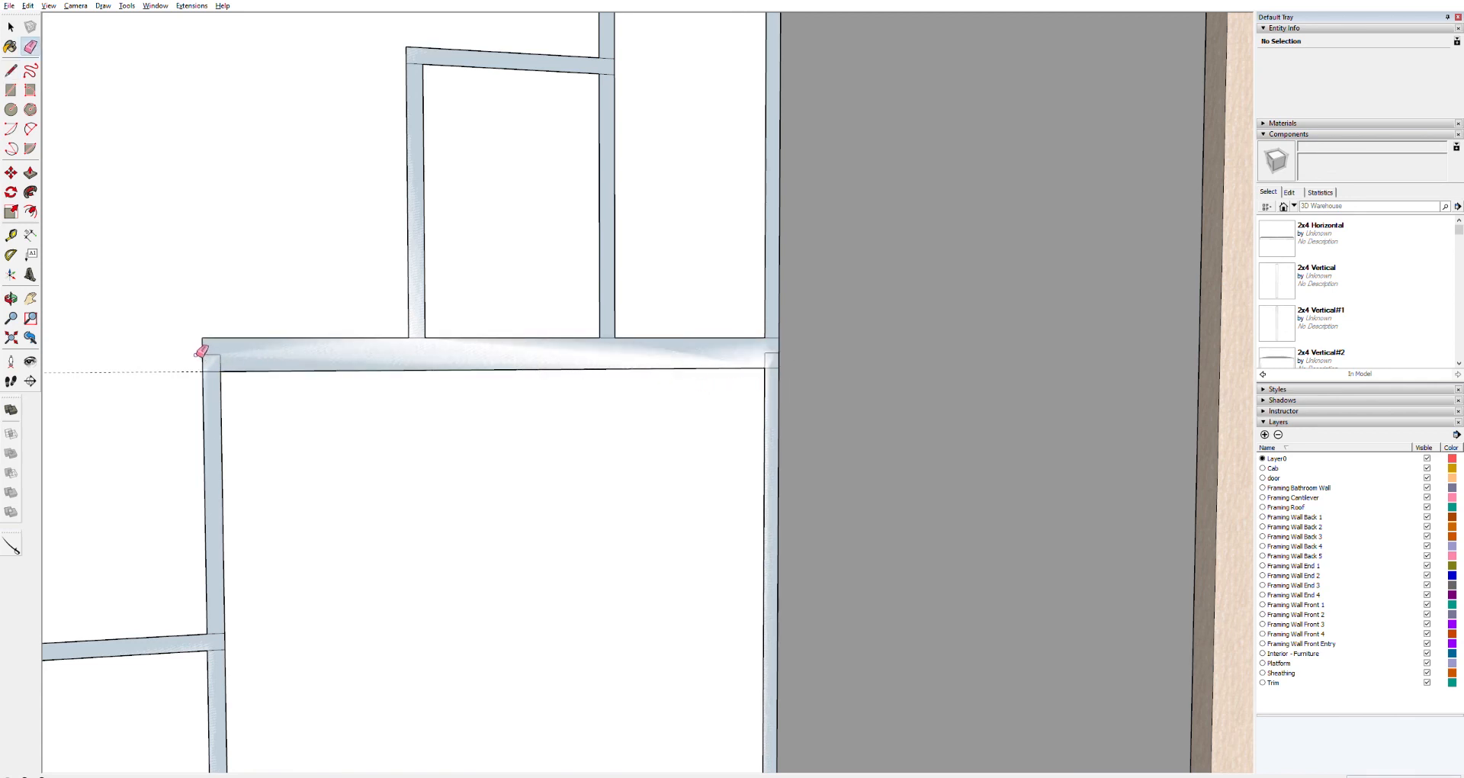
drag(215, 356, 228, 360)
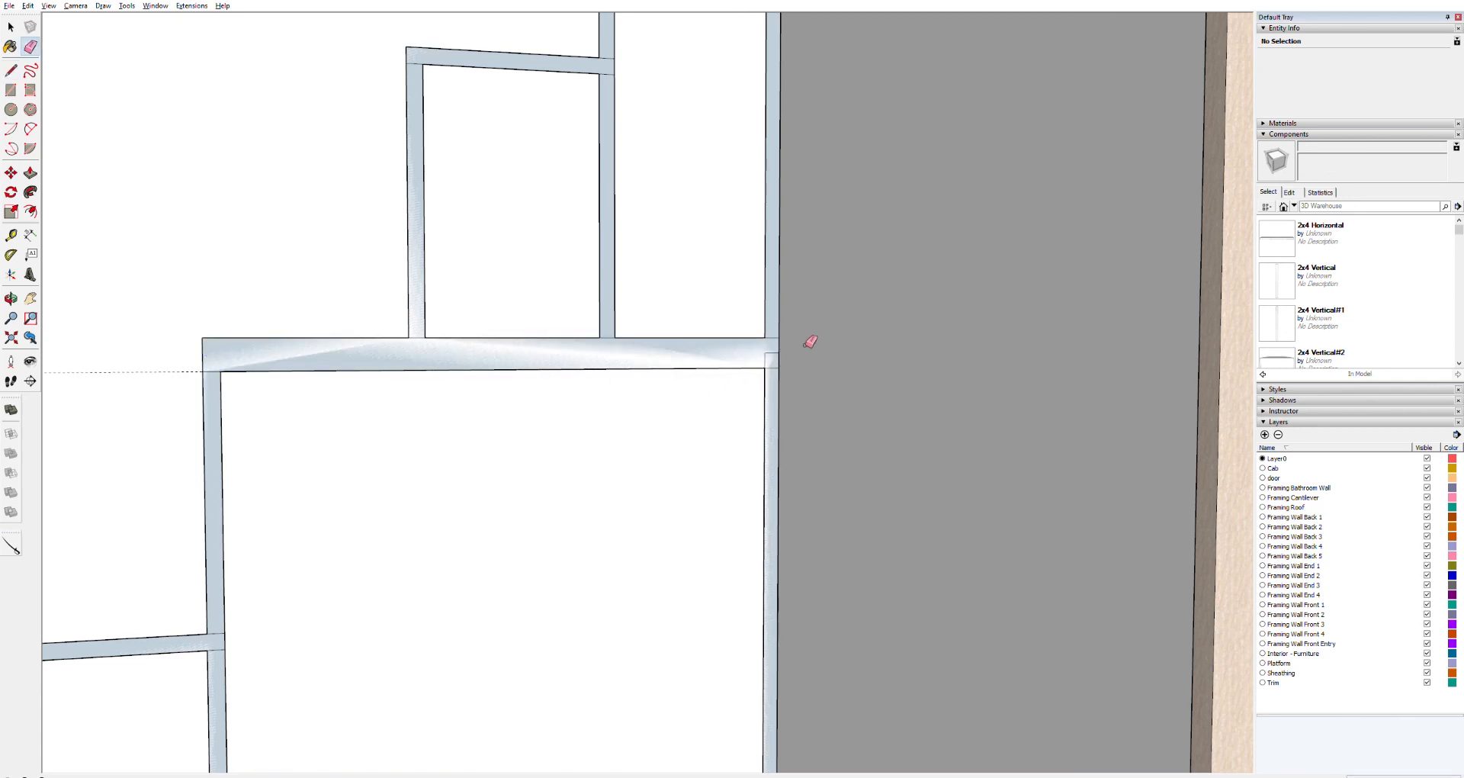
drag(776, 350, 767, 362)
Step: Unhide the washer/dryer standing beneath the extended third tread
scroll(559, 393, down, 3)
scroll(559, 393, down, 4)
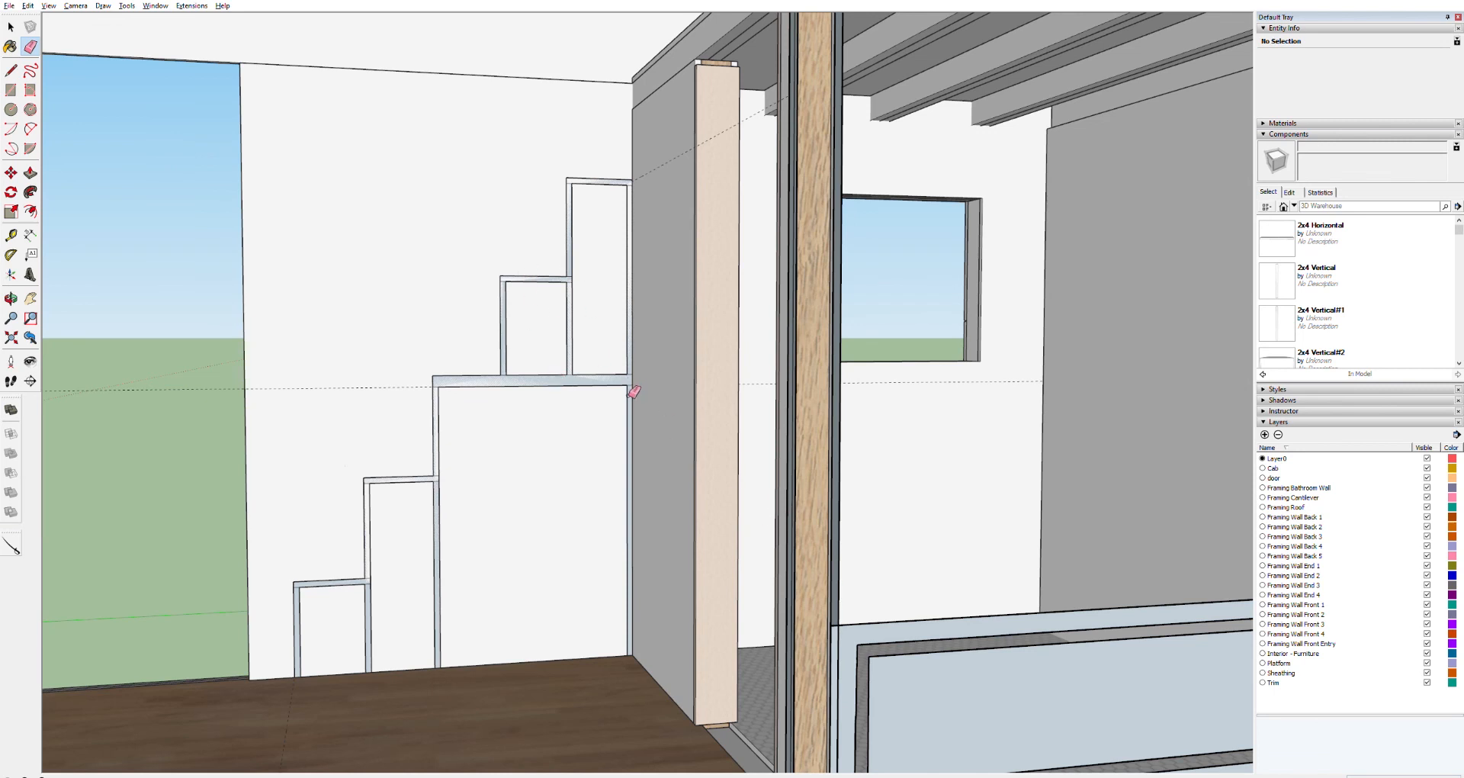
scroll(531, 383, up, 2)
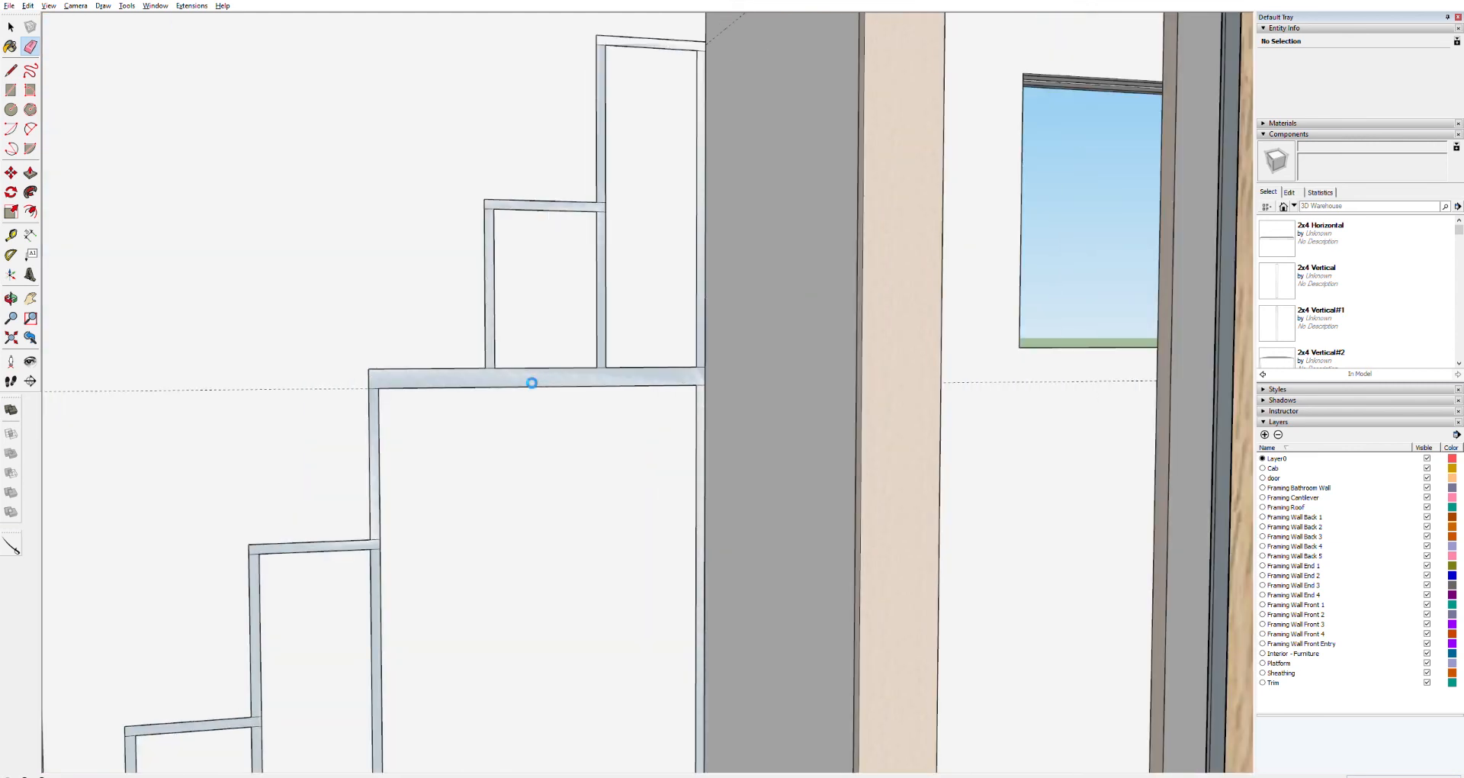
scroll(531, 382, up, 1)
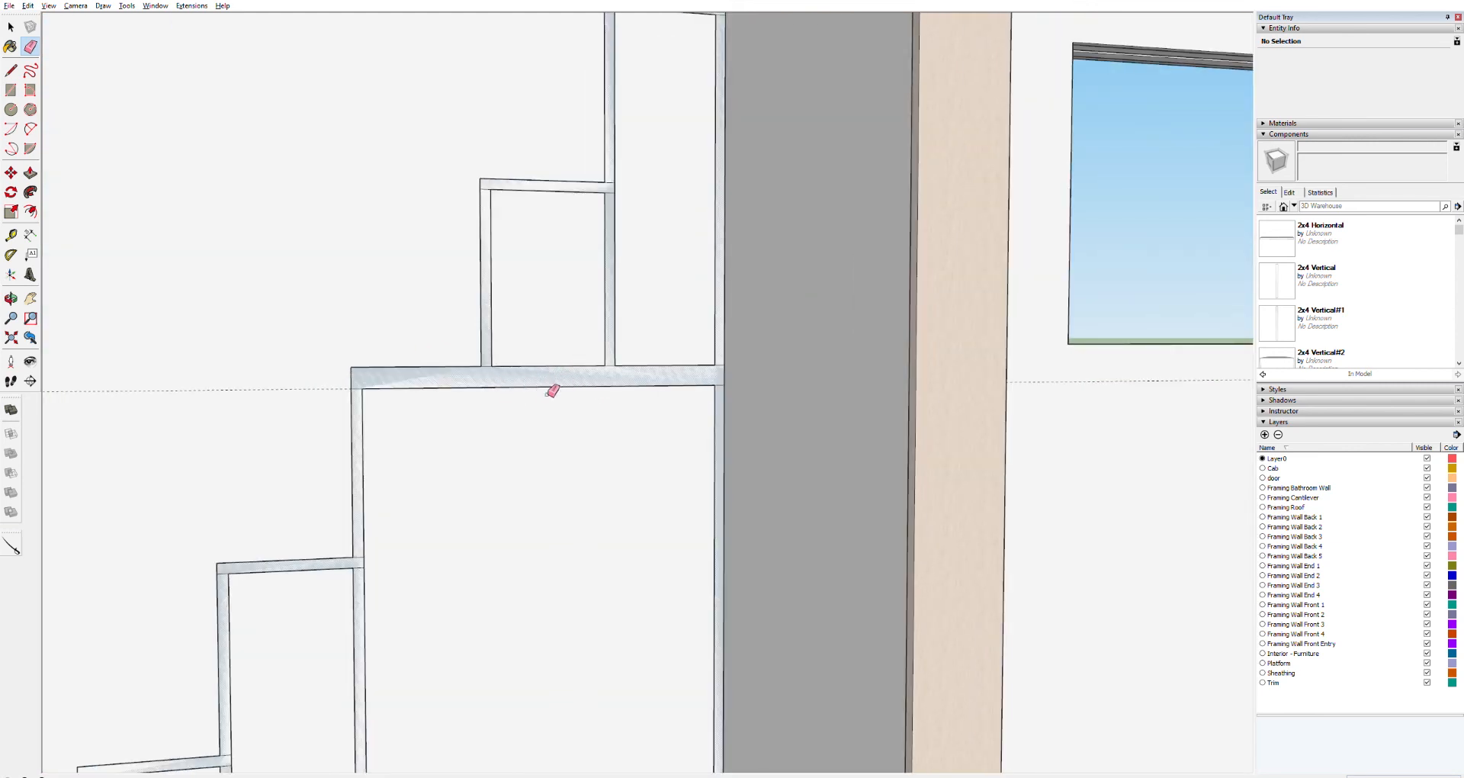
scroll(553, 391, down, 6)
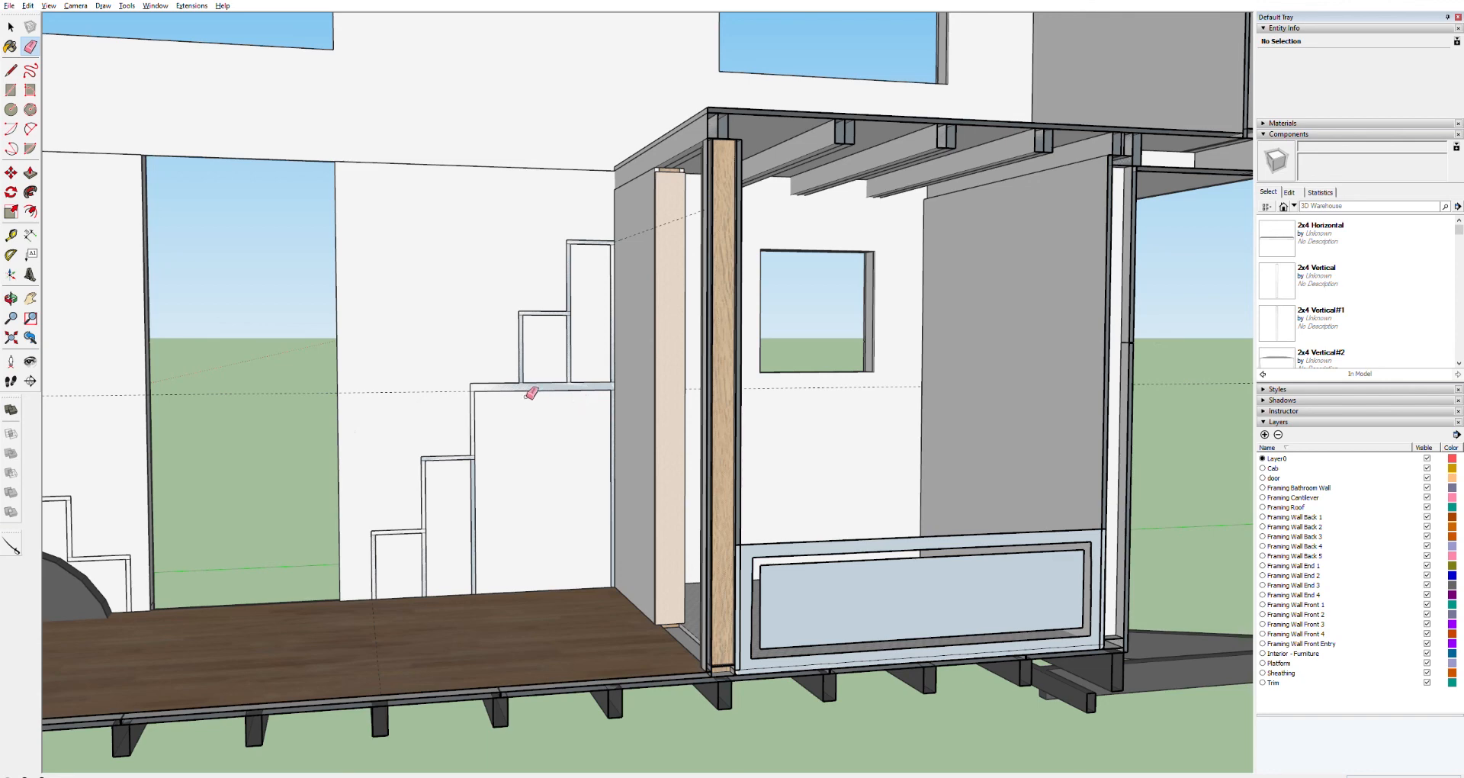
scroll(586, 402, up, 5)
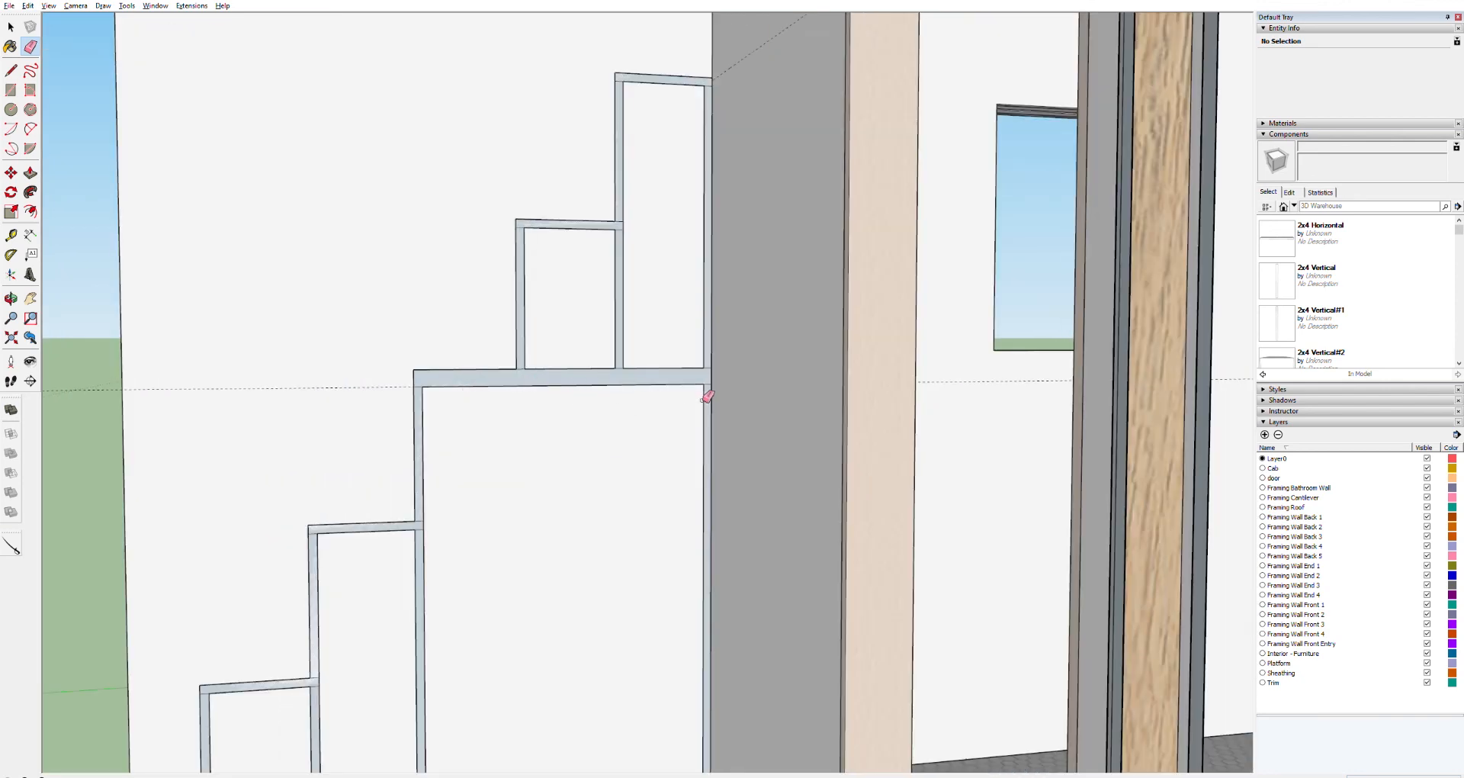
scroll(781, 423, down, 5)
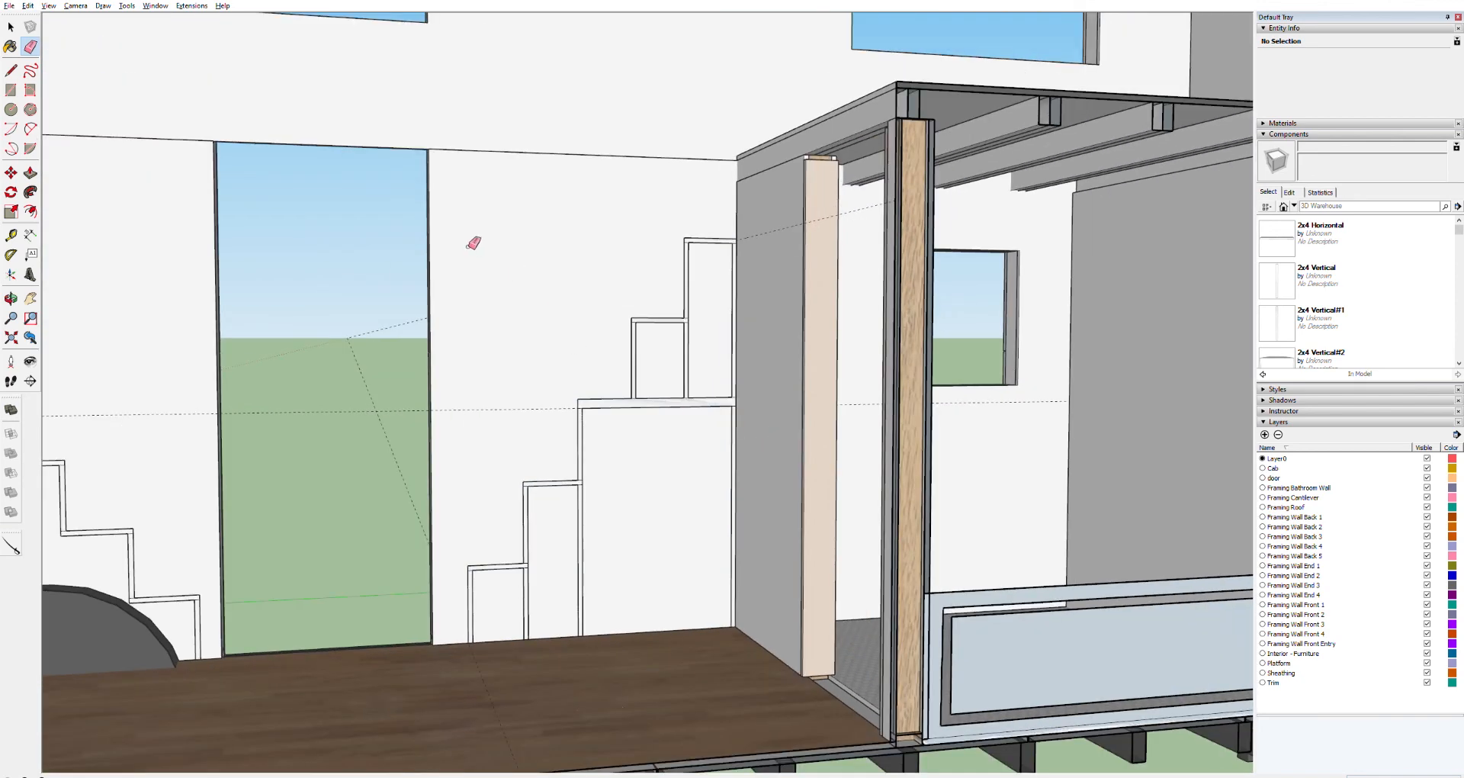
key(space)
click(552, 313)
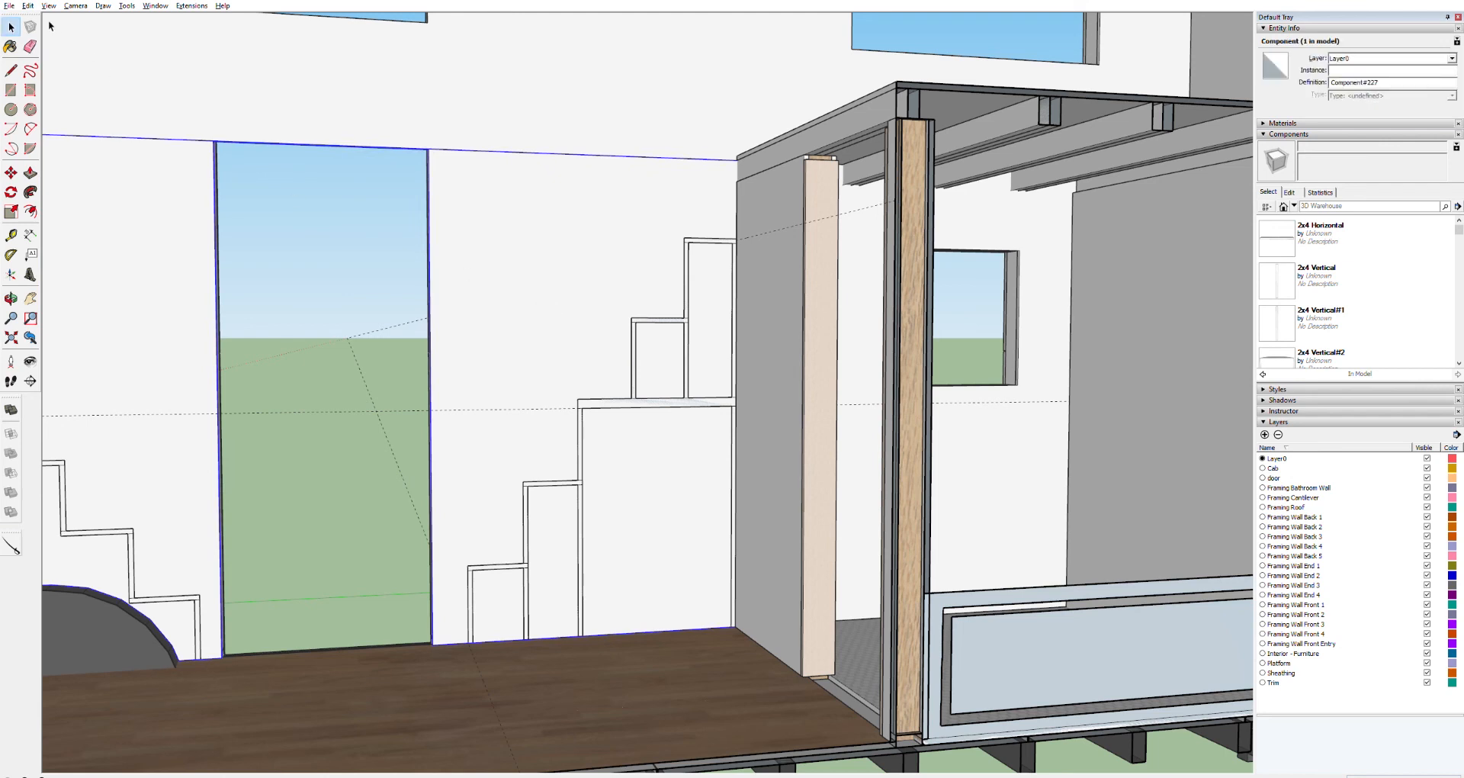
click(28, 6)
click(231, 190)
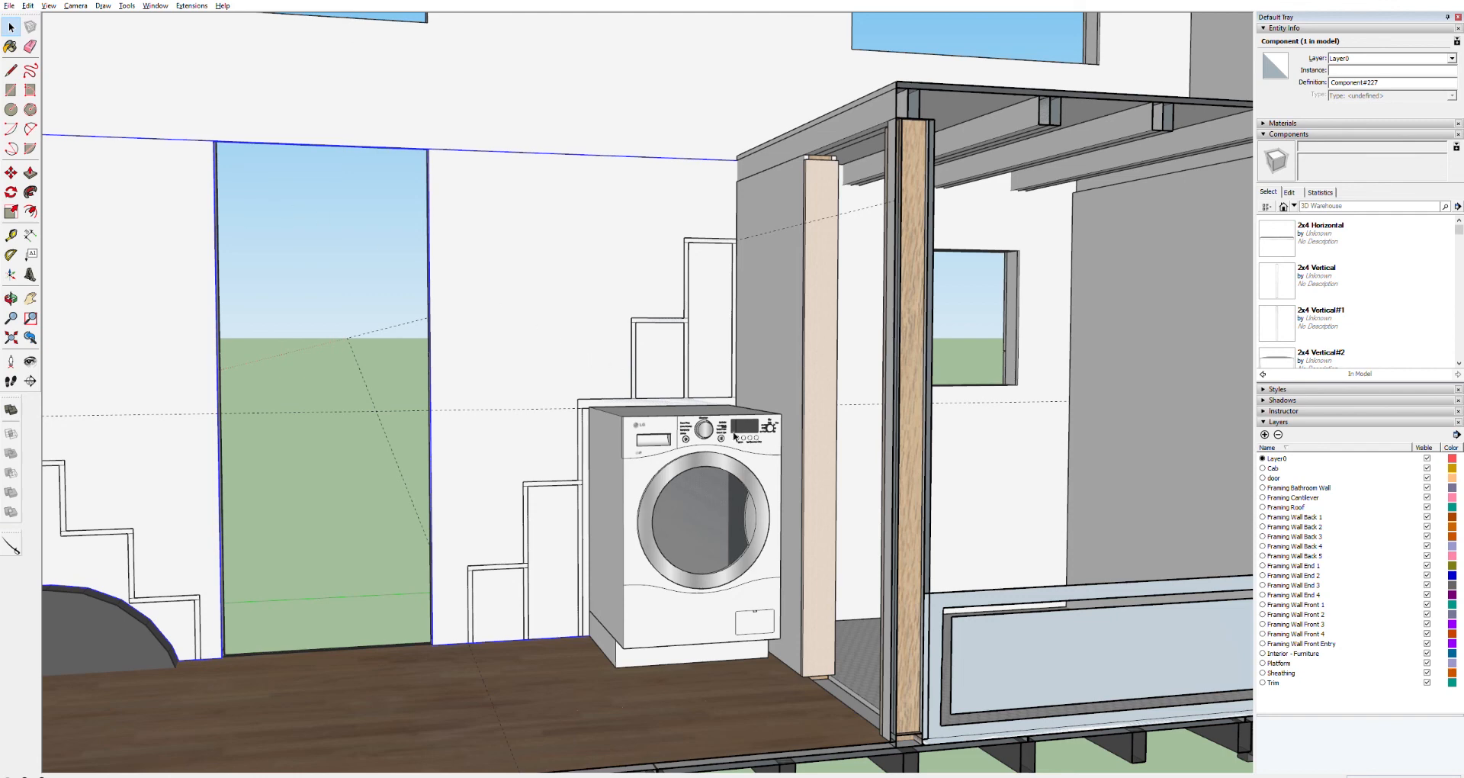
Step: Hide the washer/dryer and push the top face of its base downward with Push/Pull
click(626, 650)
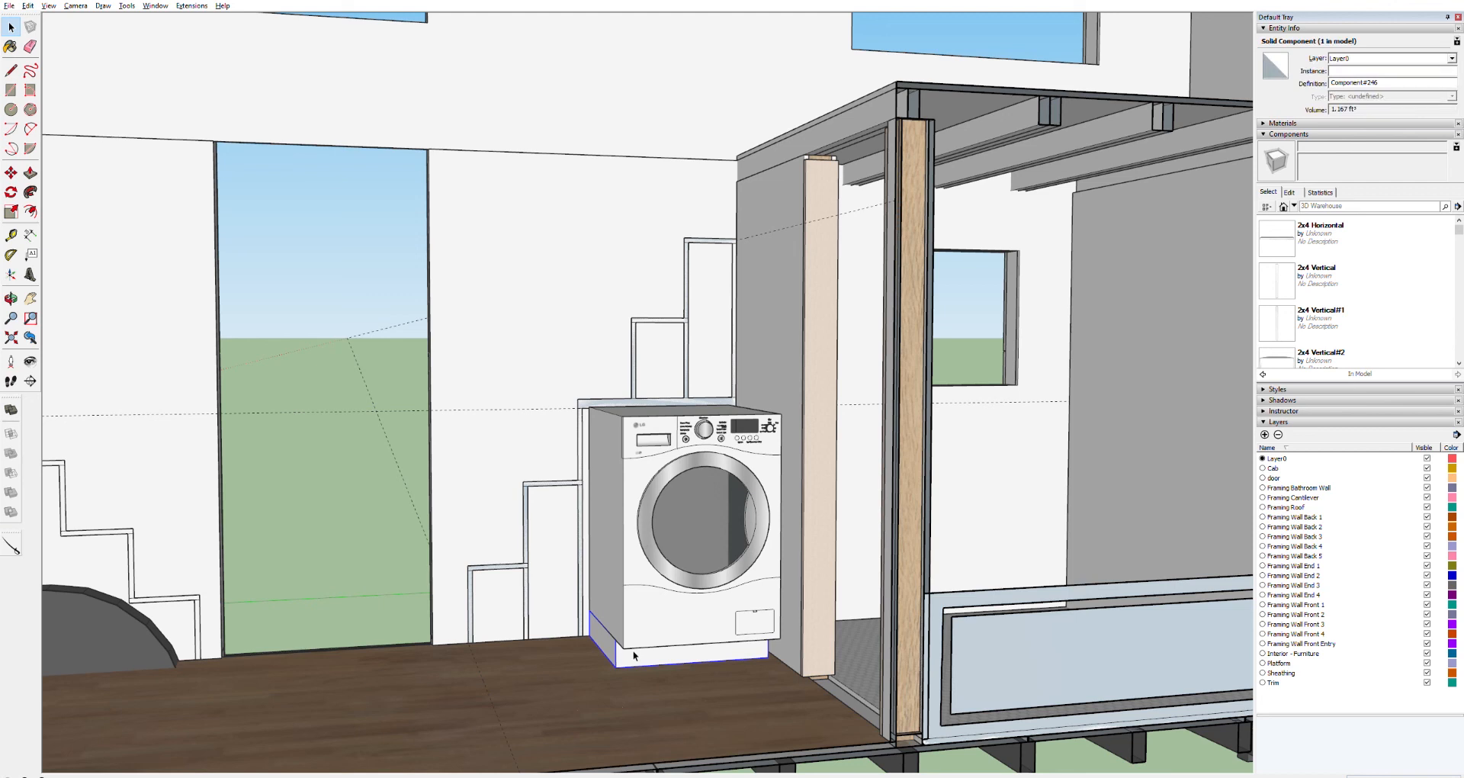
click(647, 627)
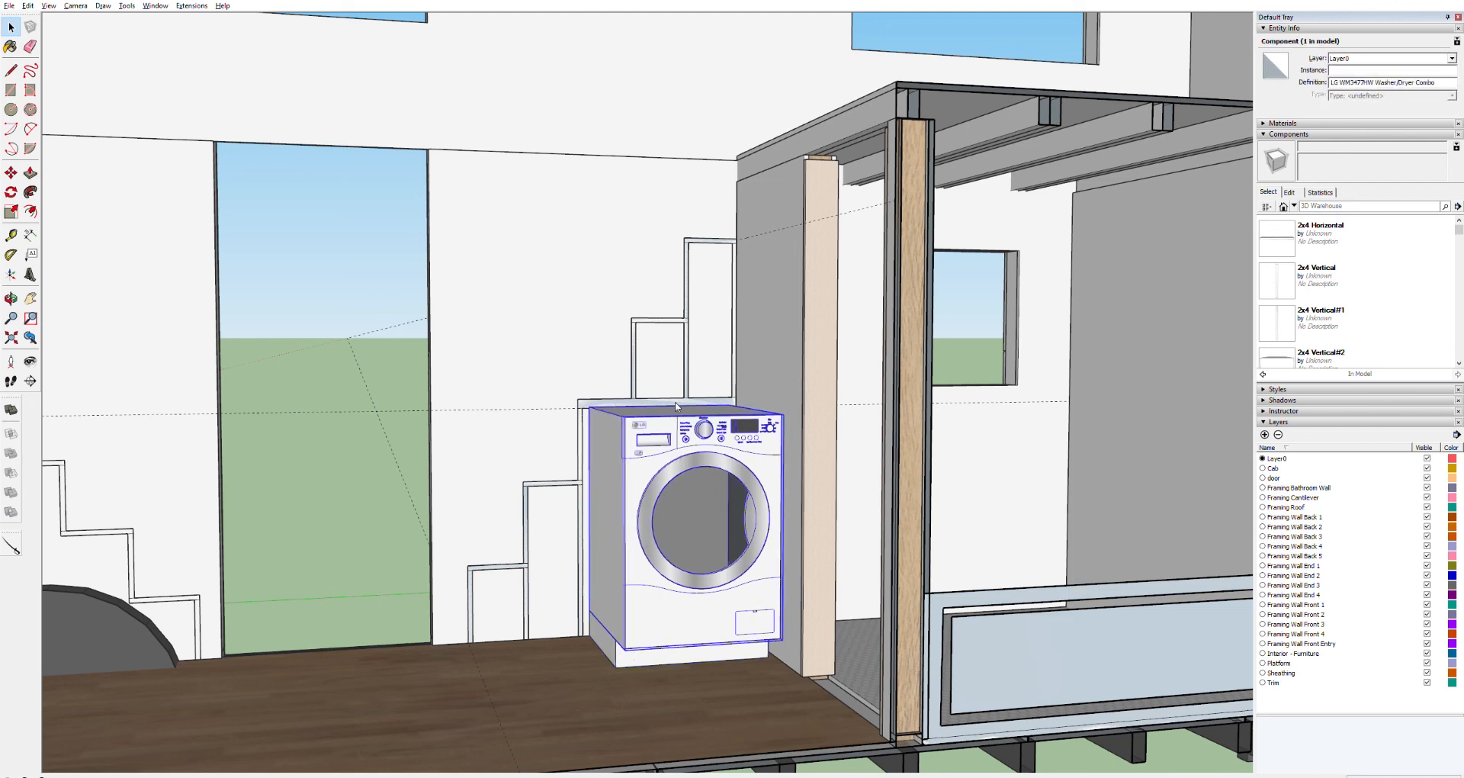
key(Delete)
key(p)
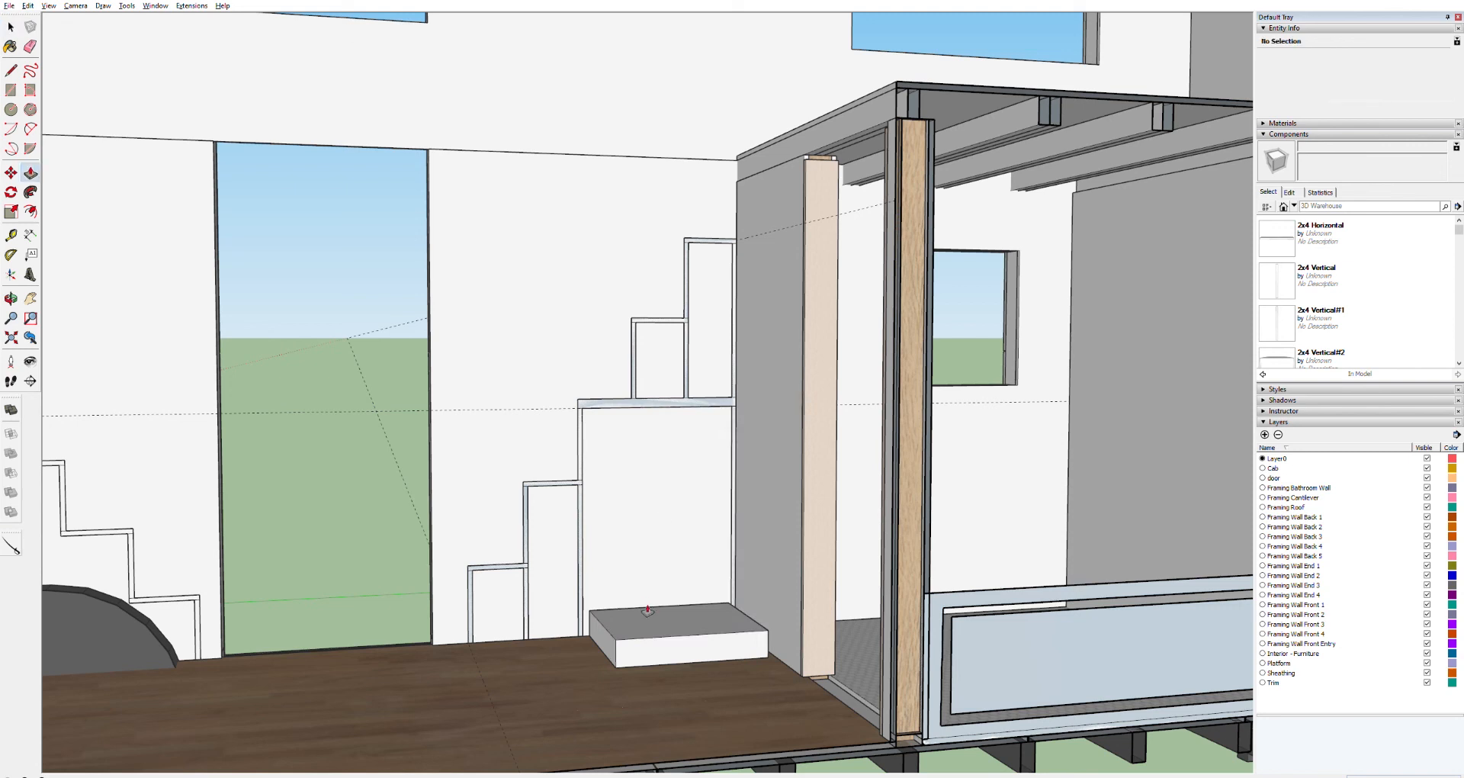
key(space)
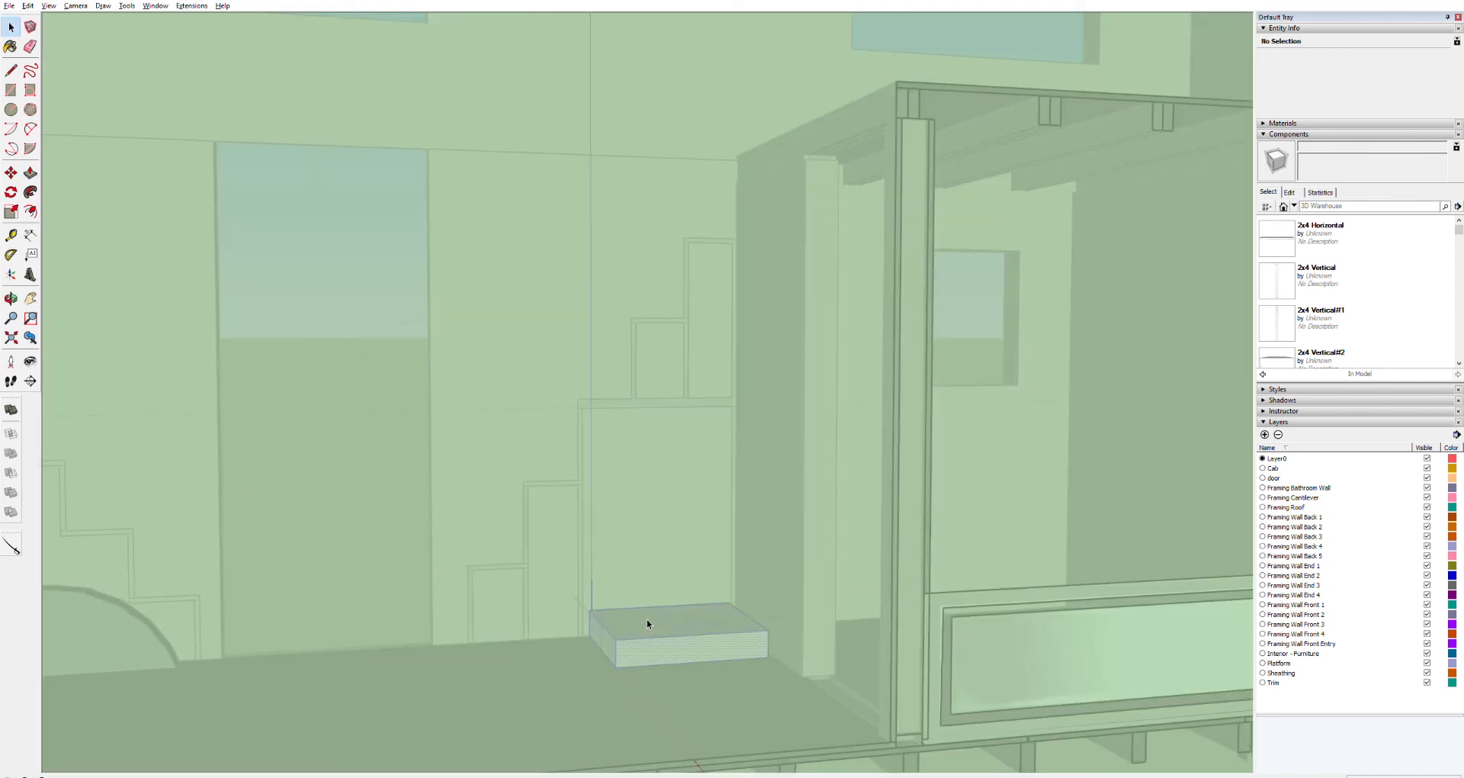
triple_click(647, 620)
key(p)
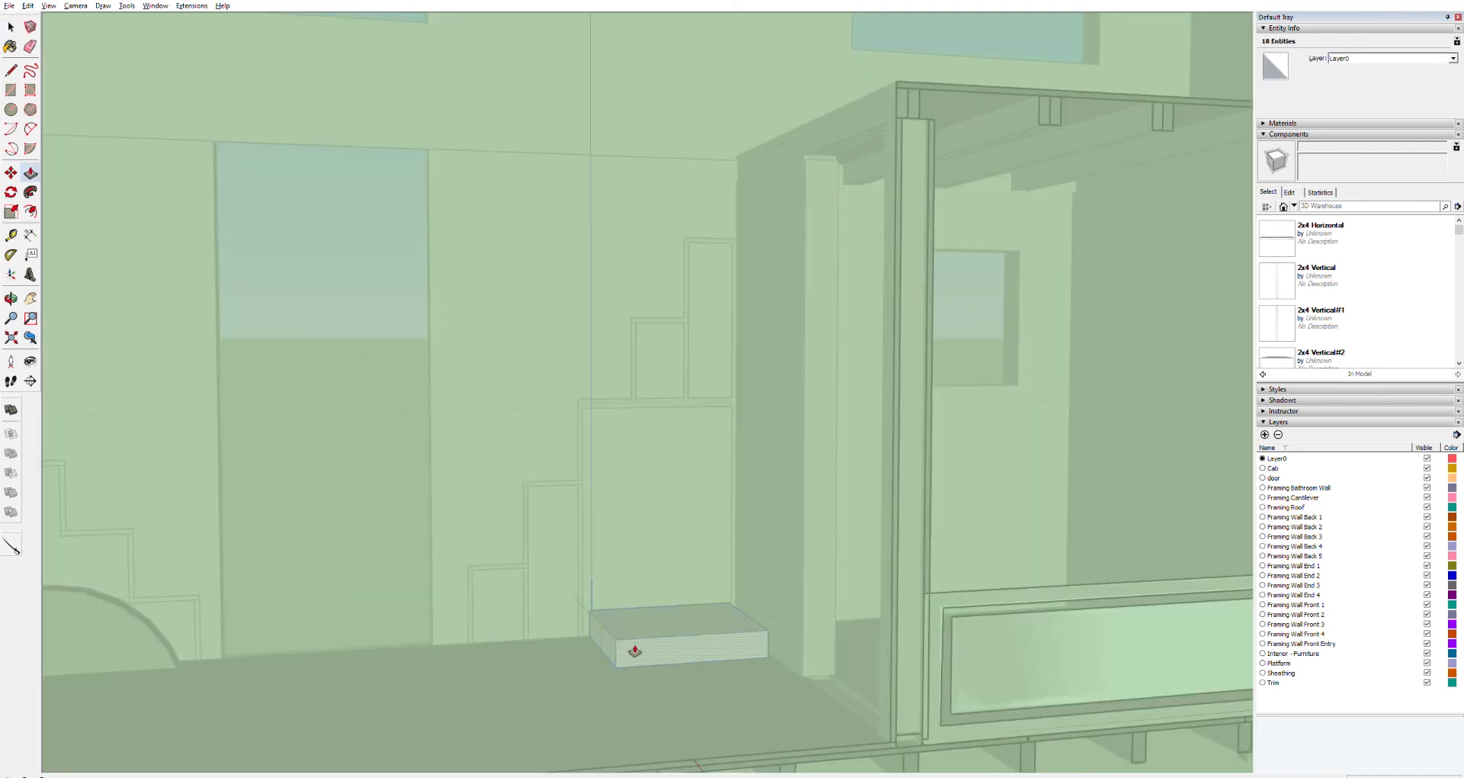
click(633, 635)
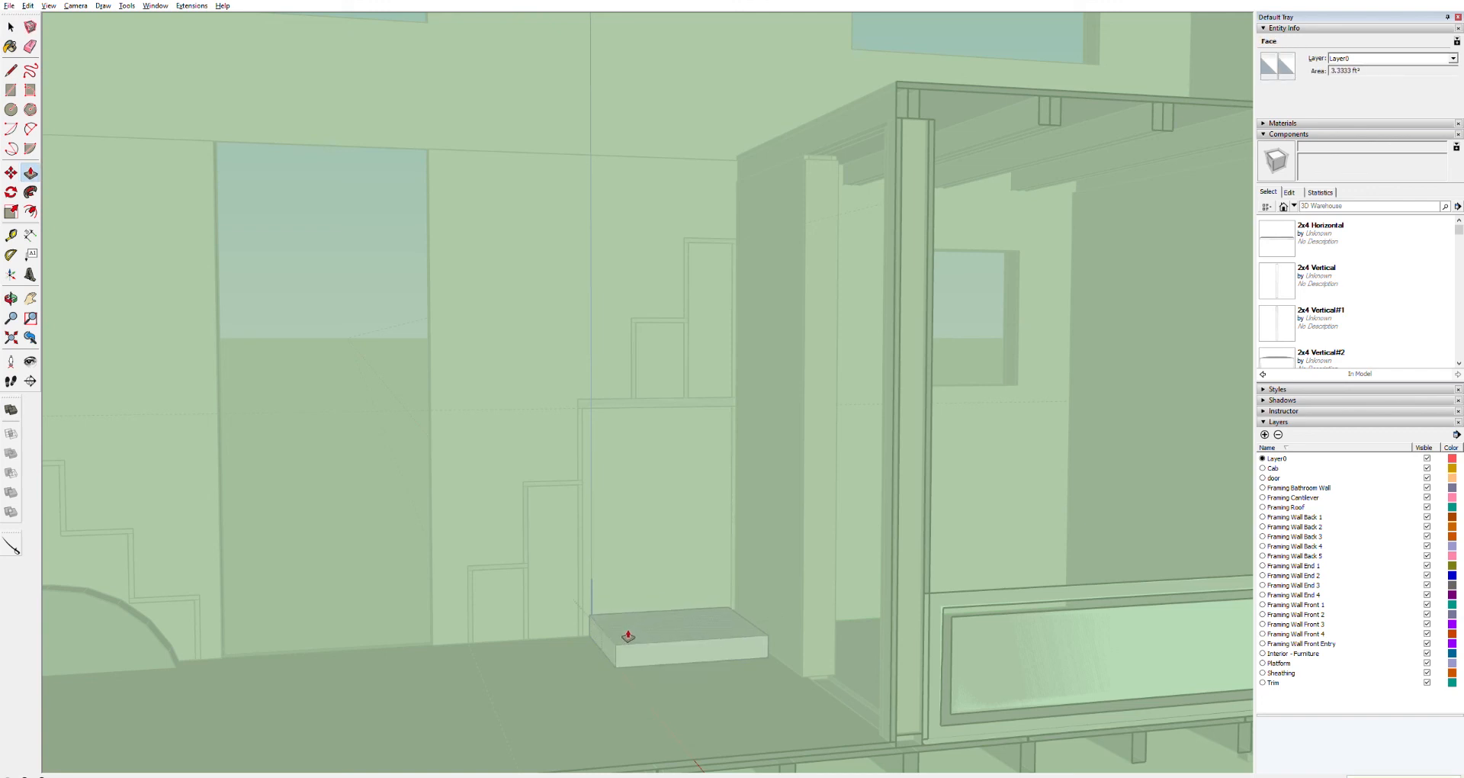
key(space)
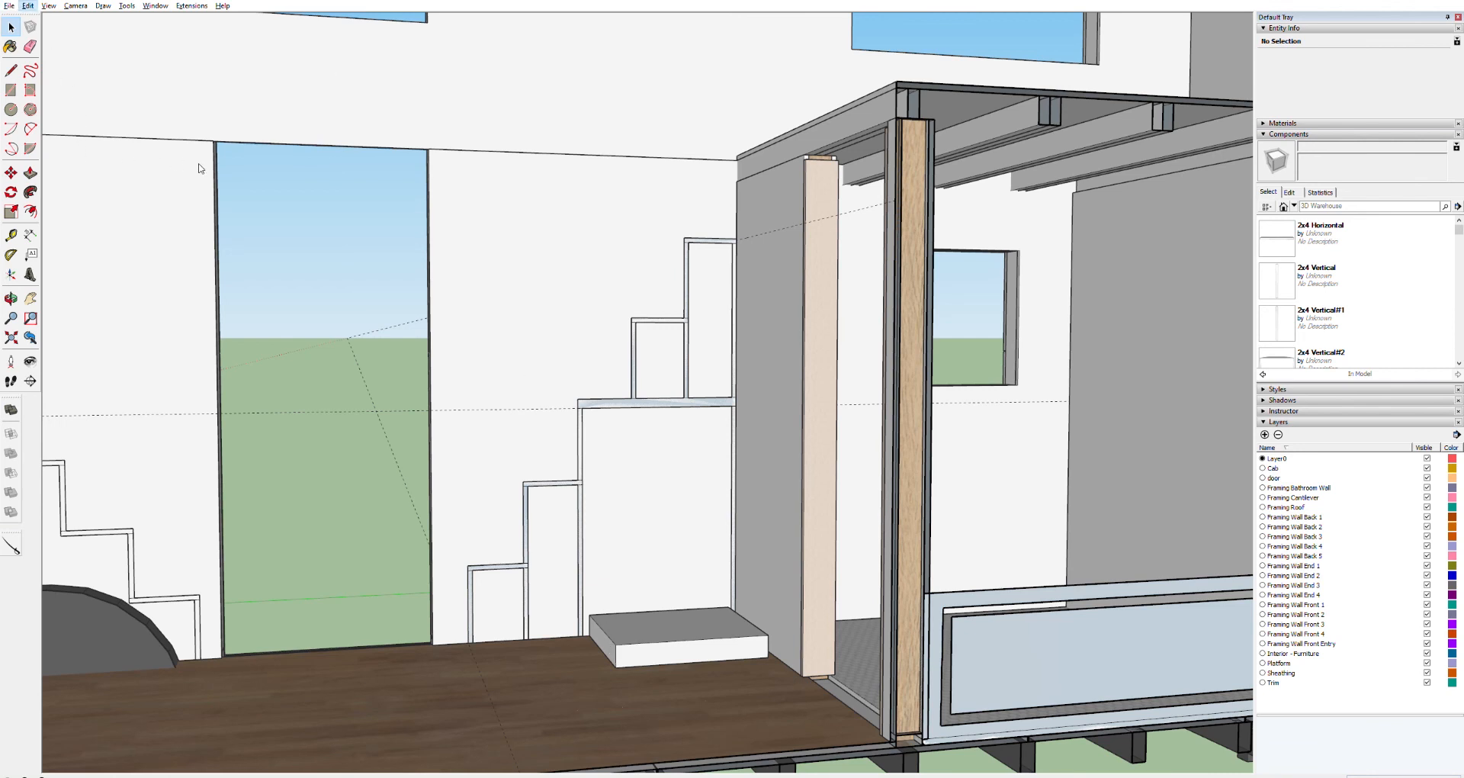
Step: Unhide the washer/dryer and move it straight down onto the lowered base
click(210, 186)
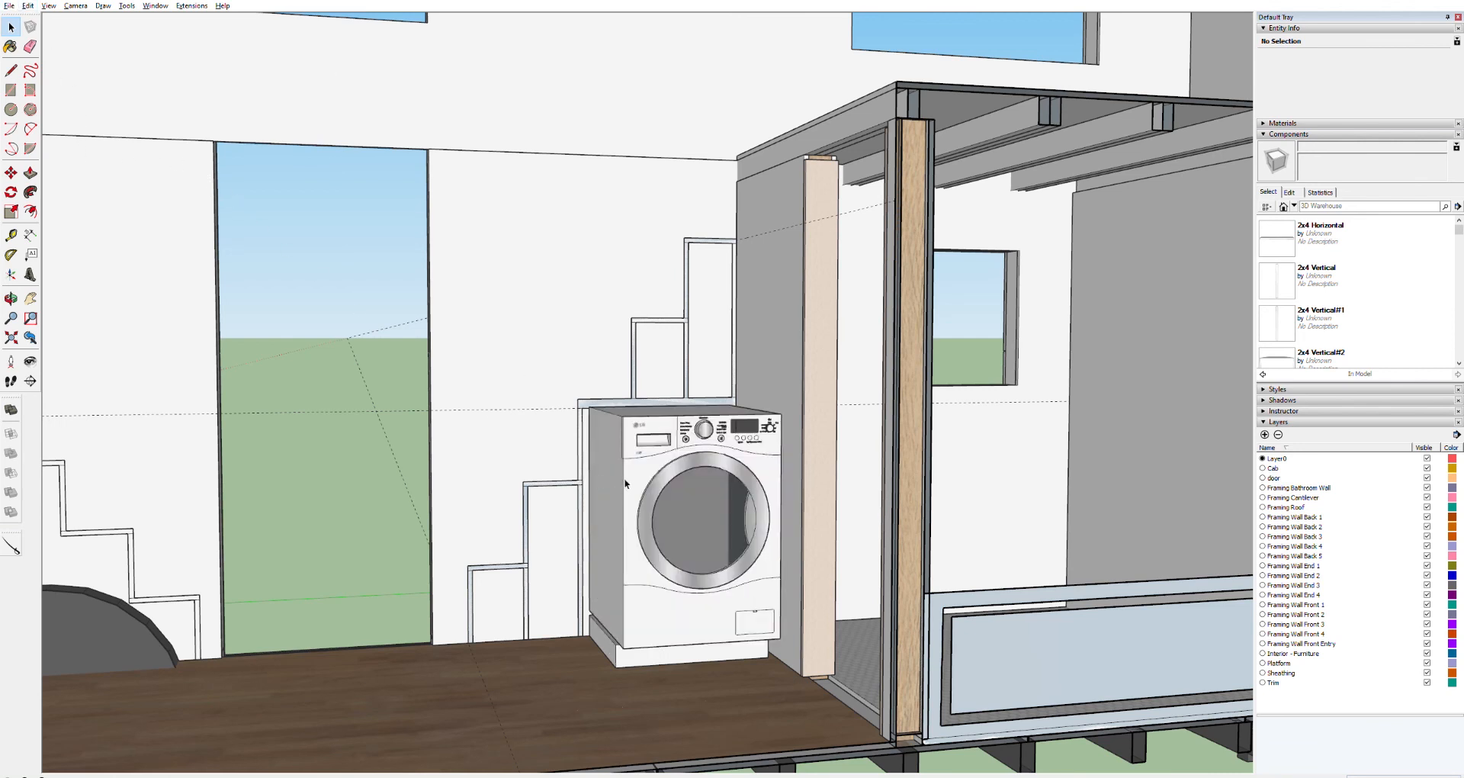
click(637, 455)
key(m)
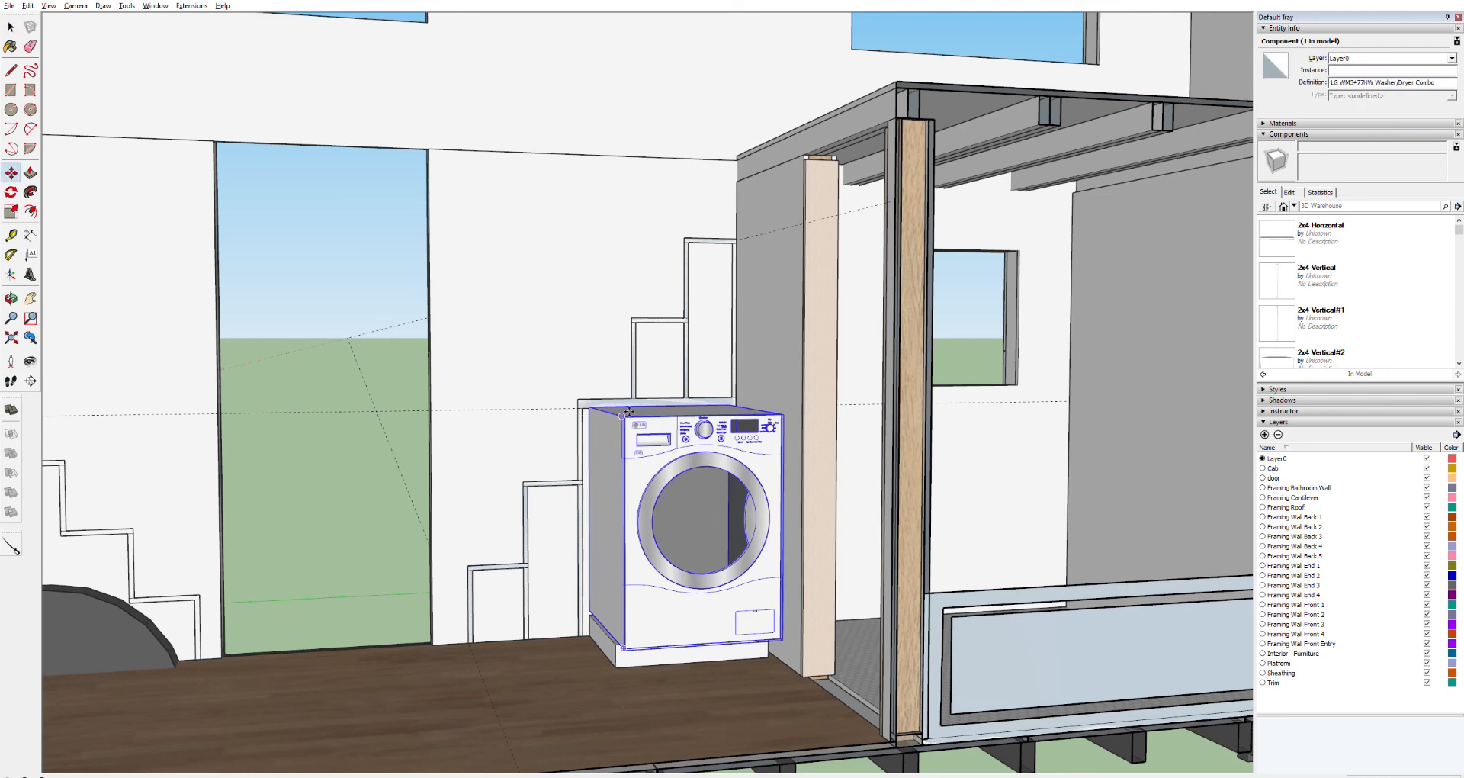
click(629, 413)
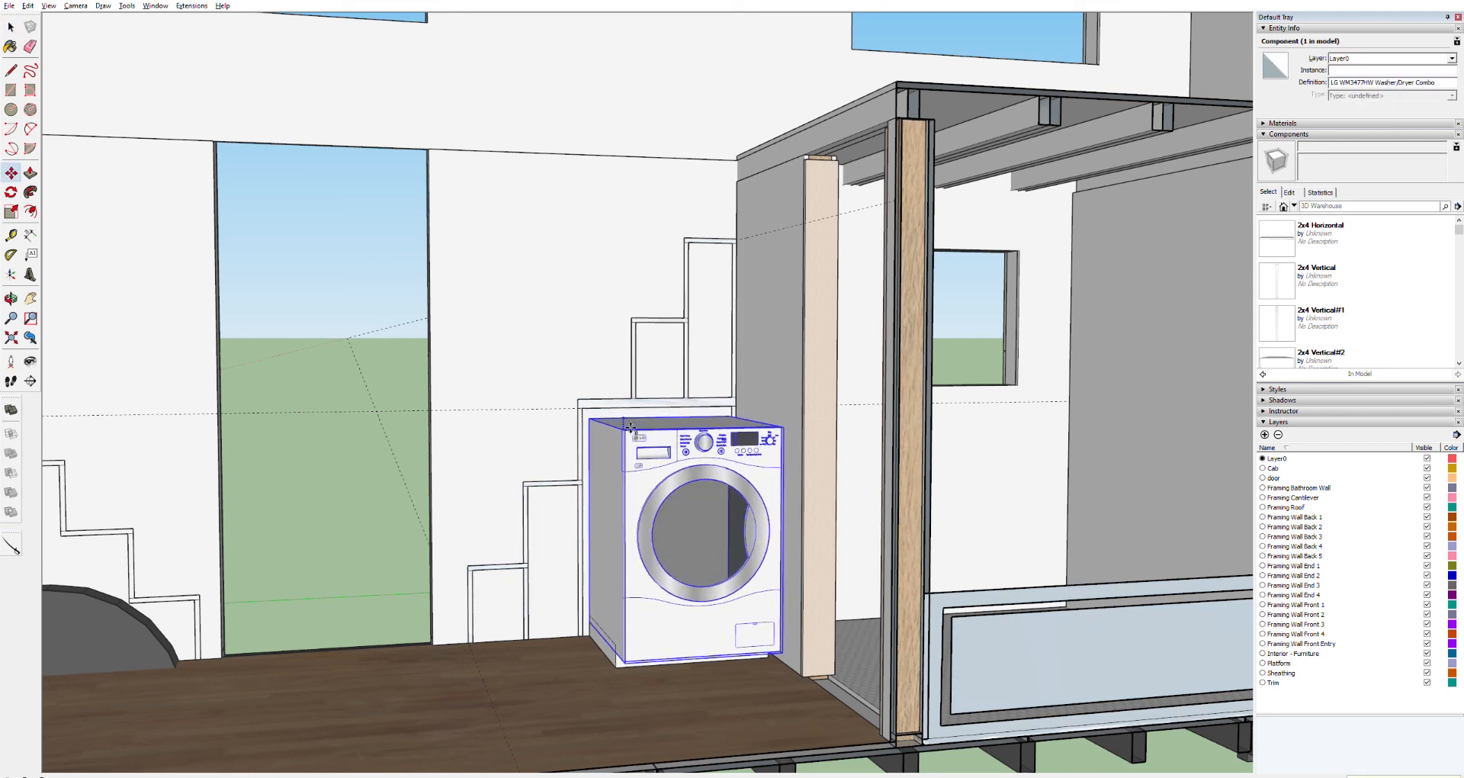
key(space)
click(609, 567)
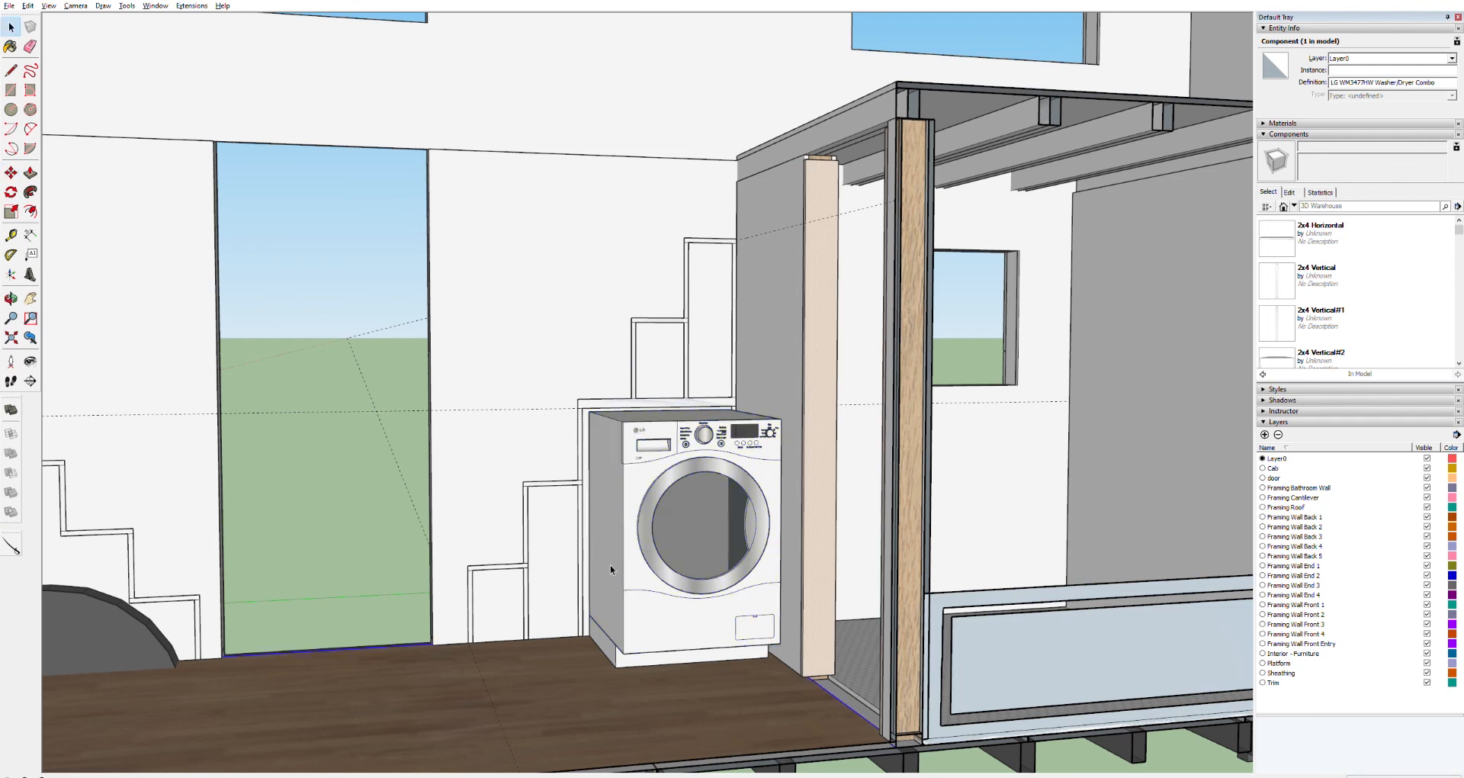
Step: Open the staircase profile group above the washer/dryer for editing
scroll(647, 402, up, 6)
scroll(693, 421, down, 10)
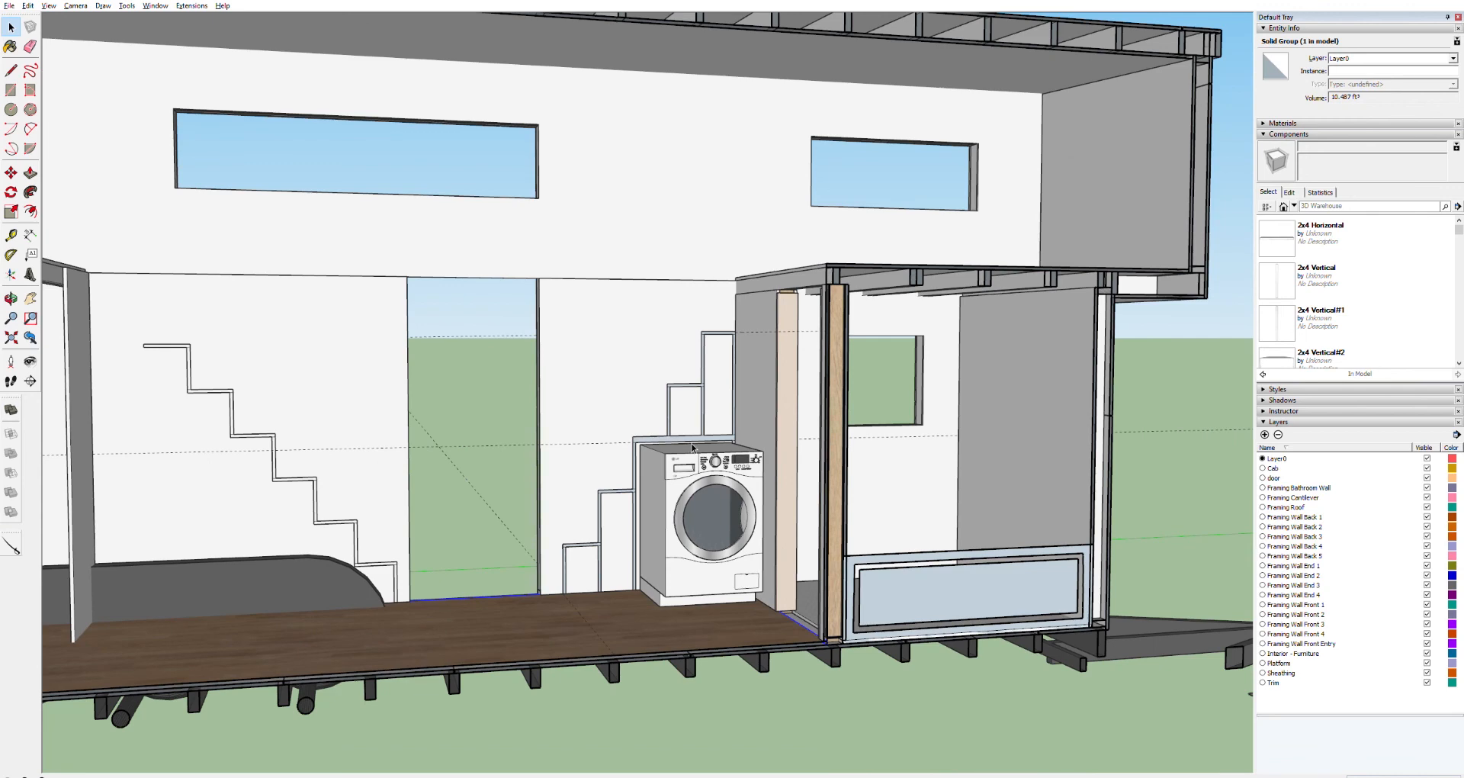
middle_drag(715, 447, 660, 438)
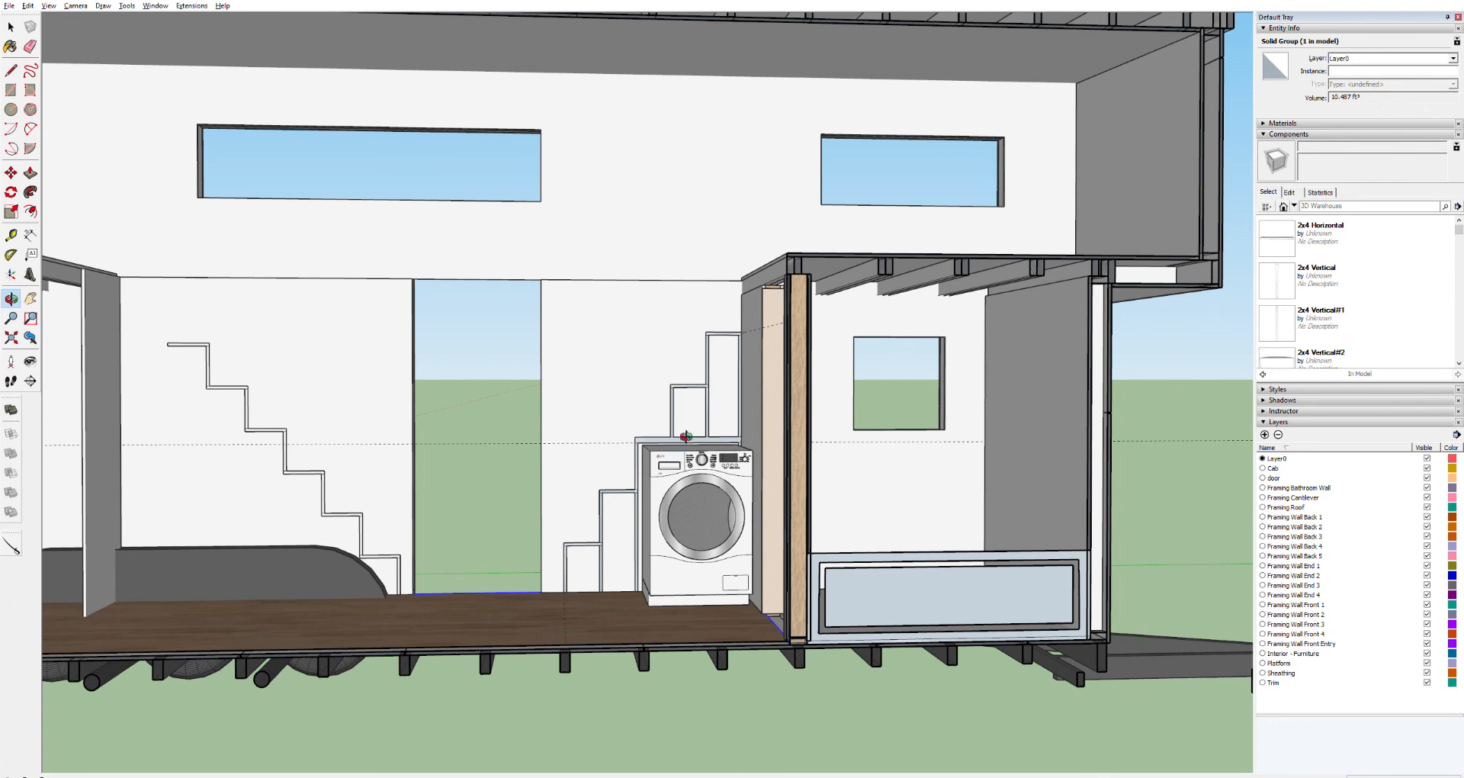
scroll(685, 436, up, 2)
scroll(685, 437, up, 2)
key(space)
triple_click(676, 437)
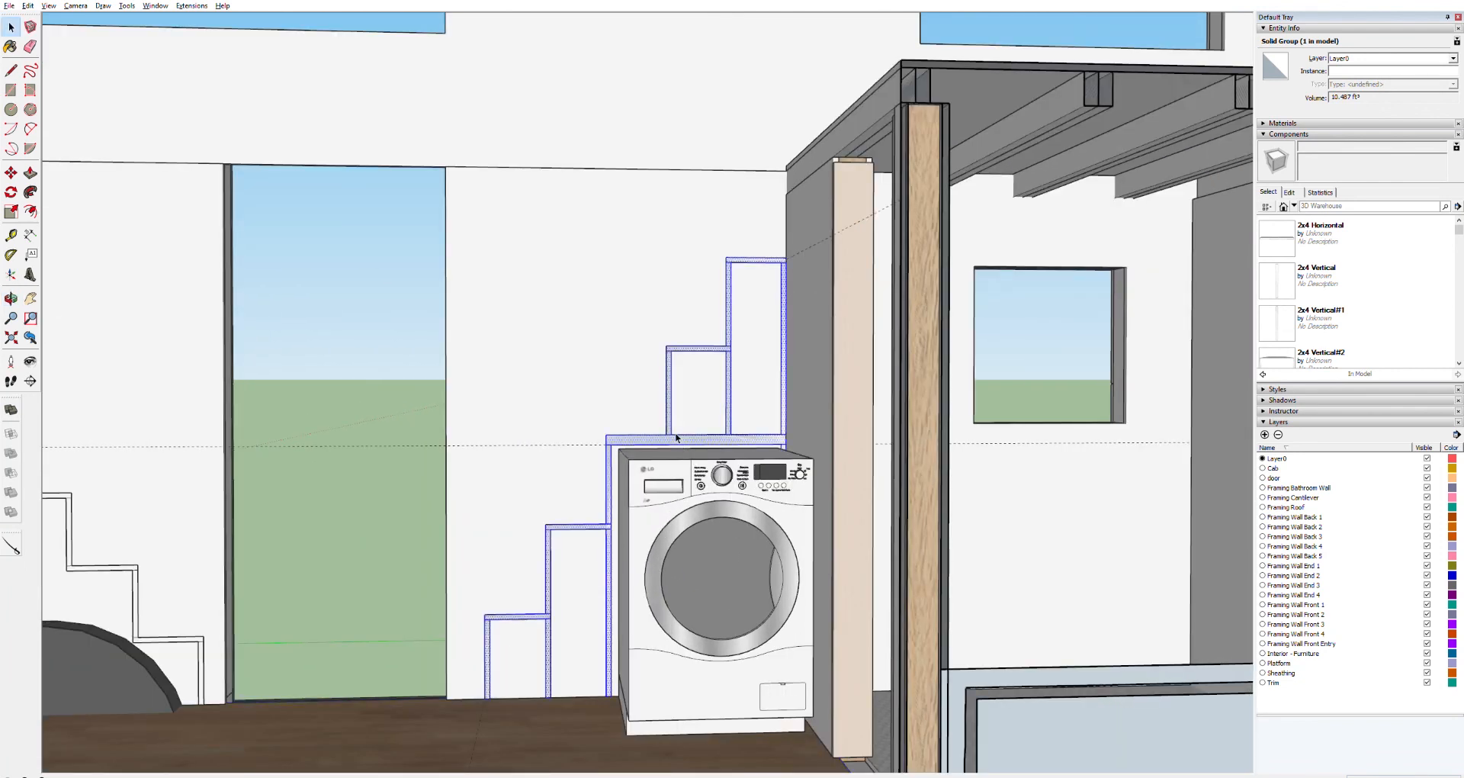
Step: Try to extrude only the thick third tread out over the washer/dryer with Push/Pull
key(p)
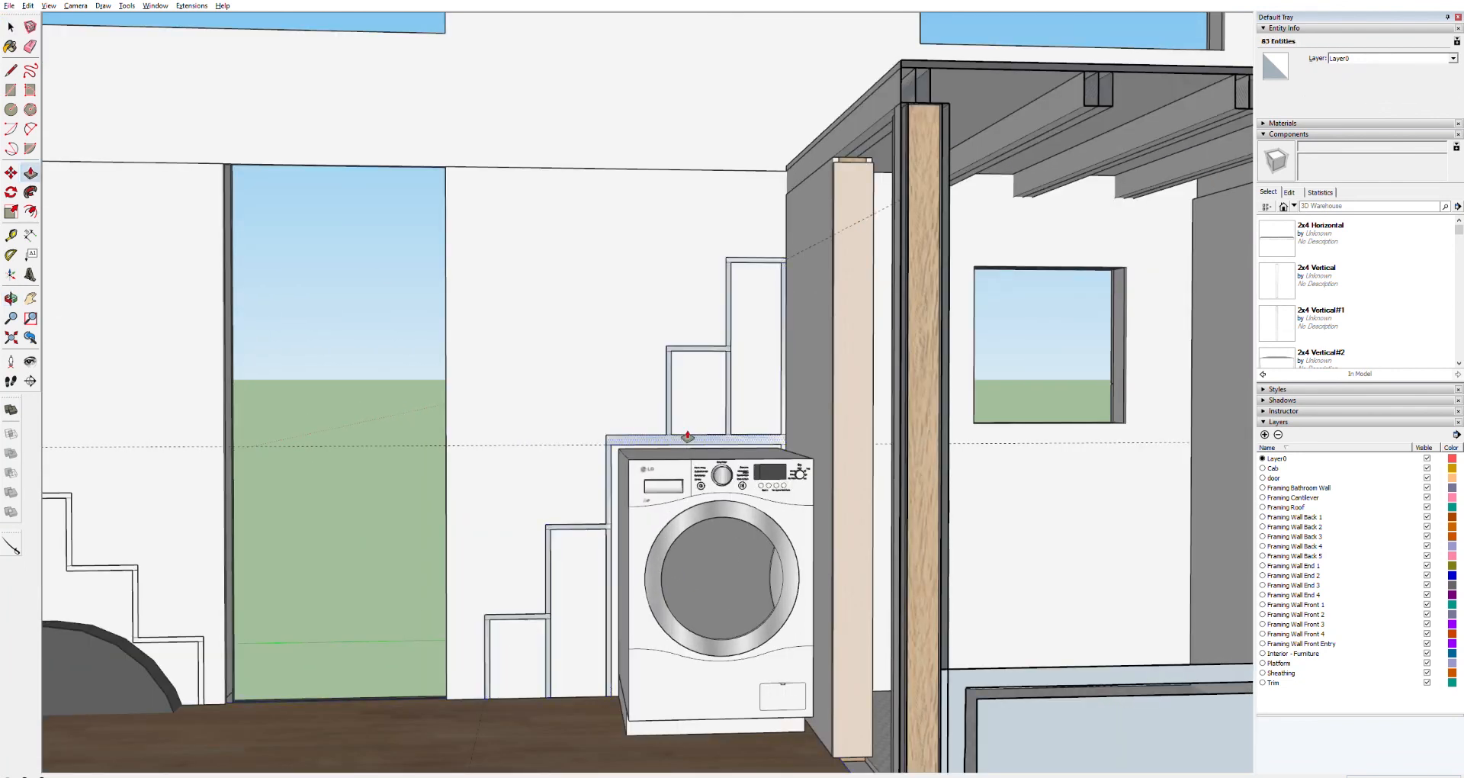
click(694, 449)
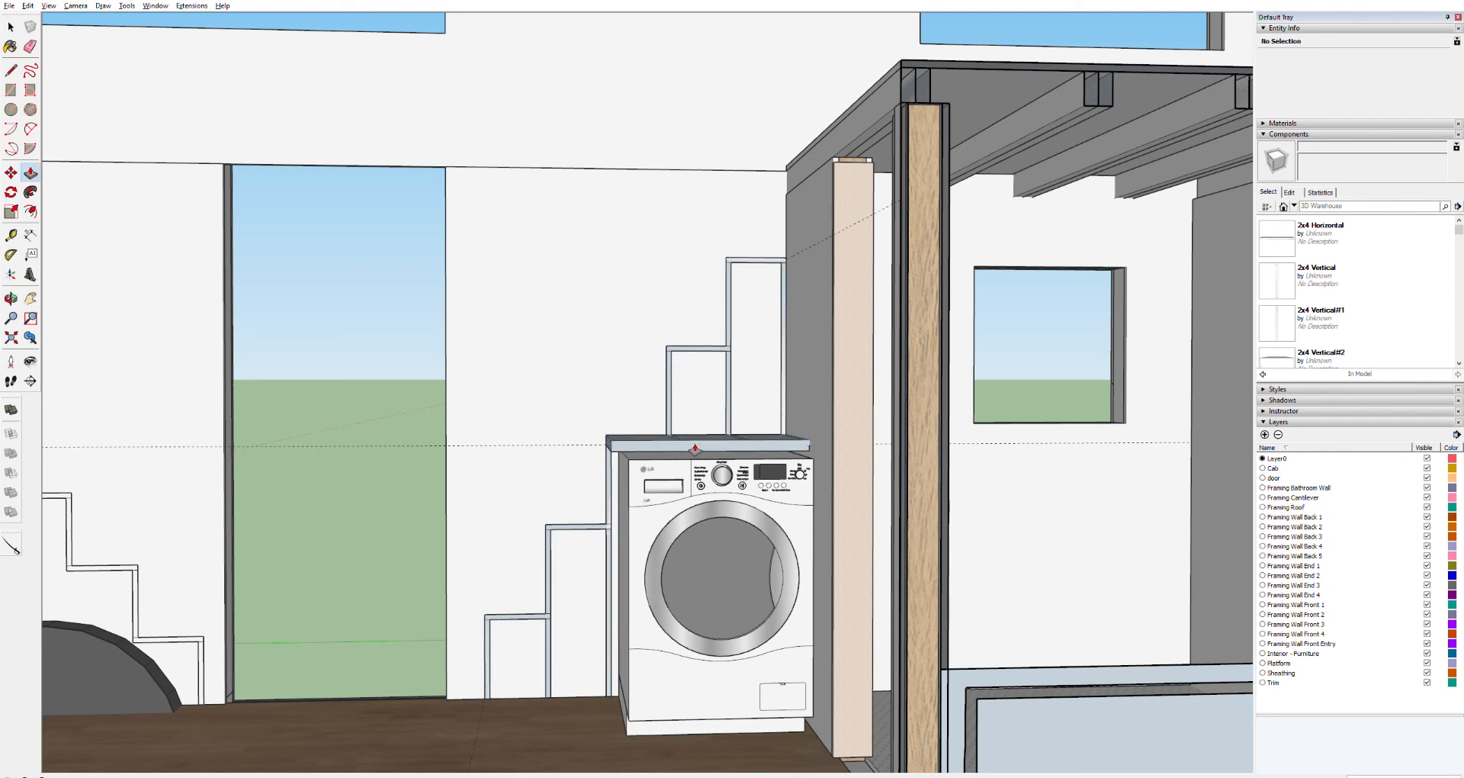
click(678, 447)
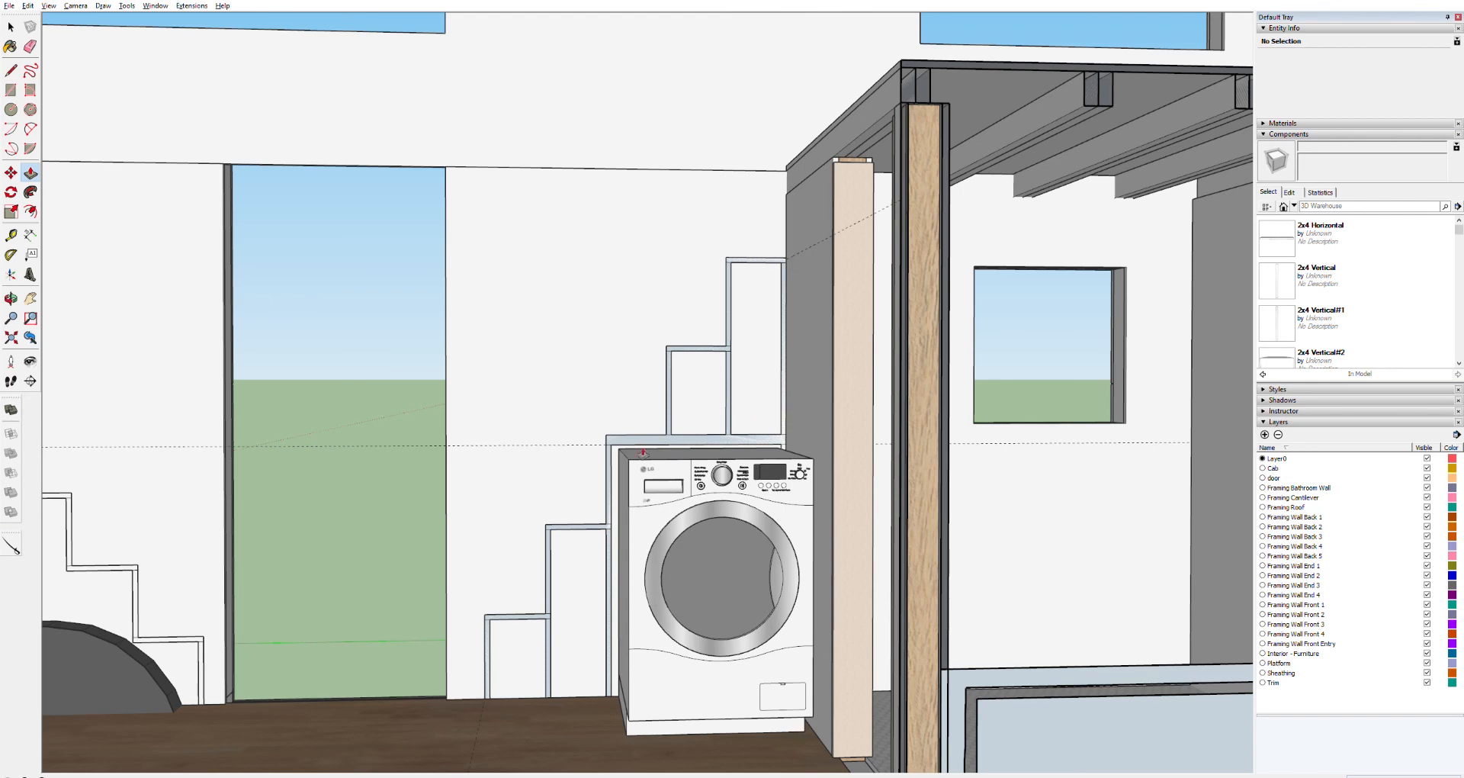
Step: Erase the seam lines at the joints of treads and uprights to merge the staircase profile into one continuous face
scroll(625, 465, up, 3)
scroll(625, 465, down, 5)
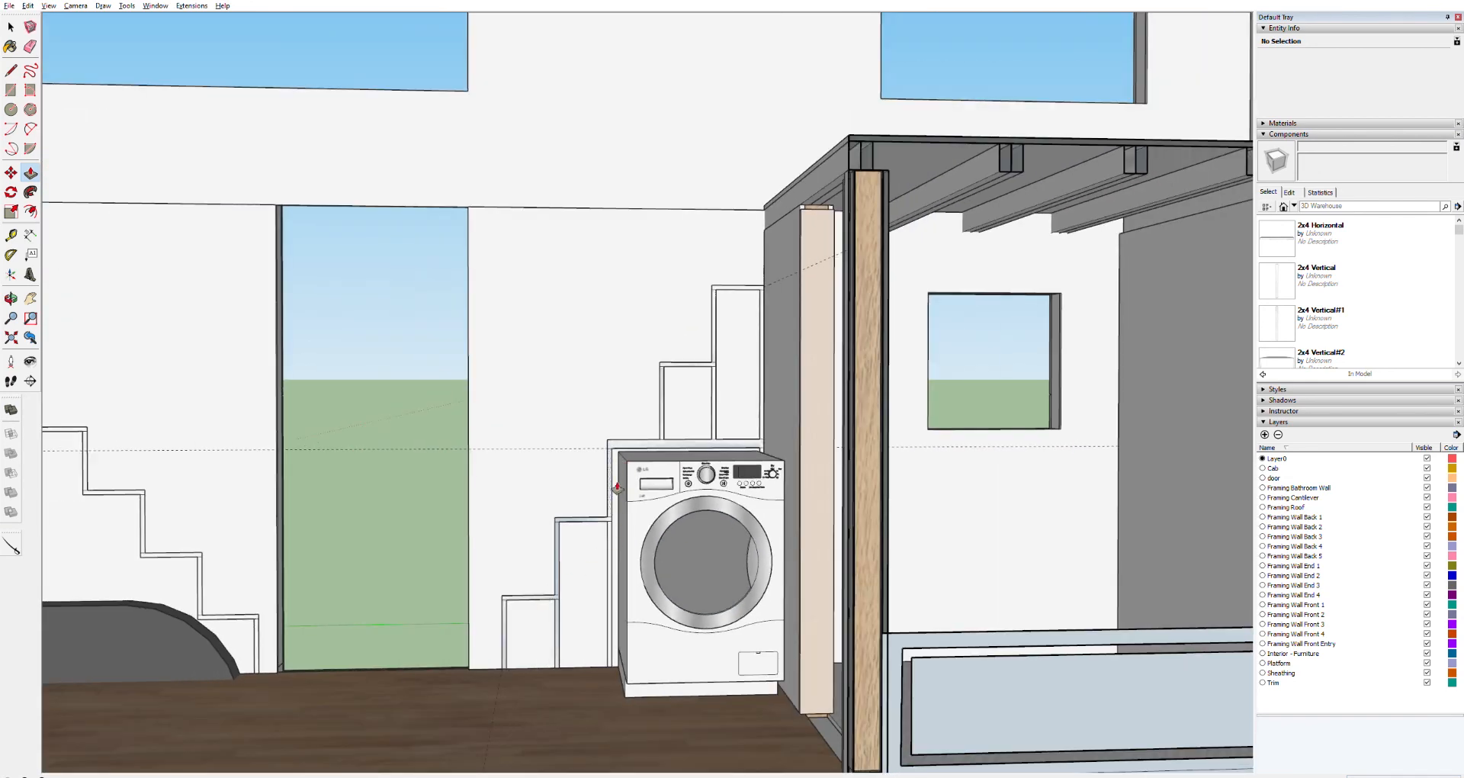
scroll(621, 446, up, 3)
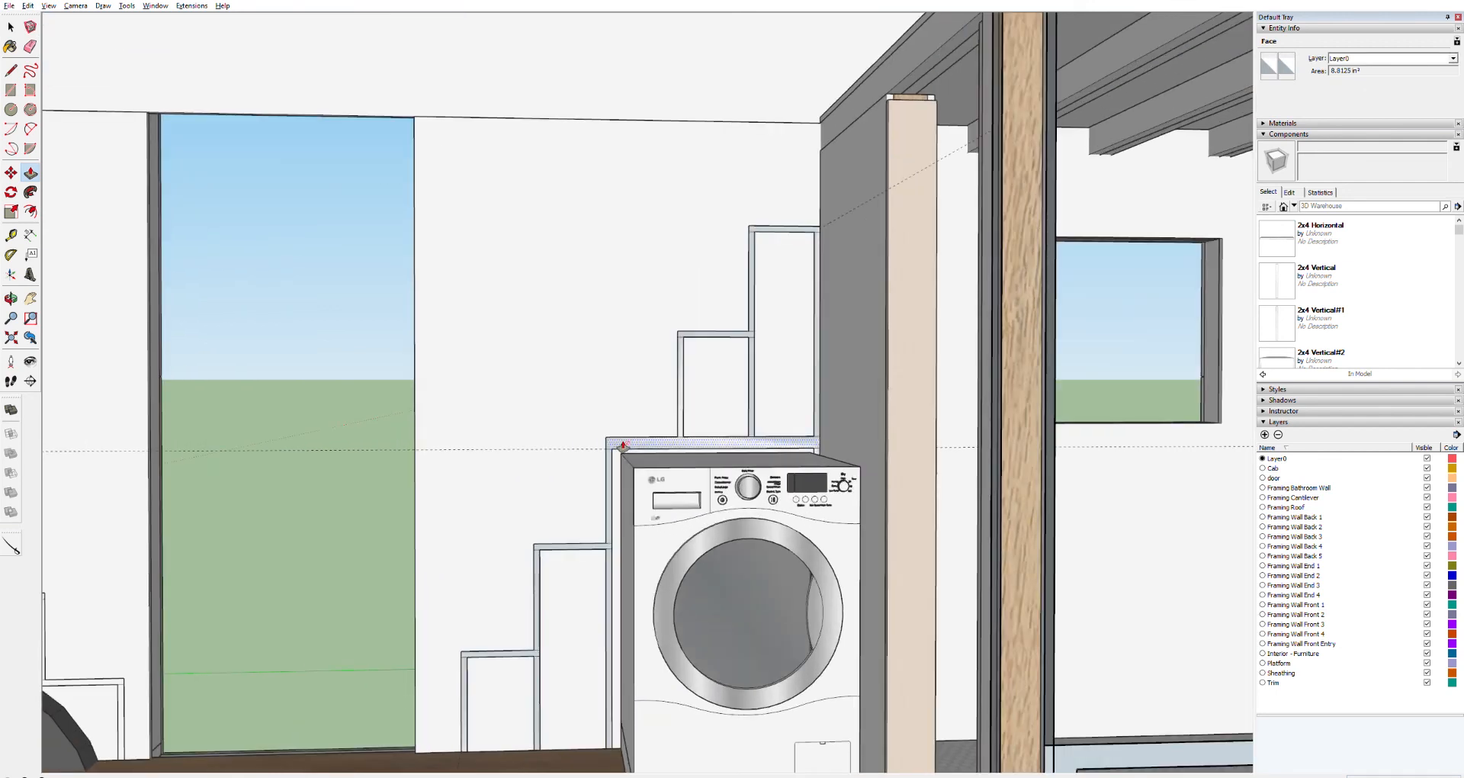
key(e)
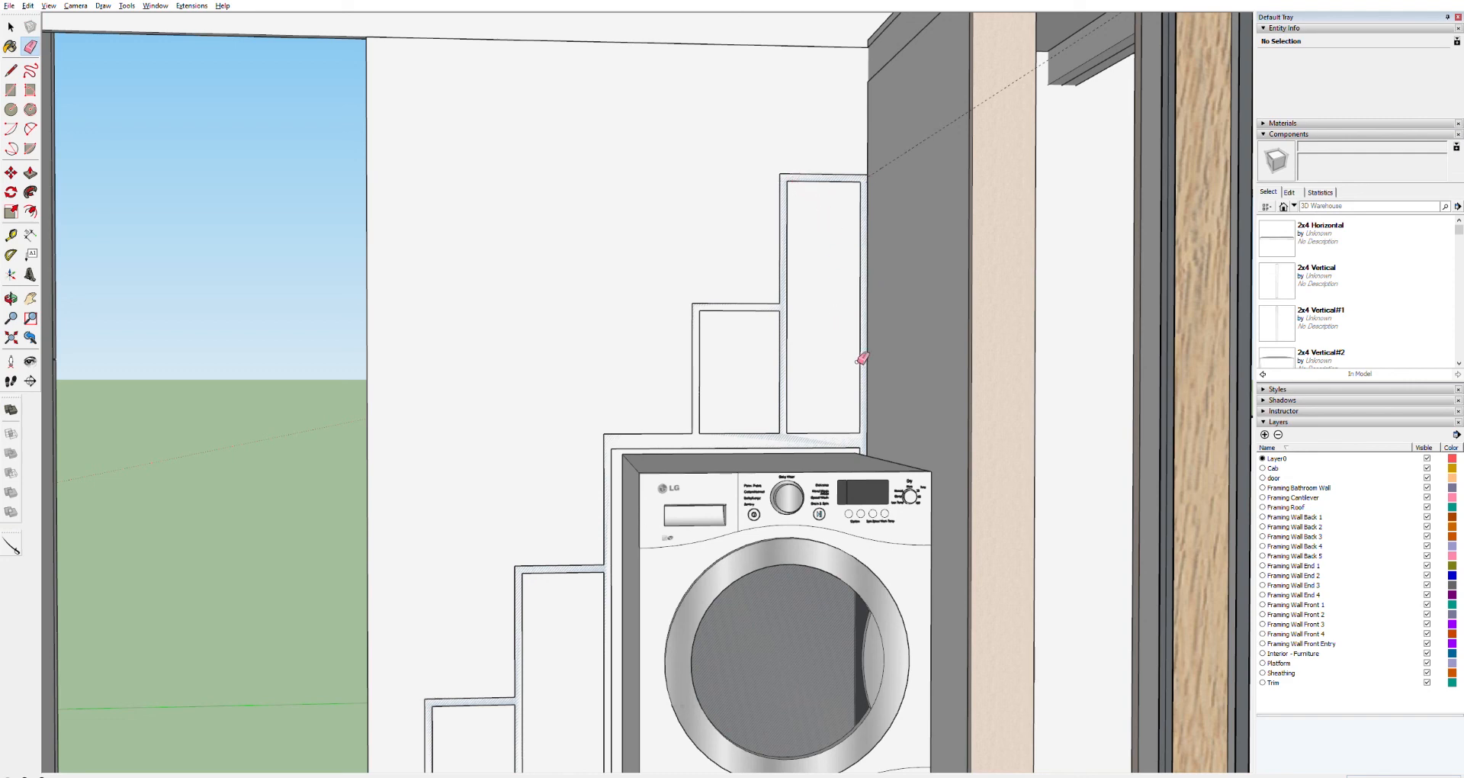
Step: Extrude the merged staircase profile face out over the washer/dryer with Push/Pull to form solid stairs
shift+middle_drag(833, 546, 649, 384)
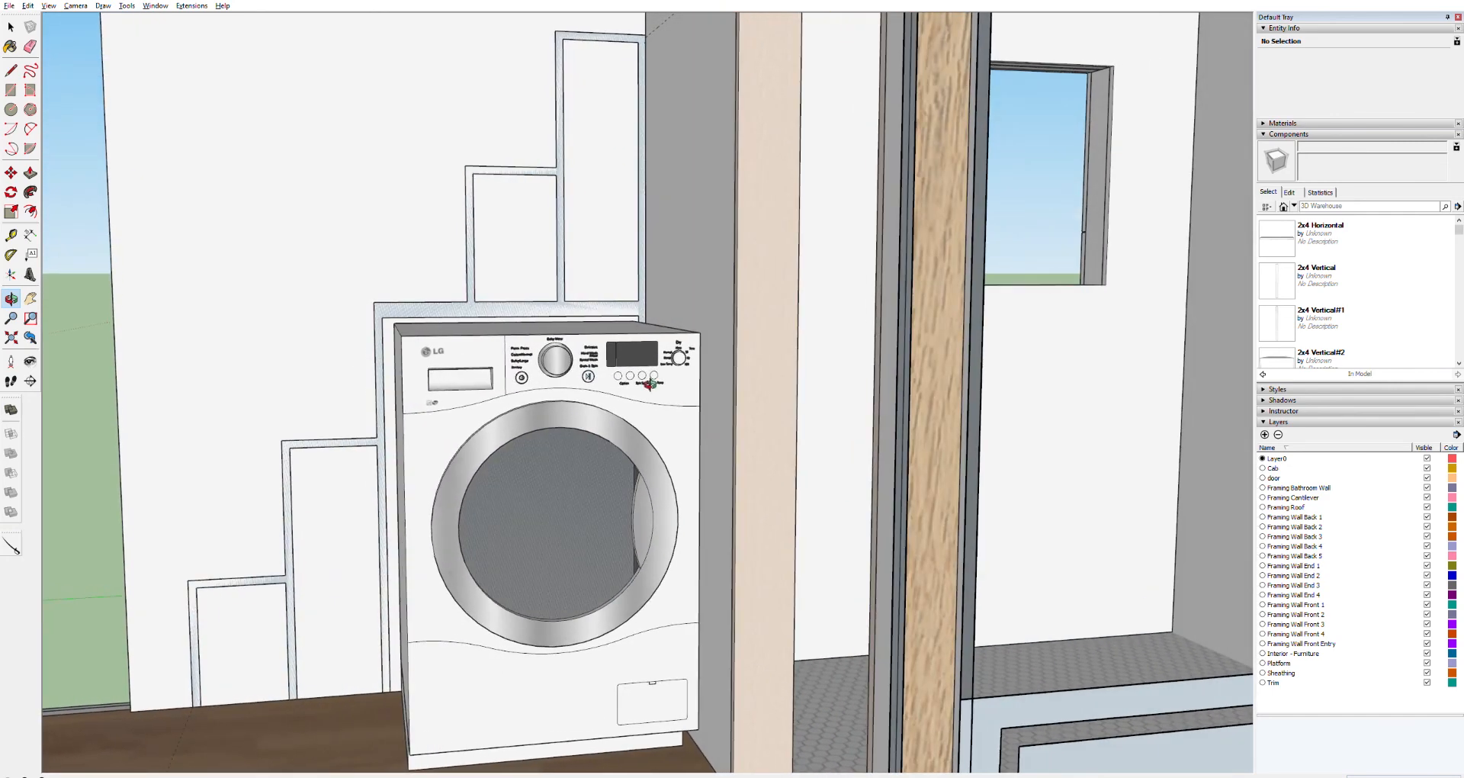
triple_click(489, 301)
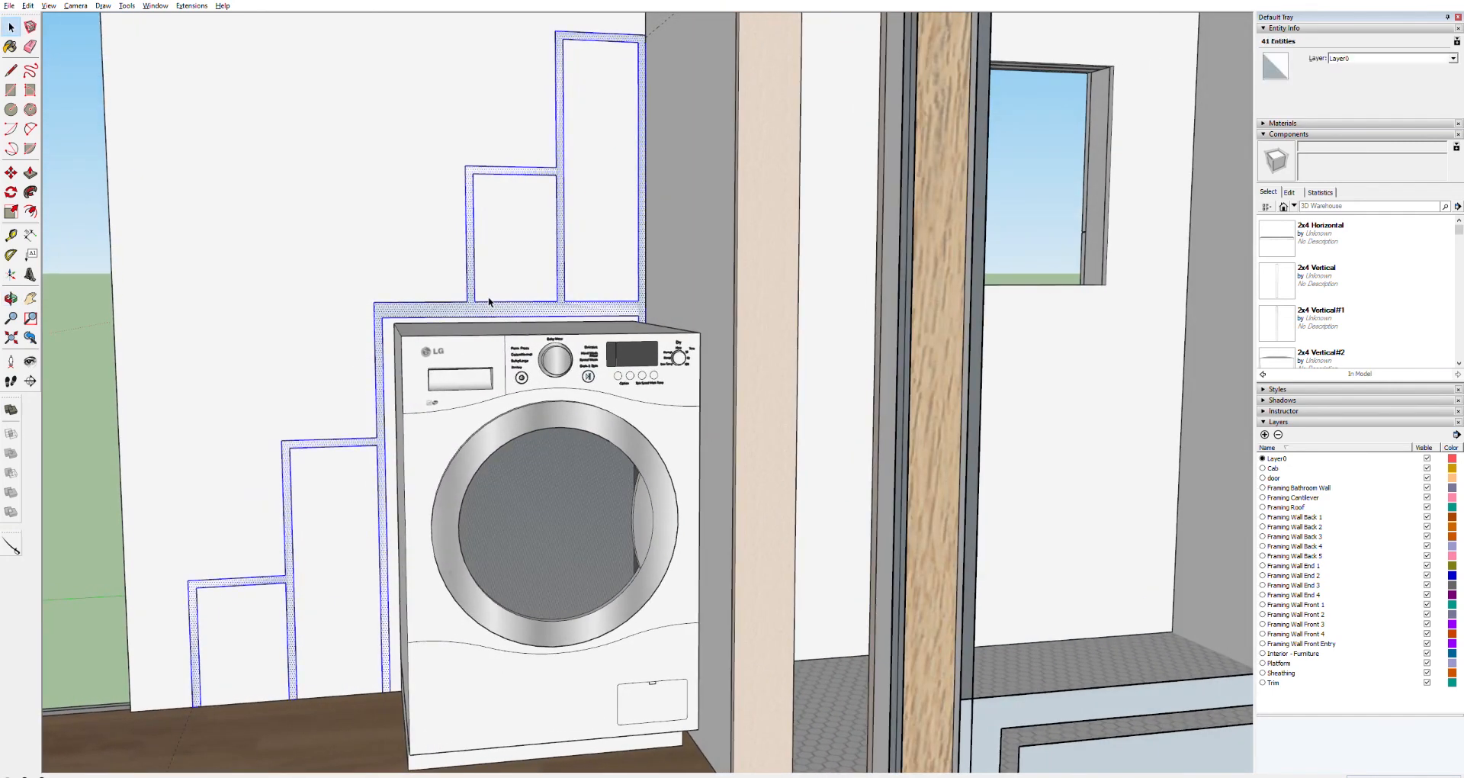
click(489, 303)
key(p)
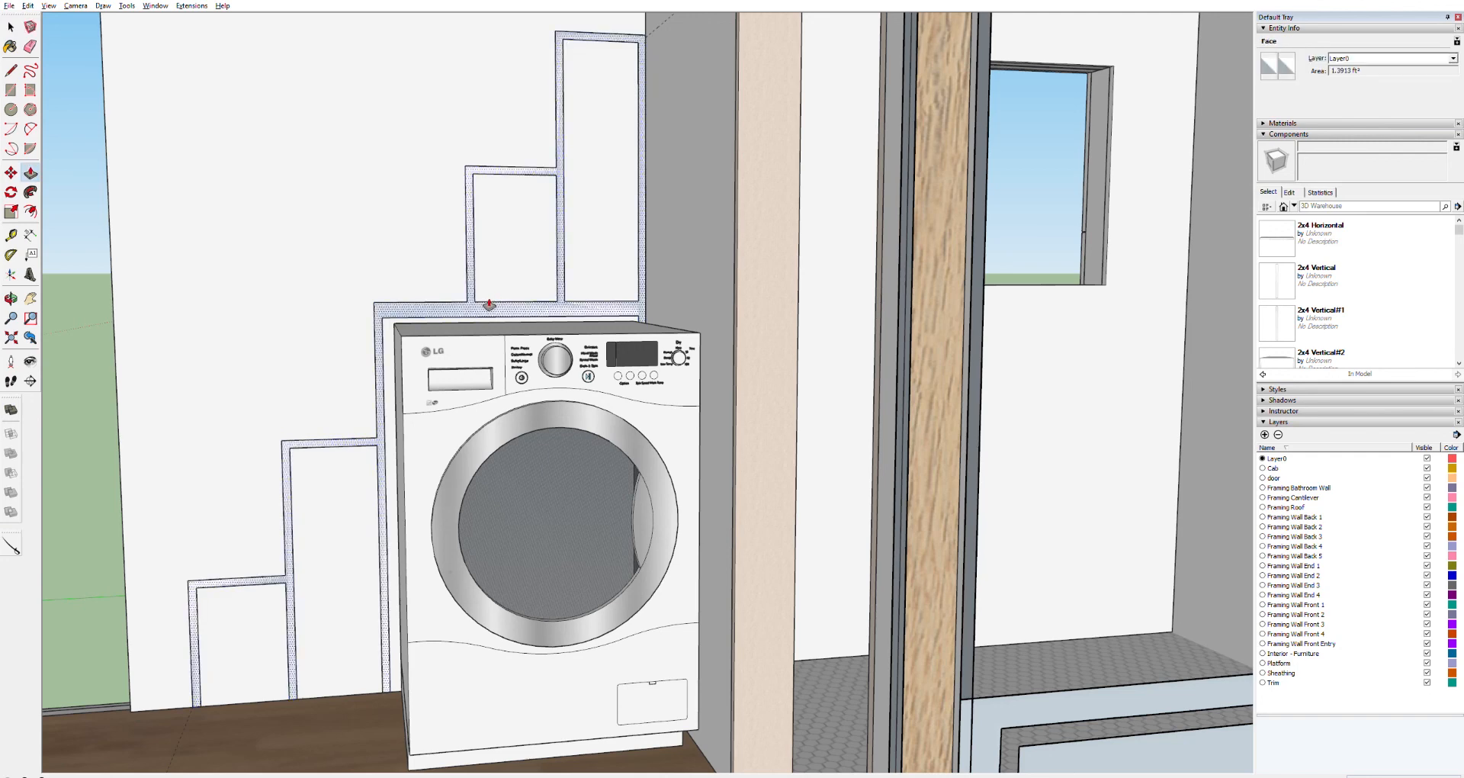
drag(489, 305, 510, 319)
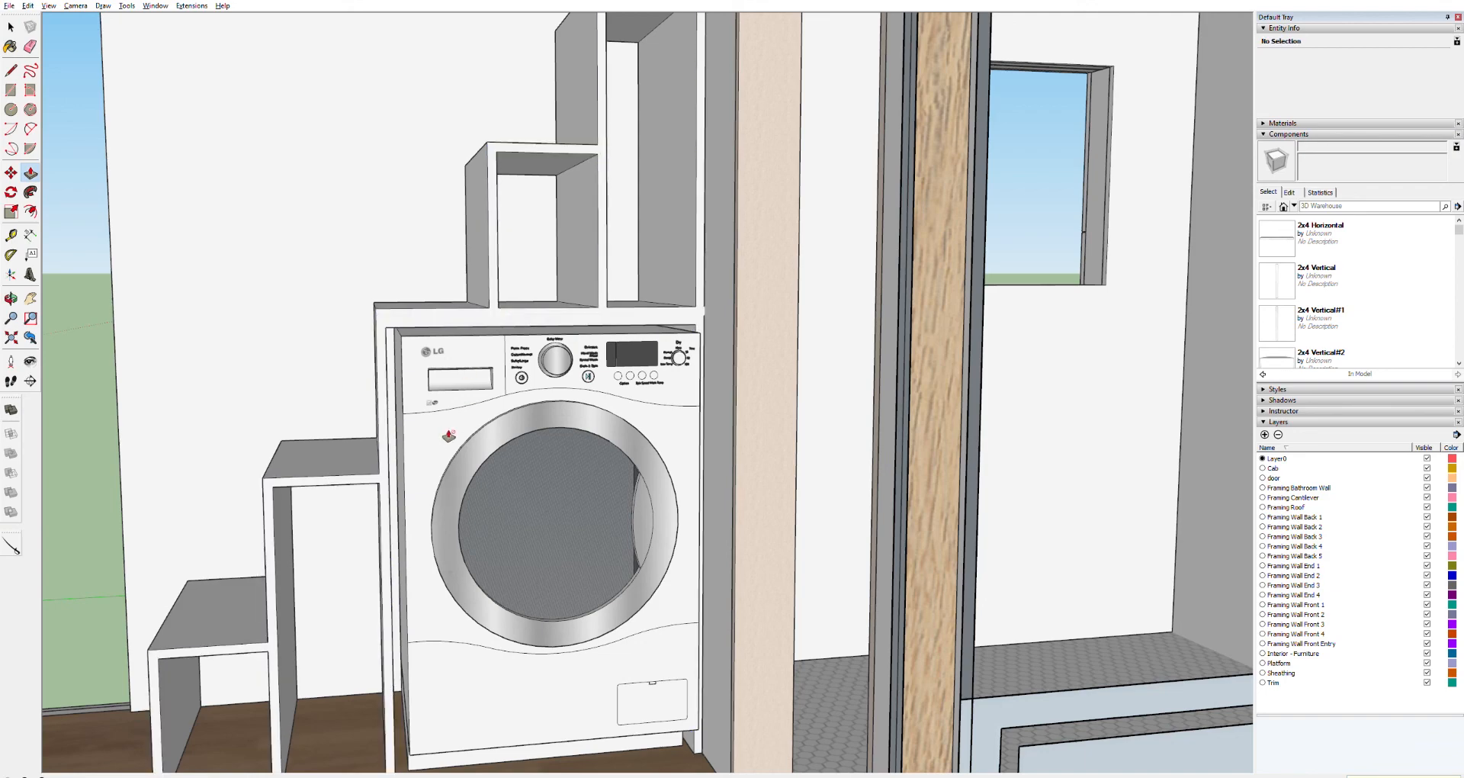
Step: Select all the geometry of the extruded staircase around the washer/dryer and make it a component
middle_drag(430, 433, 465, 420)
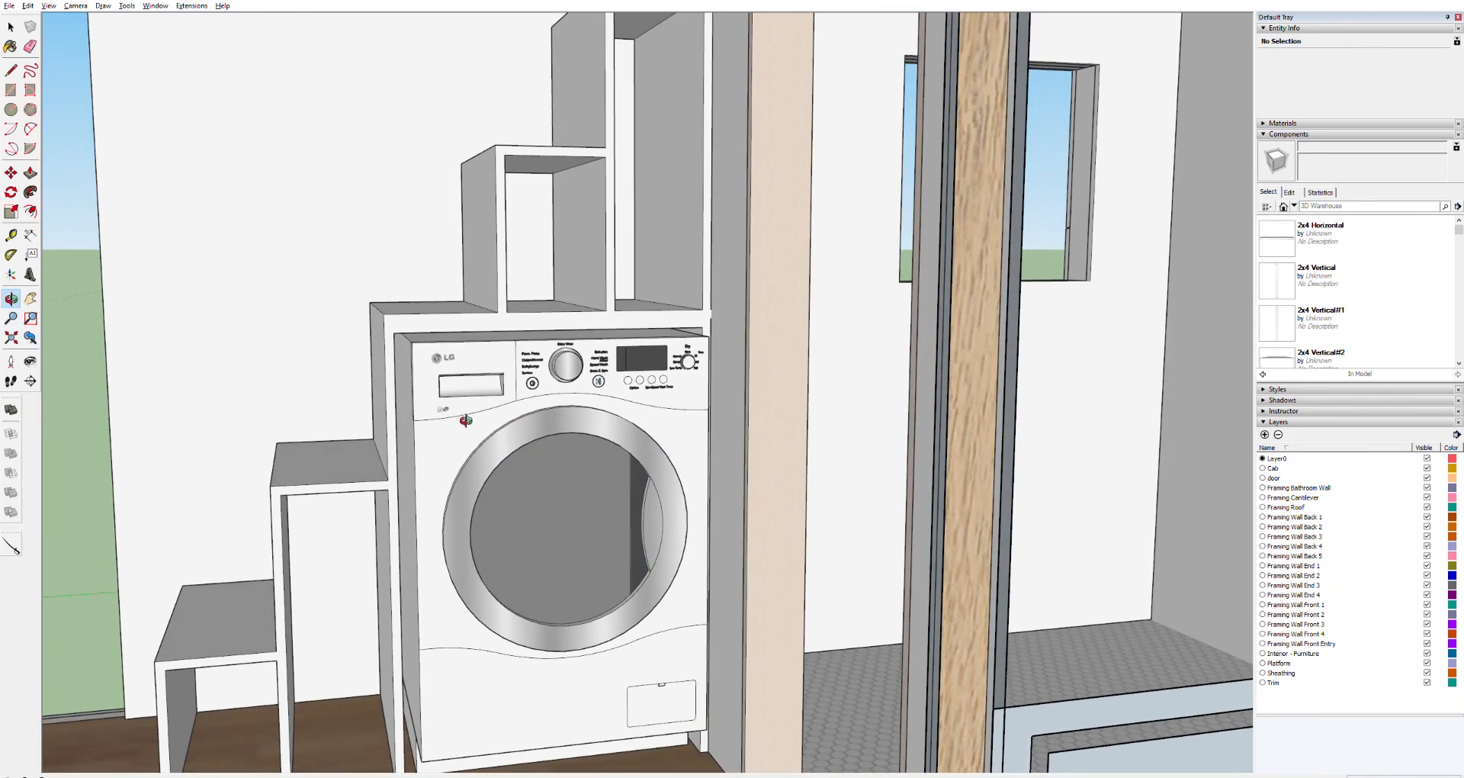
scroll(466, 420, down, 5)
middle_drag(425, 471, 493, 504)
scroll(493, 504, down, 5)
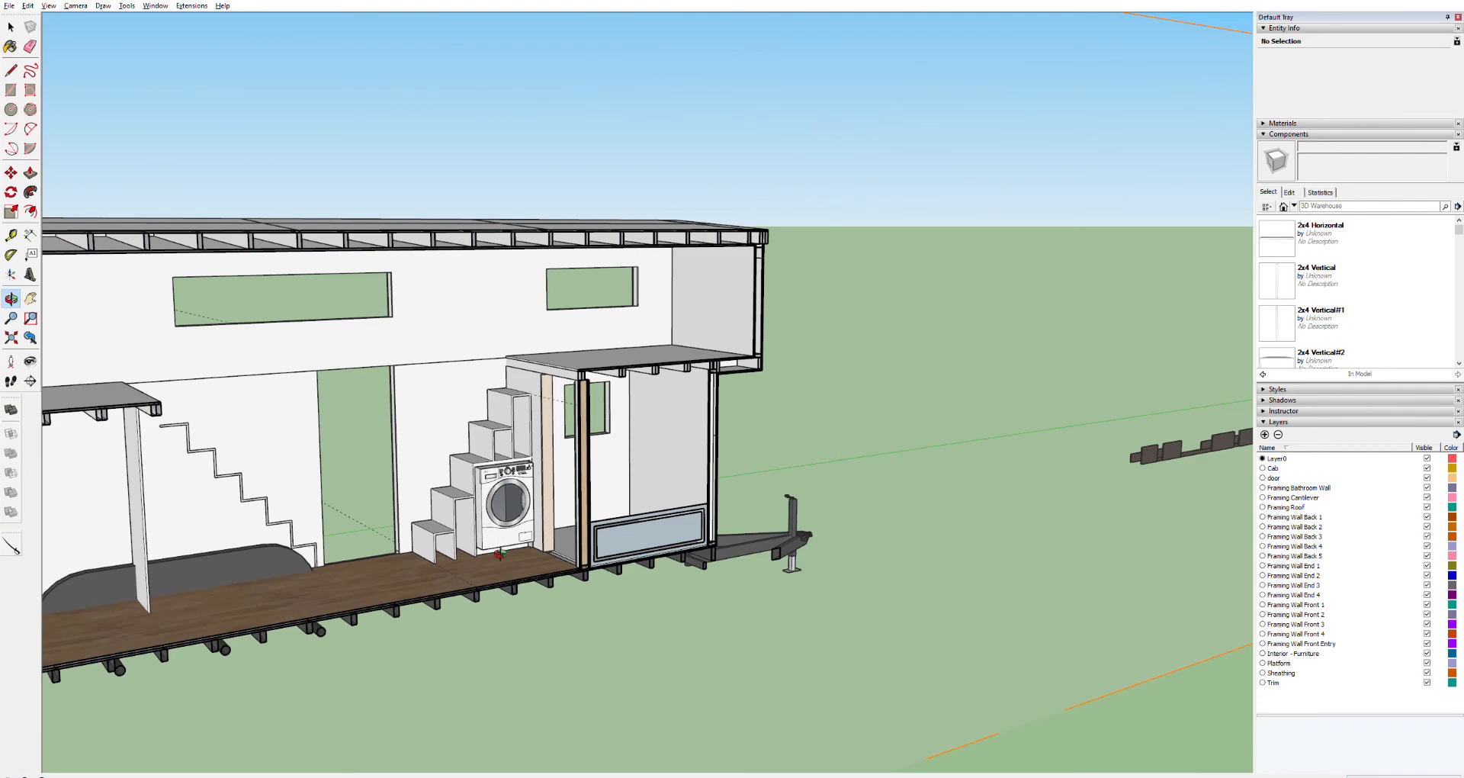
scroll(500, 552, up, 10)
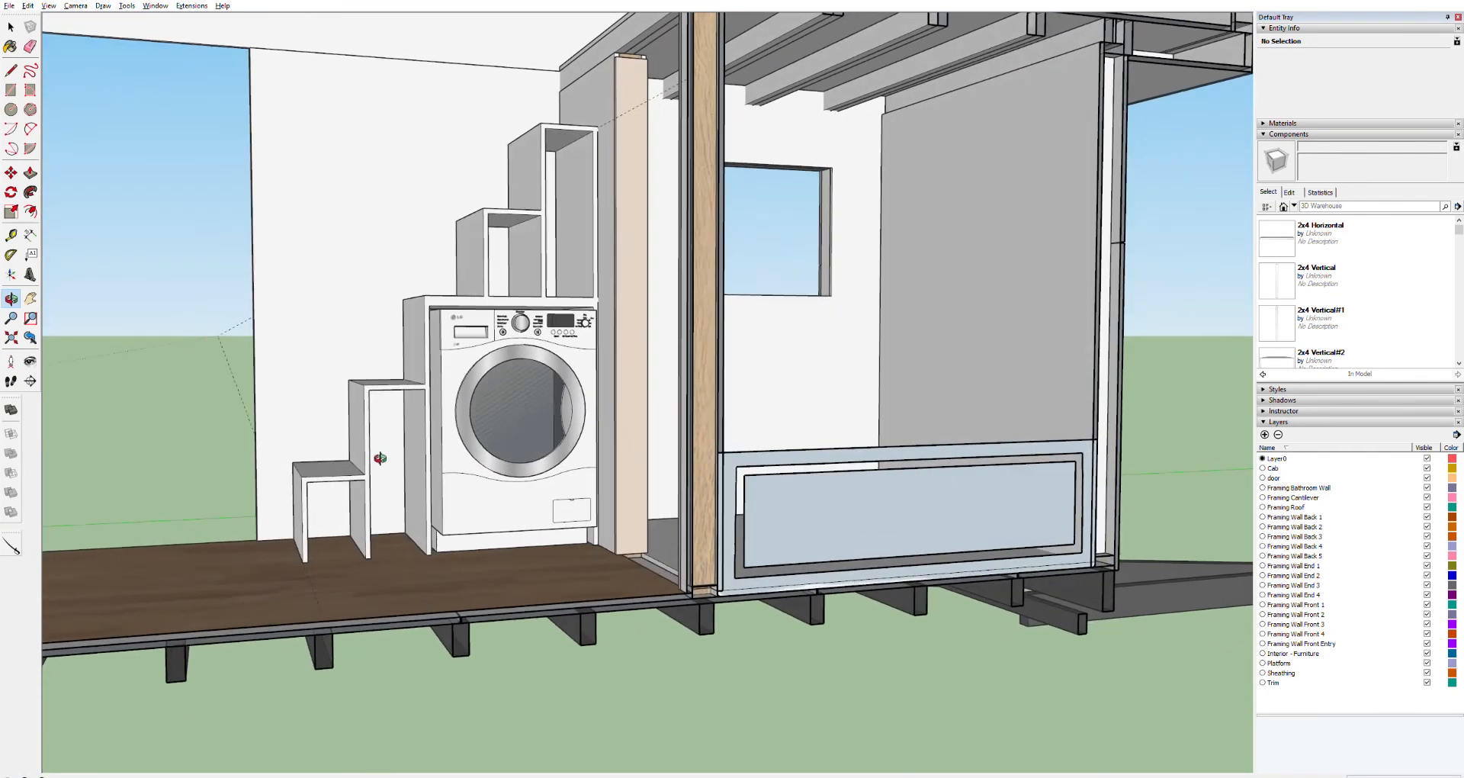
middle_drag(380, 457, 336, 215)
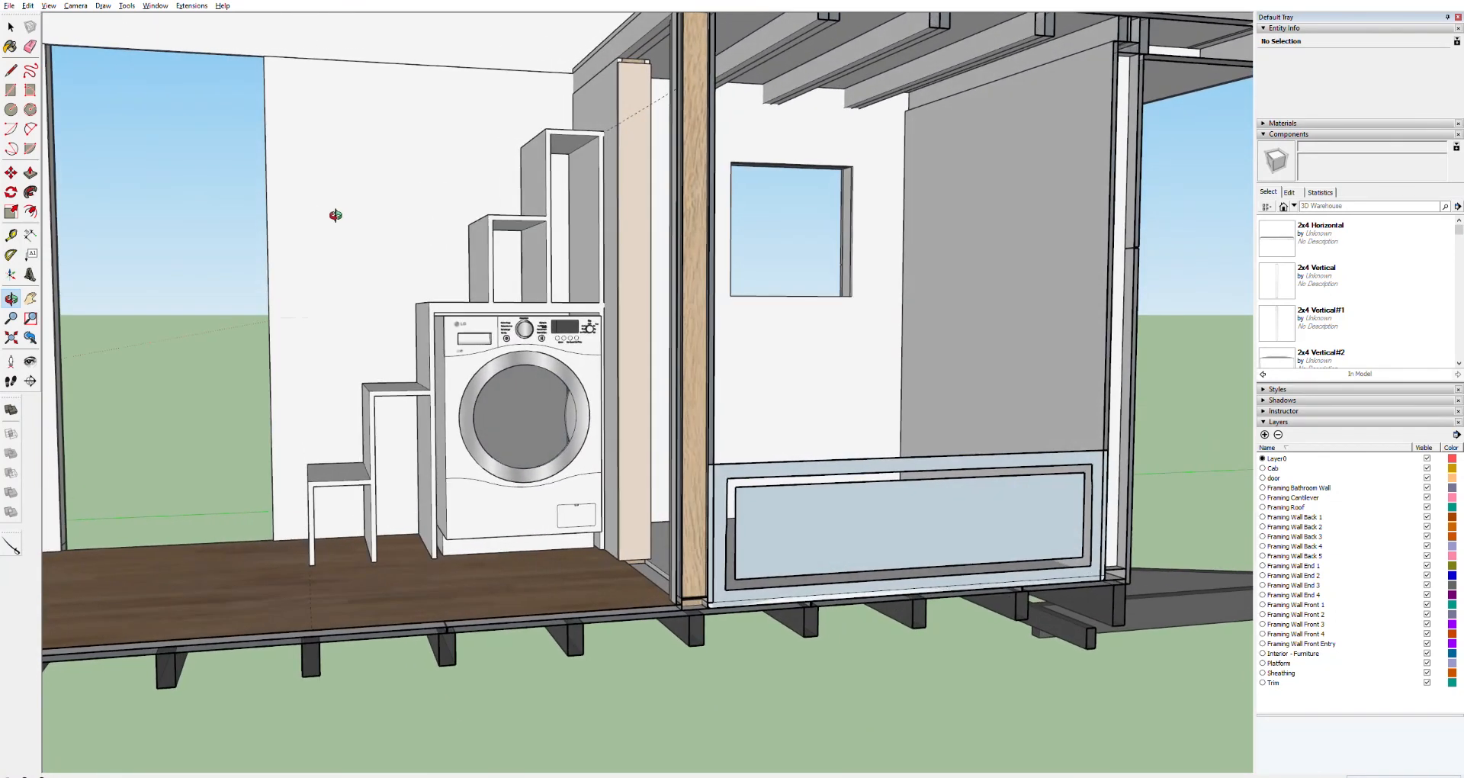
key(space)
triple_click(414, 391)
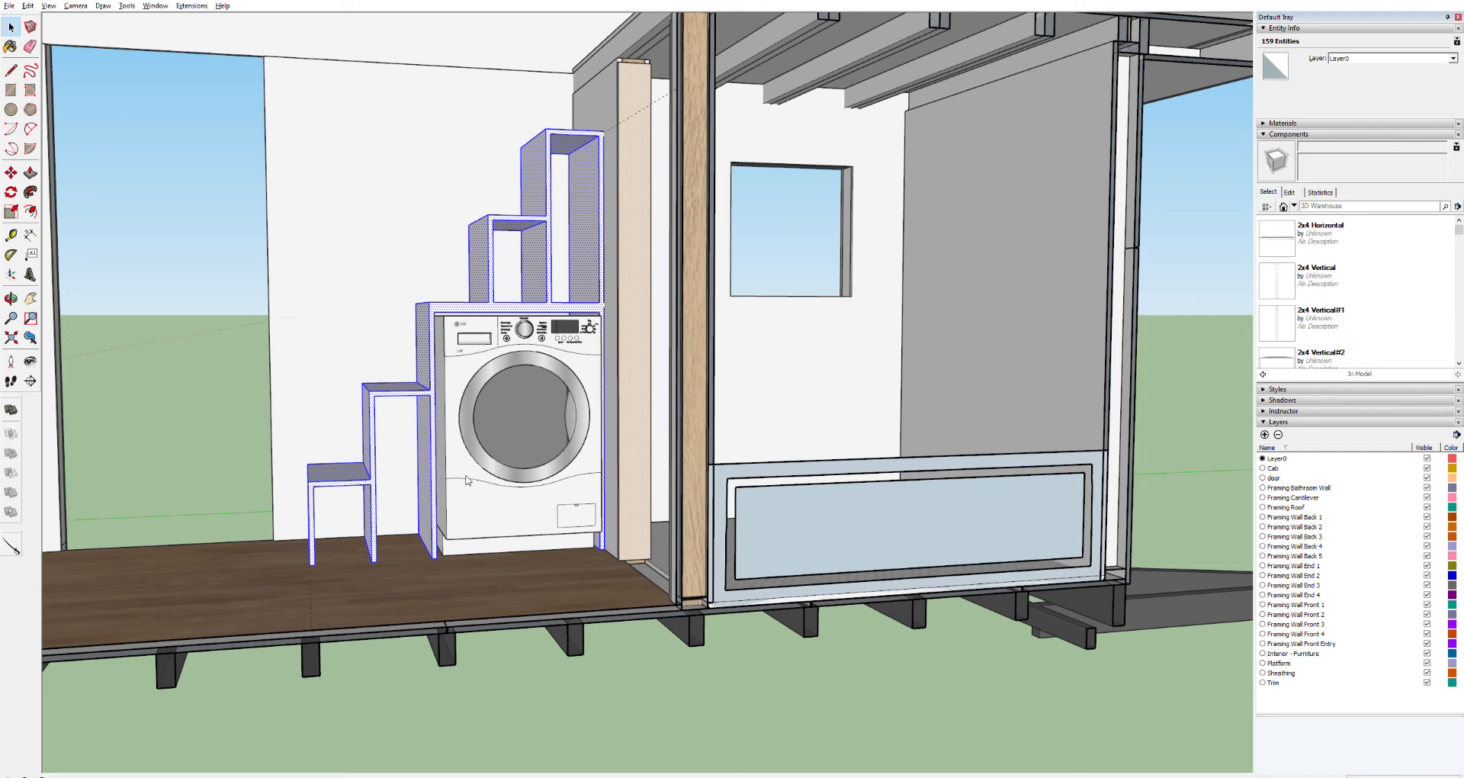
click(744, 463)
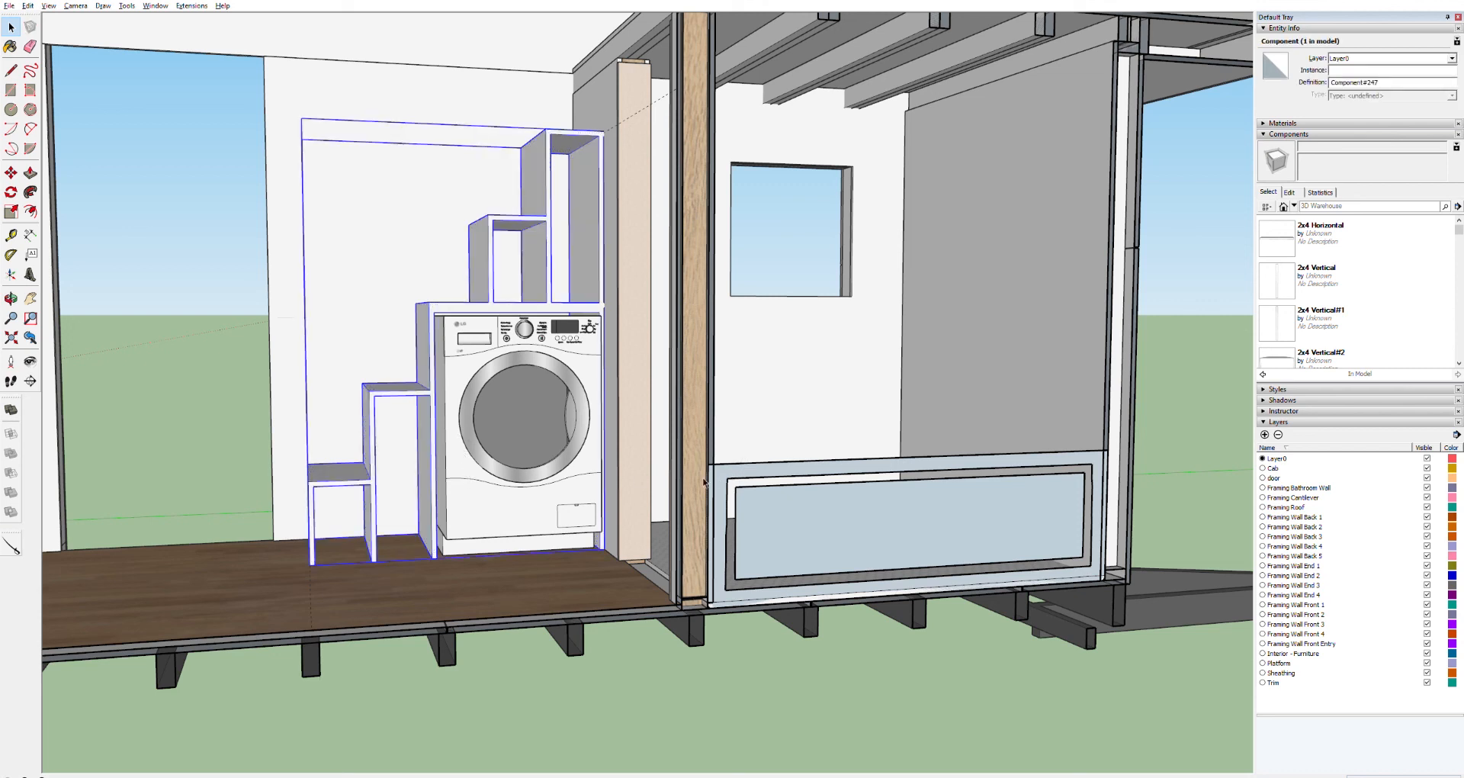
click(346, 585)
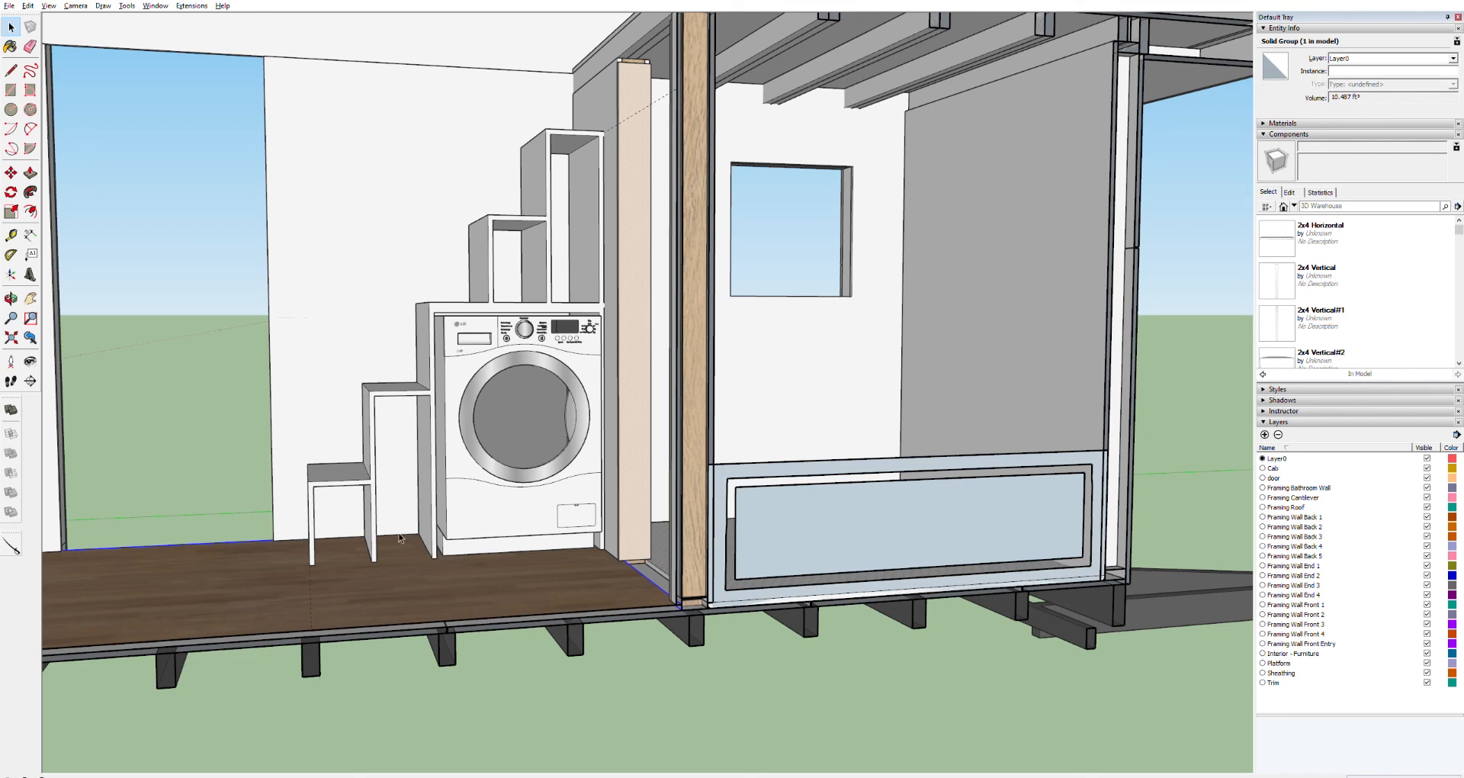
Step: Examine the extruded staircase with the washer/dryer alongside the flat staircase profile above the wheel well at the opposite loft
key(o)
drag(316, 449, 184, 458)
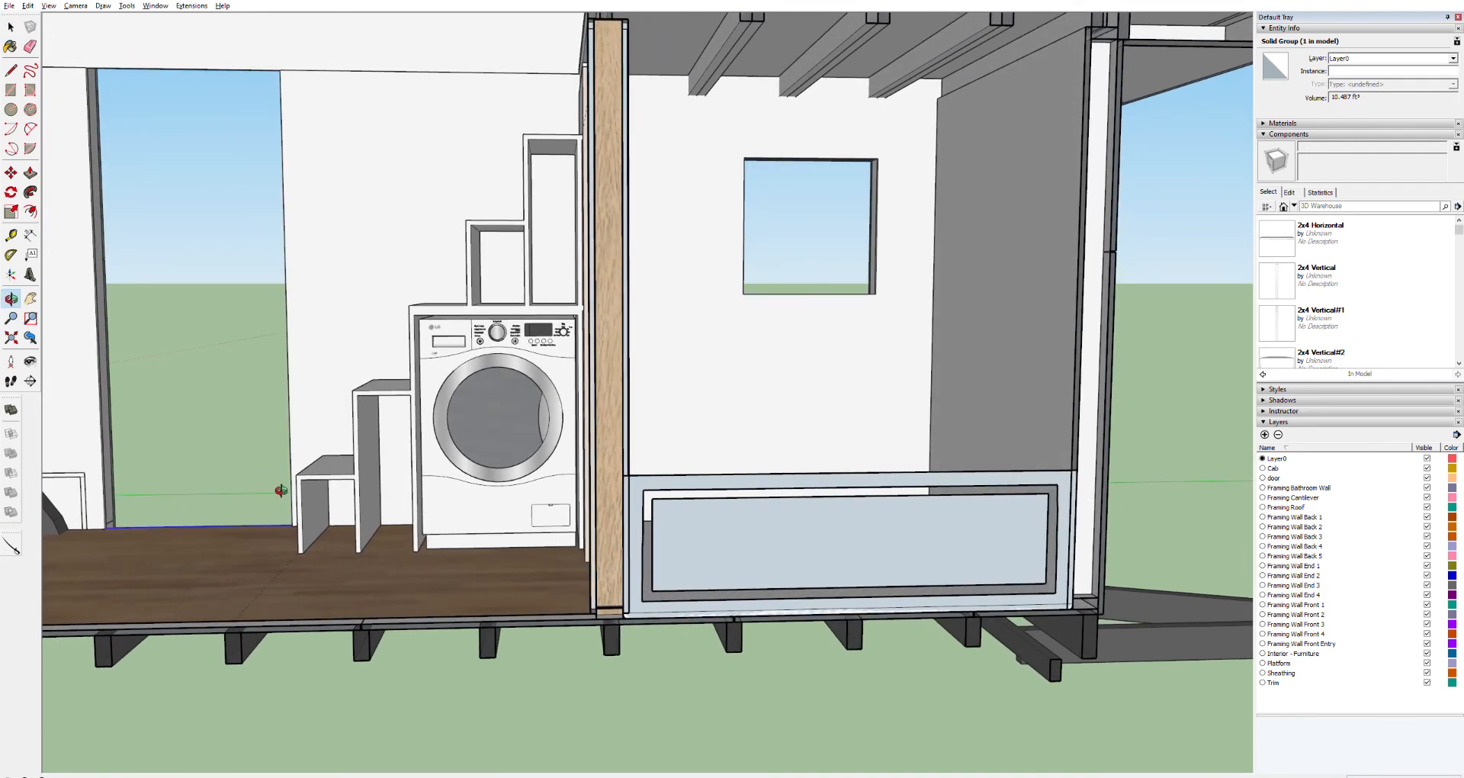
shift+middle_drag(282, 491, 742, 491)
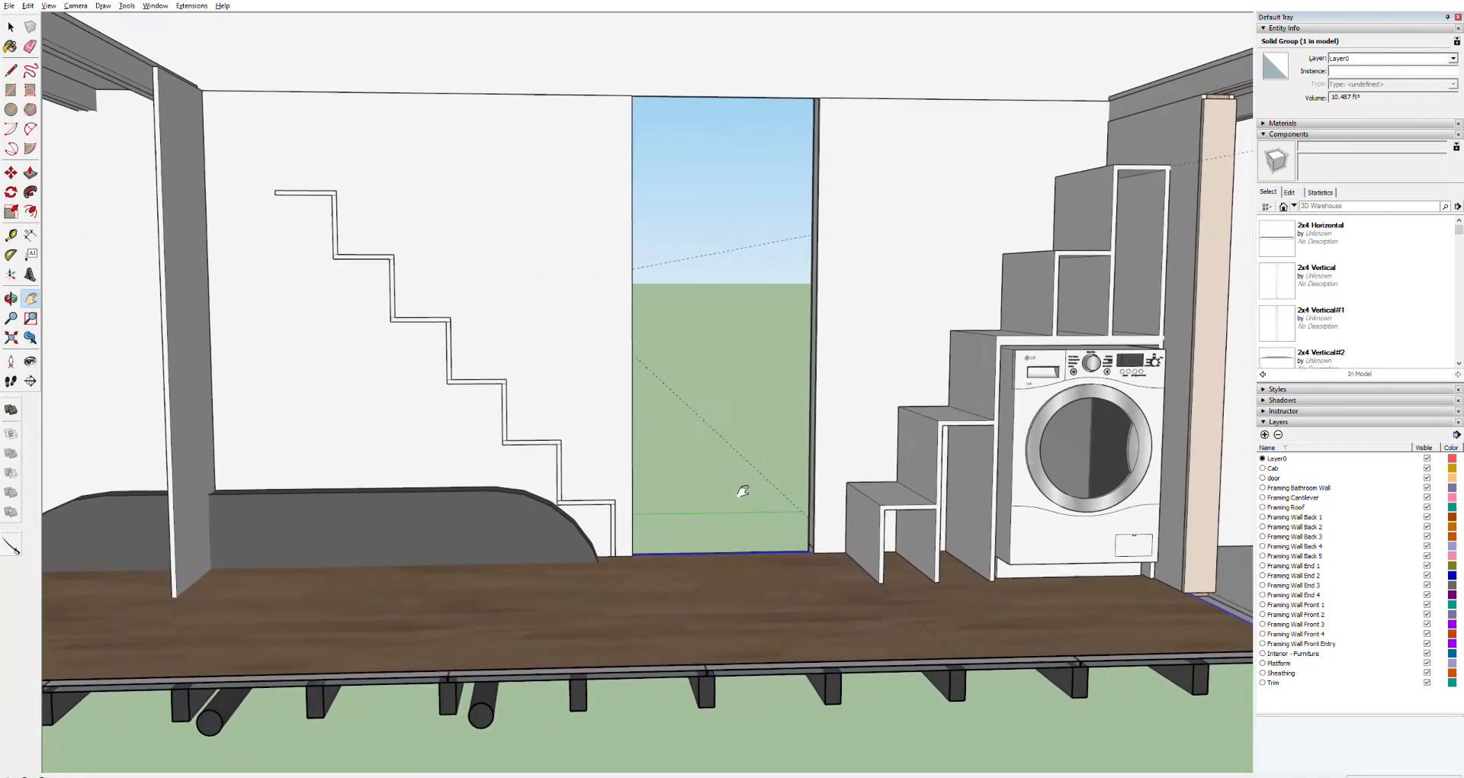
scroll(492, 498, down, 3)
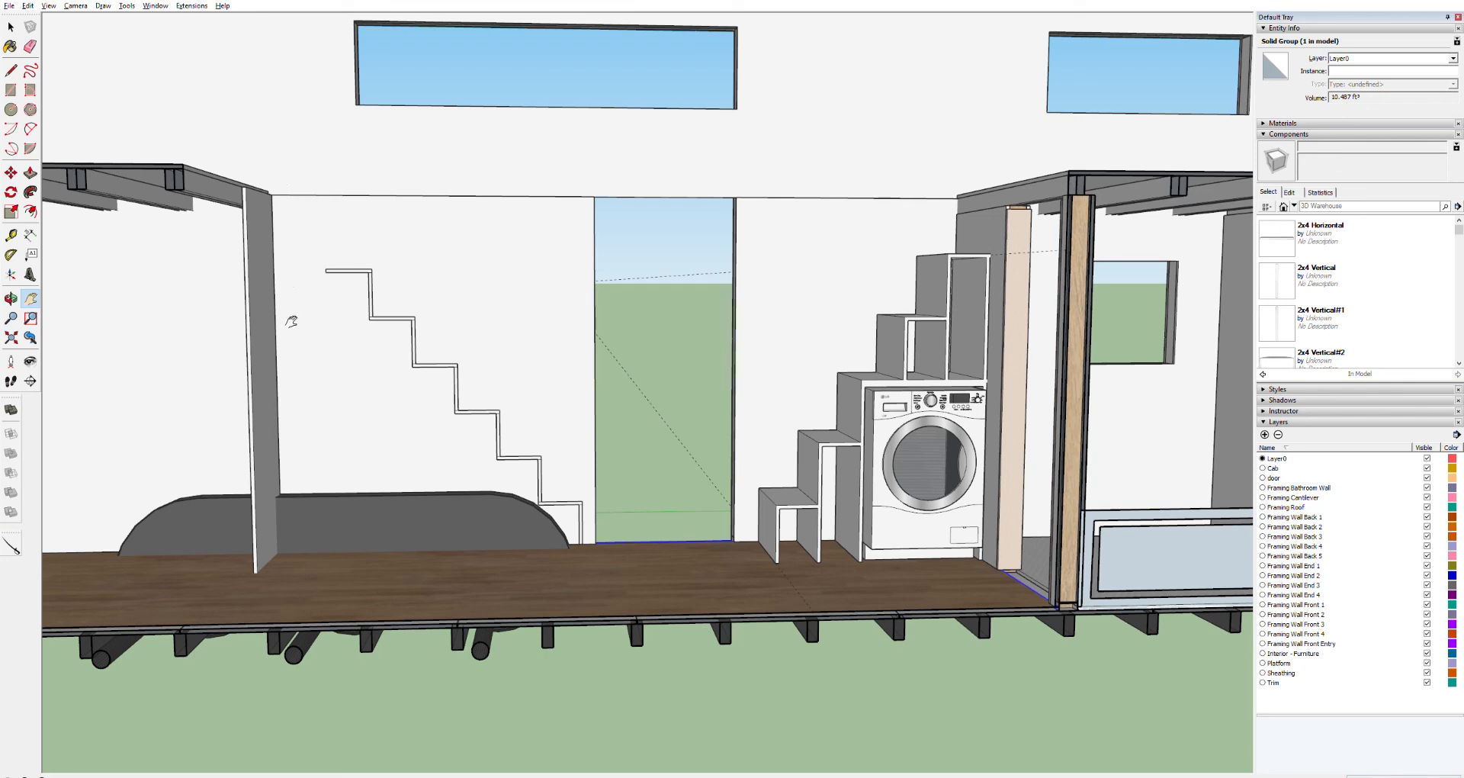
scroll(568, 505, up, 10)
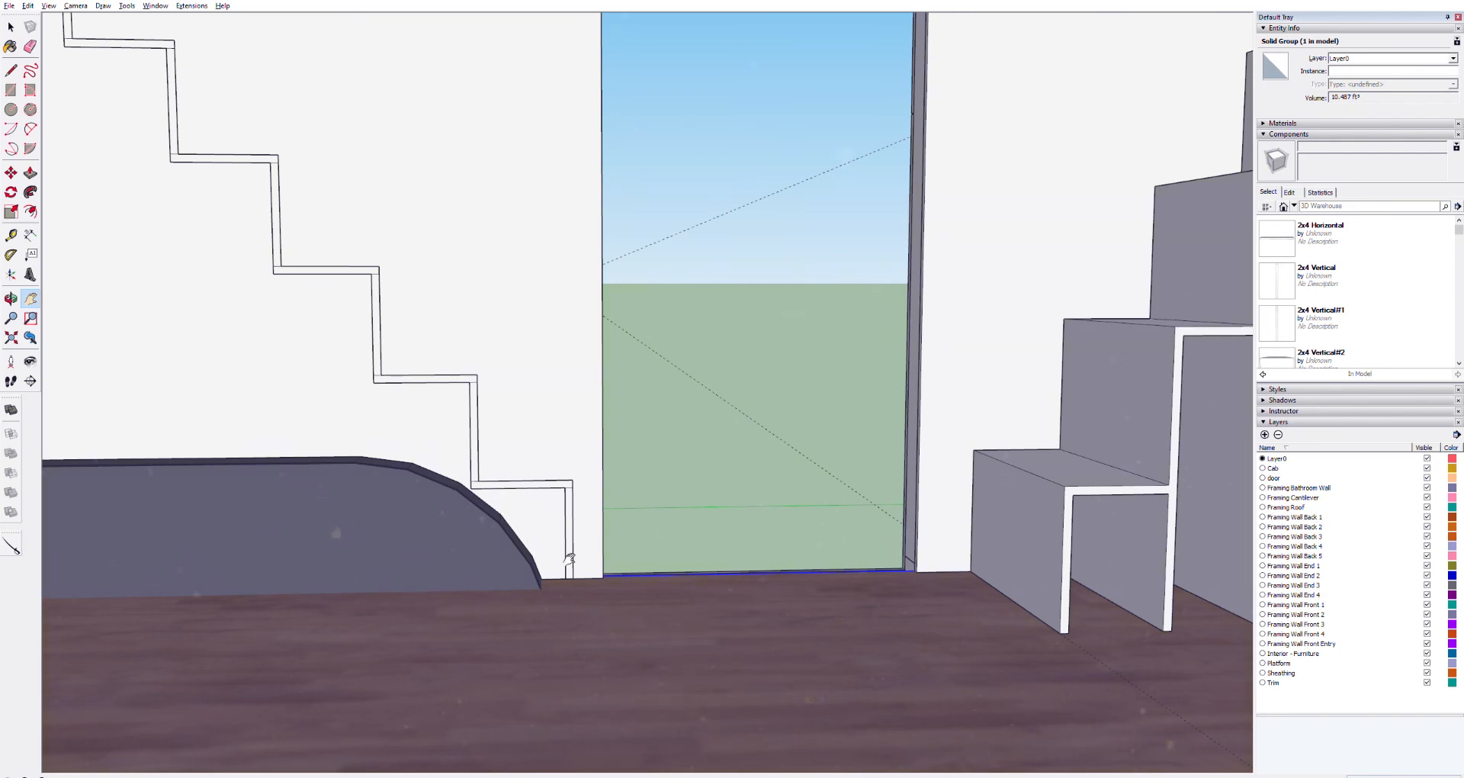
scroll(421, 466, down, 10)
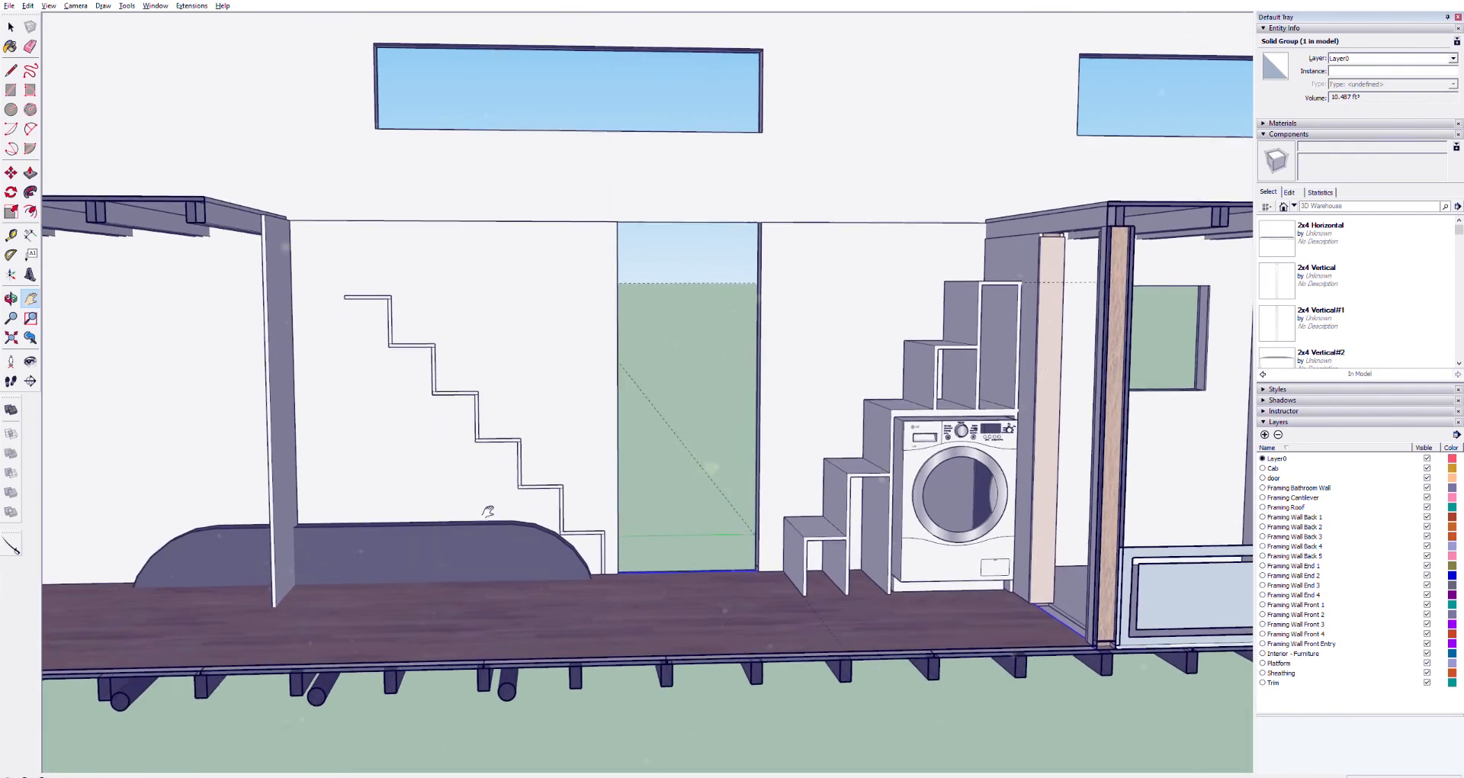
drag(488, 511, 458, 514)
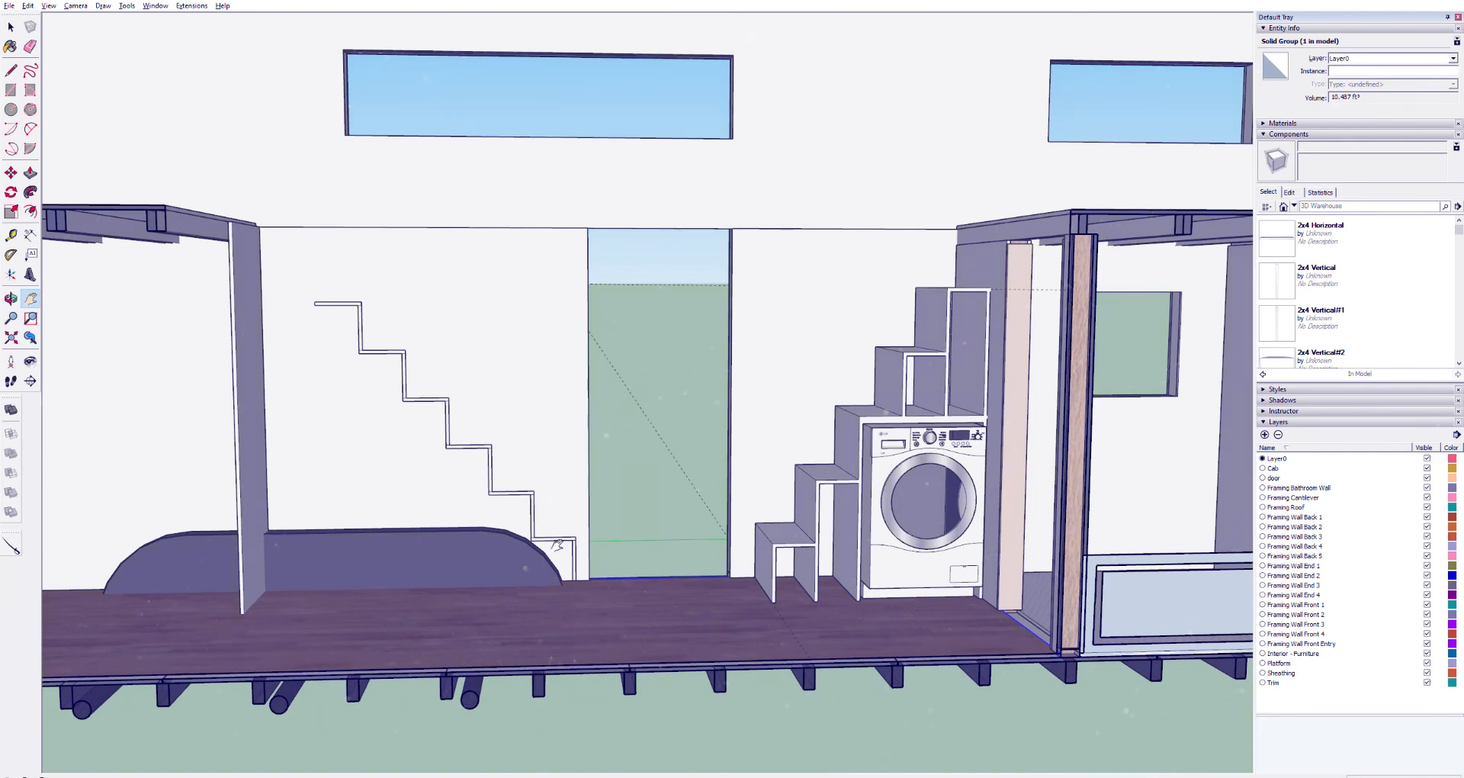
drag(561, 540, 524, 525)
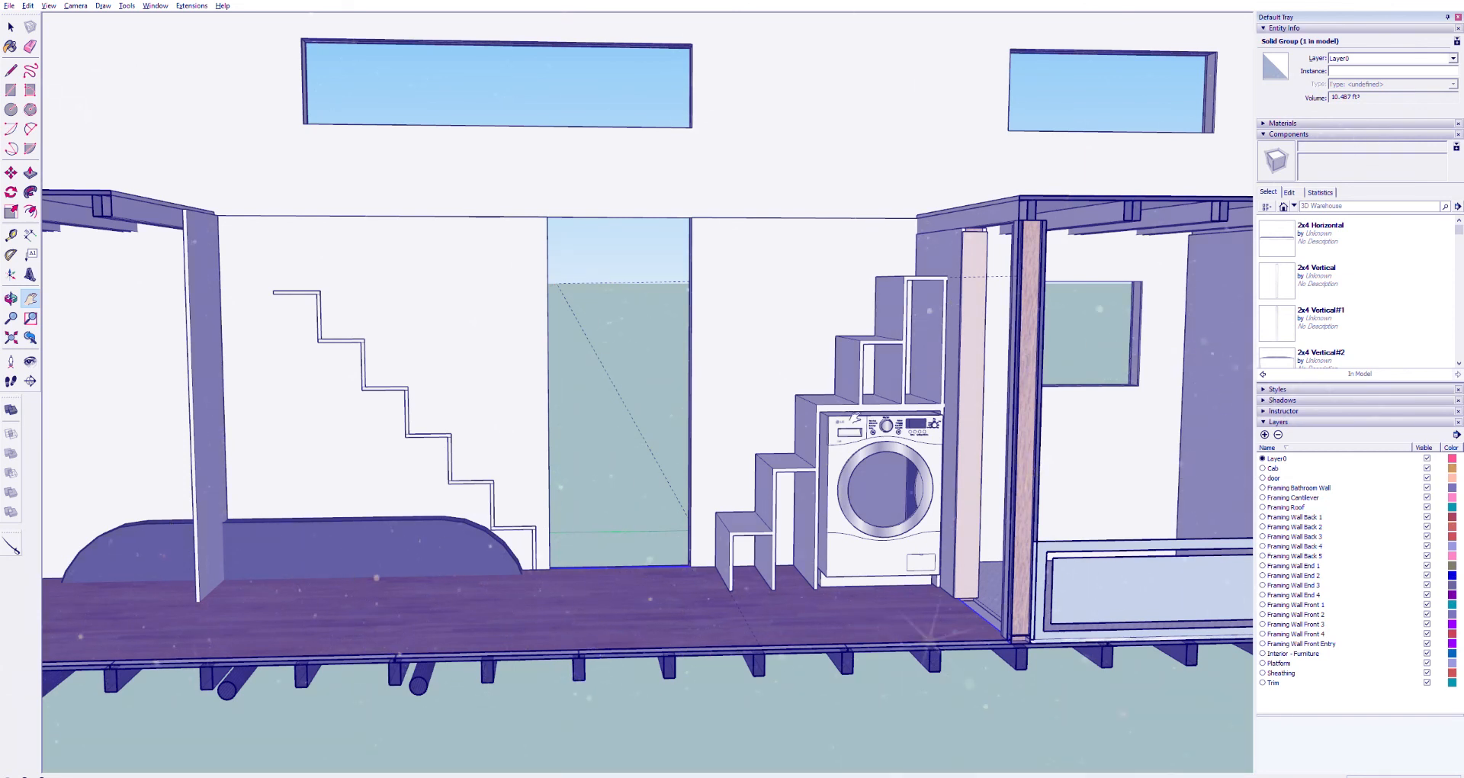
mouse_move(855, 402)
middle_down()
mouse_move(716, 382)
mouse_move(768, 409)
mouse_move(859, 408)
middle_up()
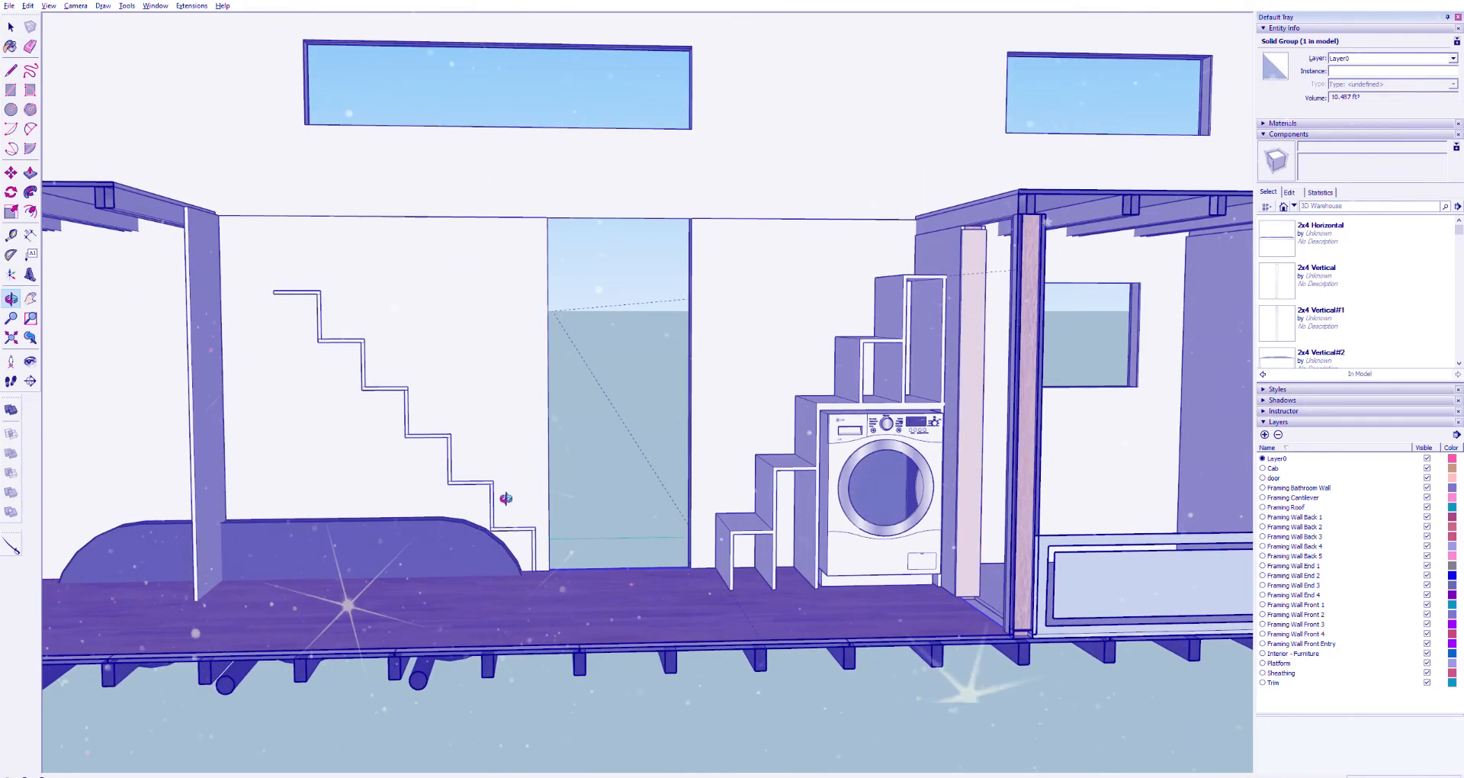